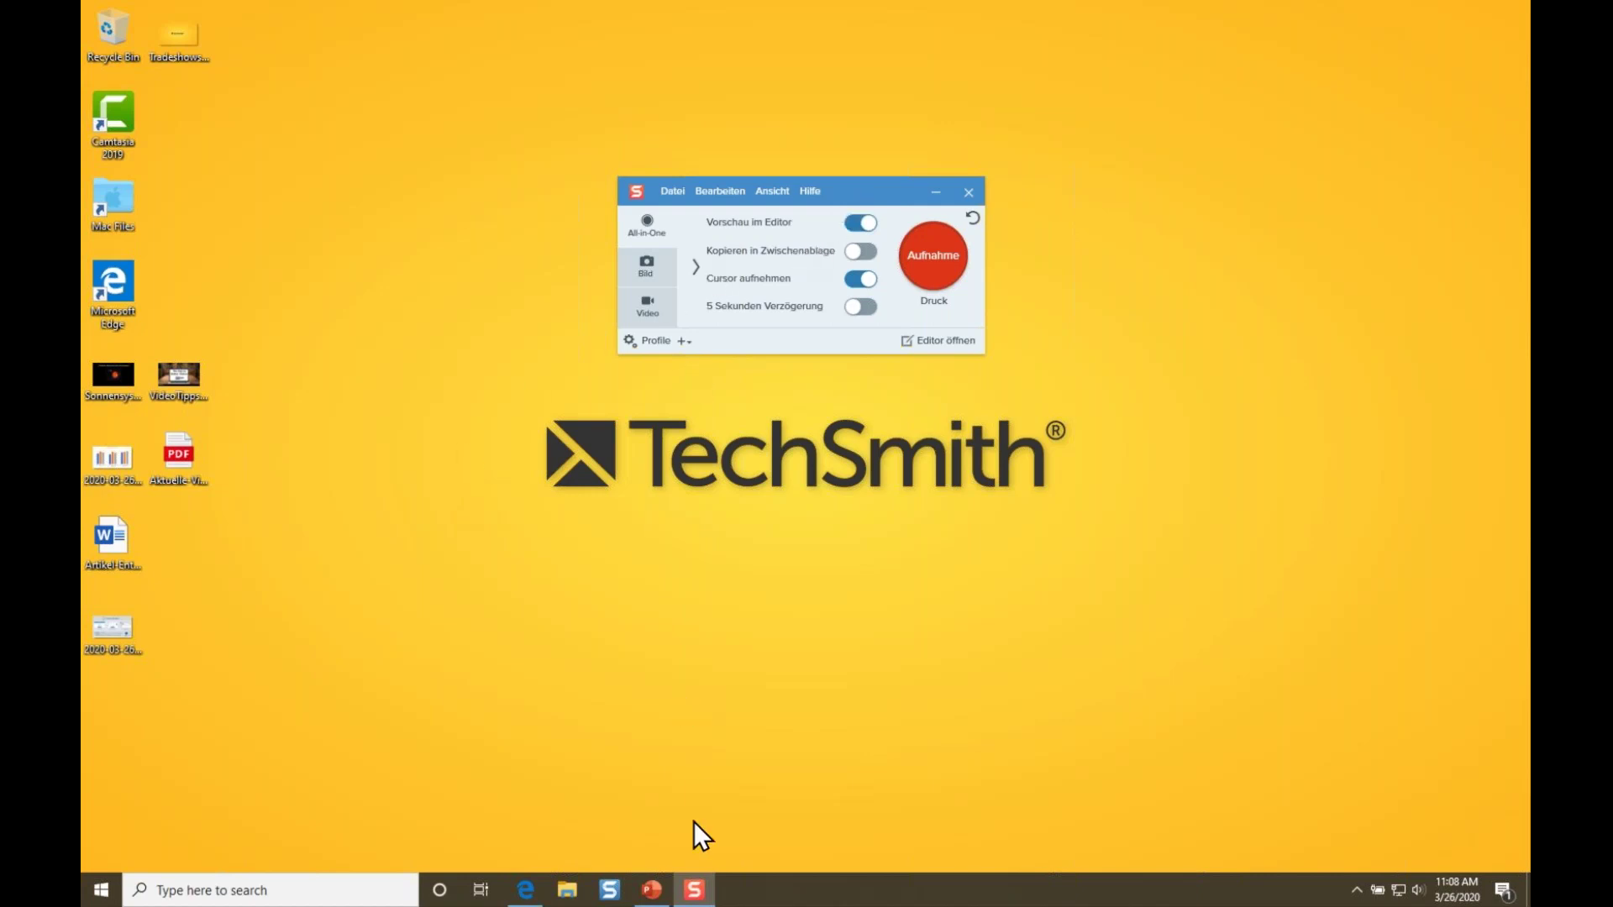
Minimize the Snagit Capture window, look for Snagit among the hidden notification icons, and restore the capture window.
click(929, 195)
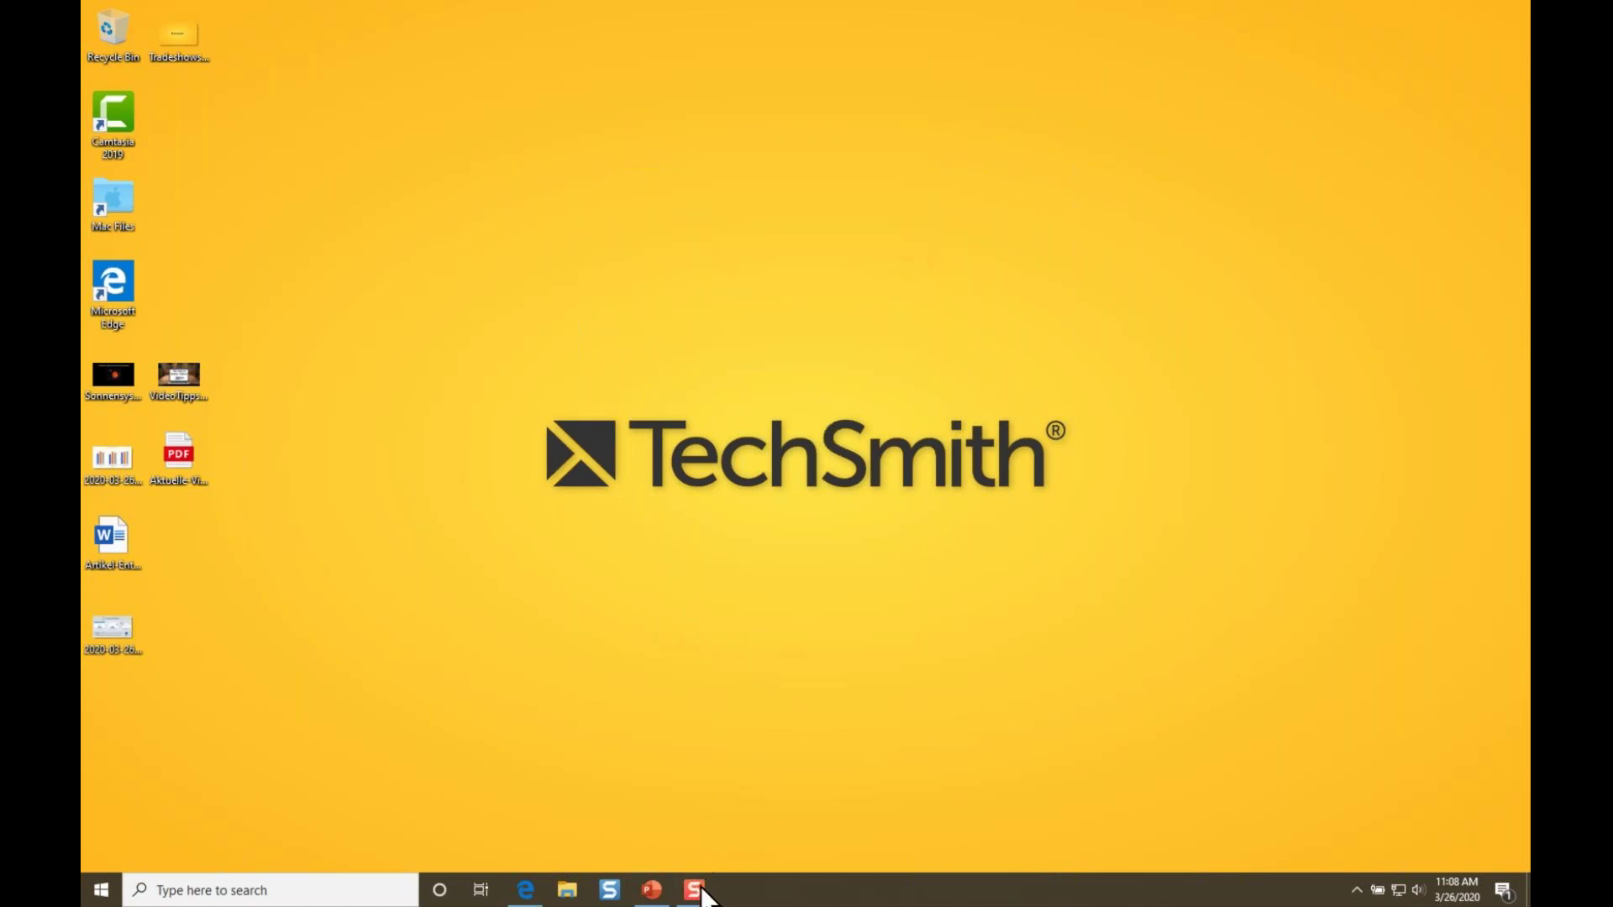
mouse_move(696, 896)
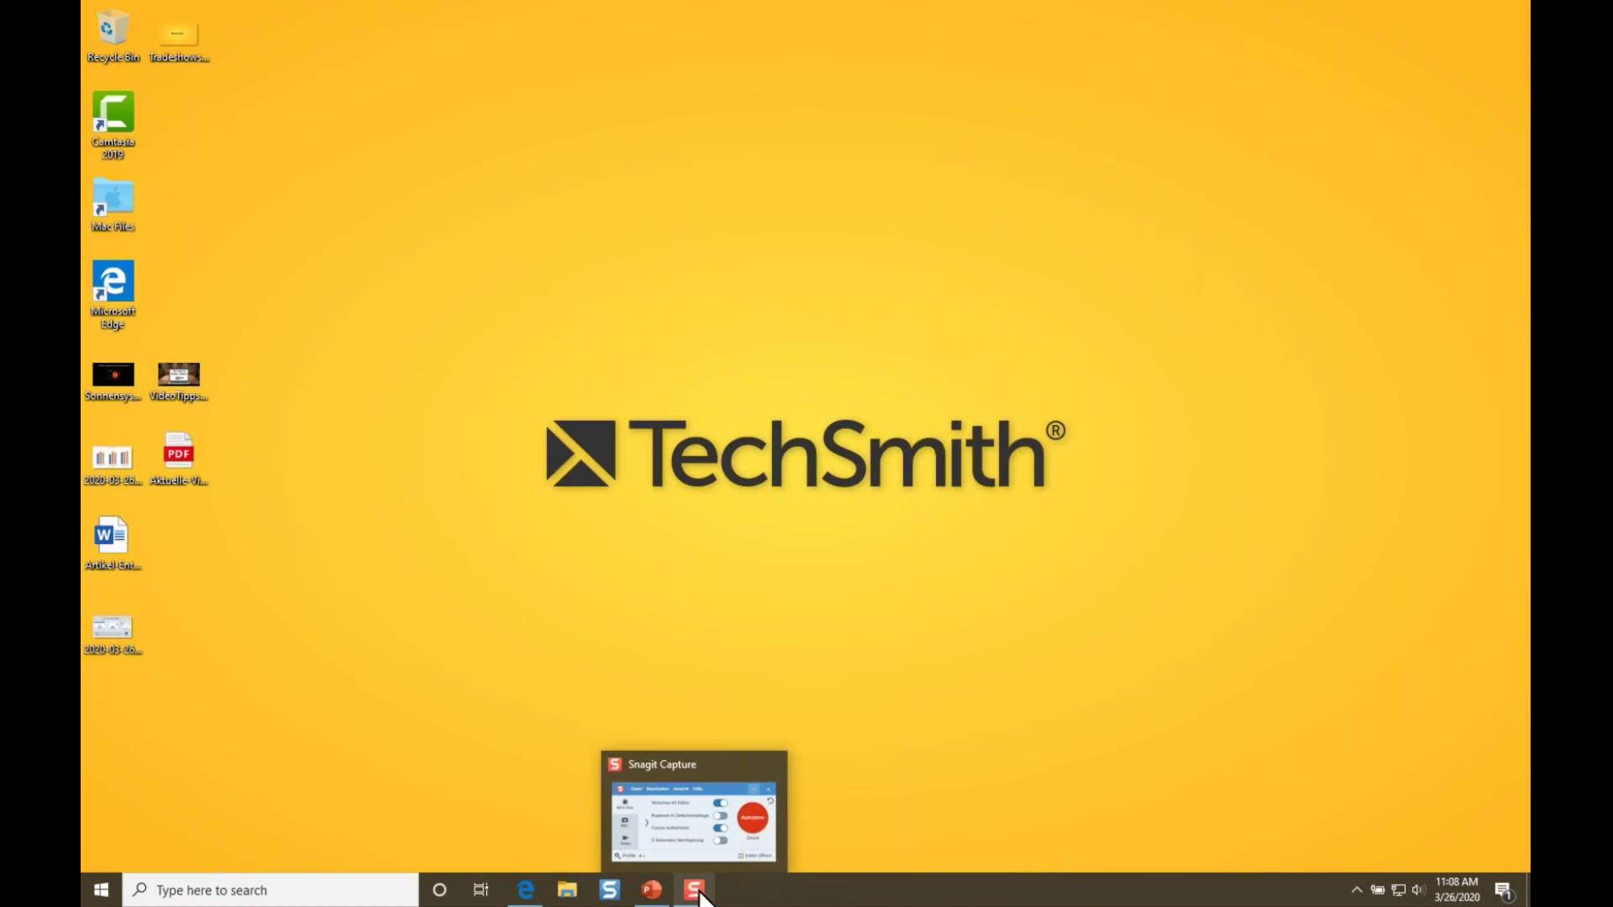
click(1357, 889)
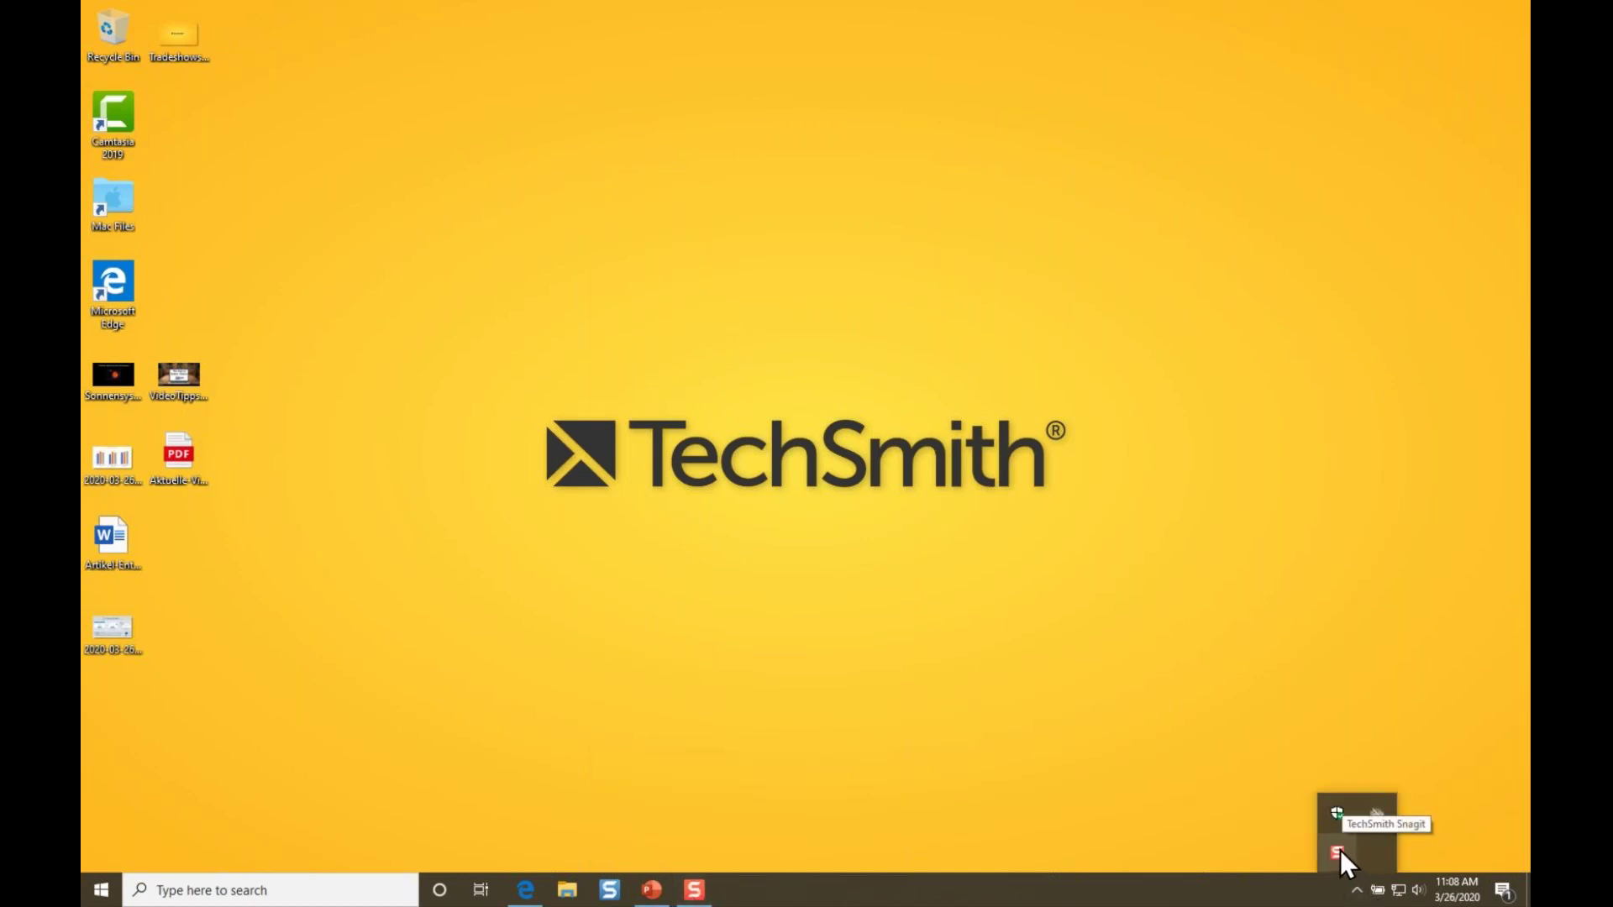
click(909, 652)
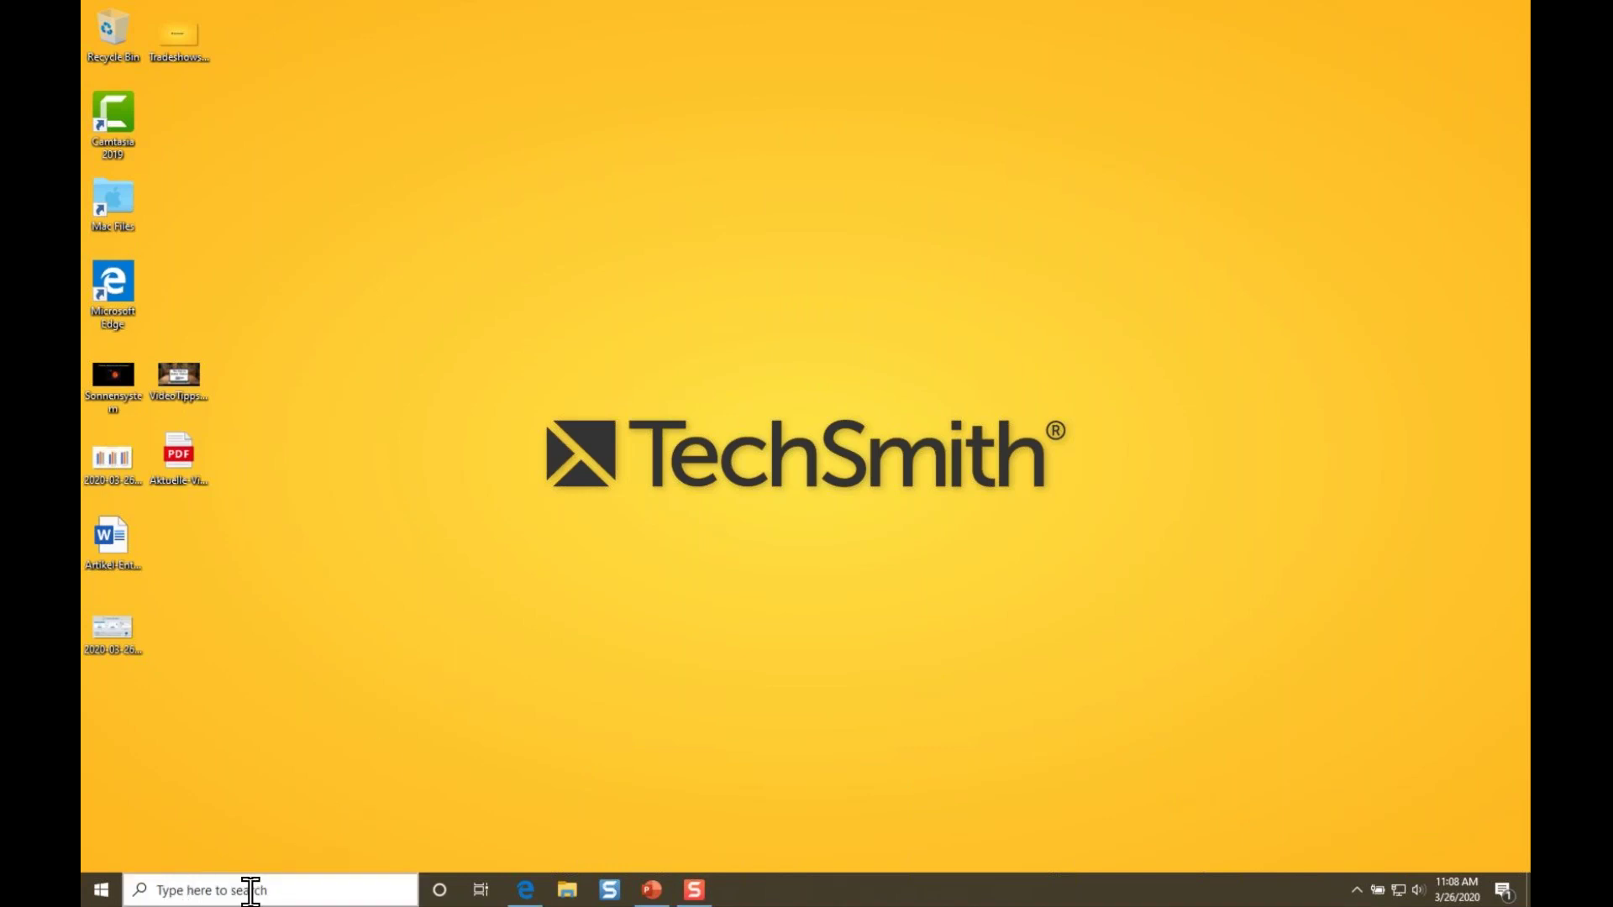
click(695, 889)
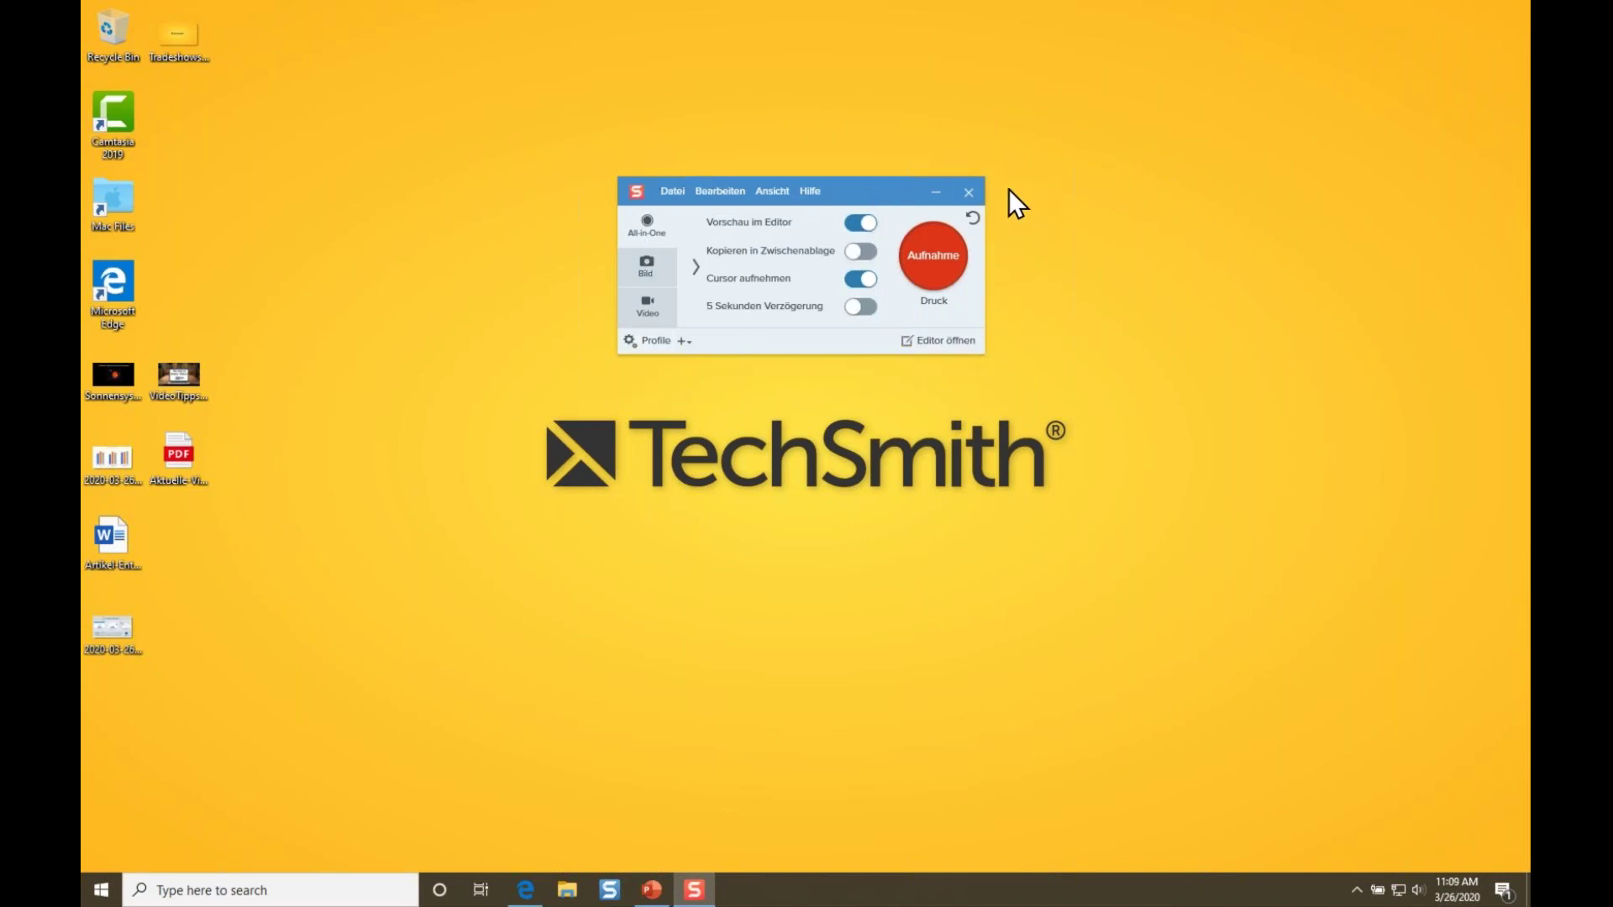
Reposition the Snagit Capture window, examine the additional All-in-One selection and sharing options, and collapse them again.
mouse_move(916, 182)
mouse_down()
mouse_move(652, 220)
mouse_move(960, 226)
mouse_move(923, 209)
mouse_up()
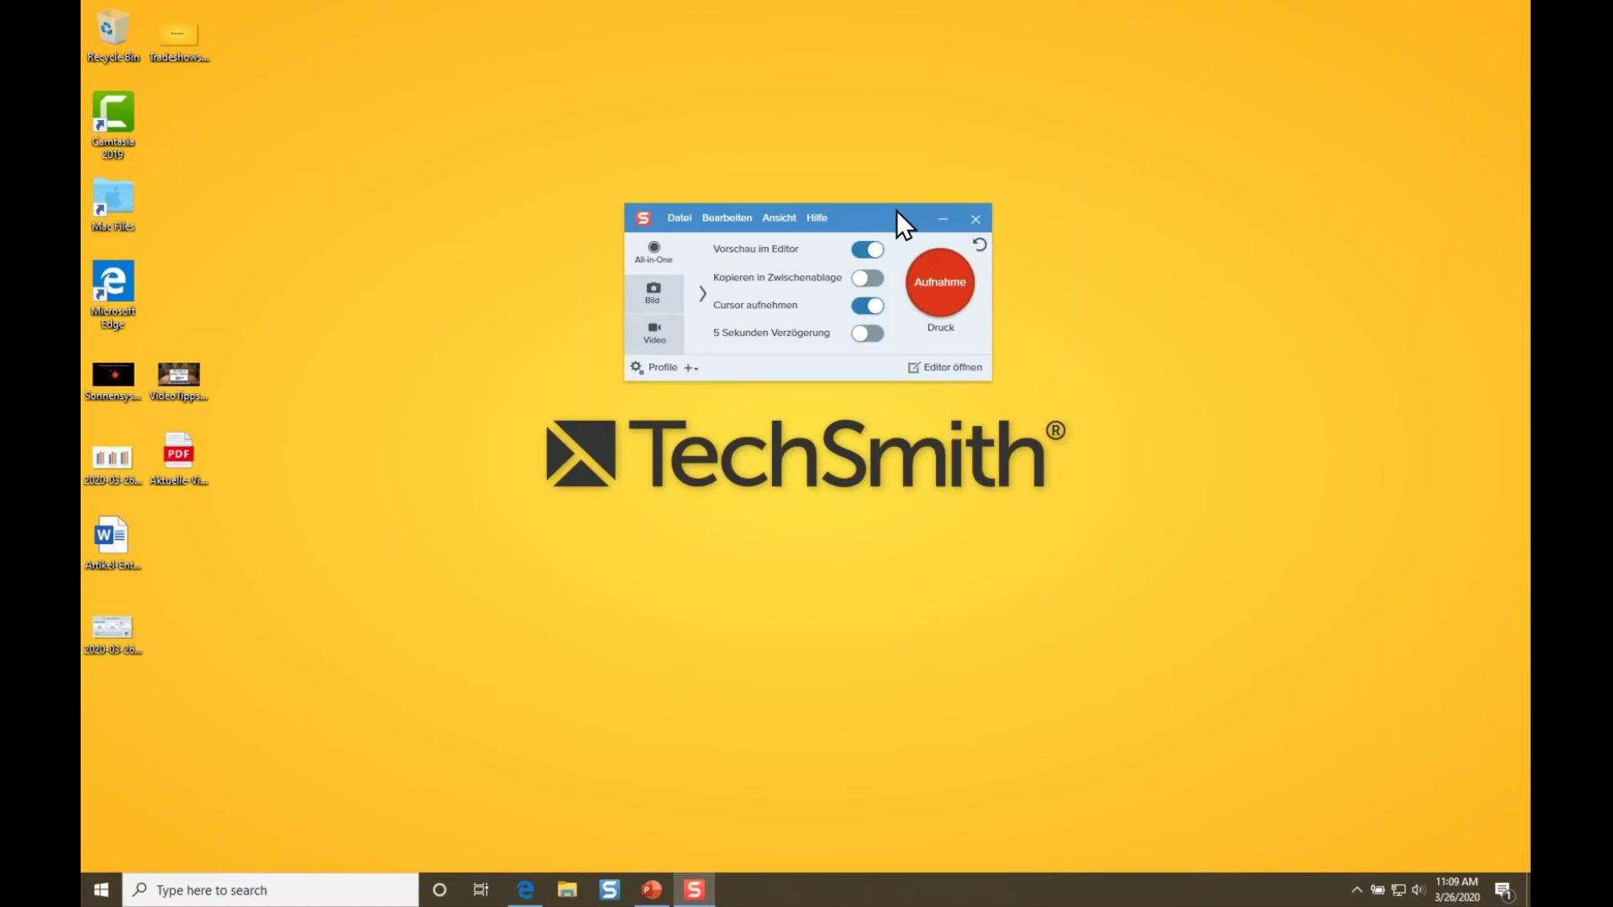
drag(859, 208, 853, 208)
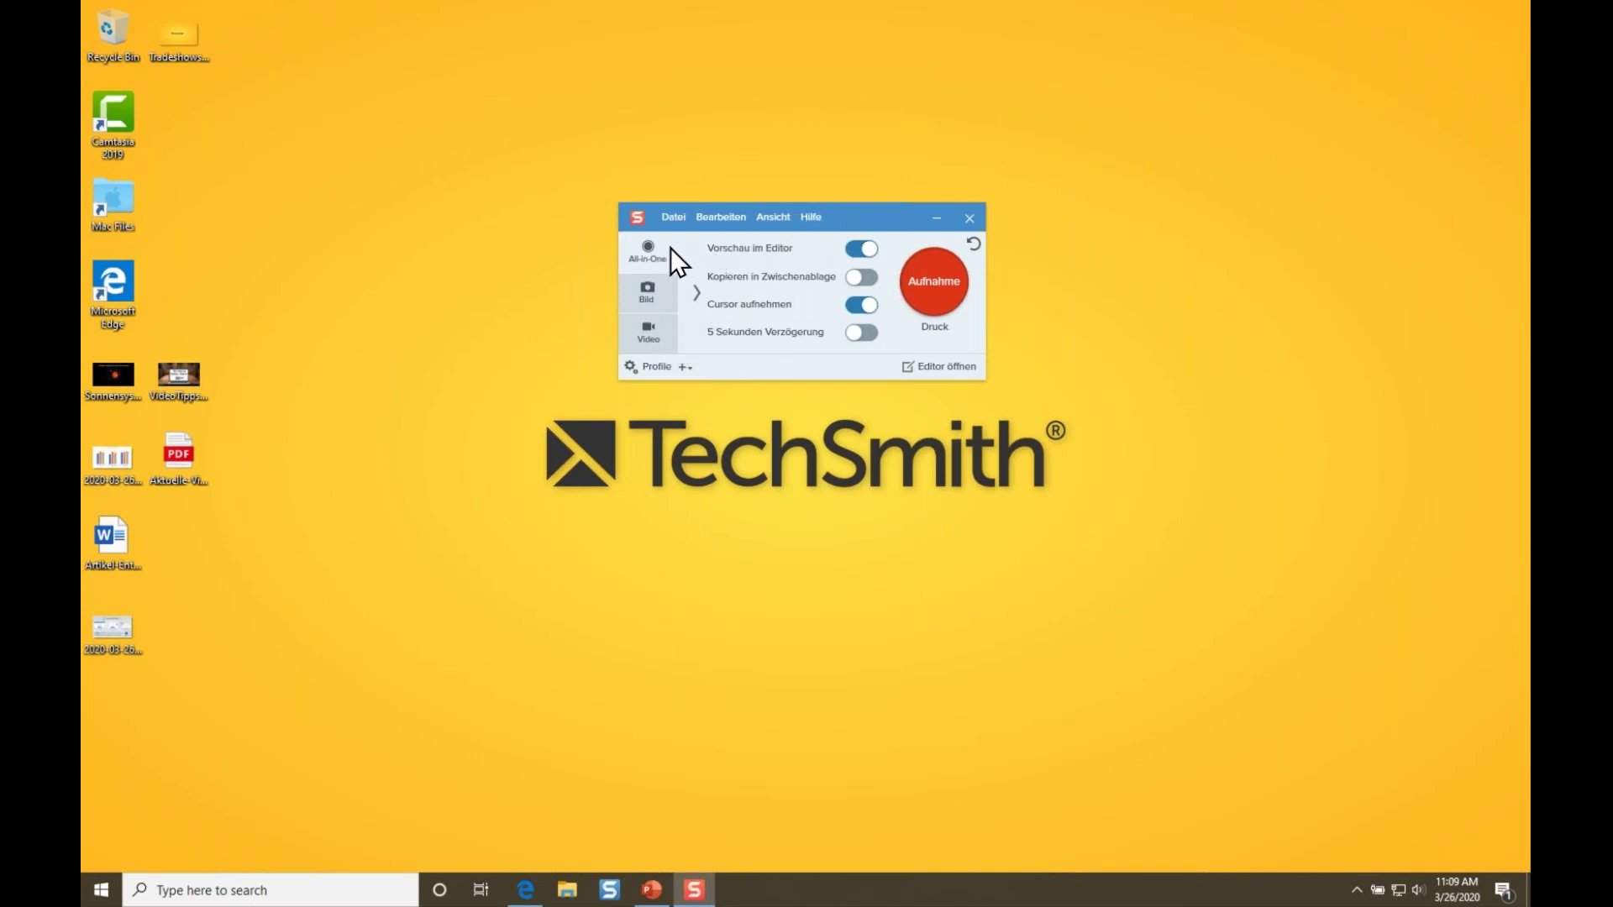
click(697, 292)
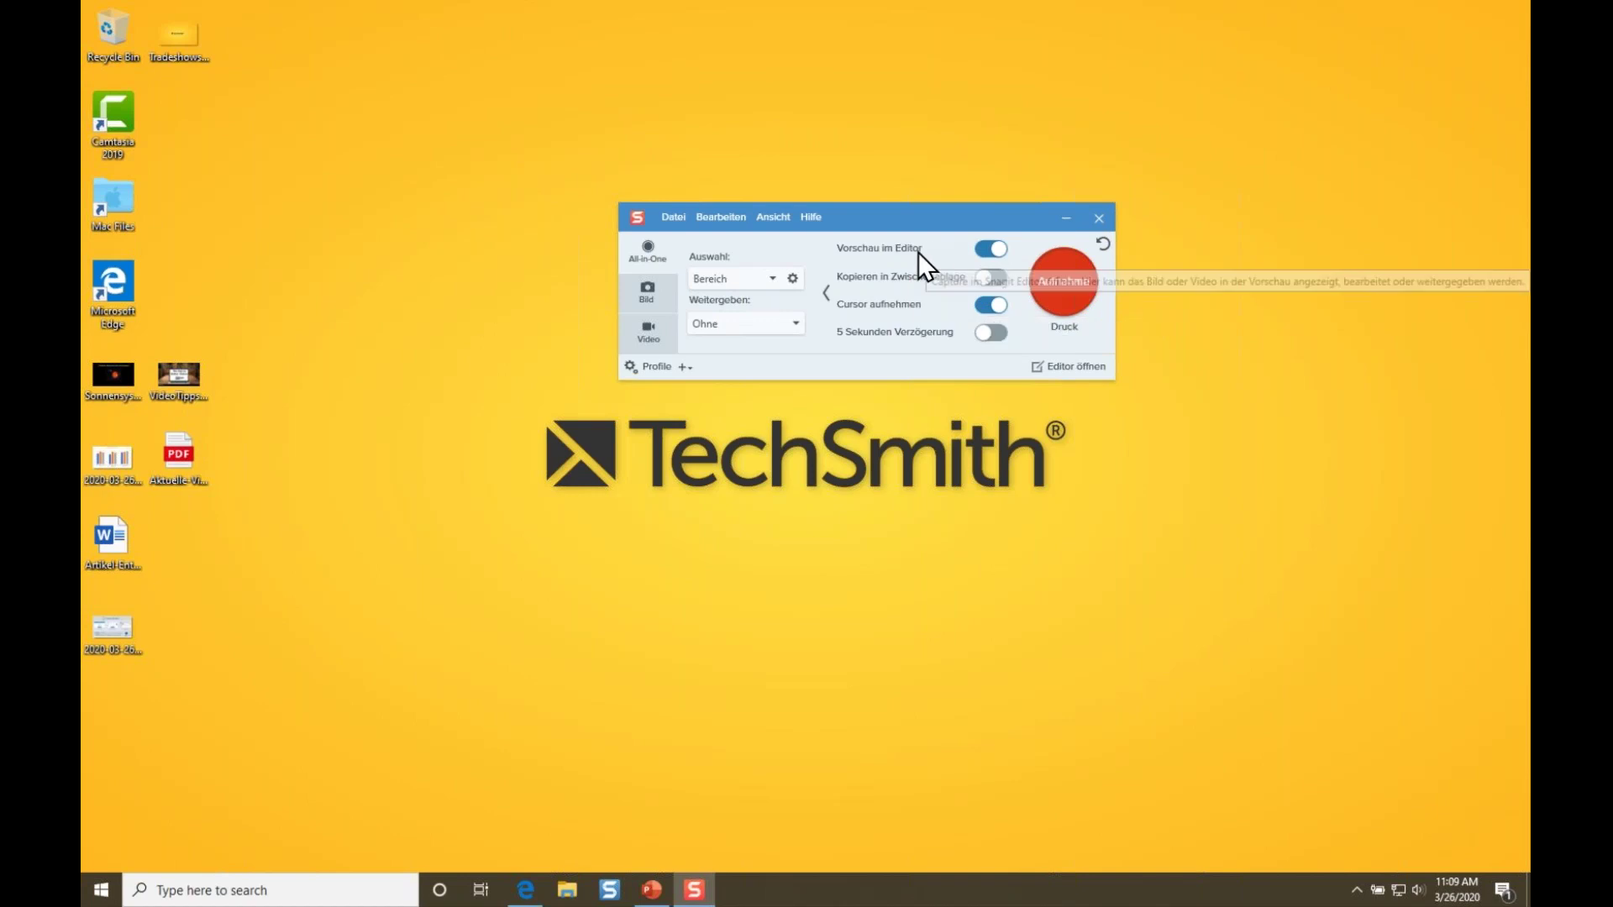
drag(898, 223, 845, 224)
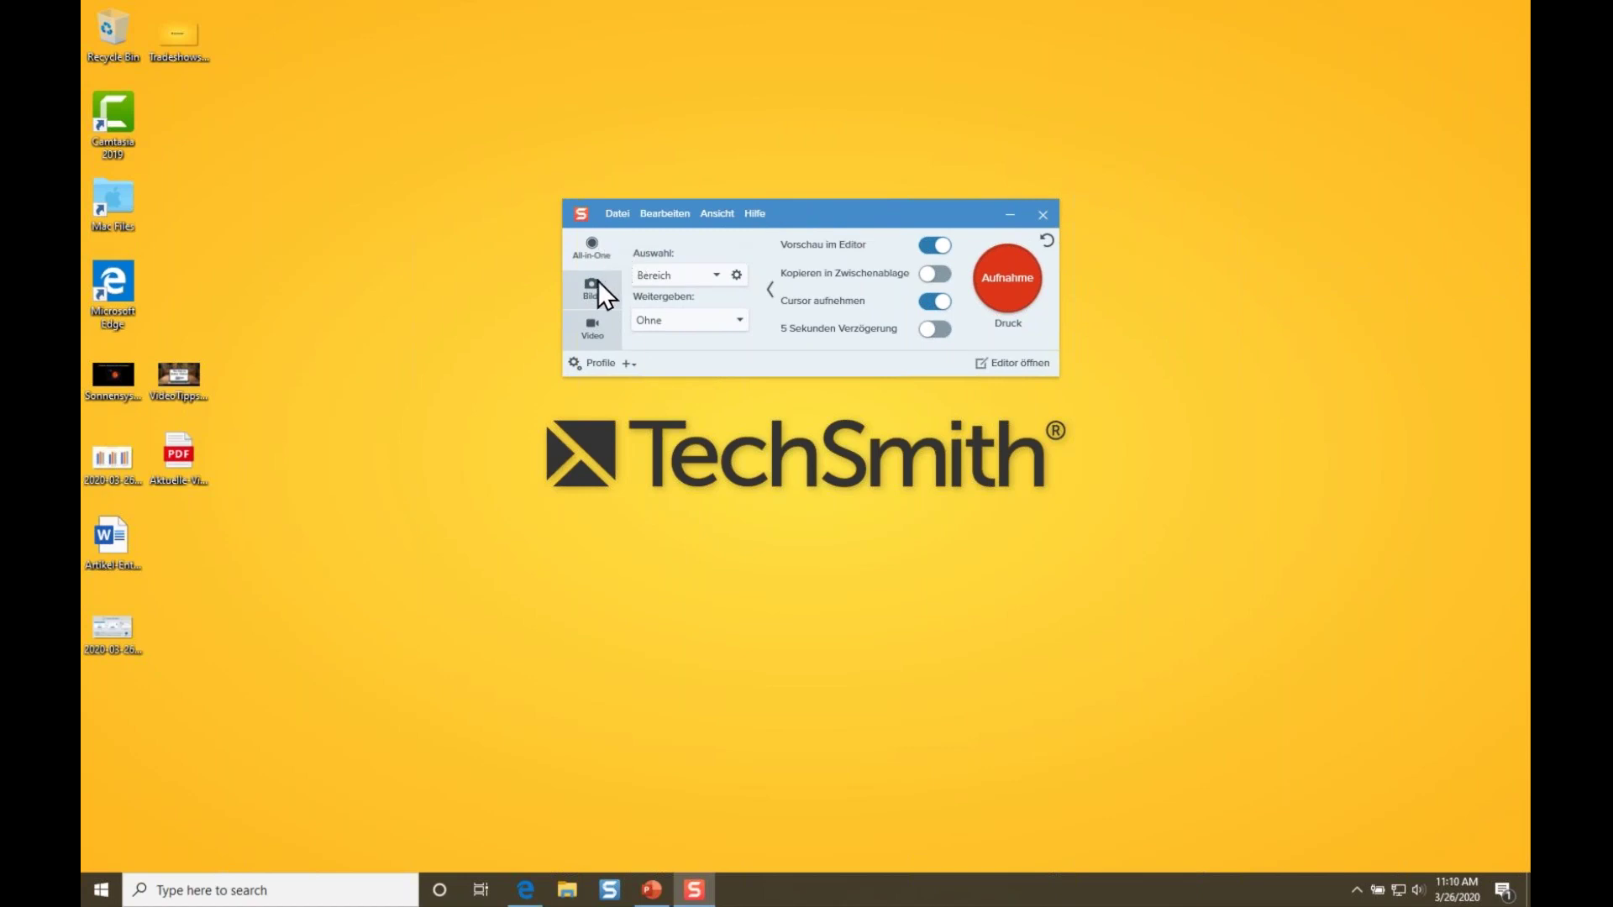
click(769, 287)
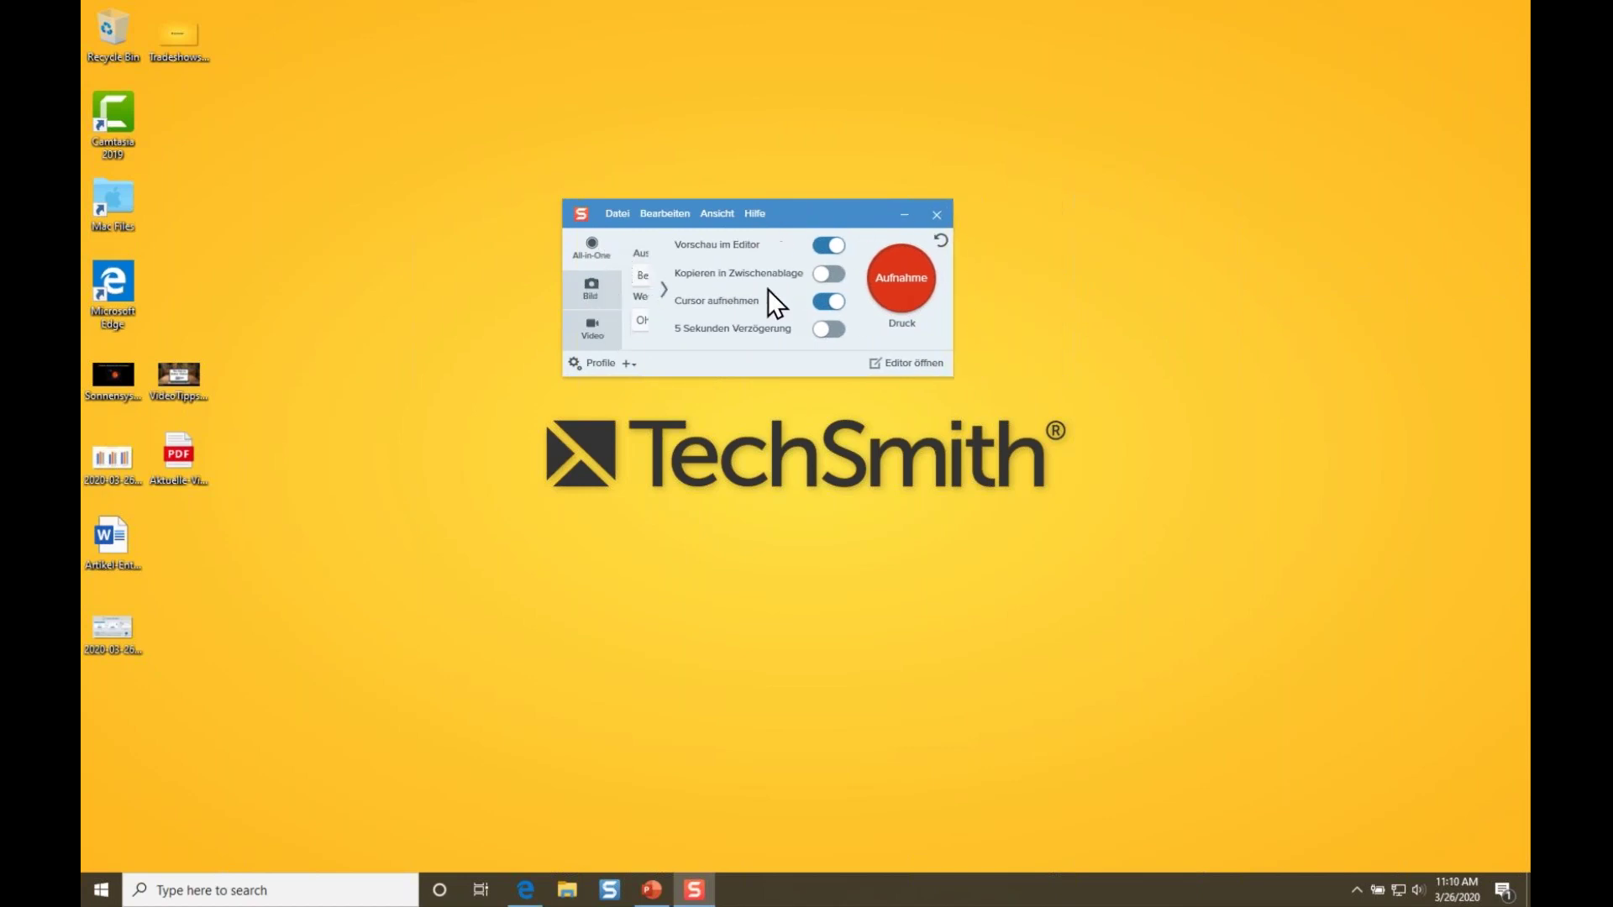
Examine the settings of the image and video capture modes, including the selection types available for video.
click(596, 287)
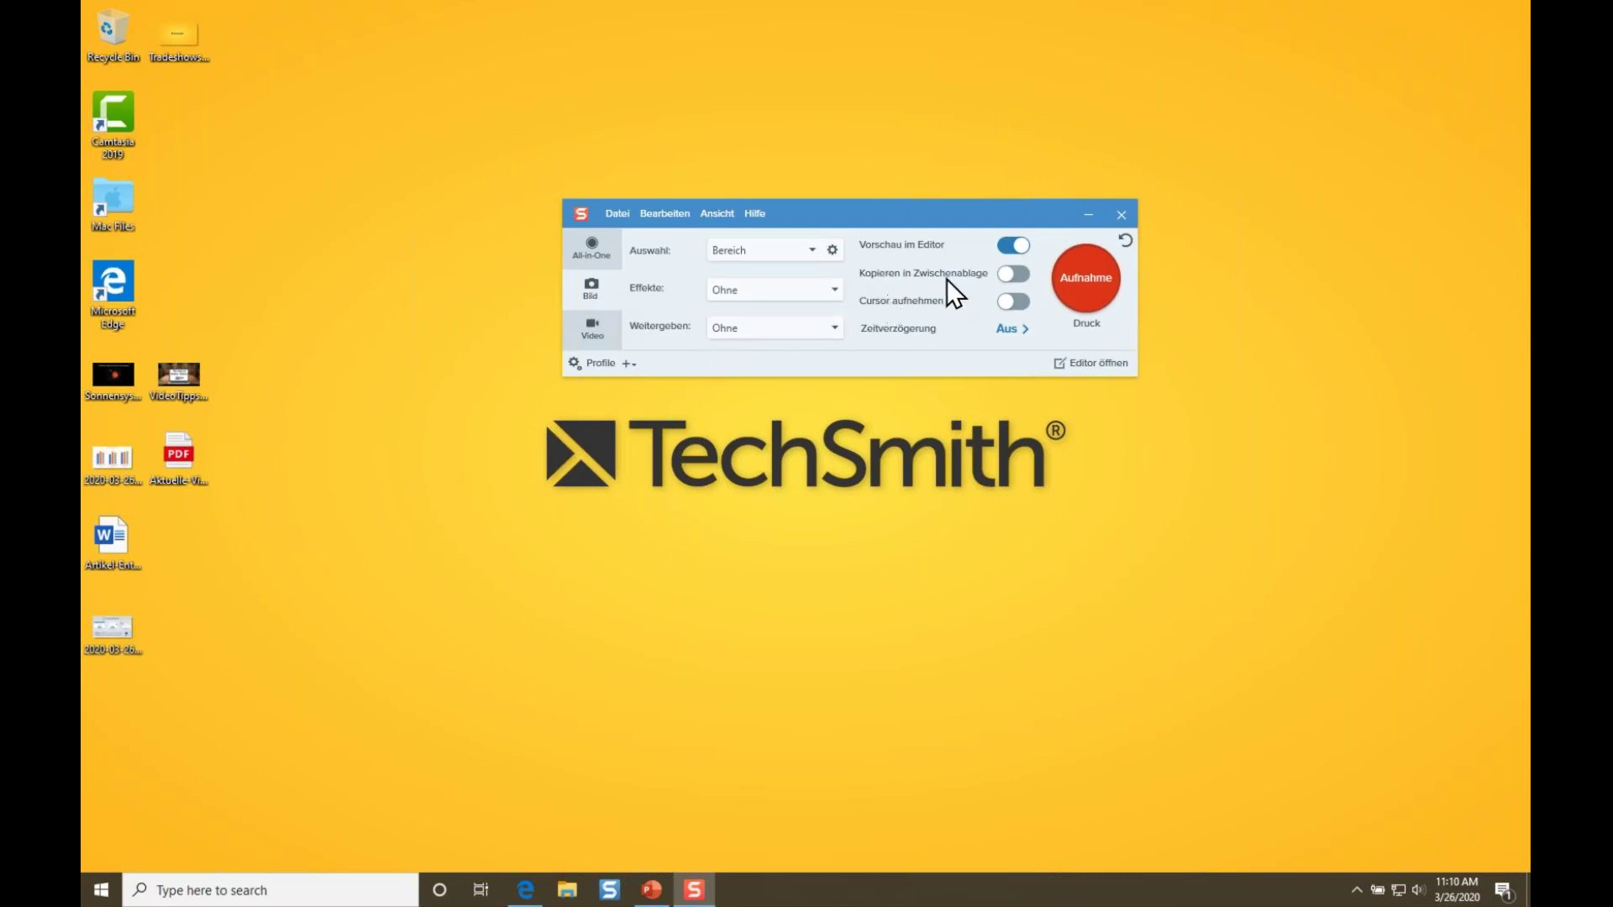
click(595, 330)
drag(835, 215, 775, 200)
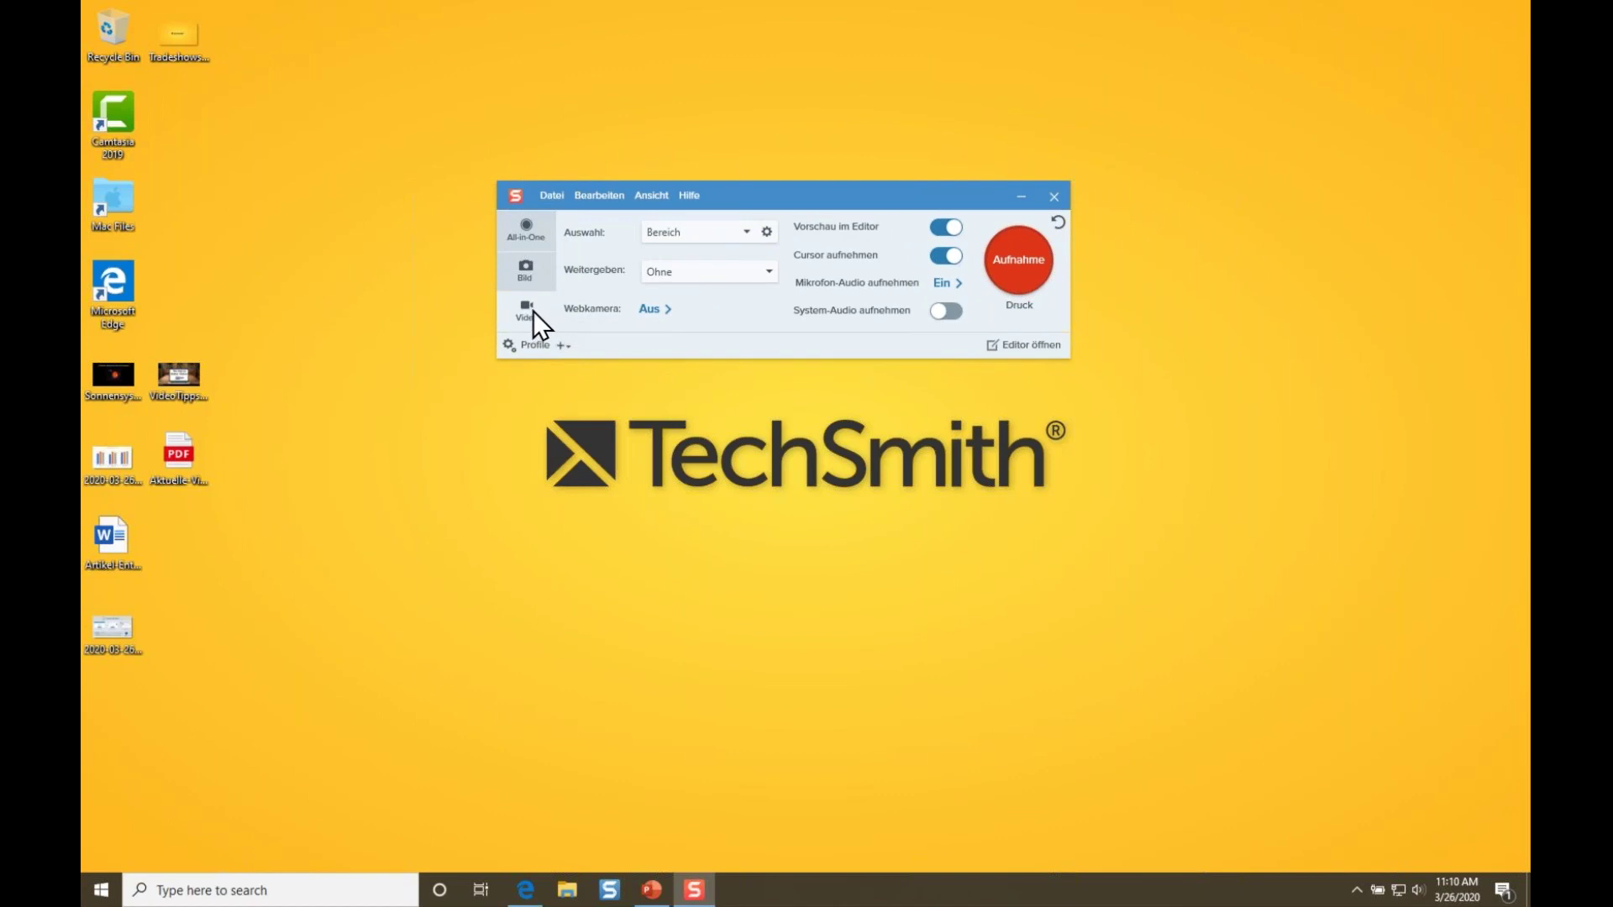
click(733, 232)
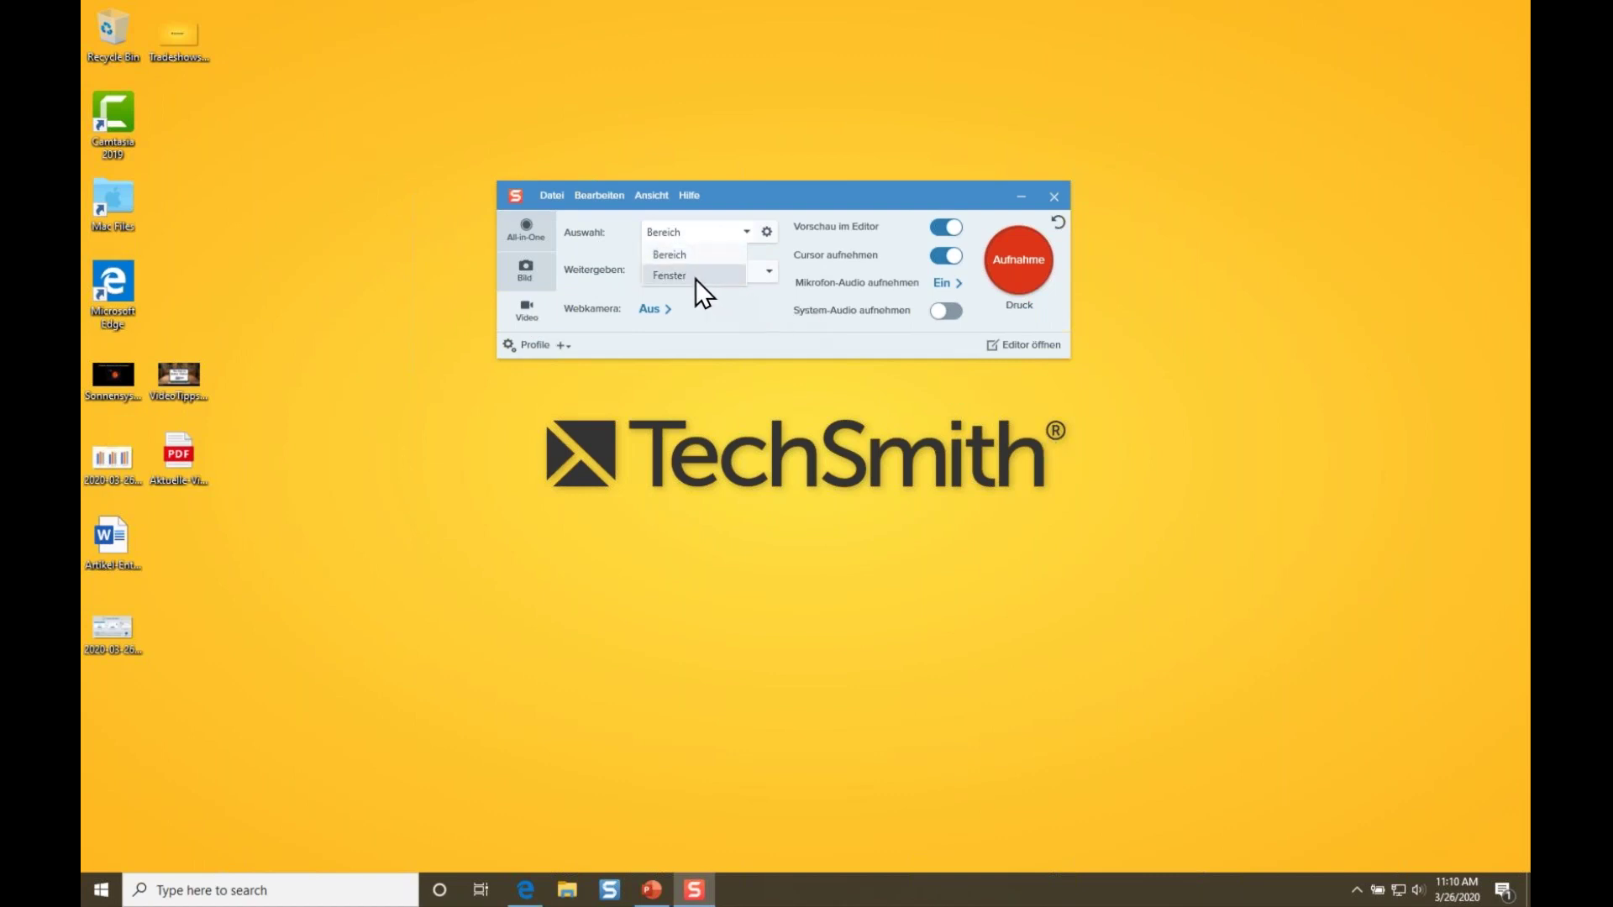
click(739, 200)
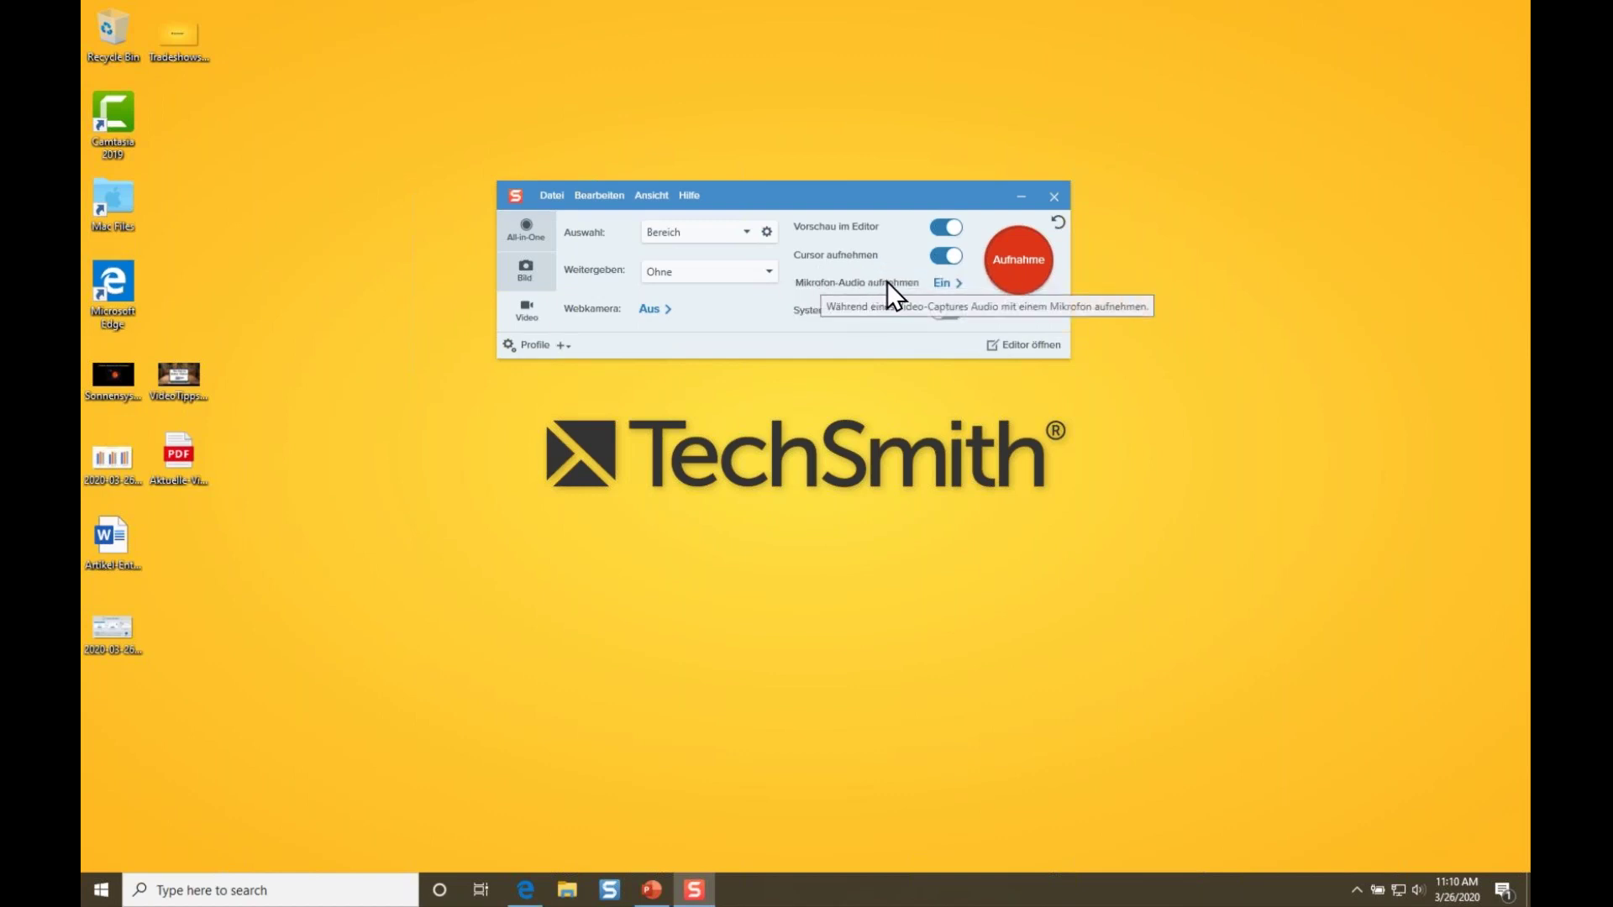
Choose Microphone (High Definition Audio Device) as the microphone for video recordings.
click(960, 284)
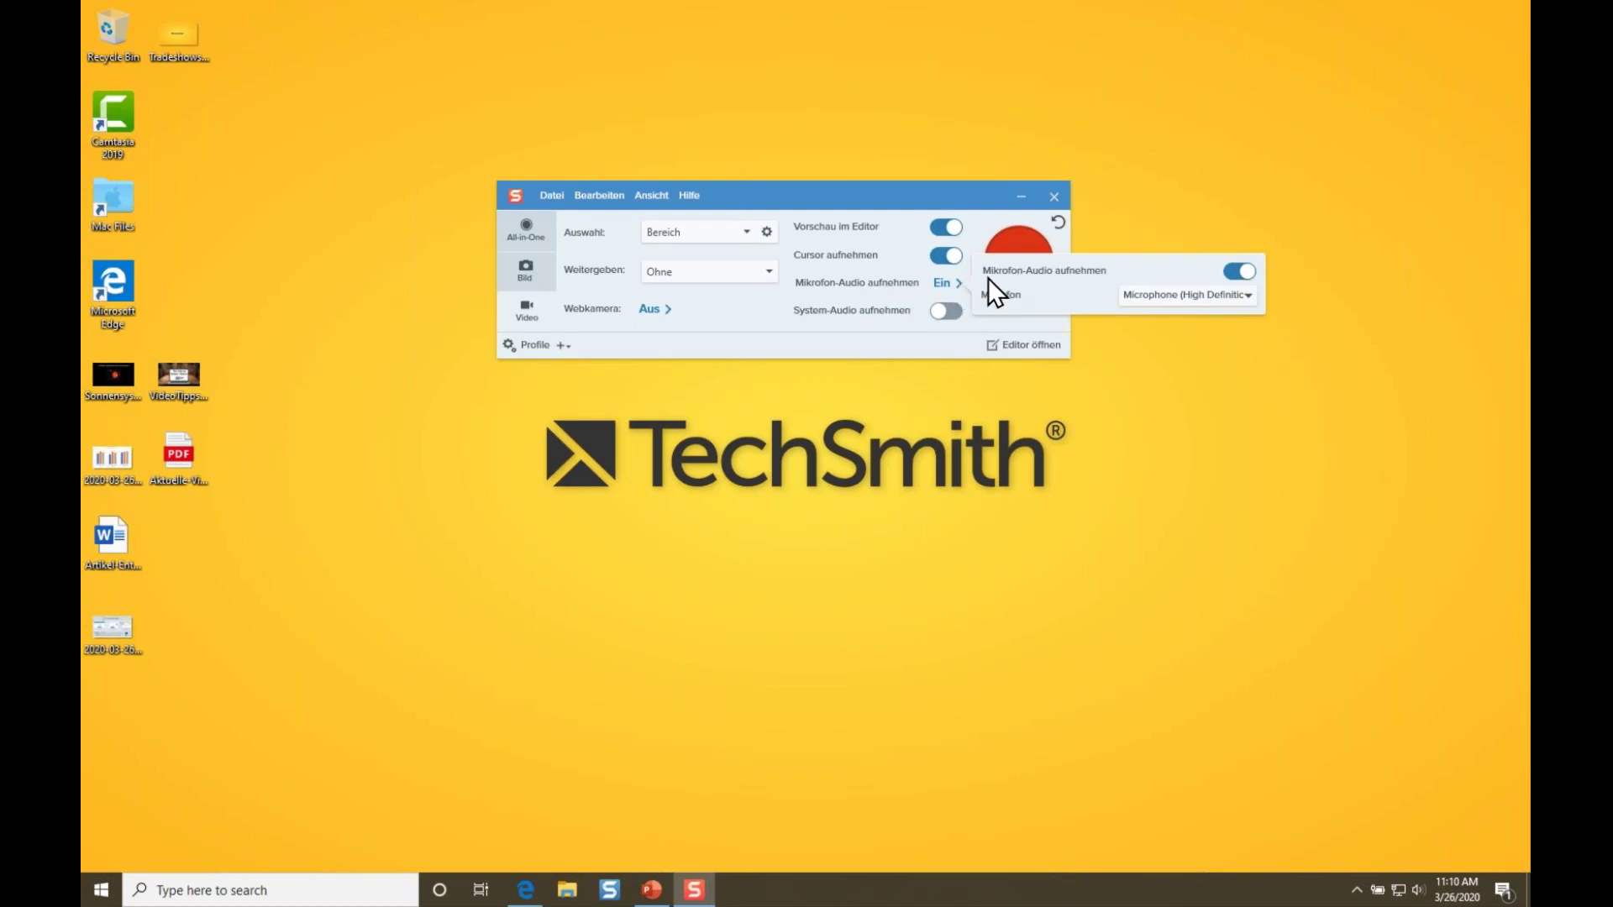
click(1206, 296)
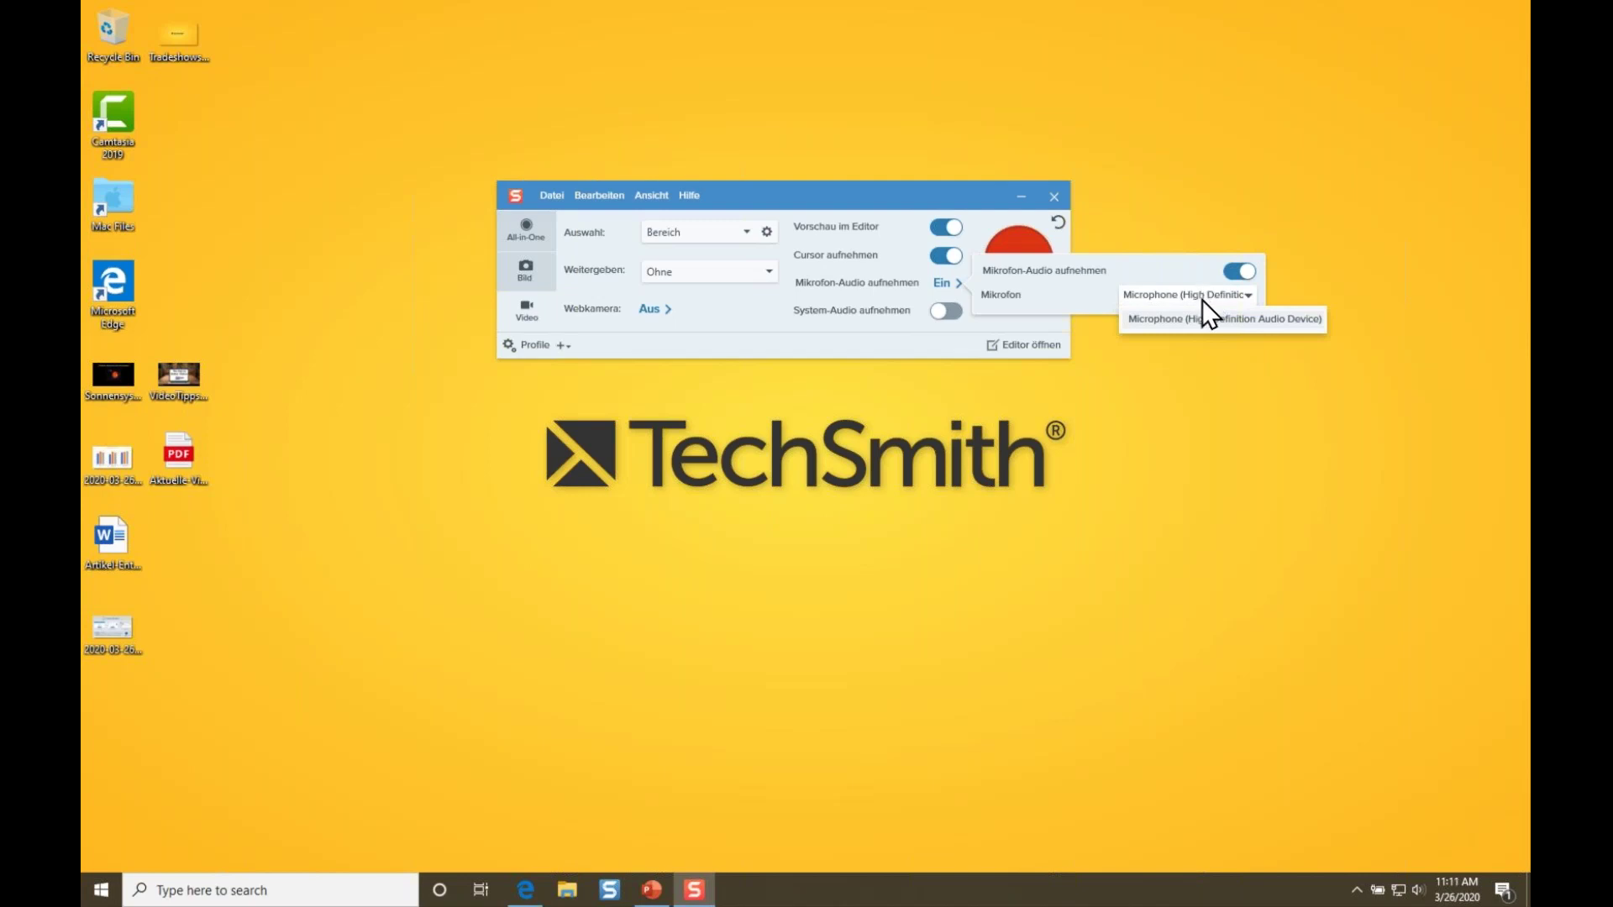
click(1146, 316)
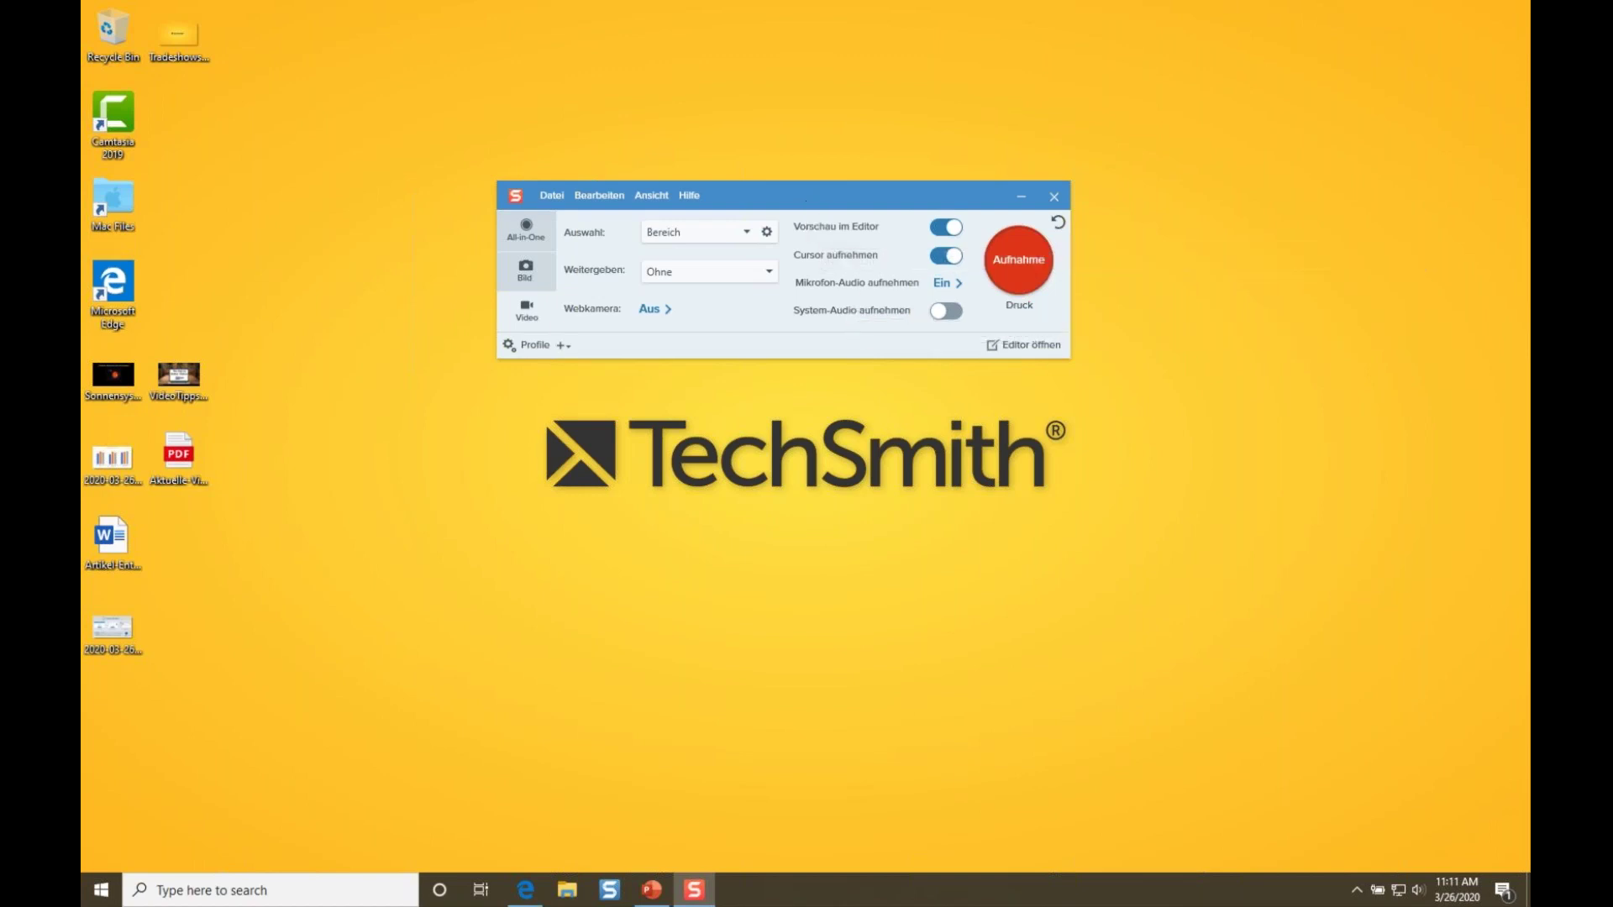
Start an All-in-One capture and select a desktop region of about 1031 x 590 pixels around the TechSmith logo.
drag(875, 285, 873, 269)
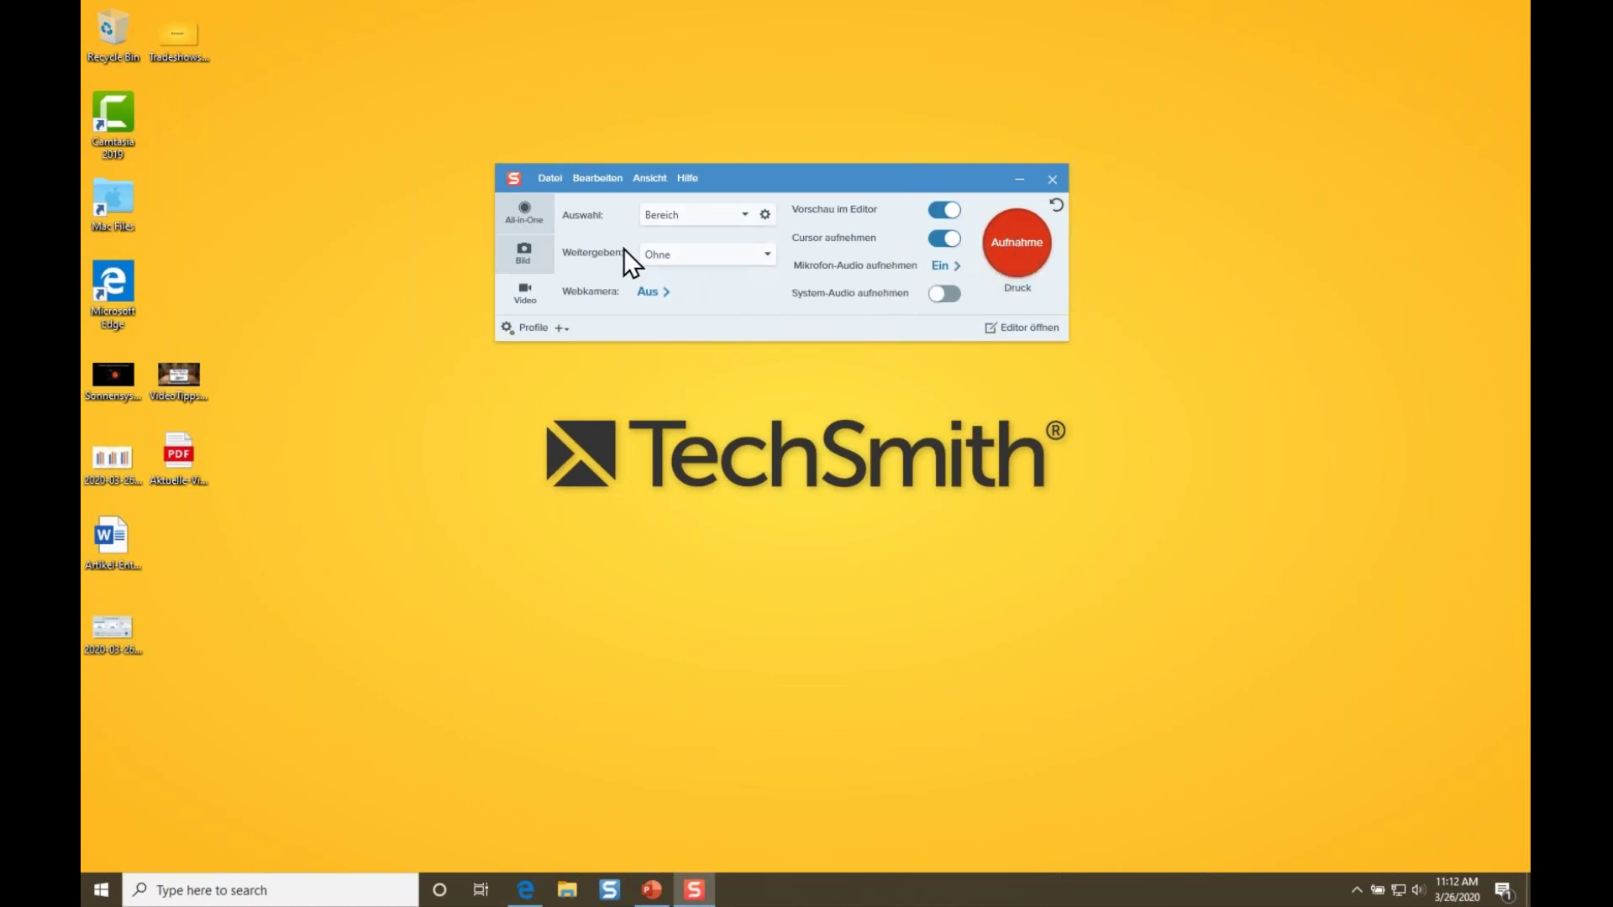
click(533, 241)
drag(730, 175, 833, 84)
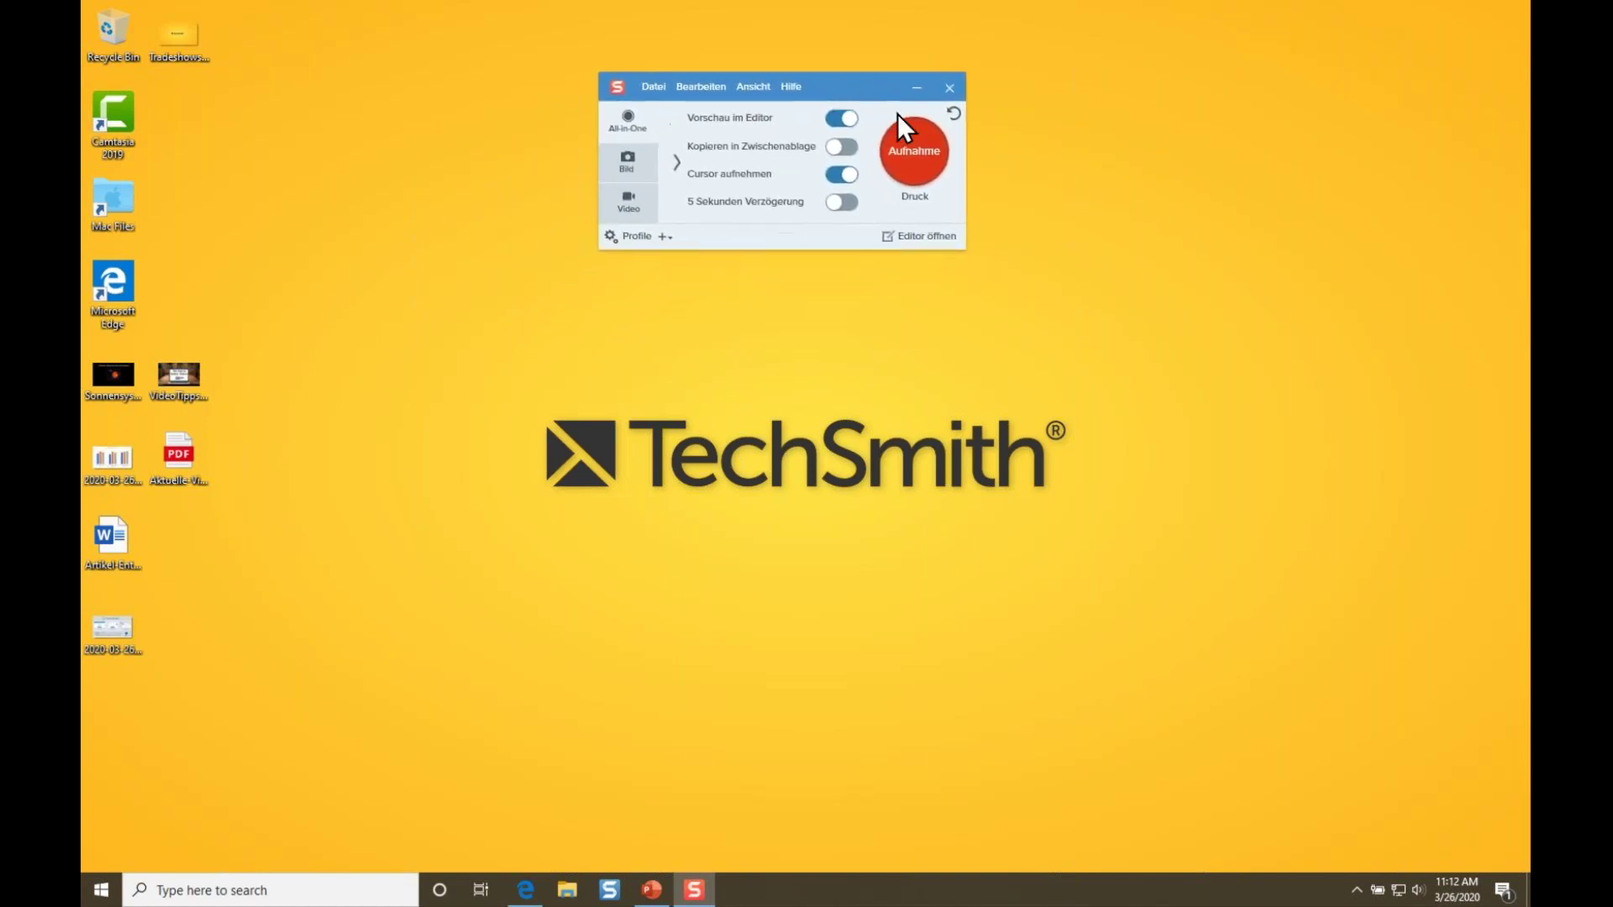
click(915, 153)
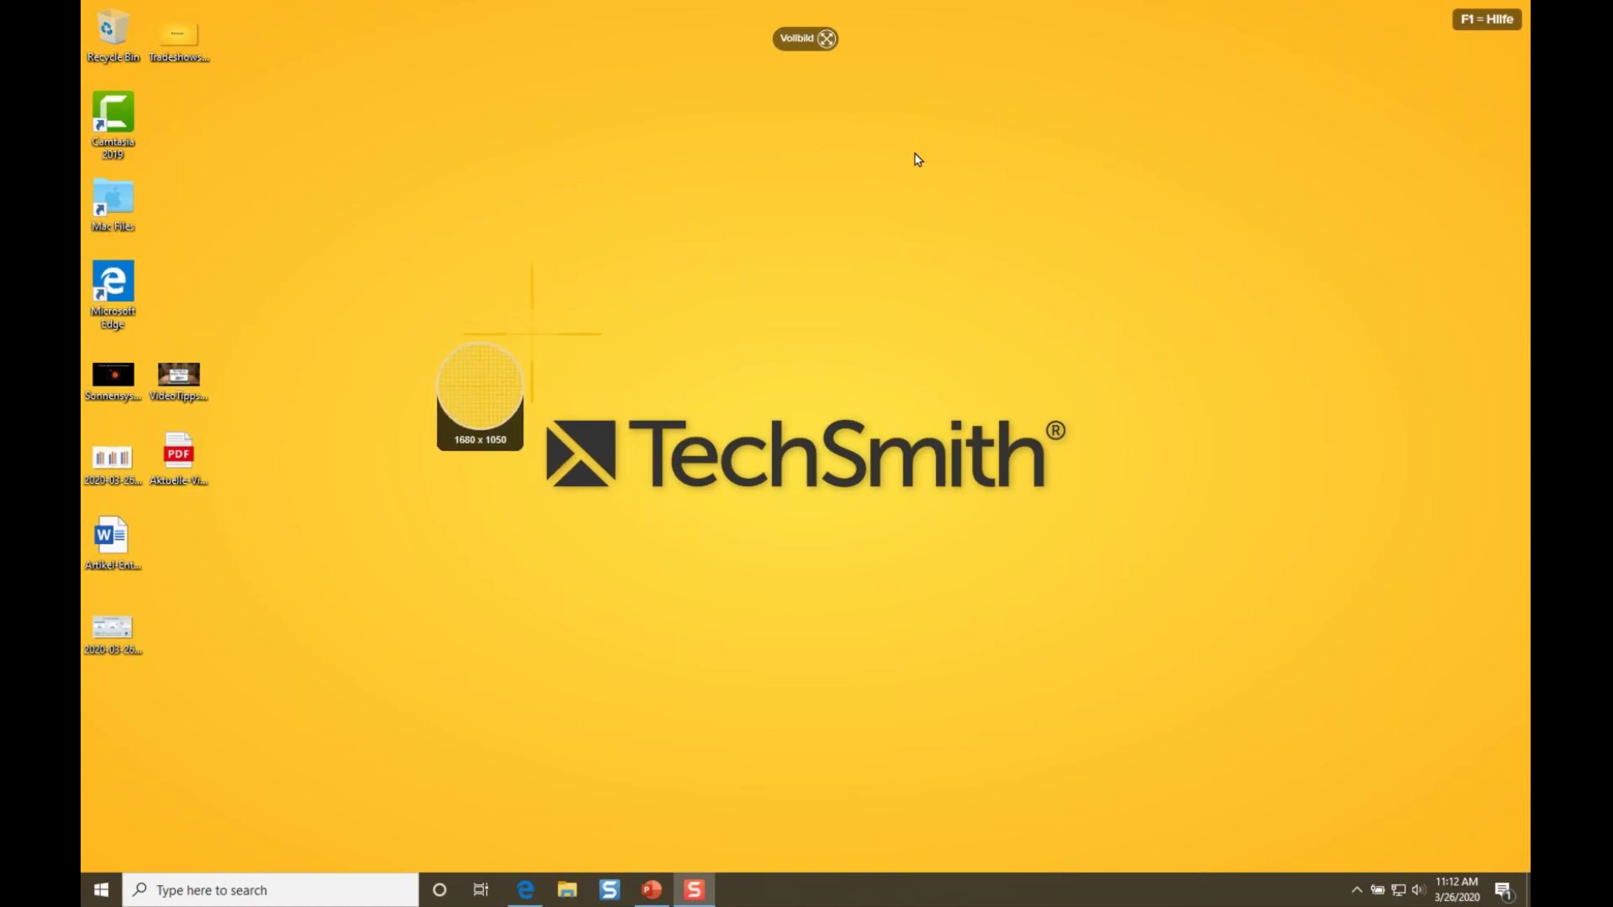
drag(364, 139, 1238, 650)
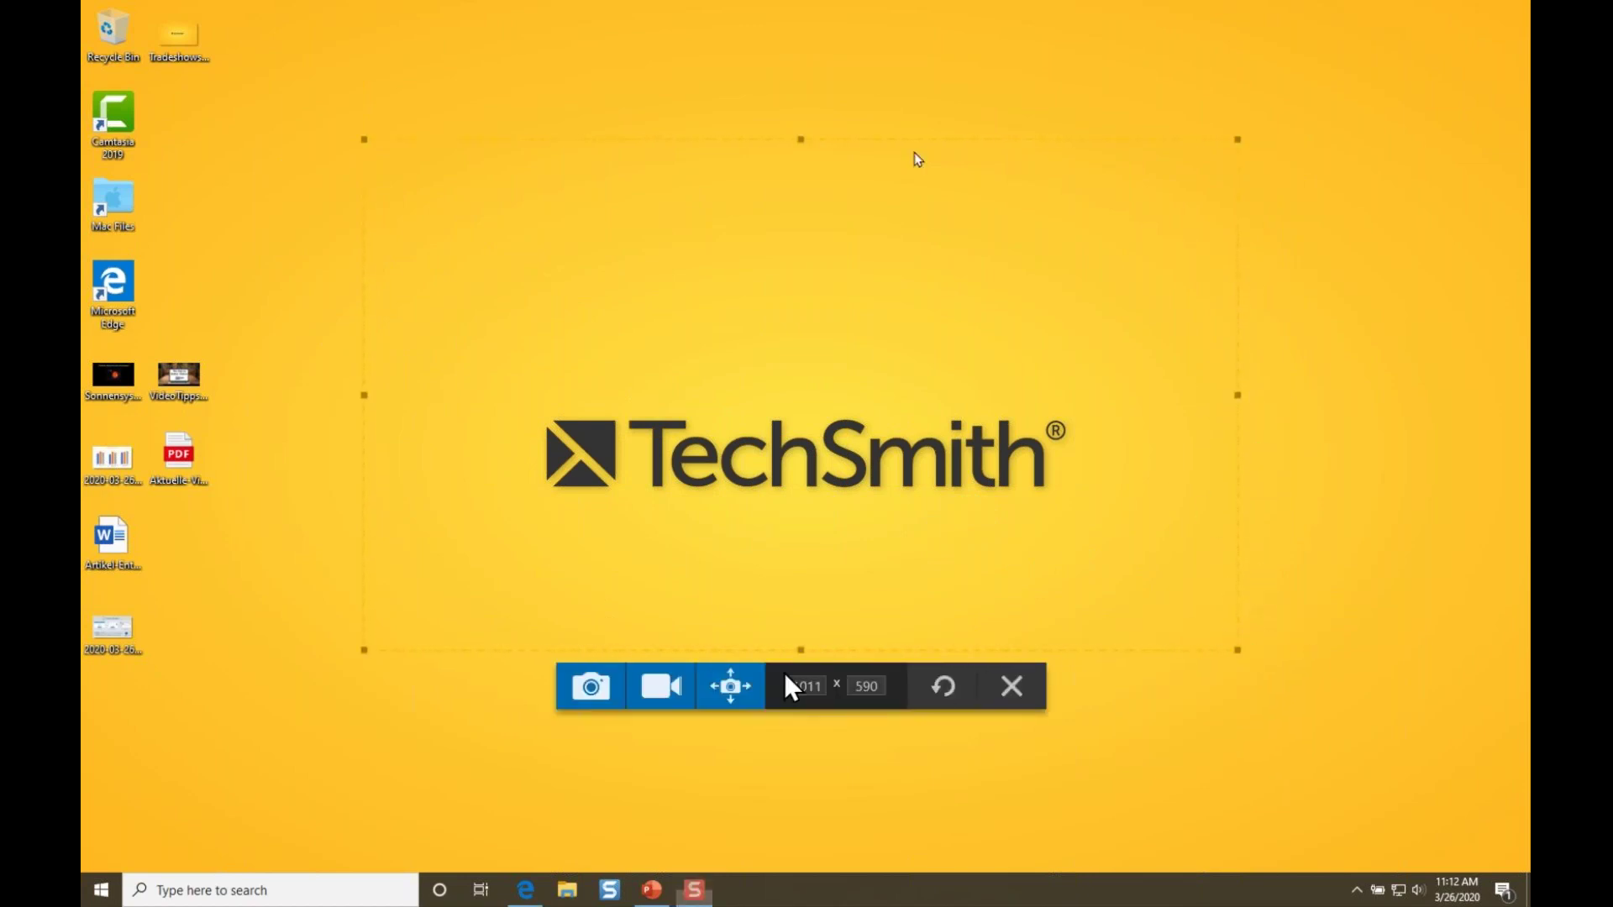
drag(360, 404, 347, 403)
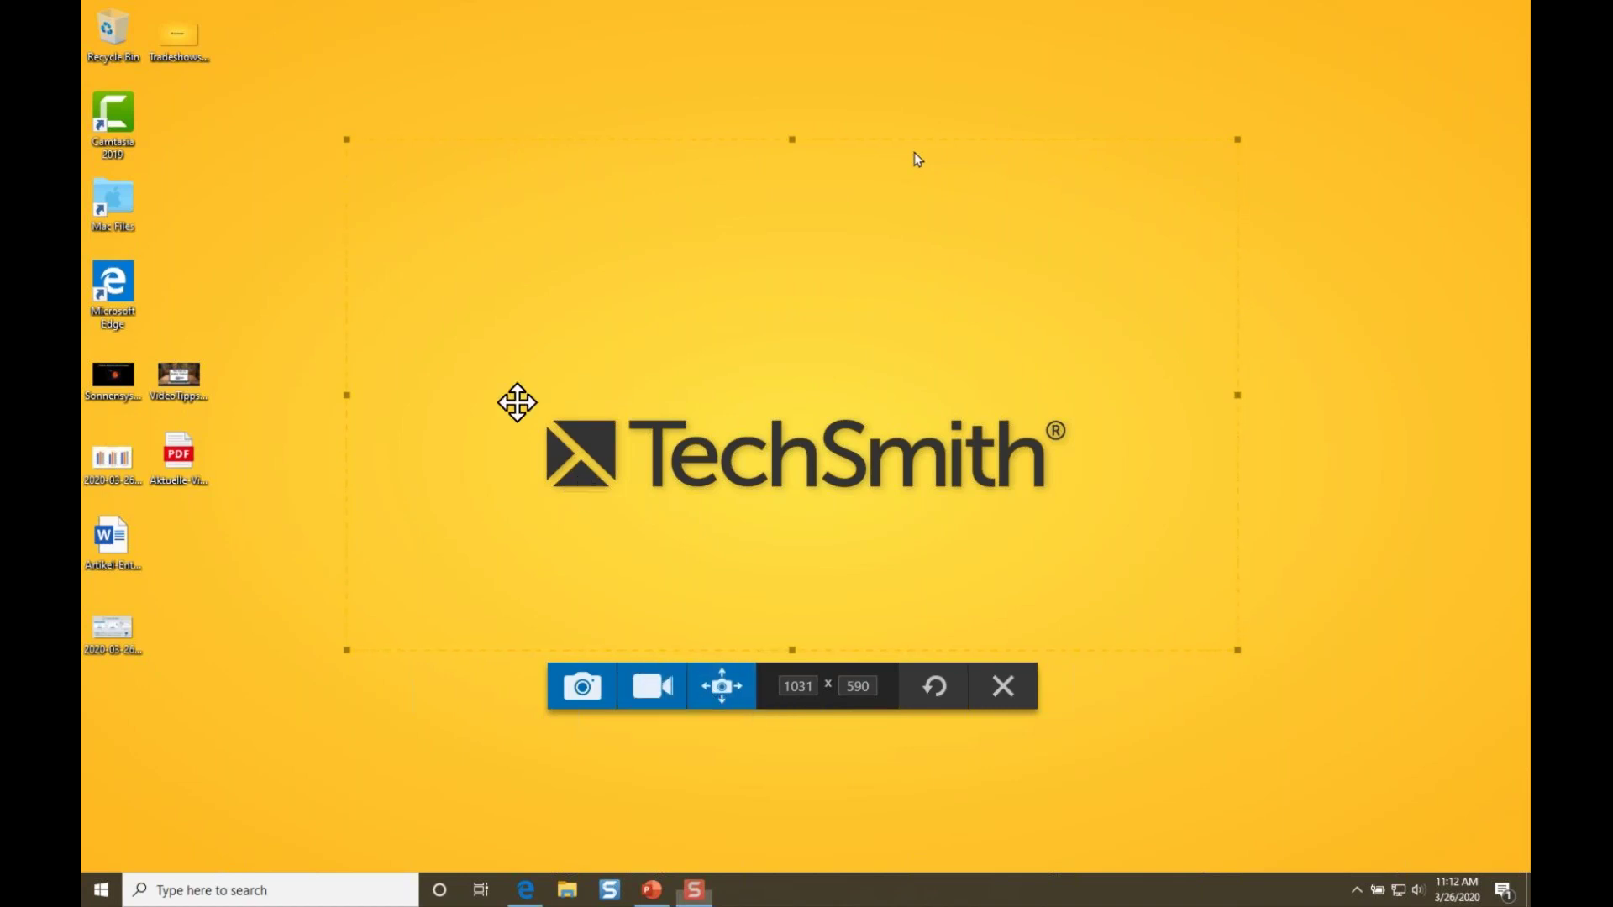
Record a video of about 18 seconds of the selected desktop region and stop the recording.
click(668, 689)
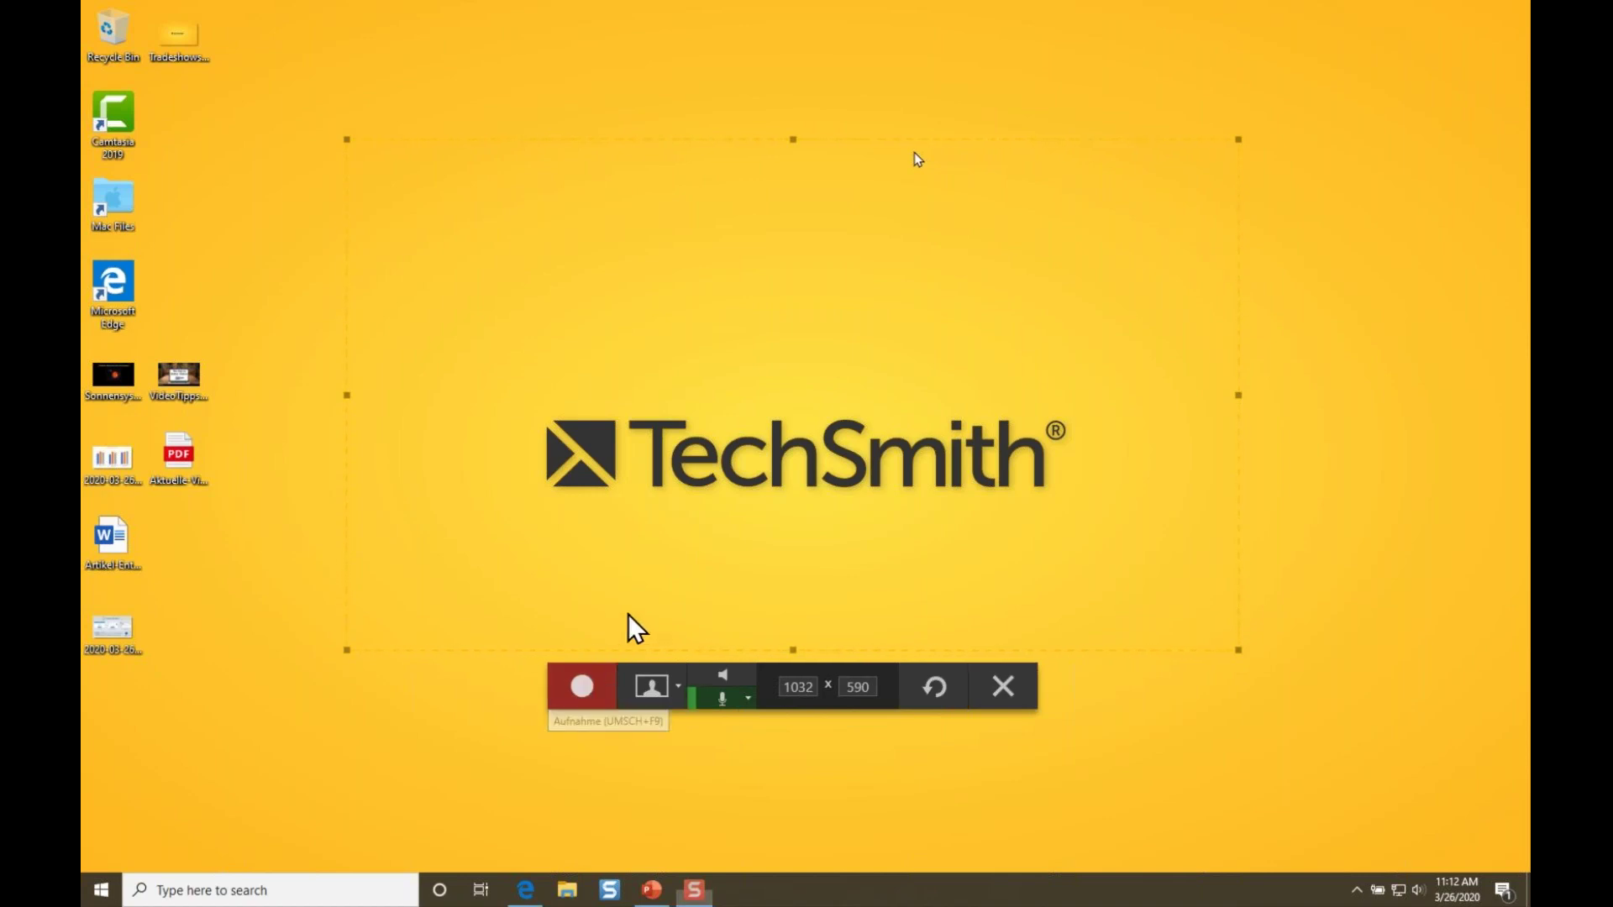
click(593, 687)
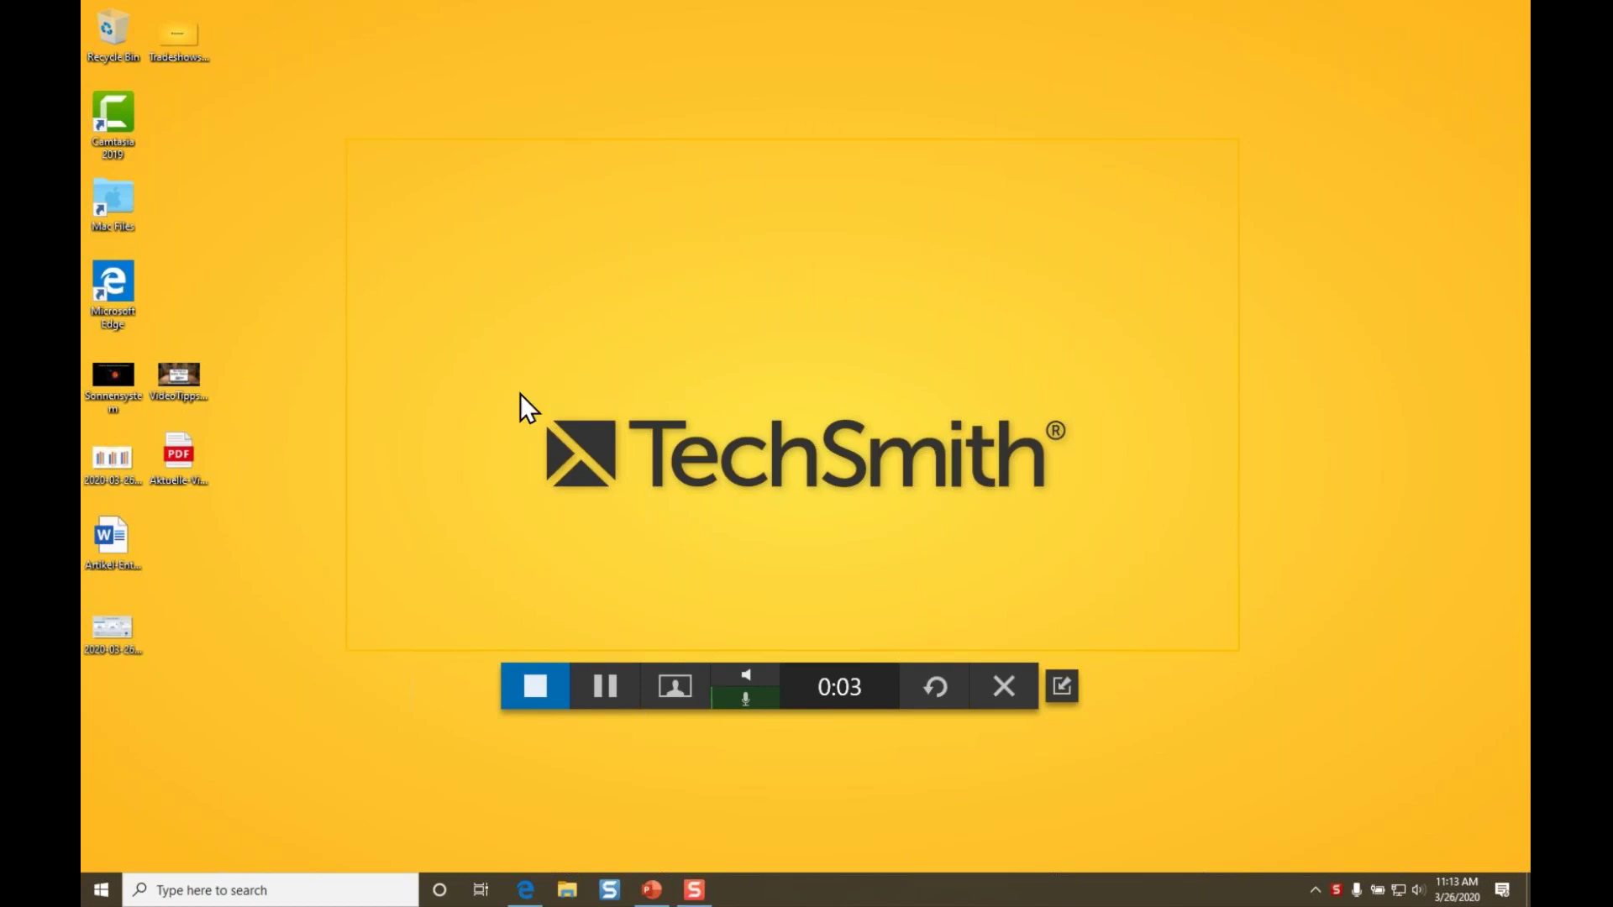
mouse_move(184, 376)
mouse_down()
mouse_move(404, 370)
mouse_move(824, 241)
mouse_move(185, 375)
mouse_up()
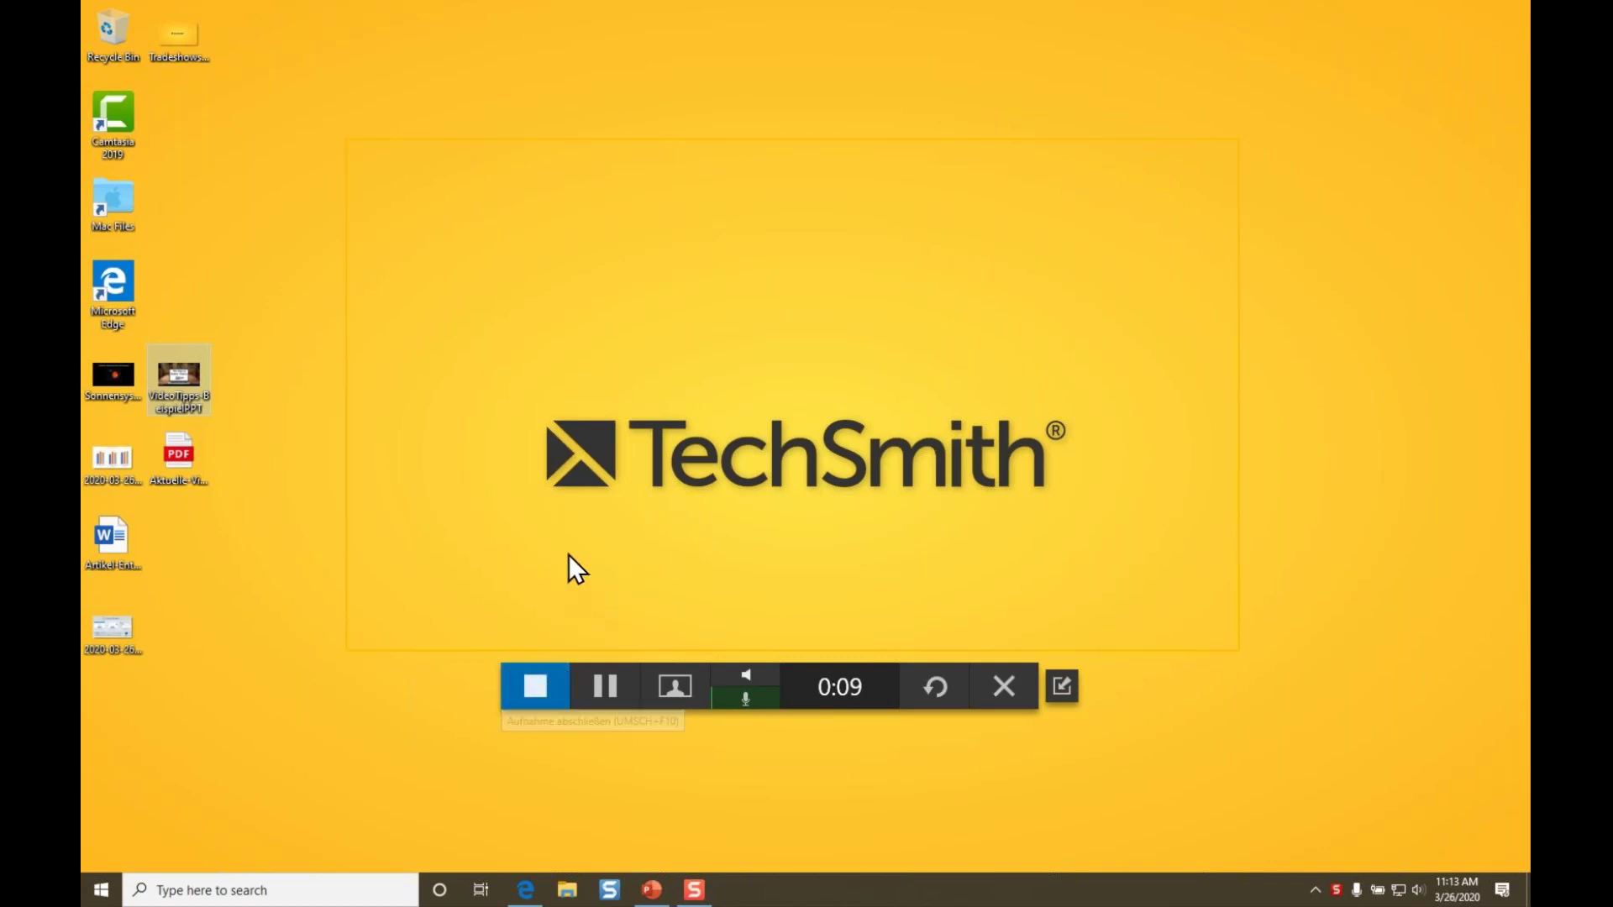
click(536, 685)
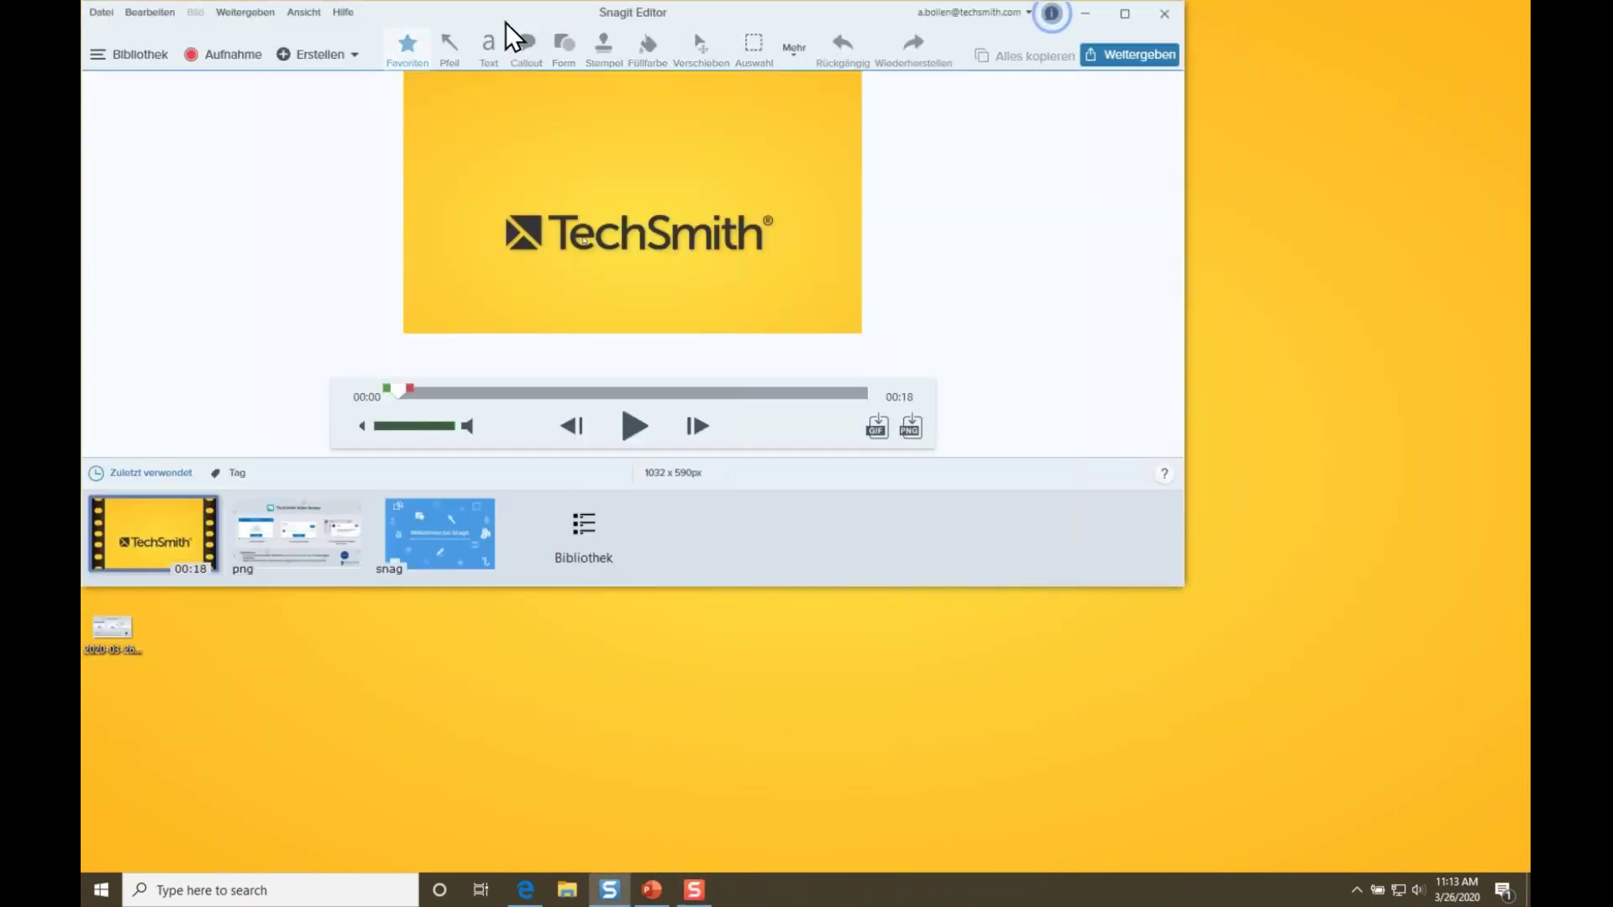
Preview the recorded video at 00:04, maximize the Snagit Editor for a closer look, and minimize it.
drag(504, 20, 715, 104)
drag(608, 472, 728, 477)
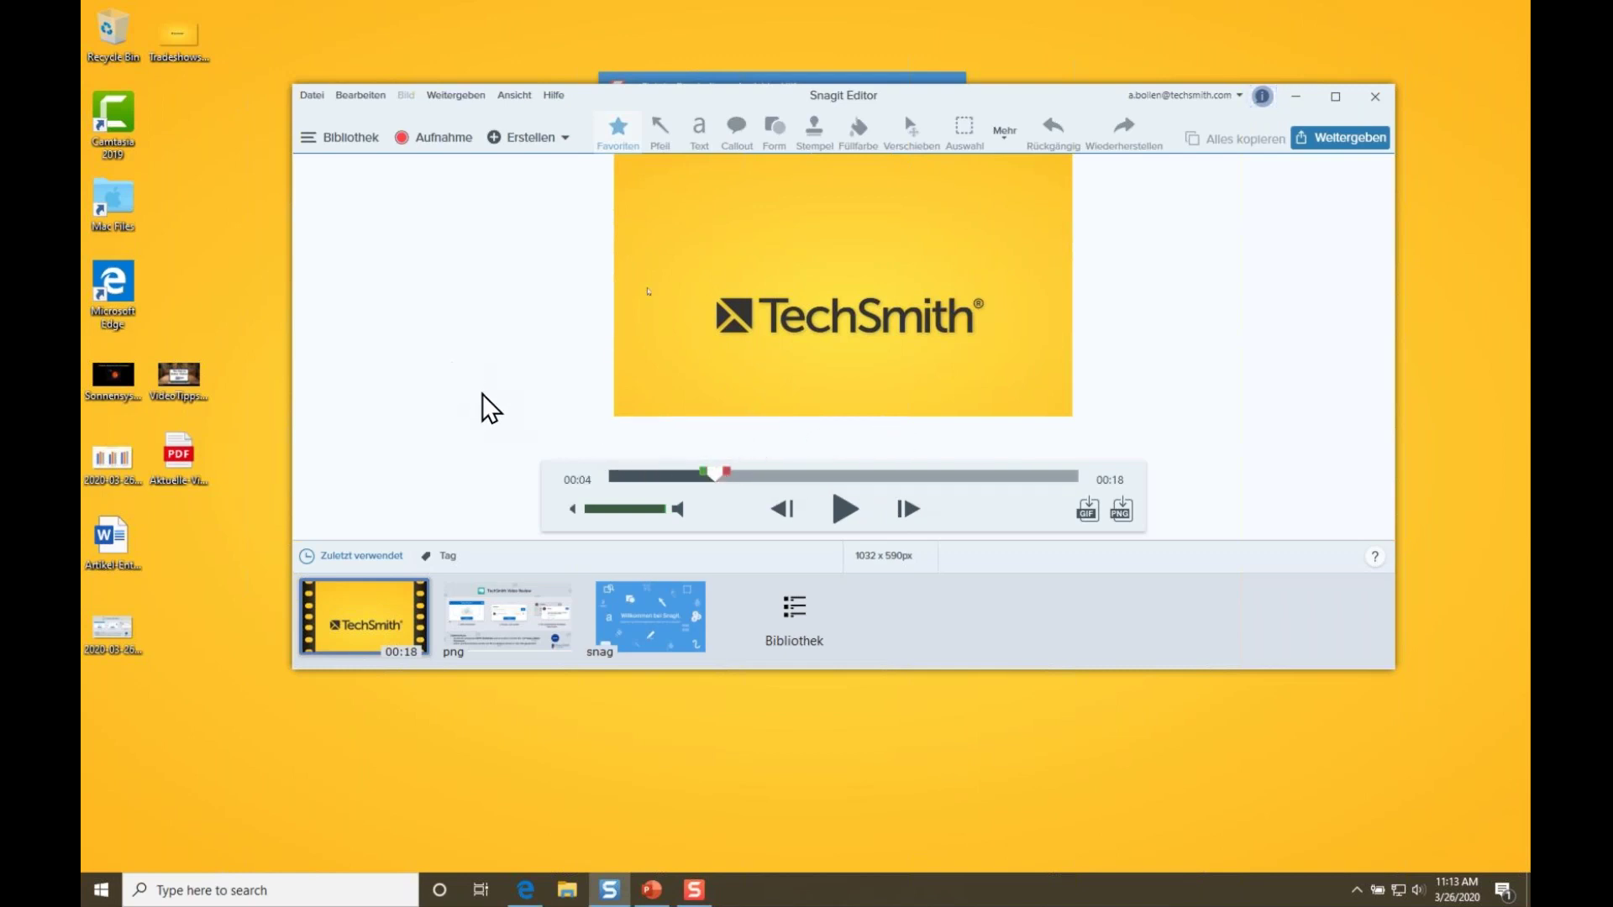
double_click(1051, 87)
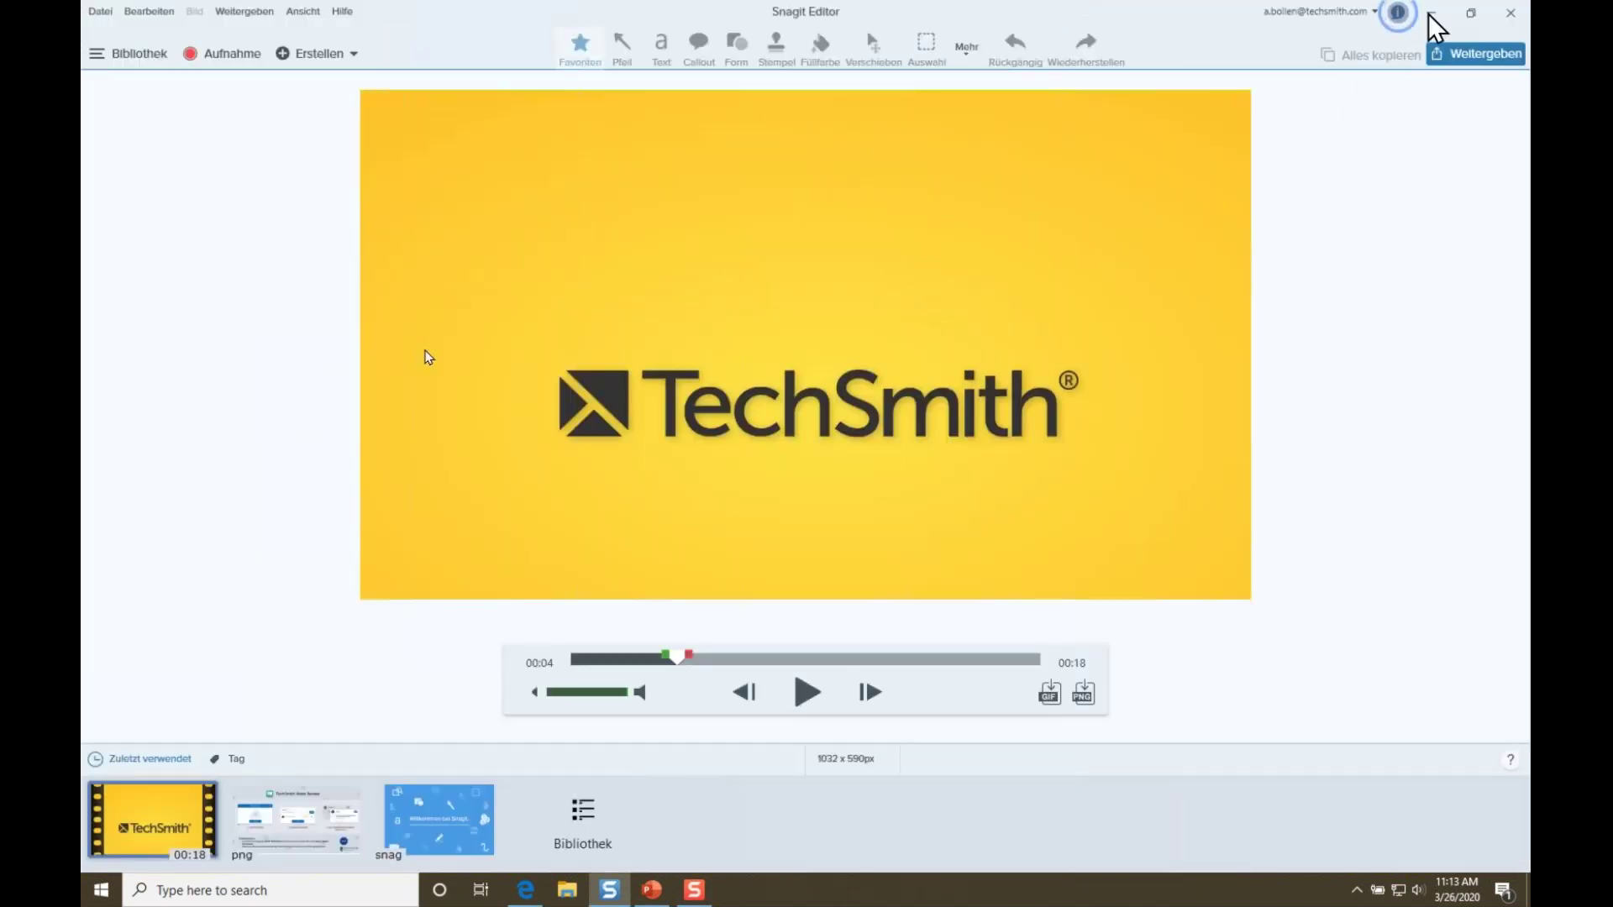
click(1432, 13)
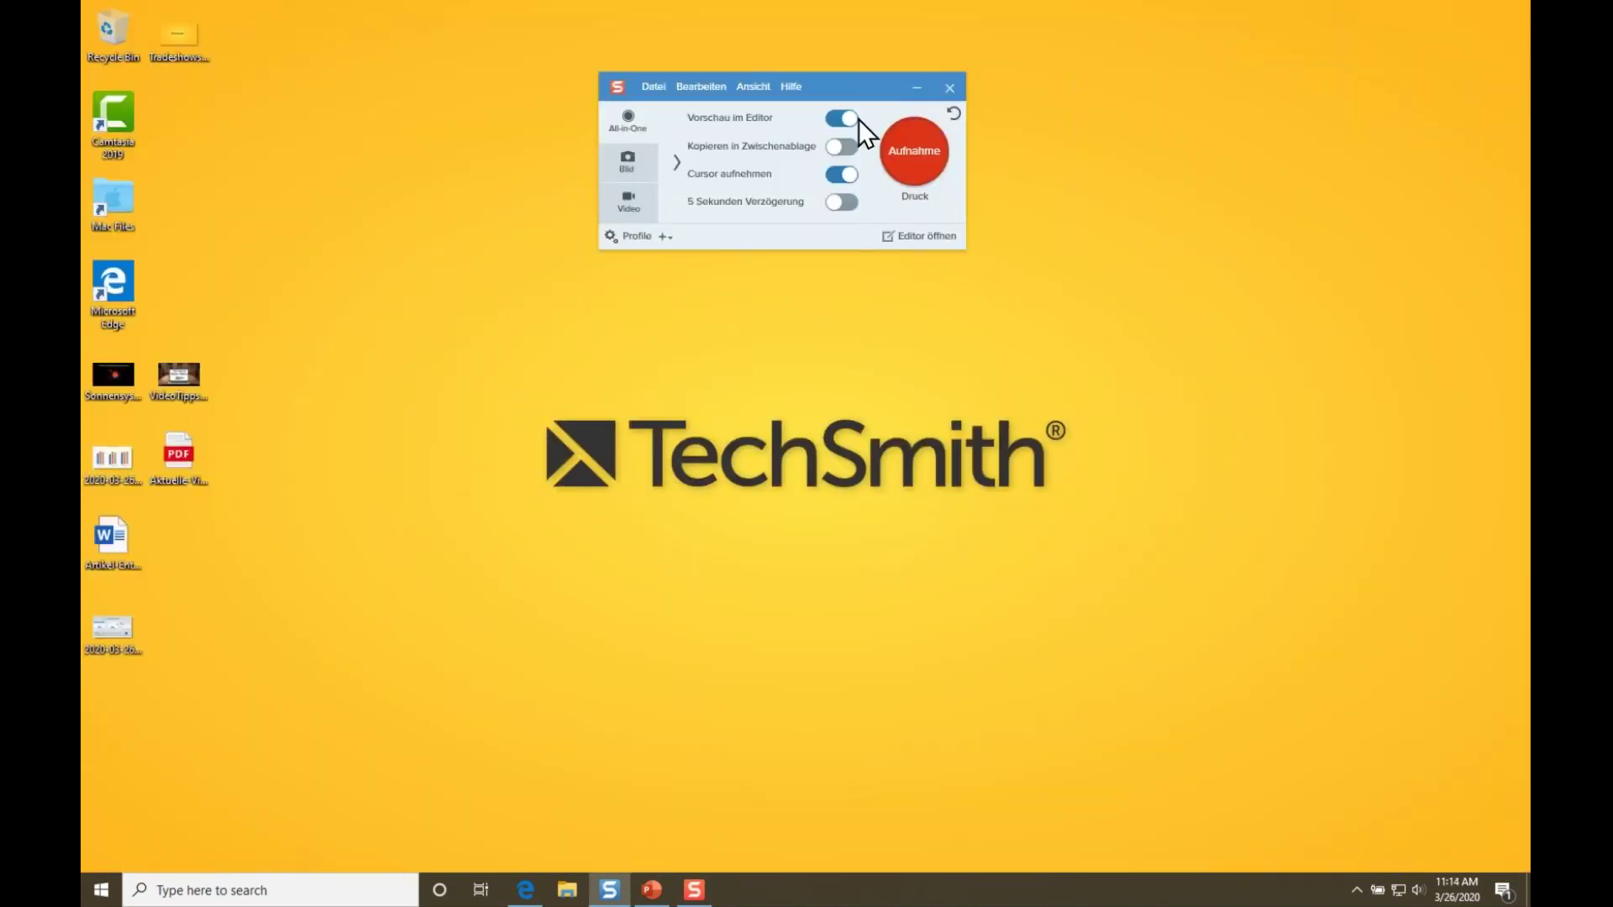
Move the Snagit Capture window slightly higher on the desktop and switch to the solar system presentation in PowerPoint.
drag(866, 81, 870, 66)
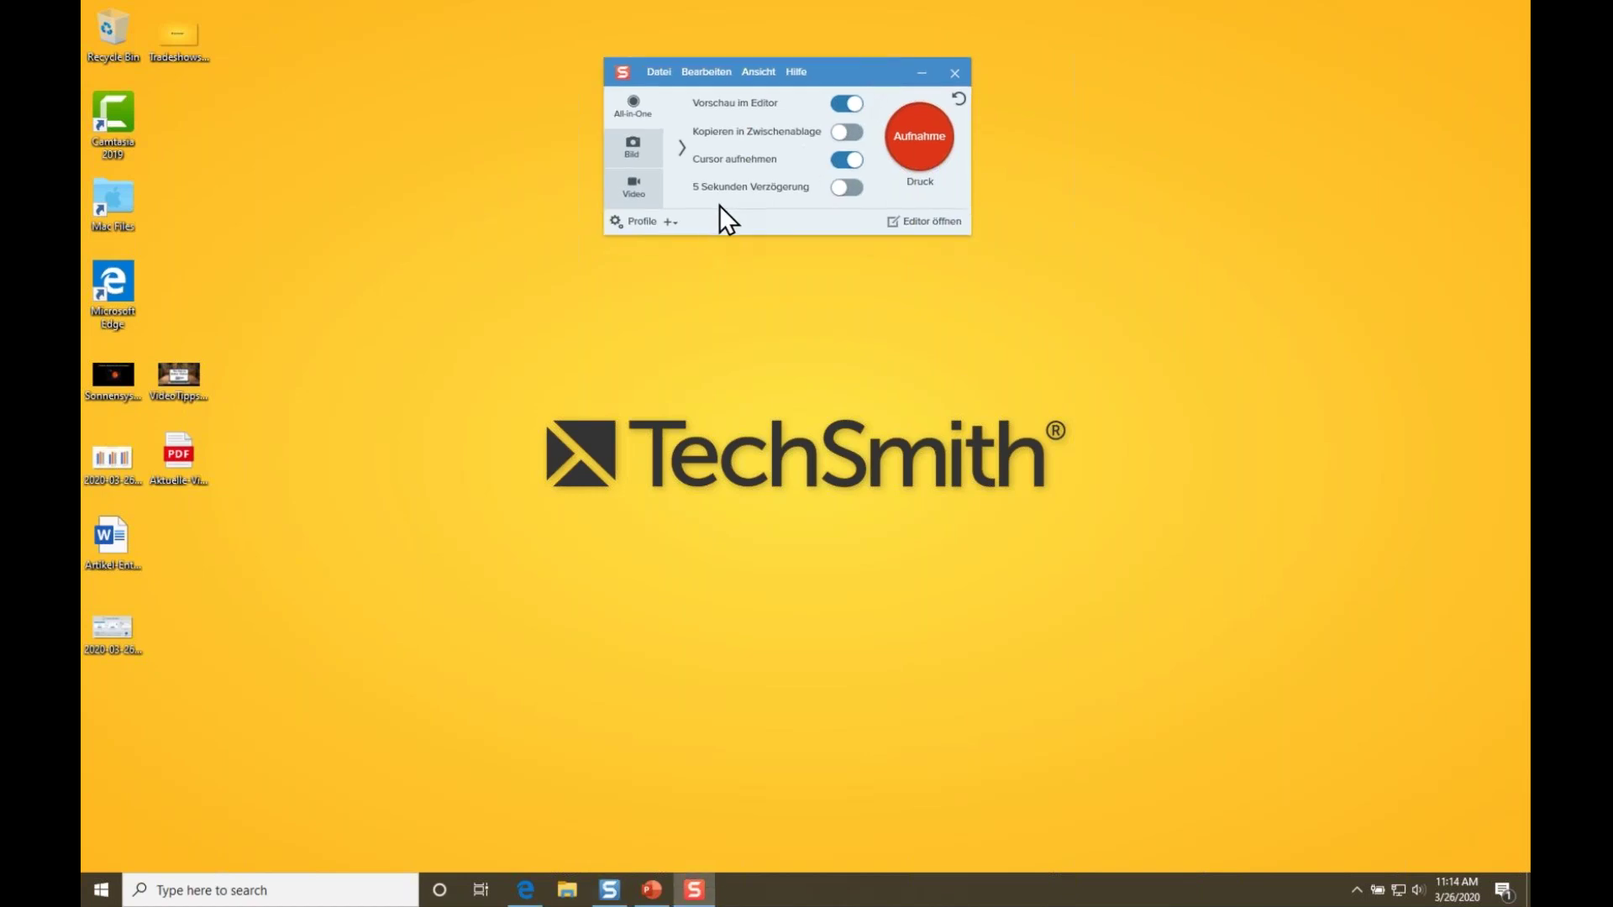
click(653, 889)
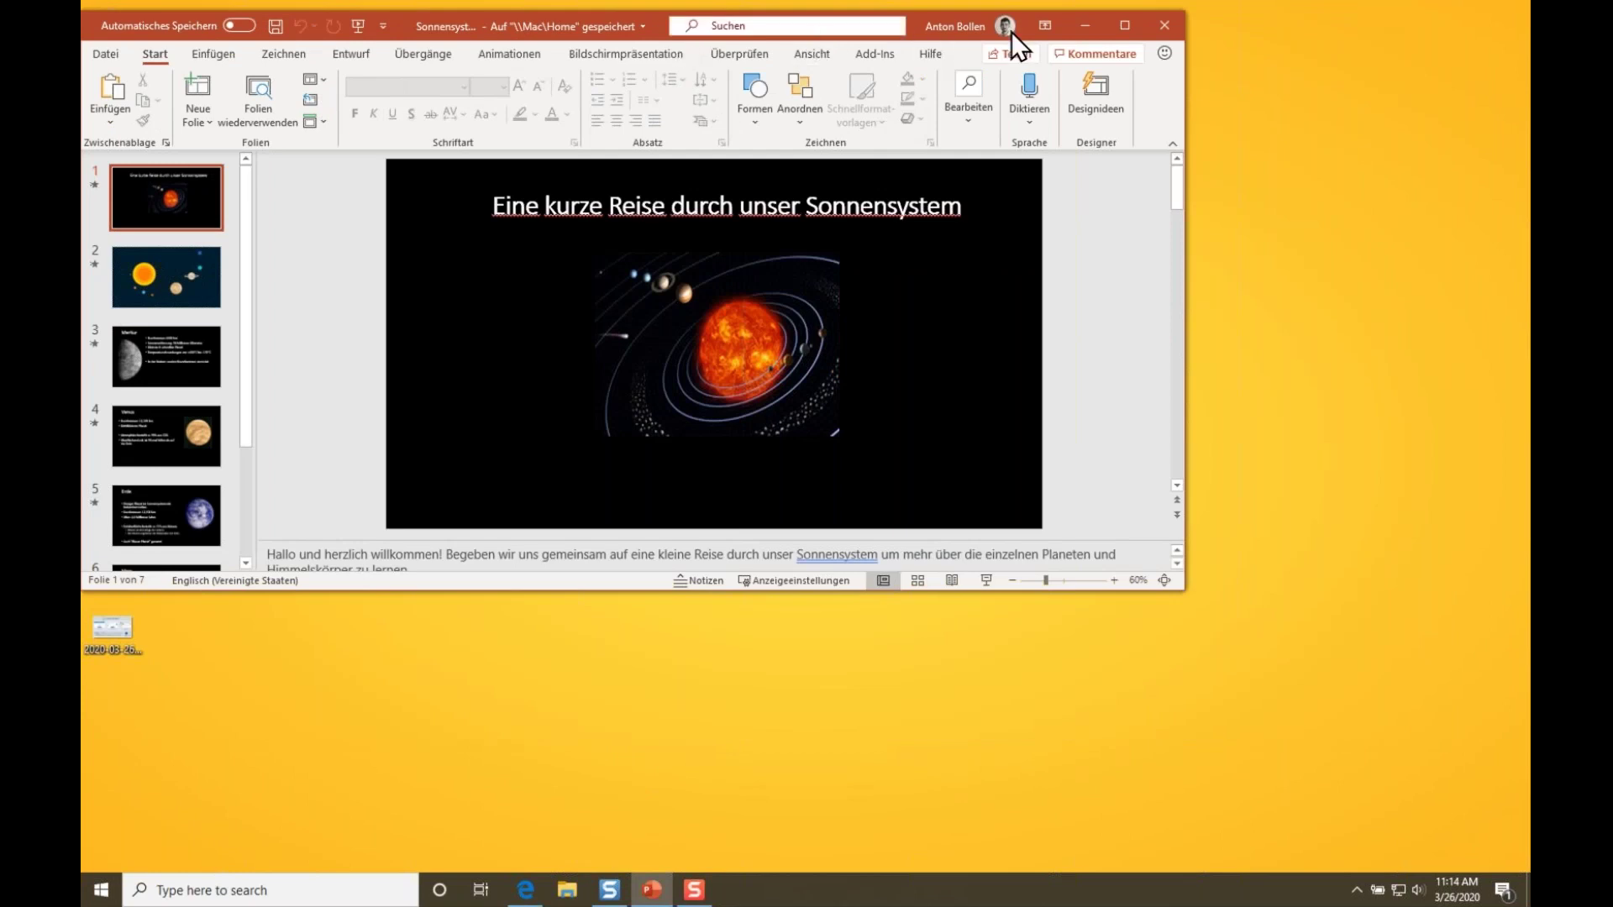
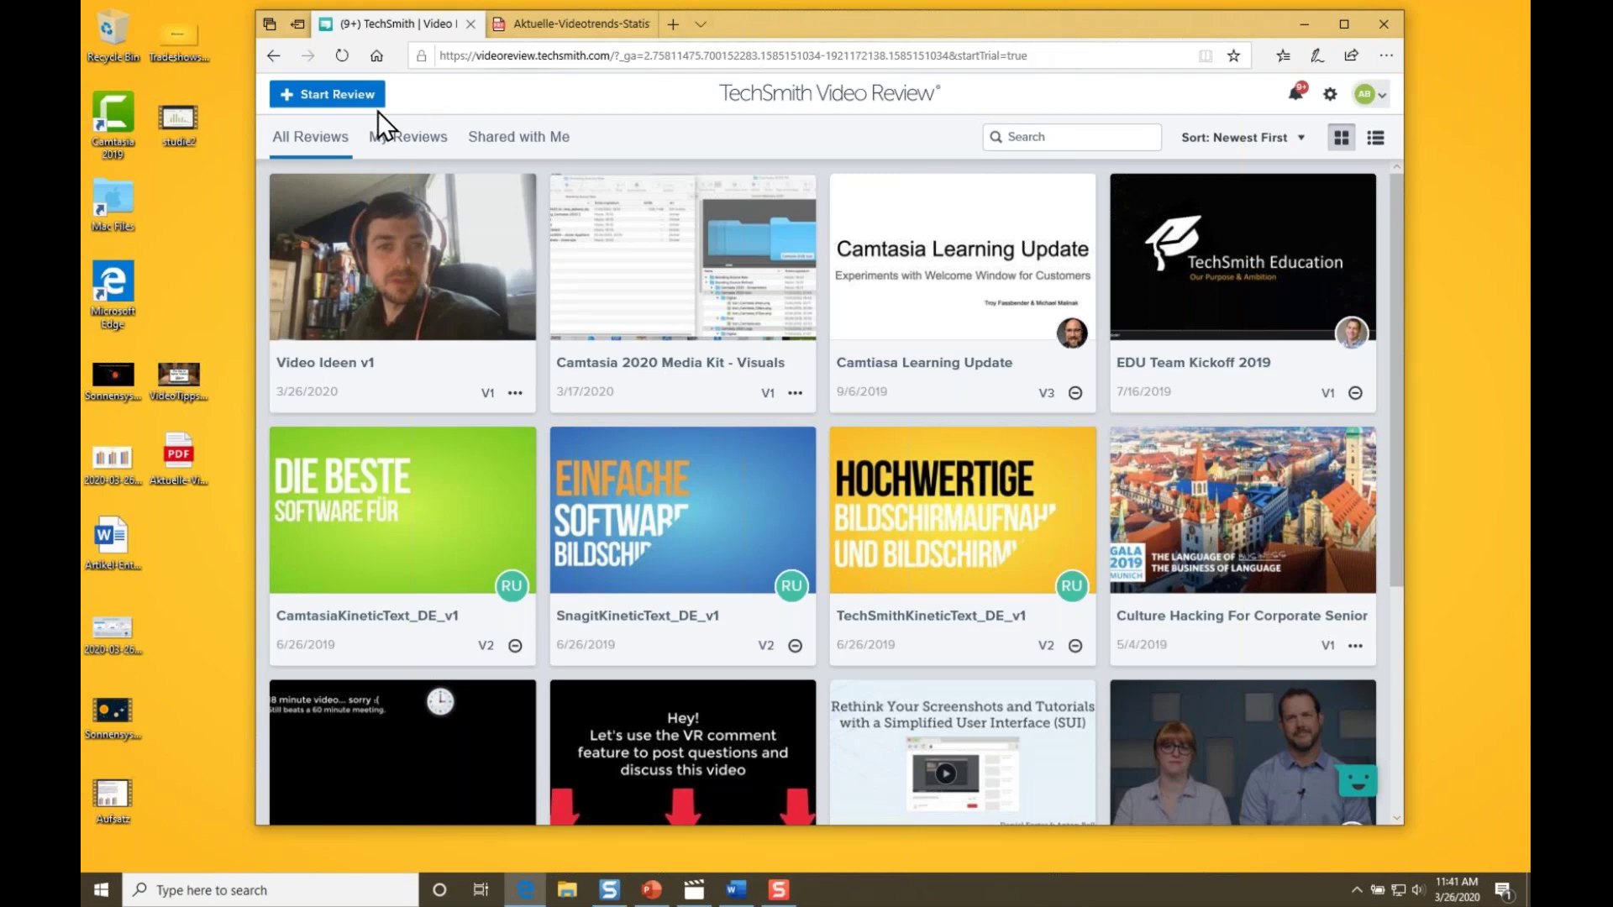
Create a new review in Video Review by uploading the studie2 video from the Desktop folder, keeping its title.
click(325, 99)
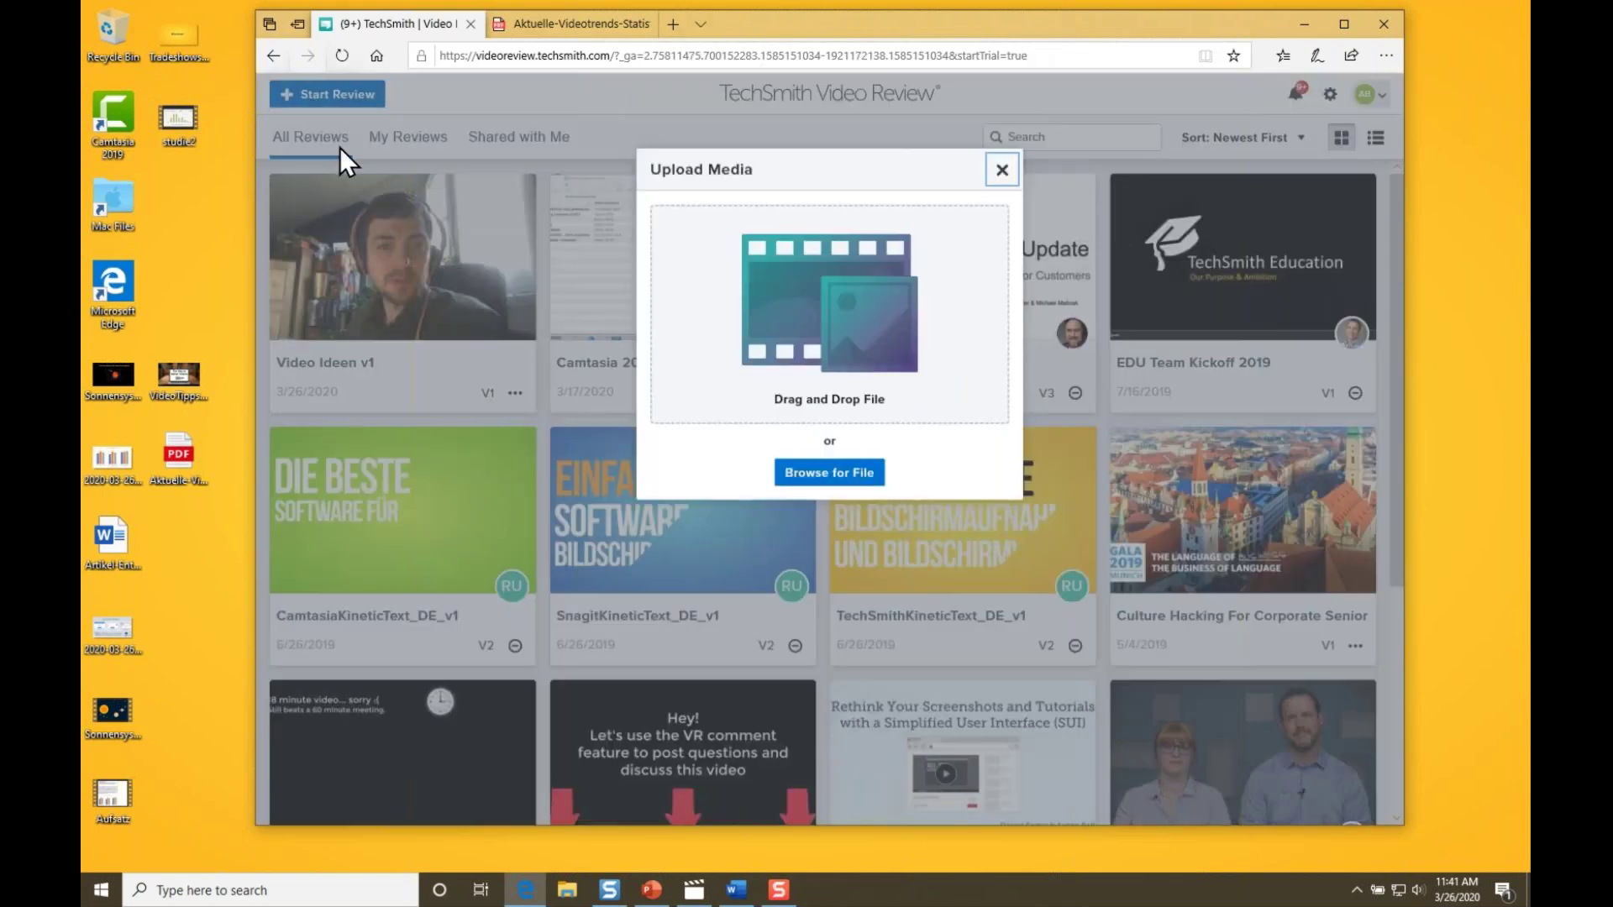
click(832, 474)
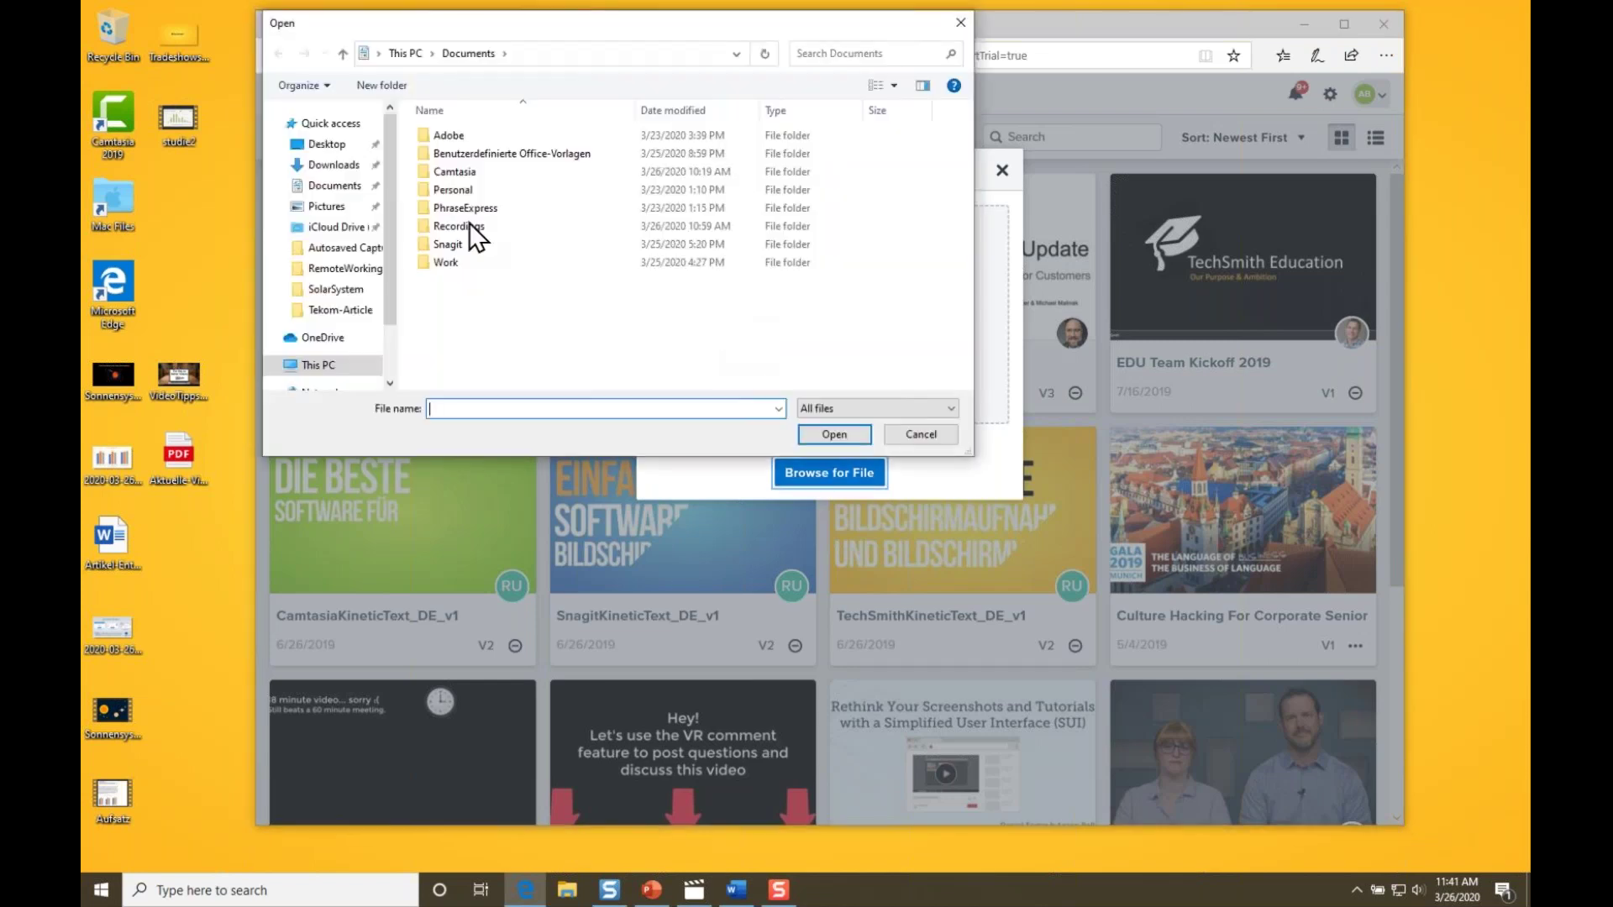
click(326, 144)
click(467, 282)
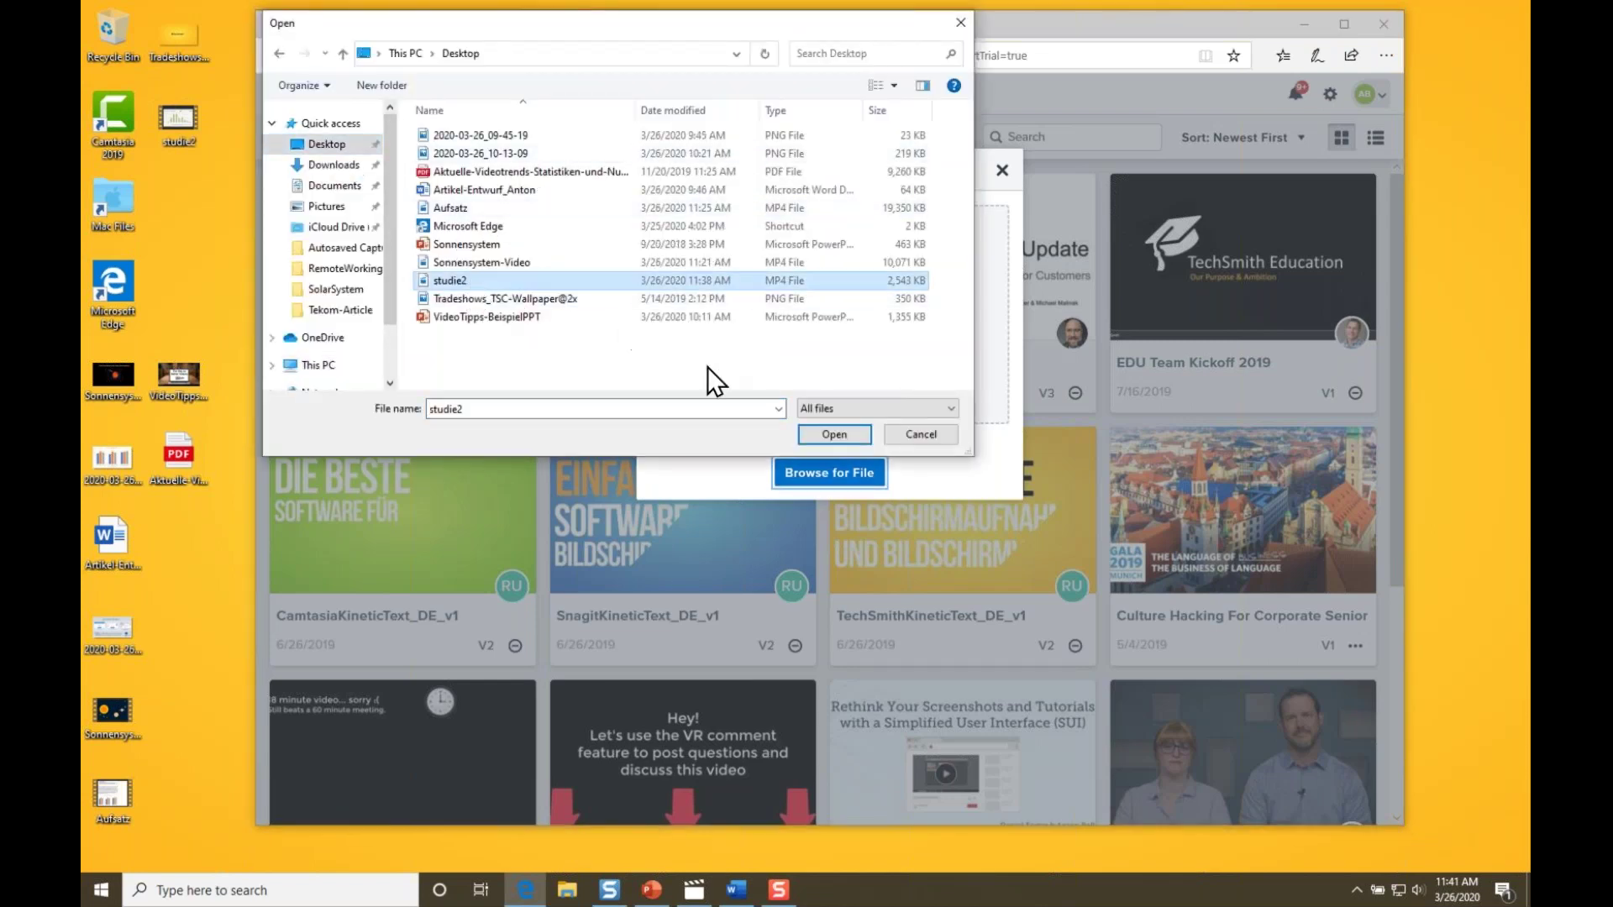
click(827, 433)
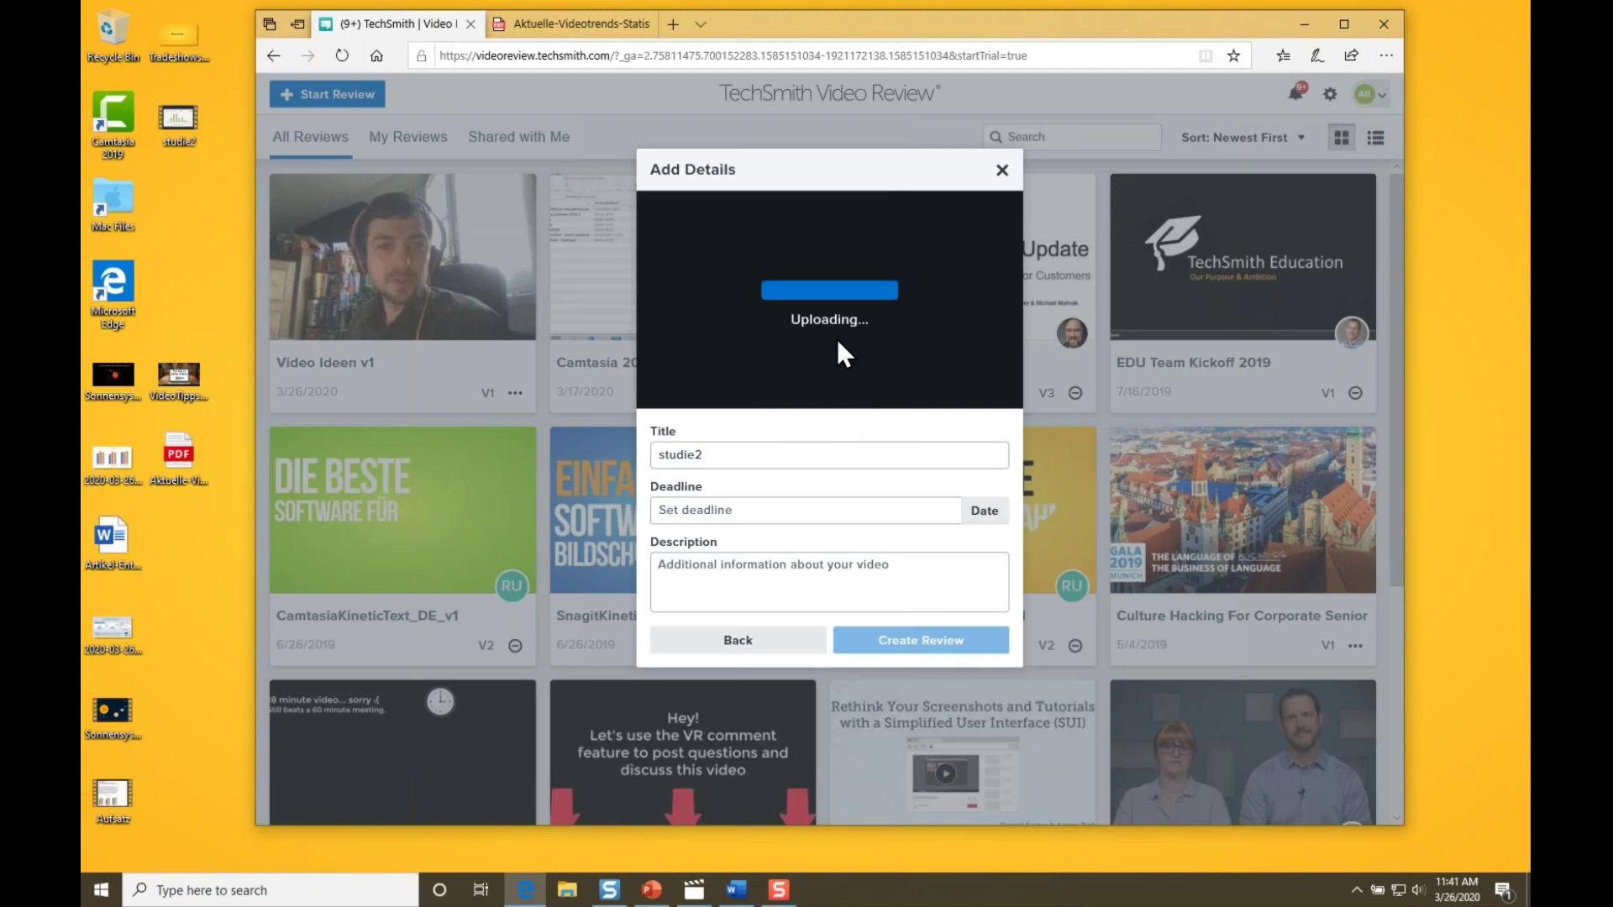
click(923, 642)
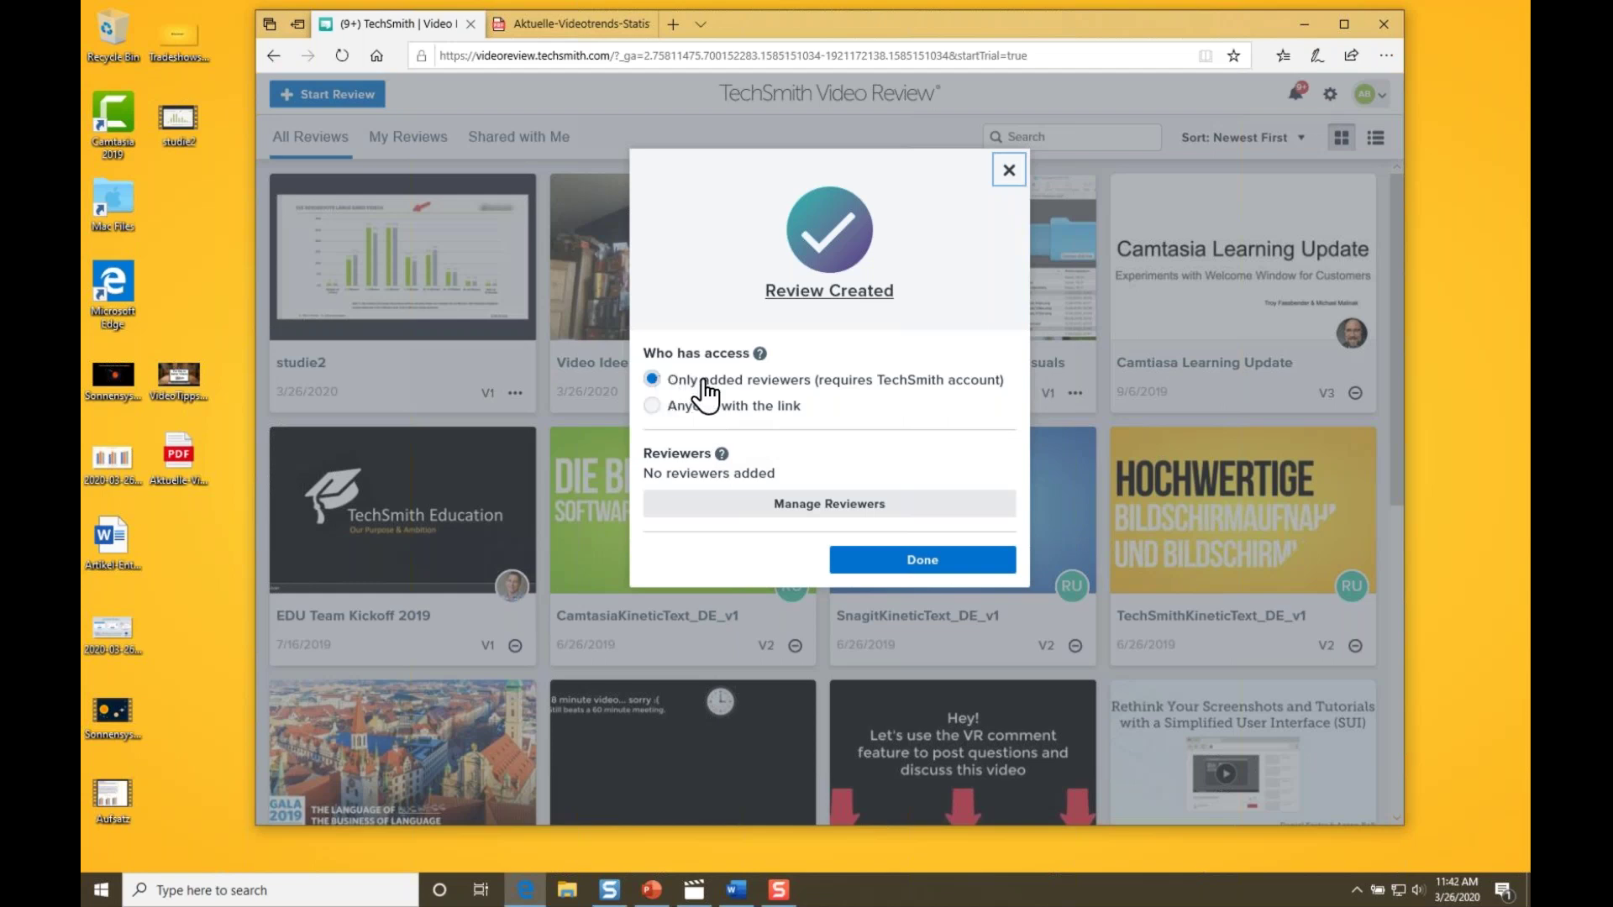
Give anyone with the link access to the new review, copy its link, and close the confirmation dialog.
click(665, 406)
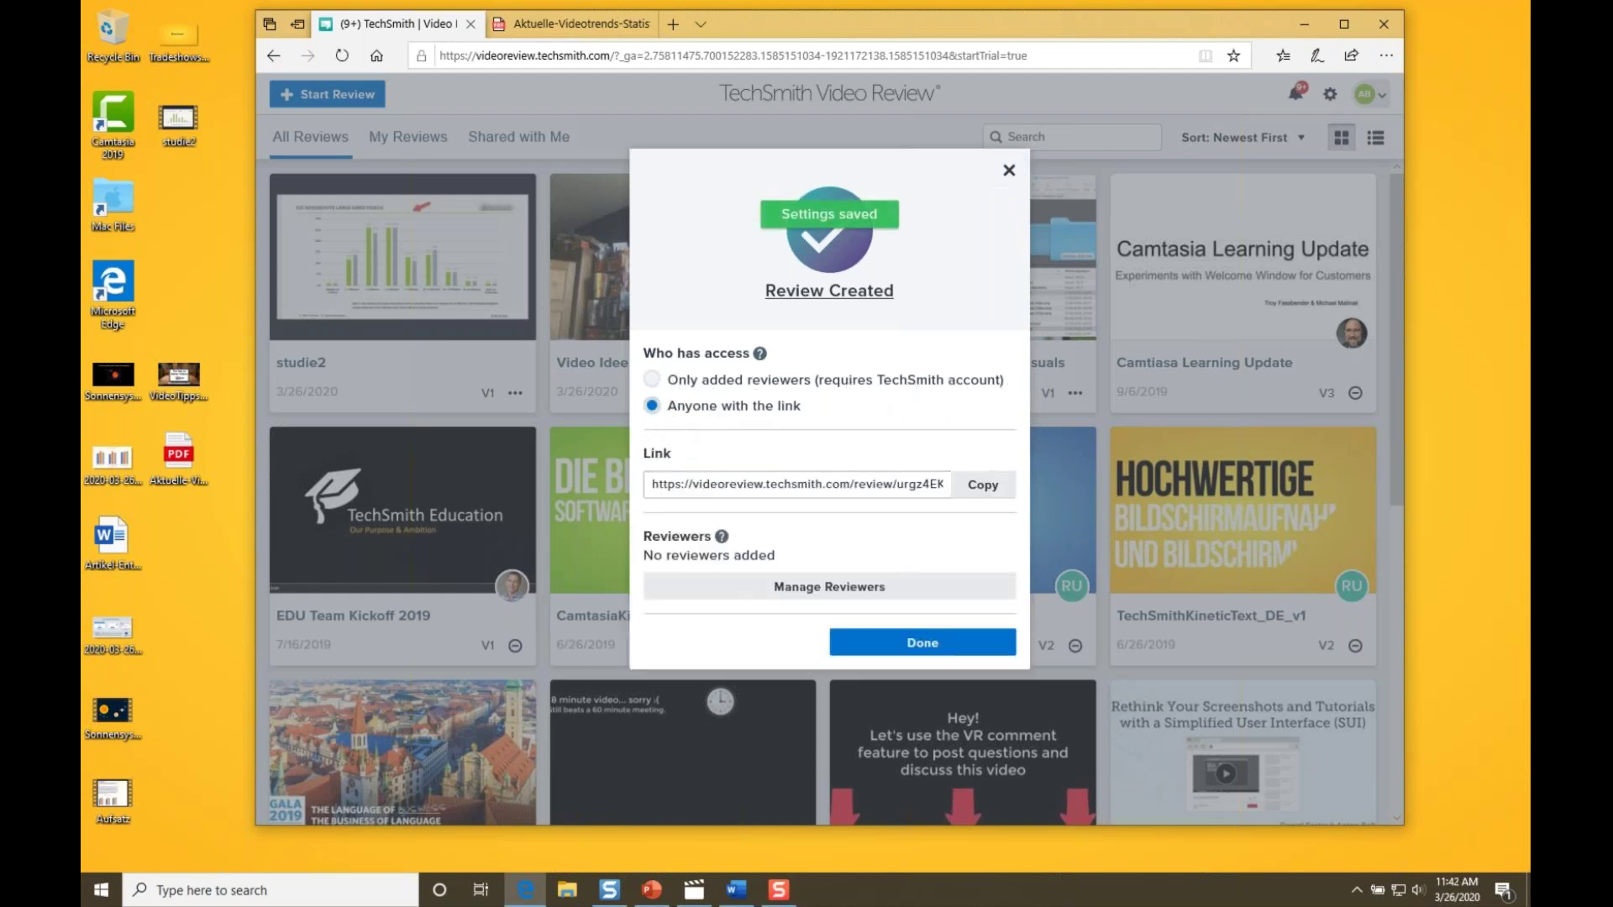
click(800, 487)
click(979, 487)
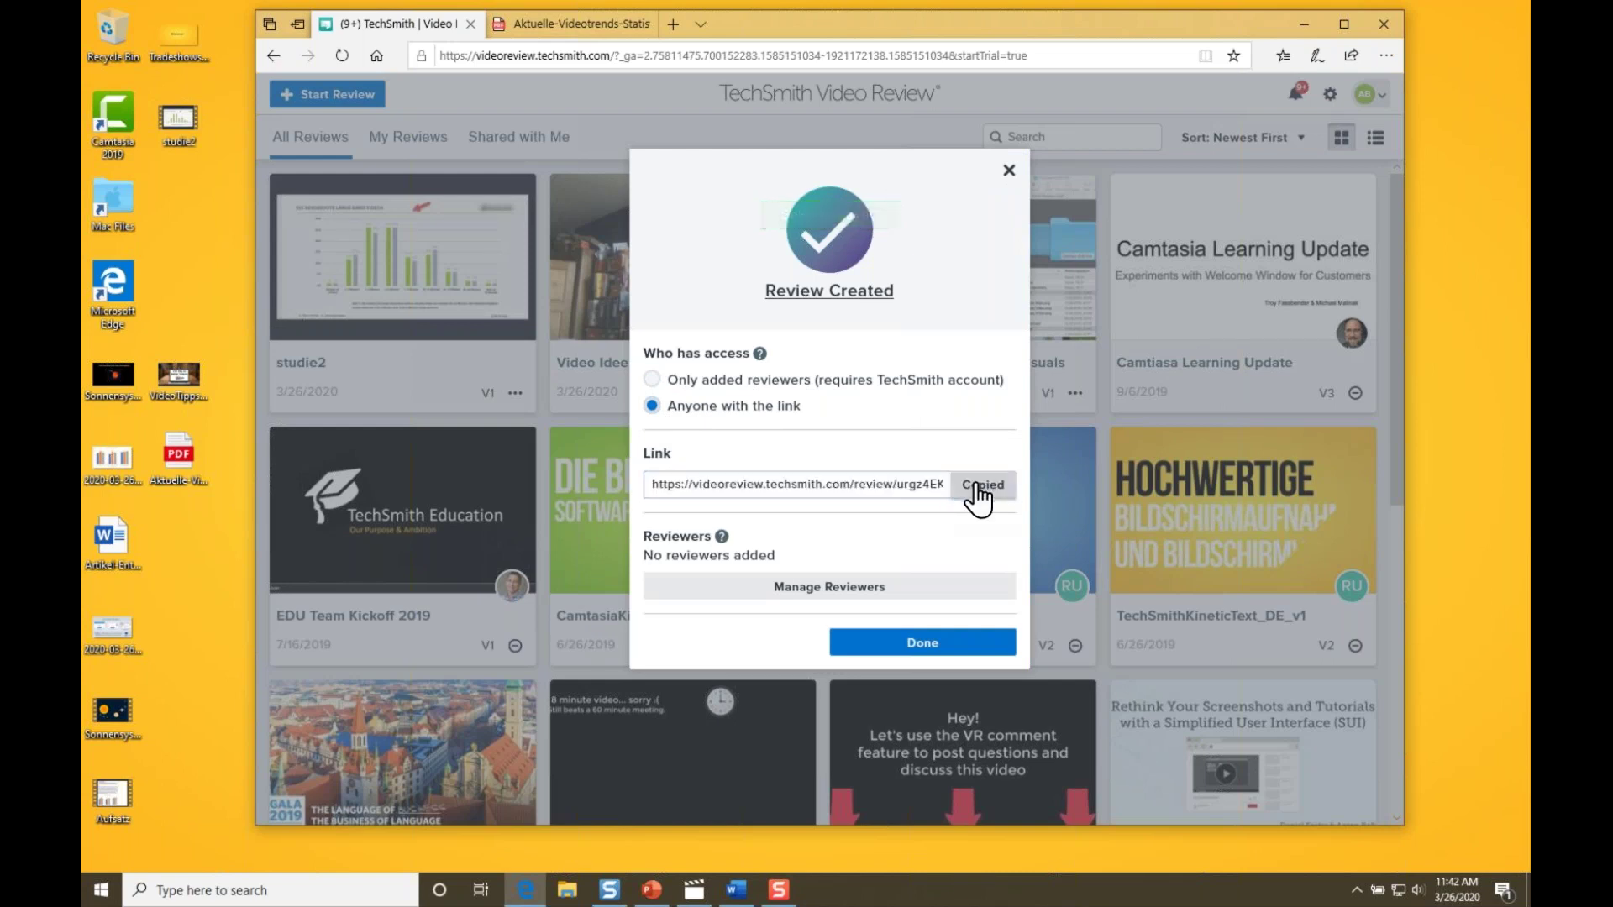
click(1003, 178)
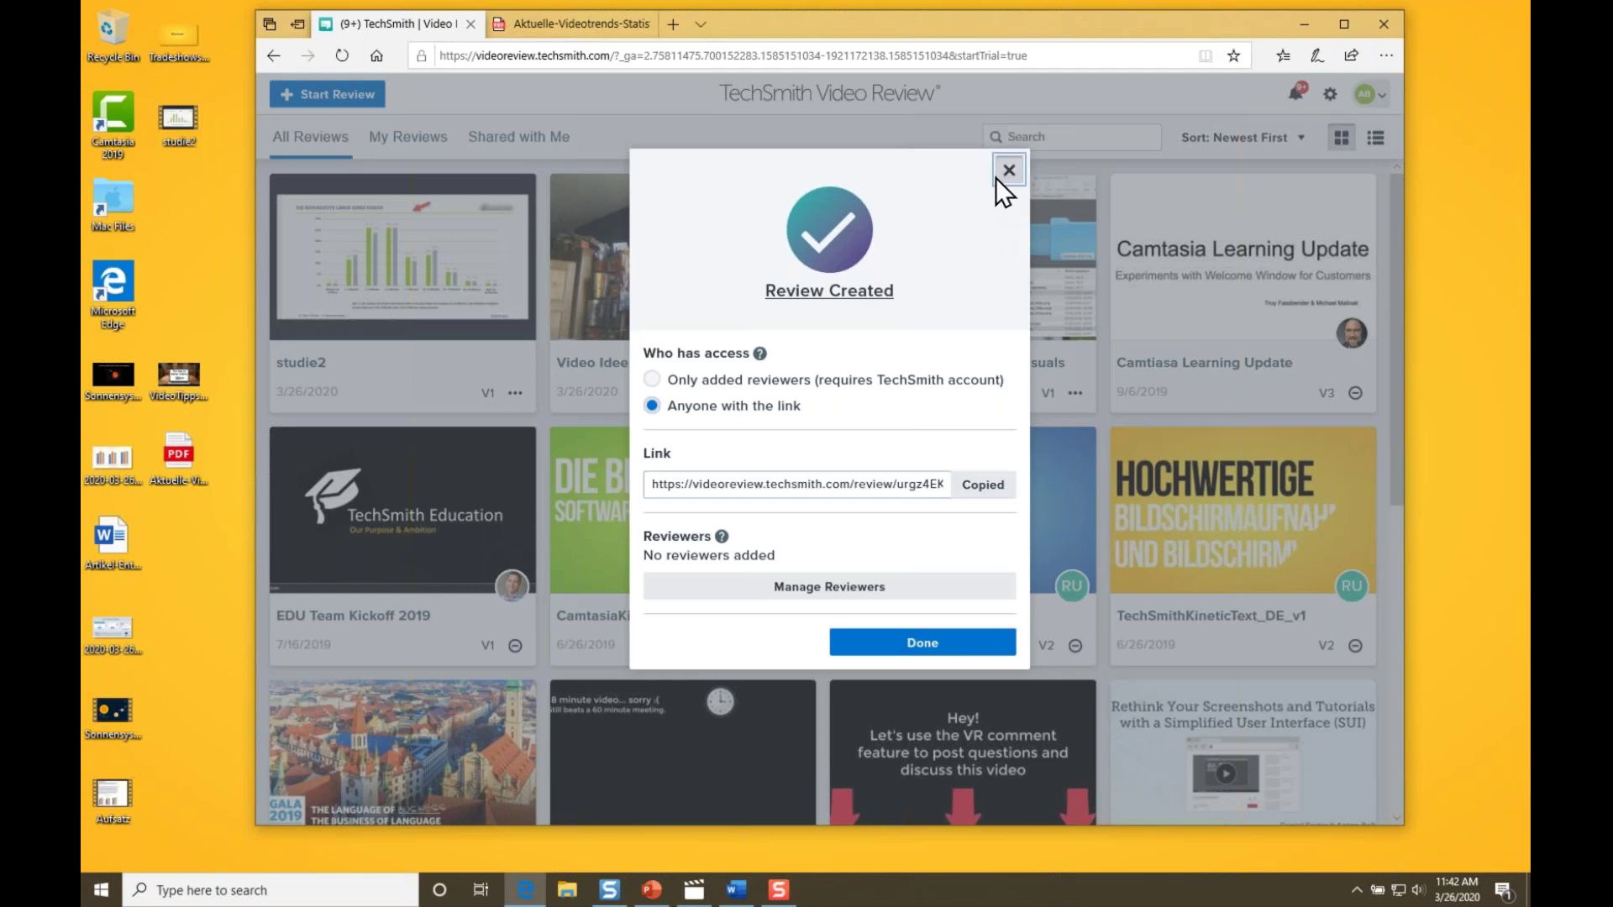
click(996, 178)
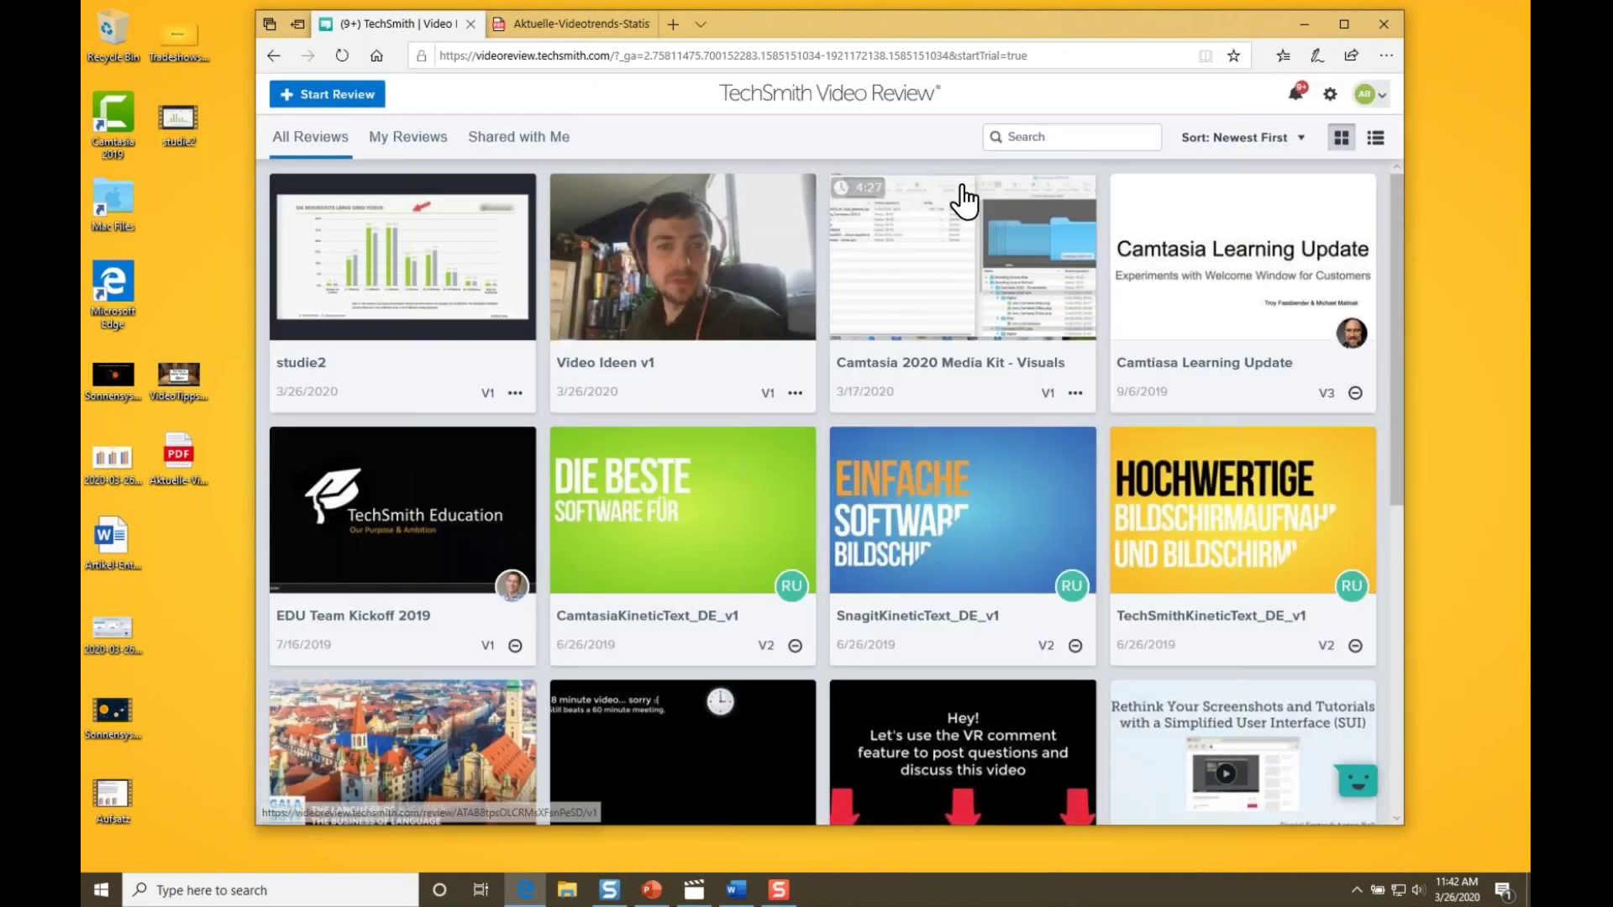
Open the review "Video Ideen v1" and submit the comment "Das ist ja toll" at 0:13 in the video.
click(696, 309)
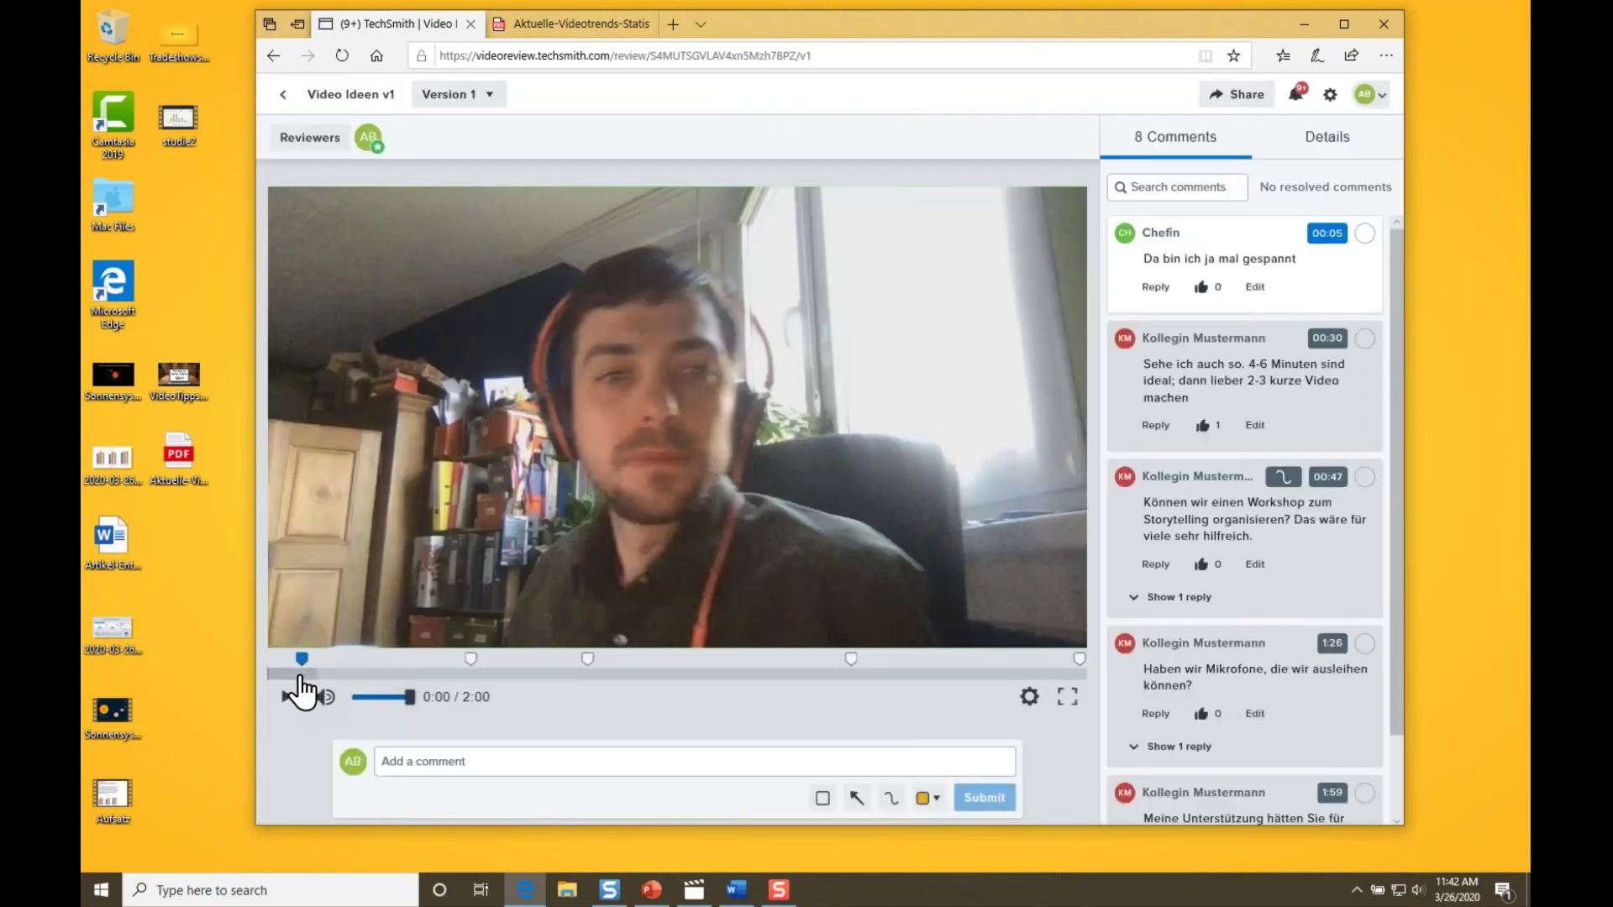
click(288, 673)
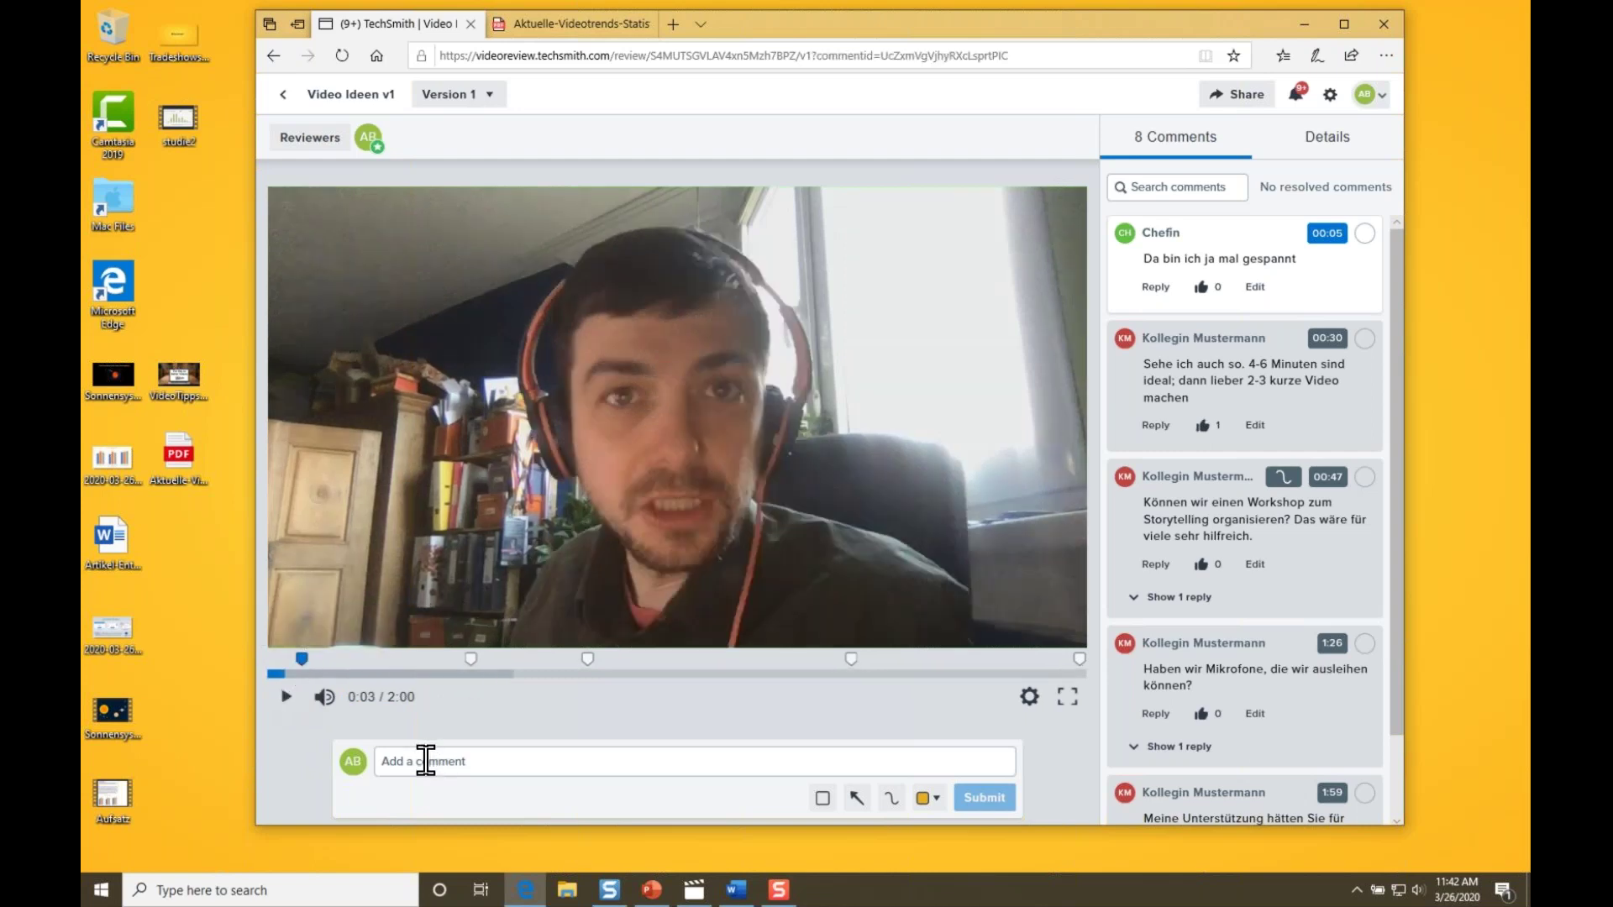
click(376, 673)
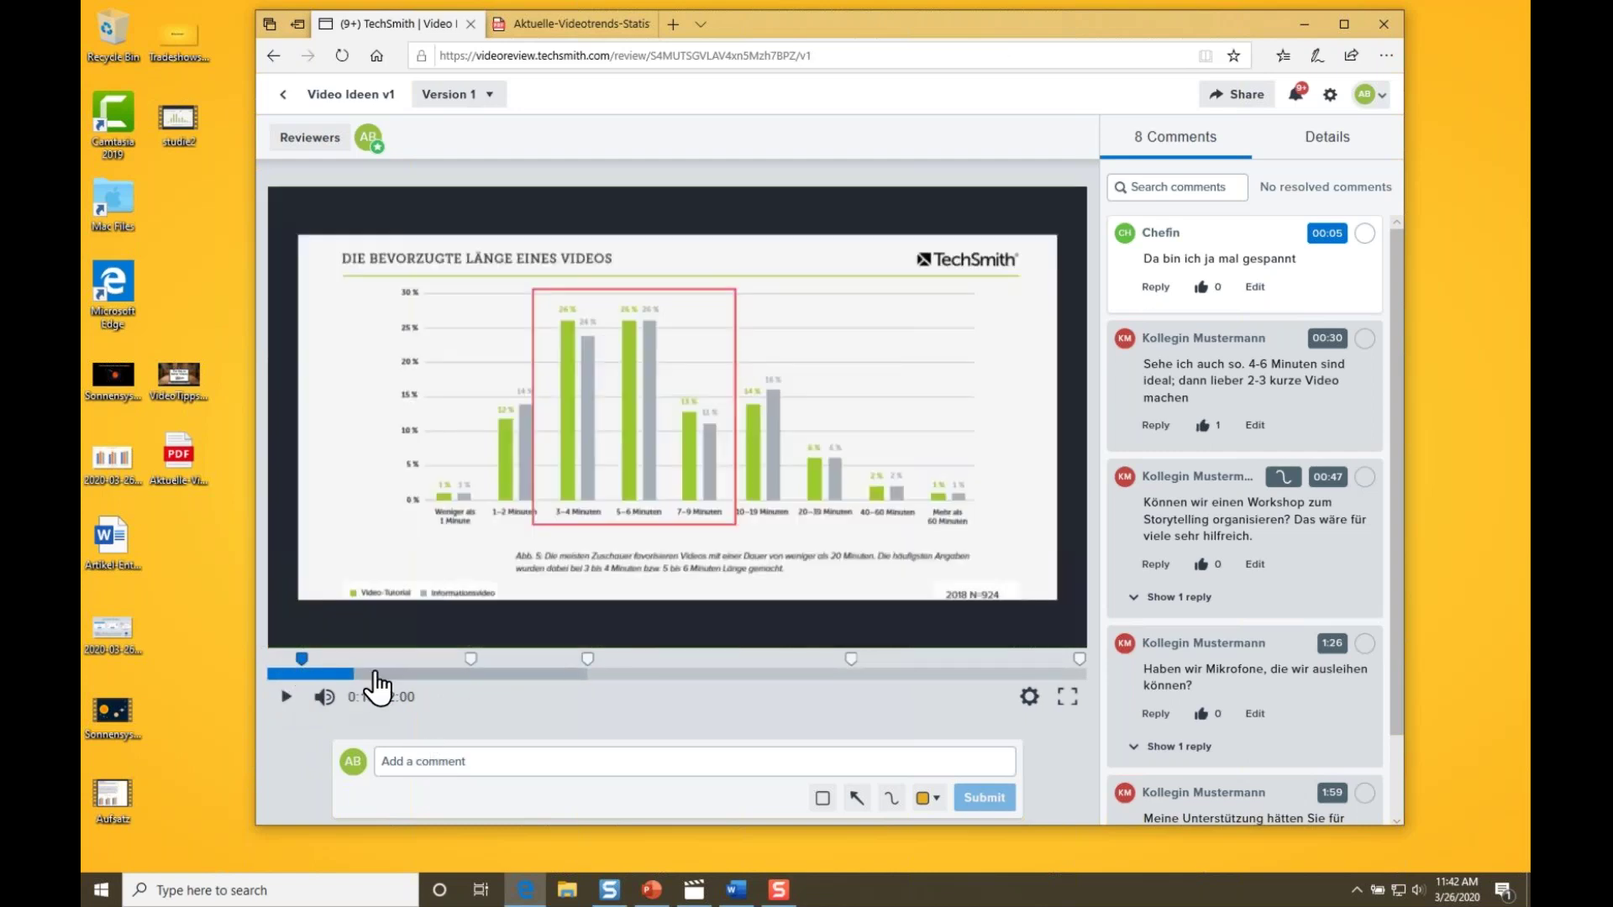
click(449, 758)
text(D)
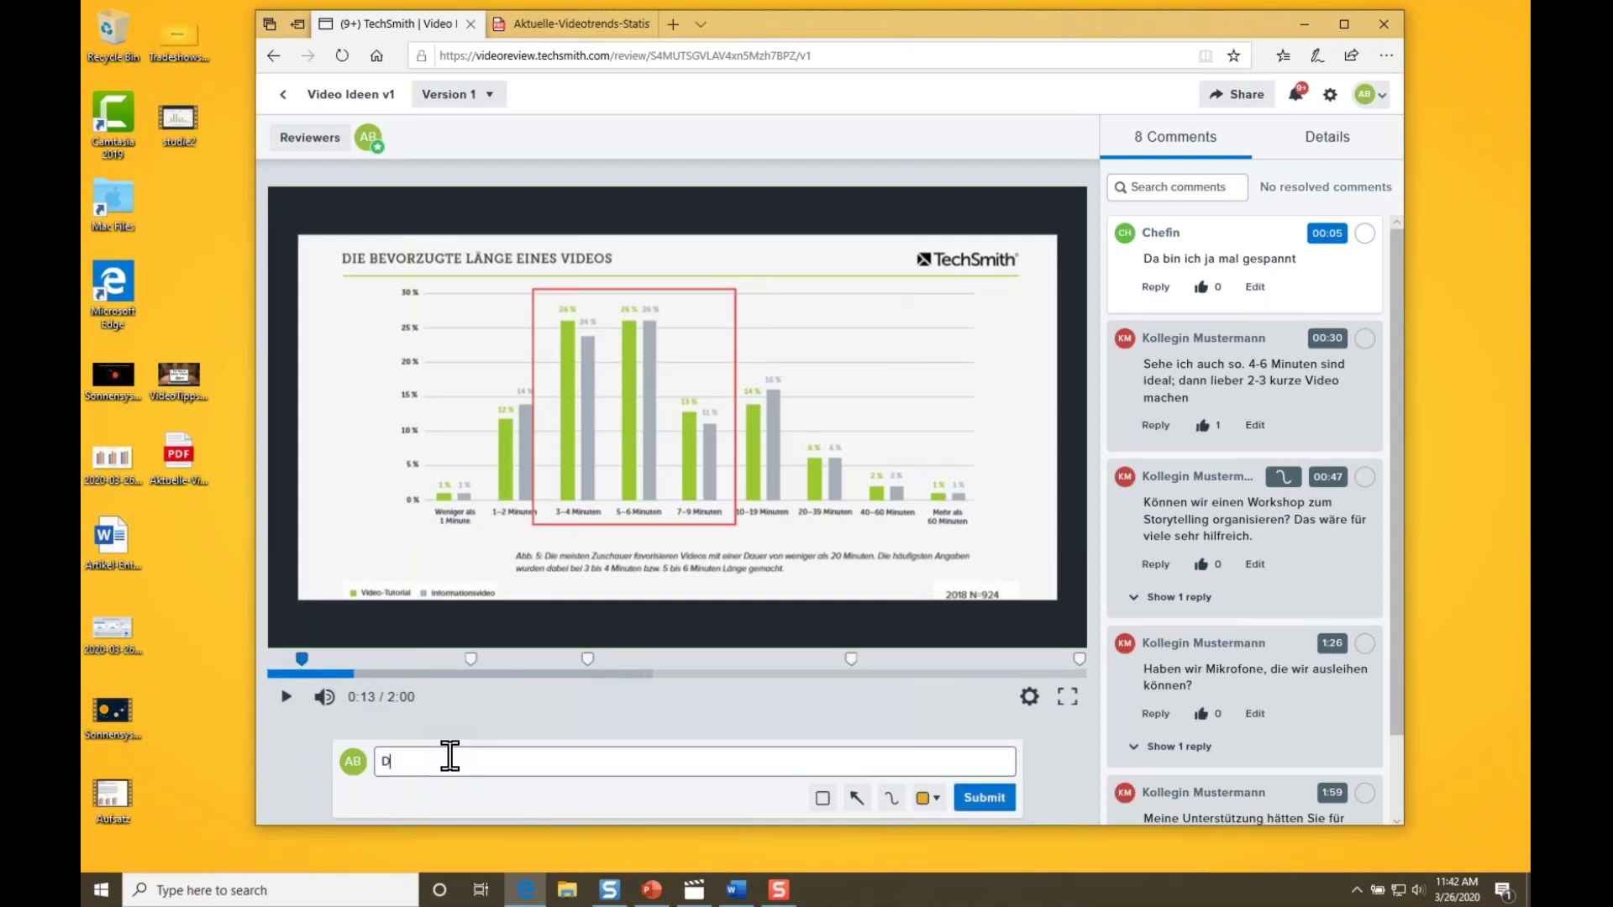
text(as ist ja toll)
click(975, 797)
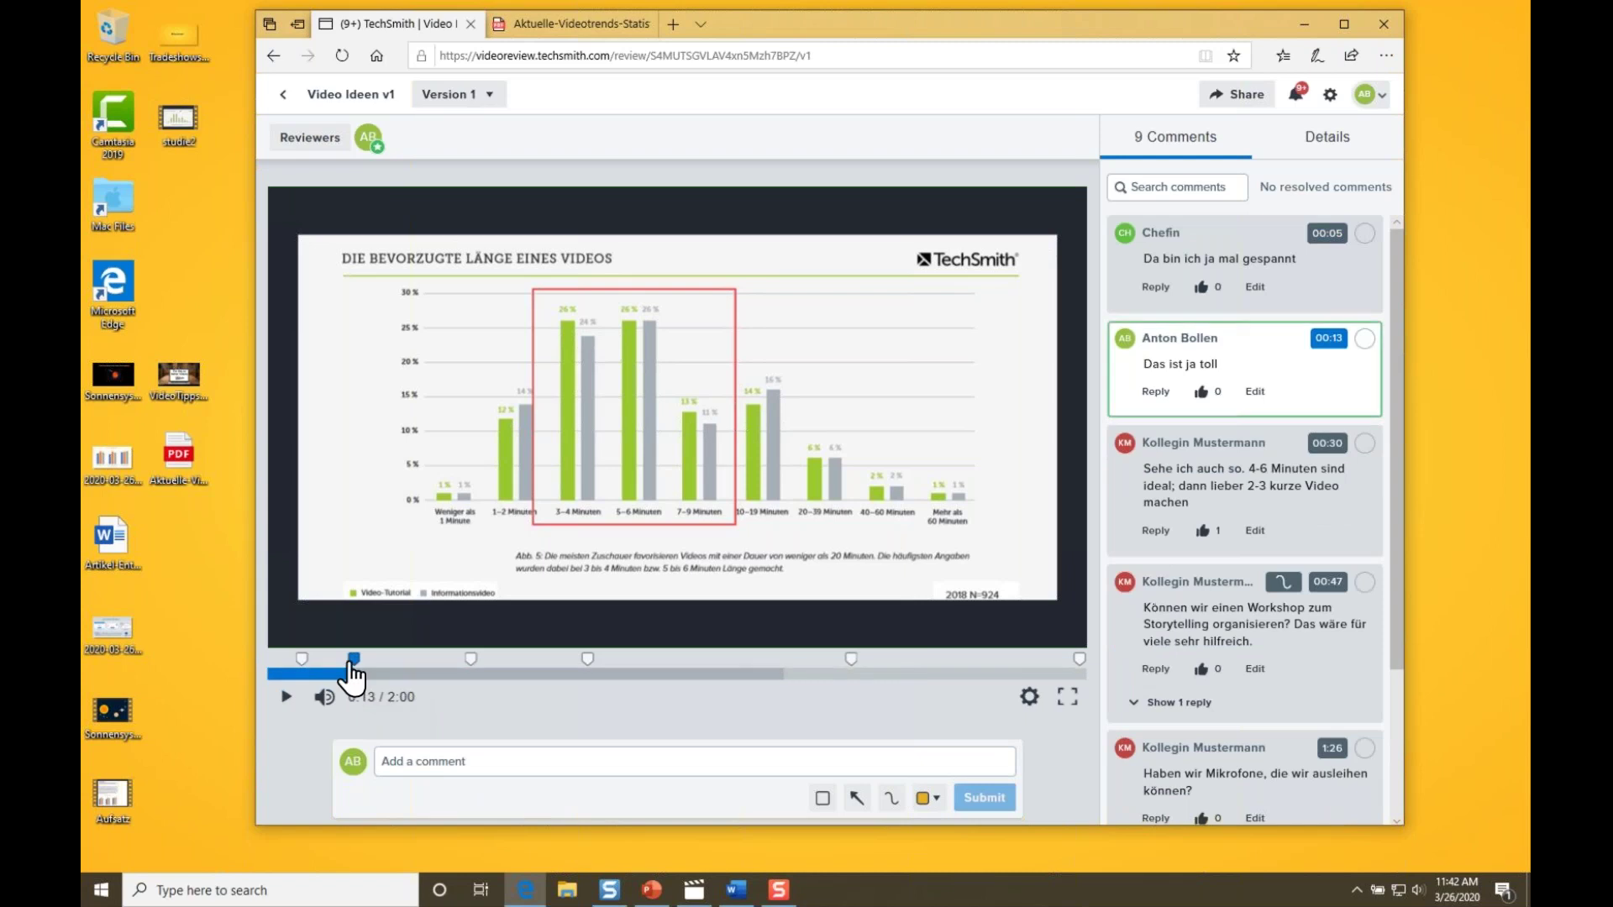
Look through the review's timeline markers and comment list, expanding the reply to the comment at 00:47.
mouse_move(354, 661)
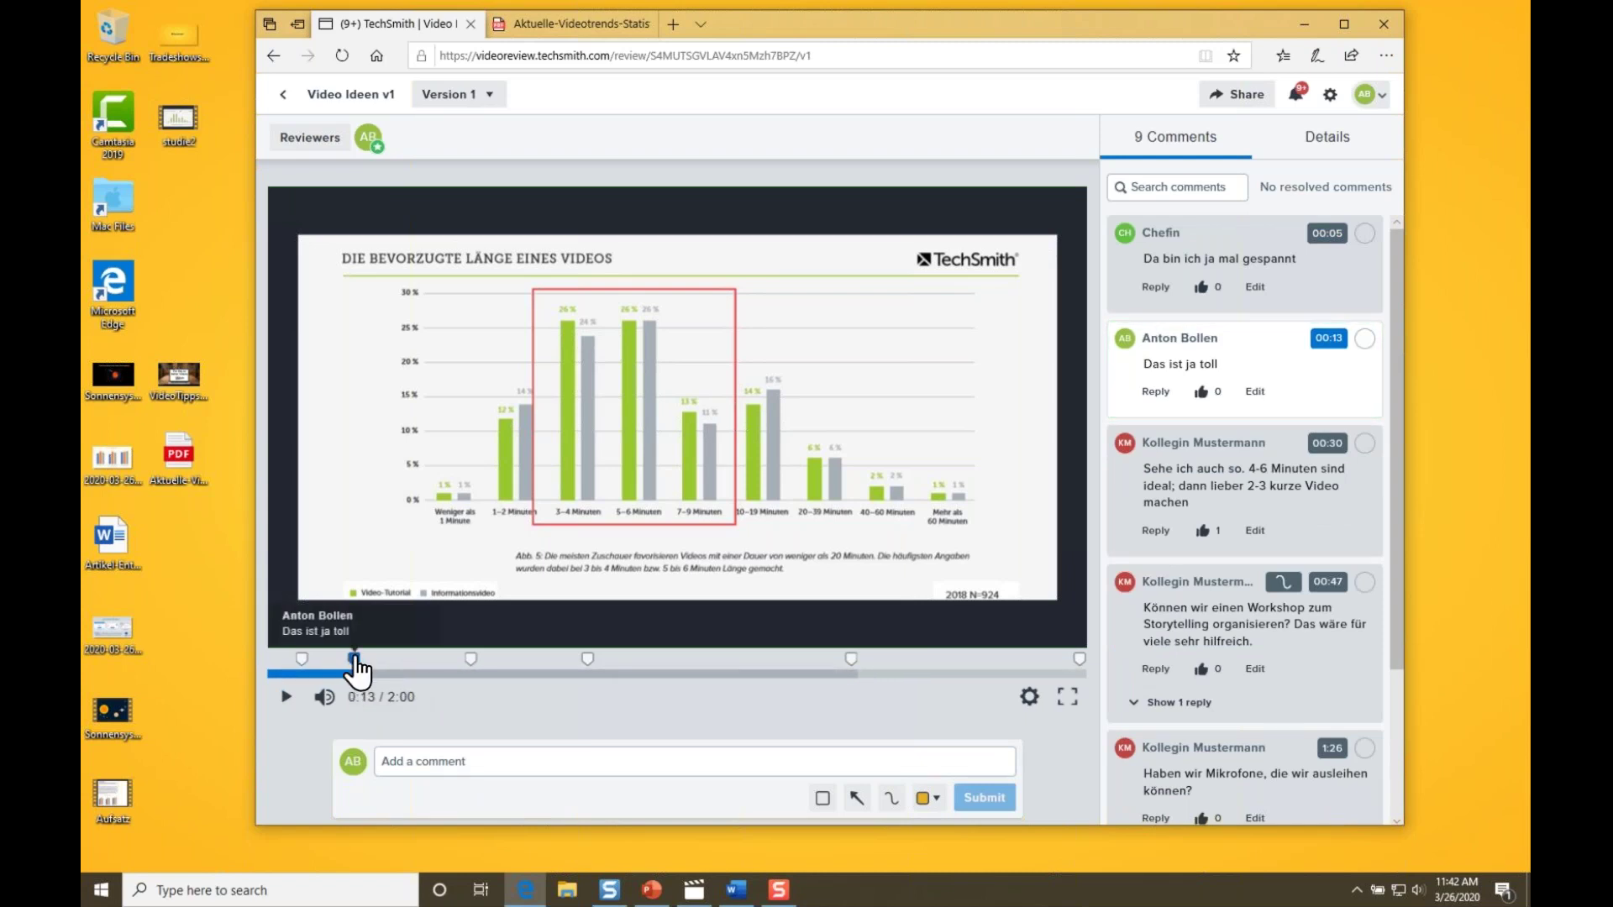
mouse_move(473, 667)
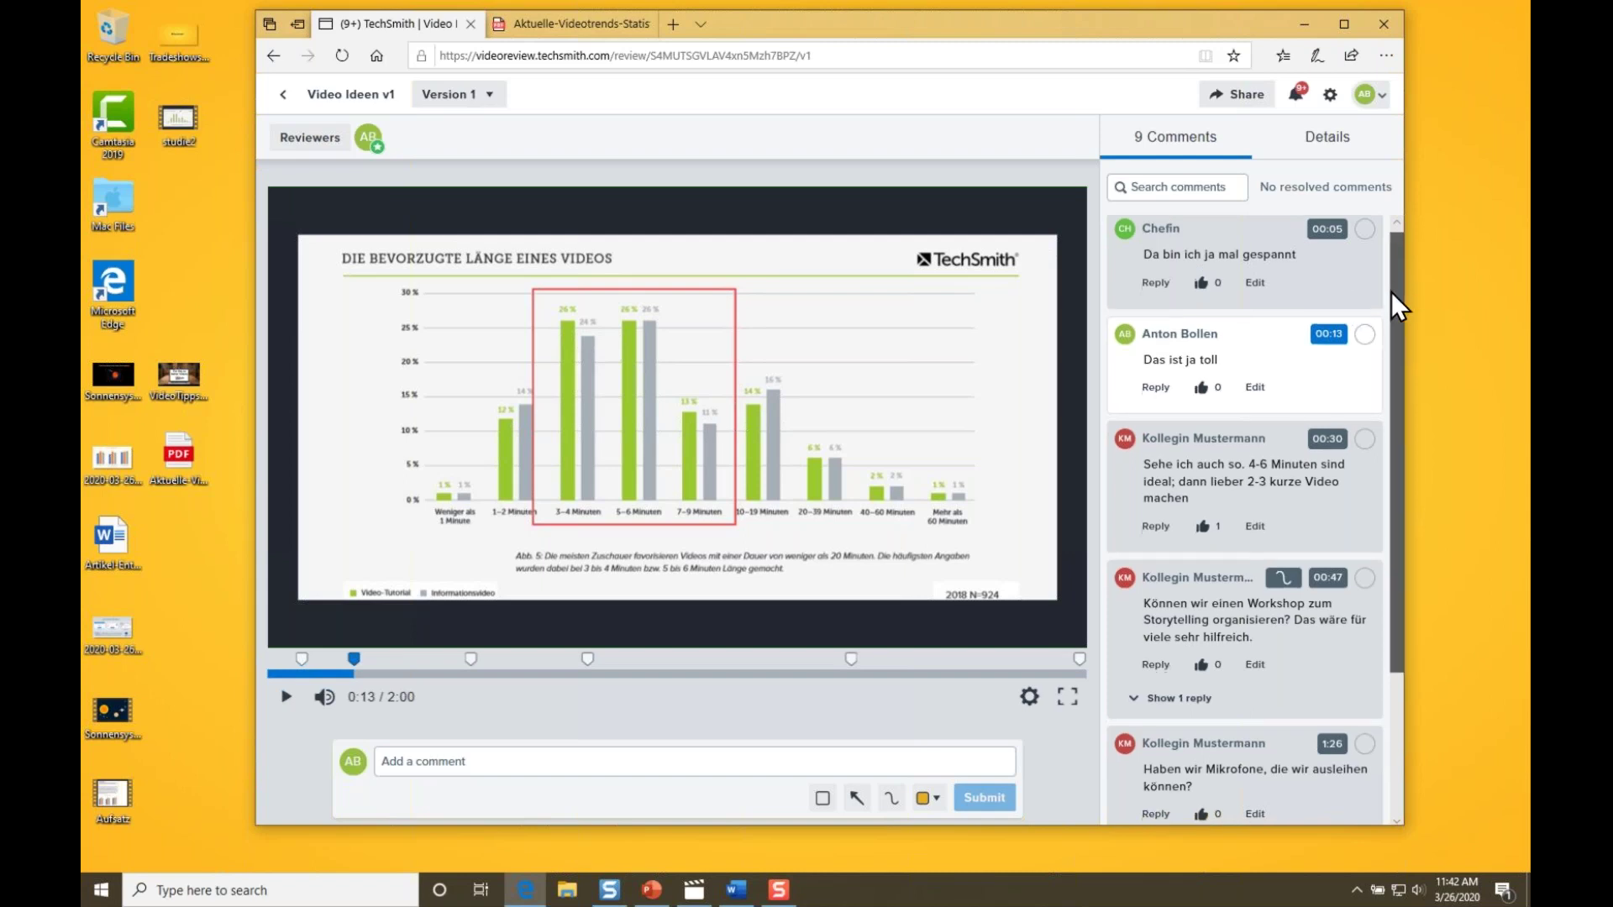
scroll(1391, 290, down, 1)
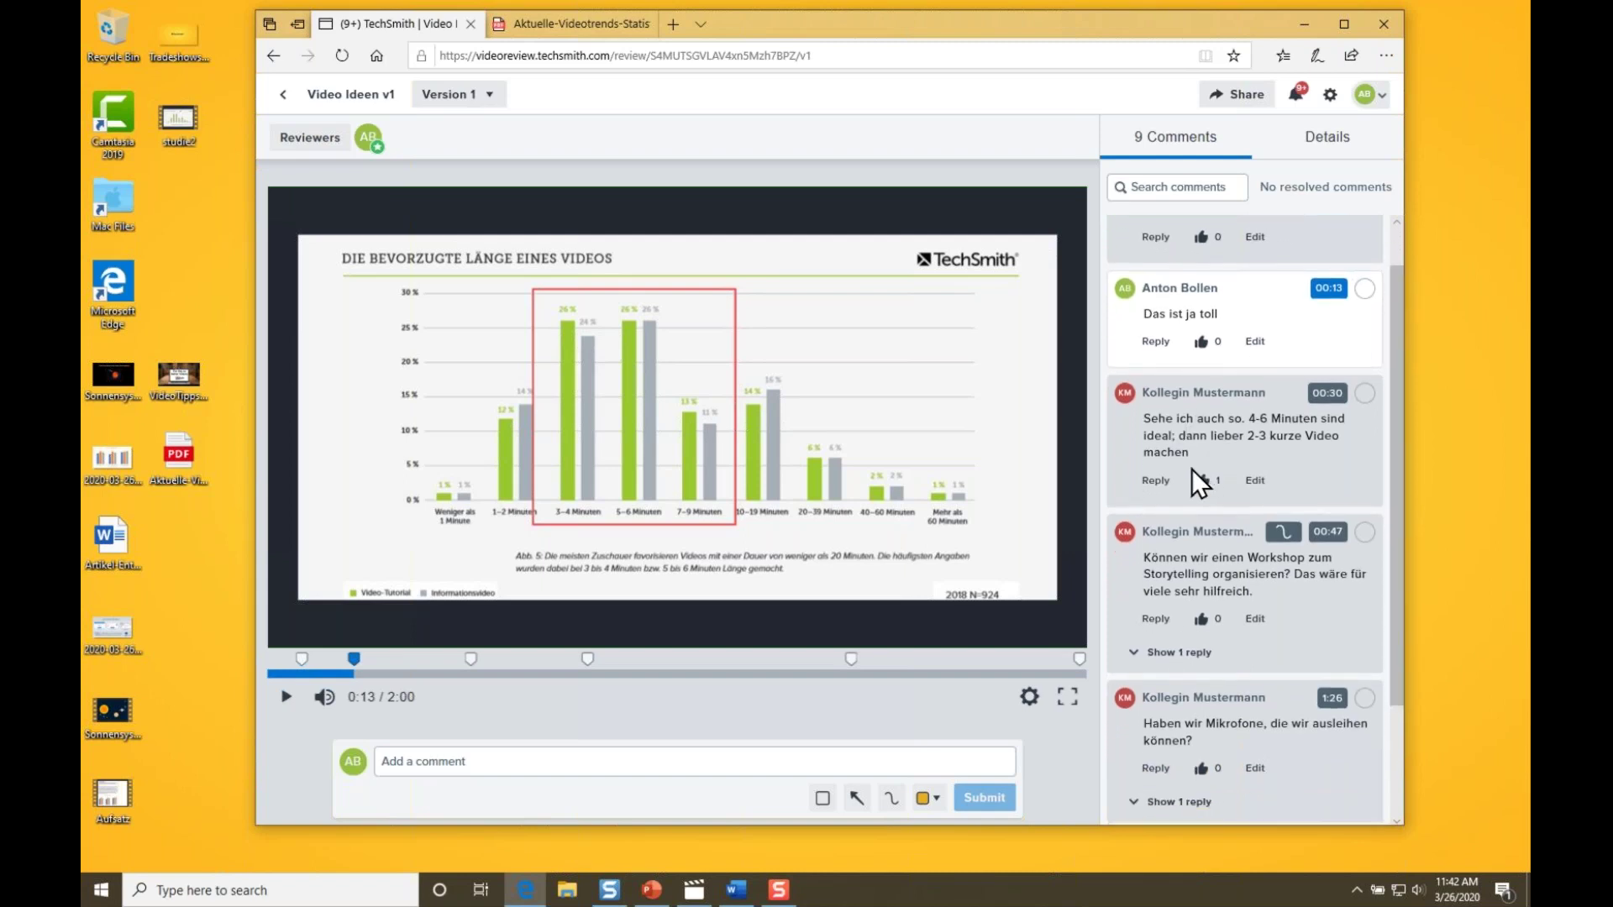
click(1164, 656)
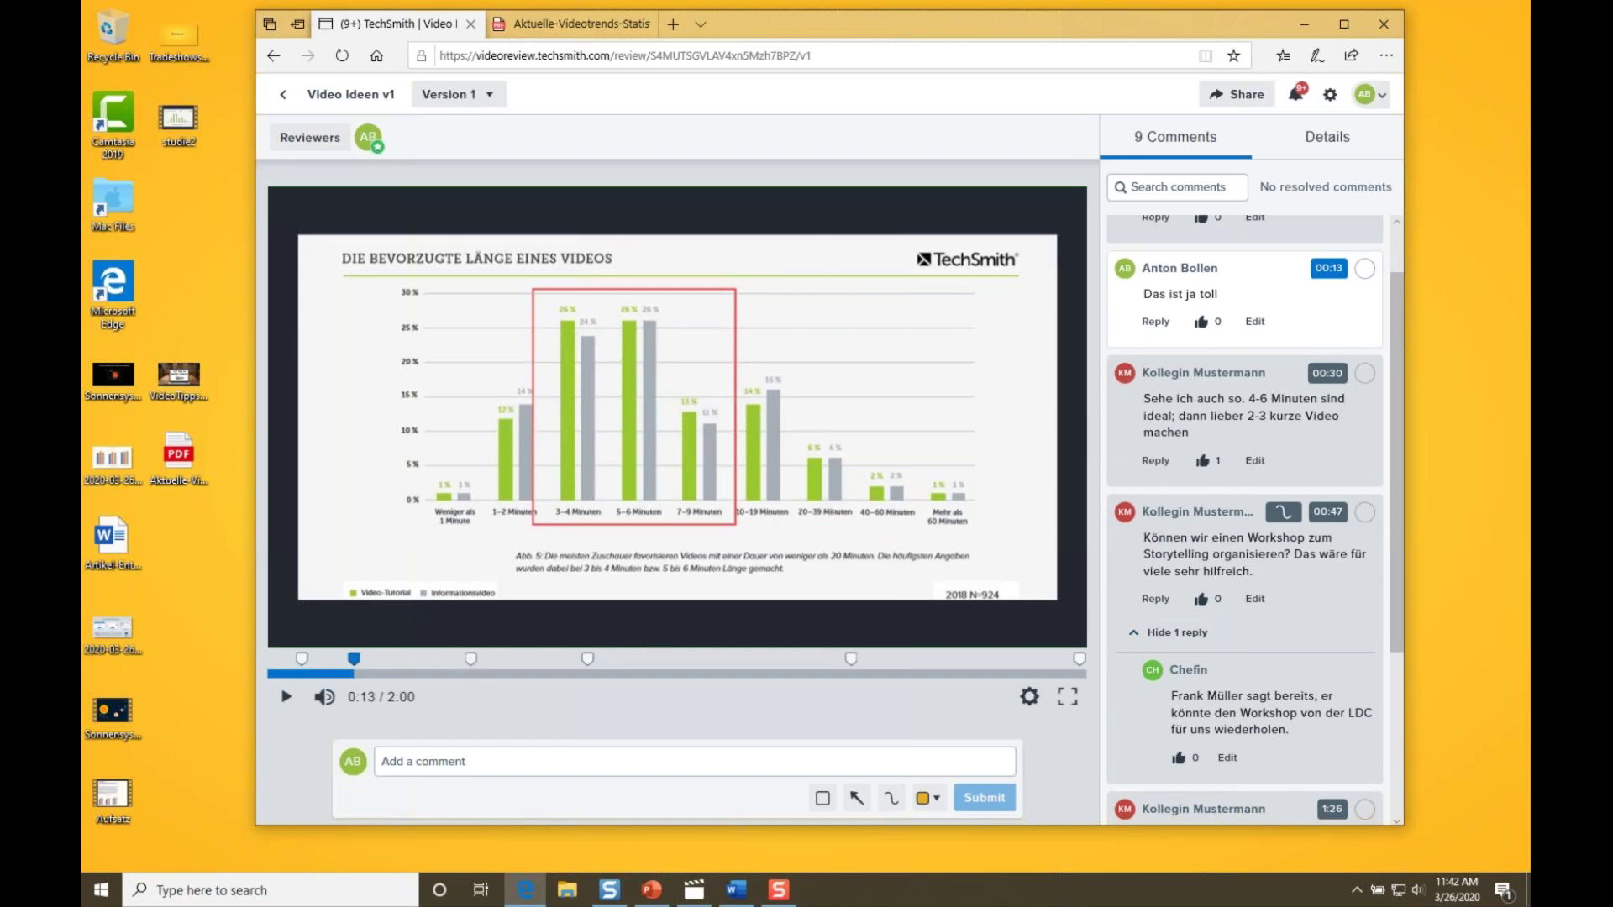
scroll(1394, 446, down, 1)
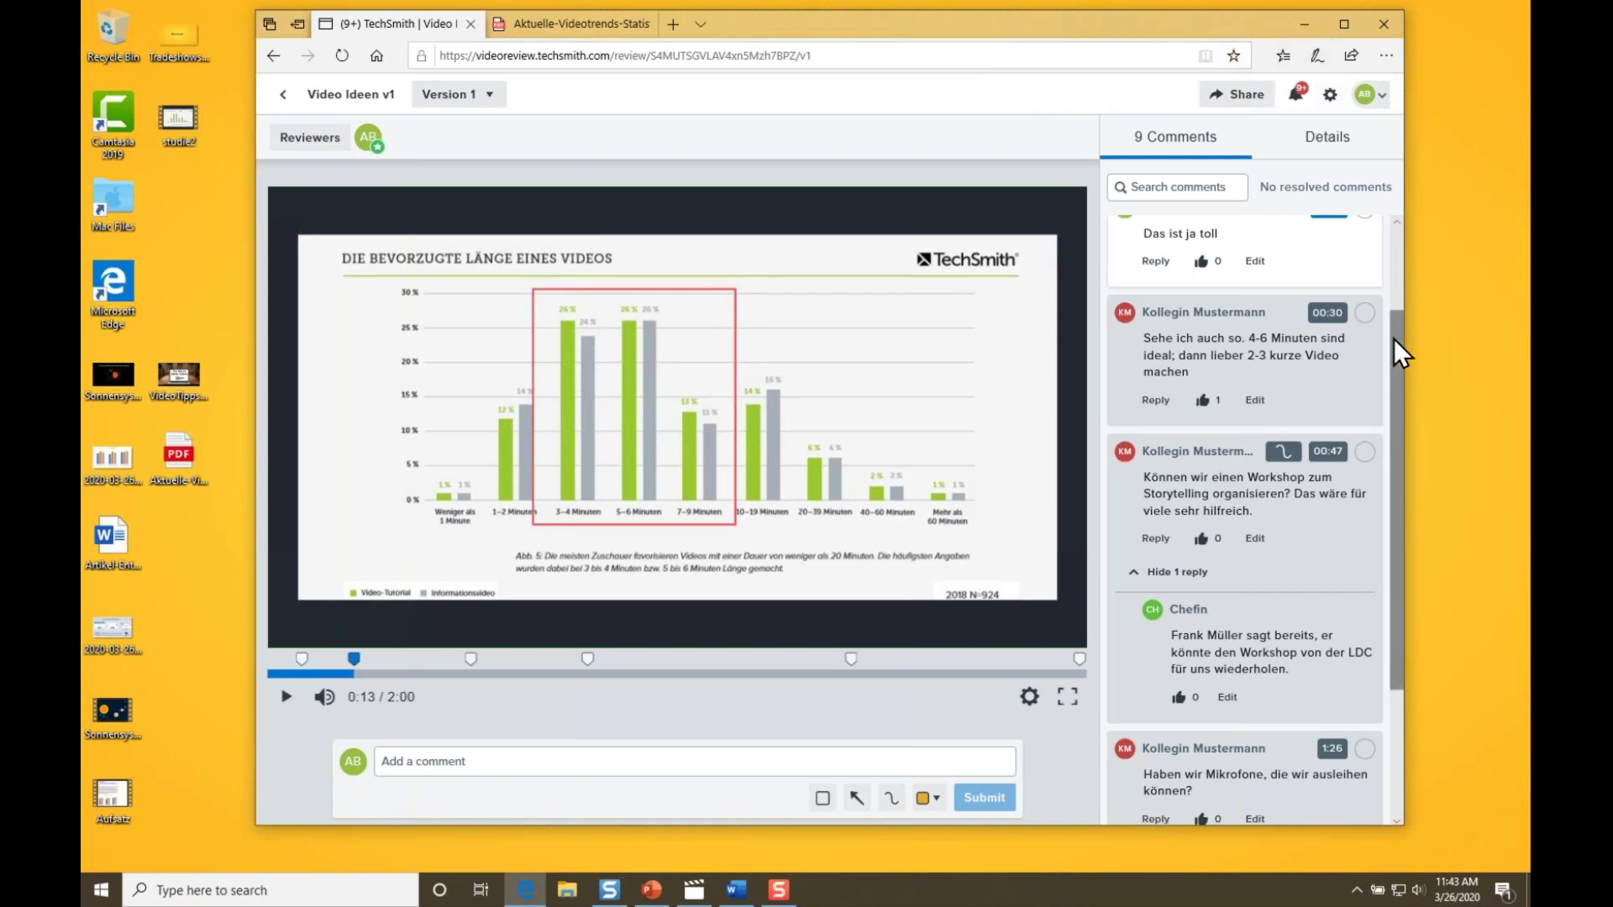
scroll(1393, 340, down, 1)
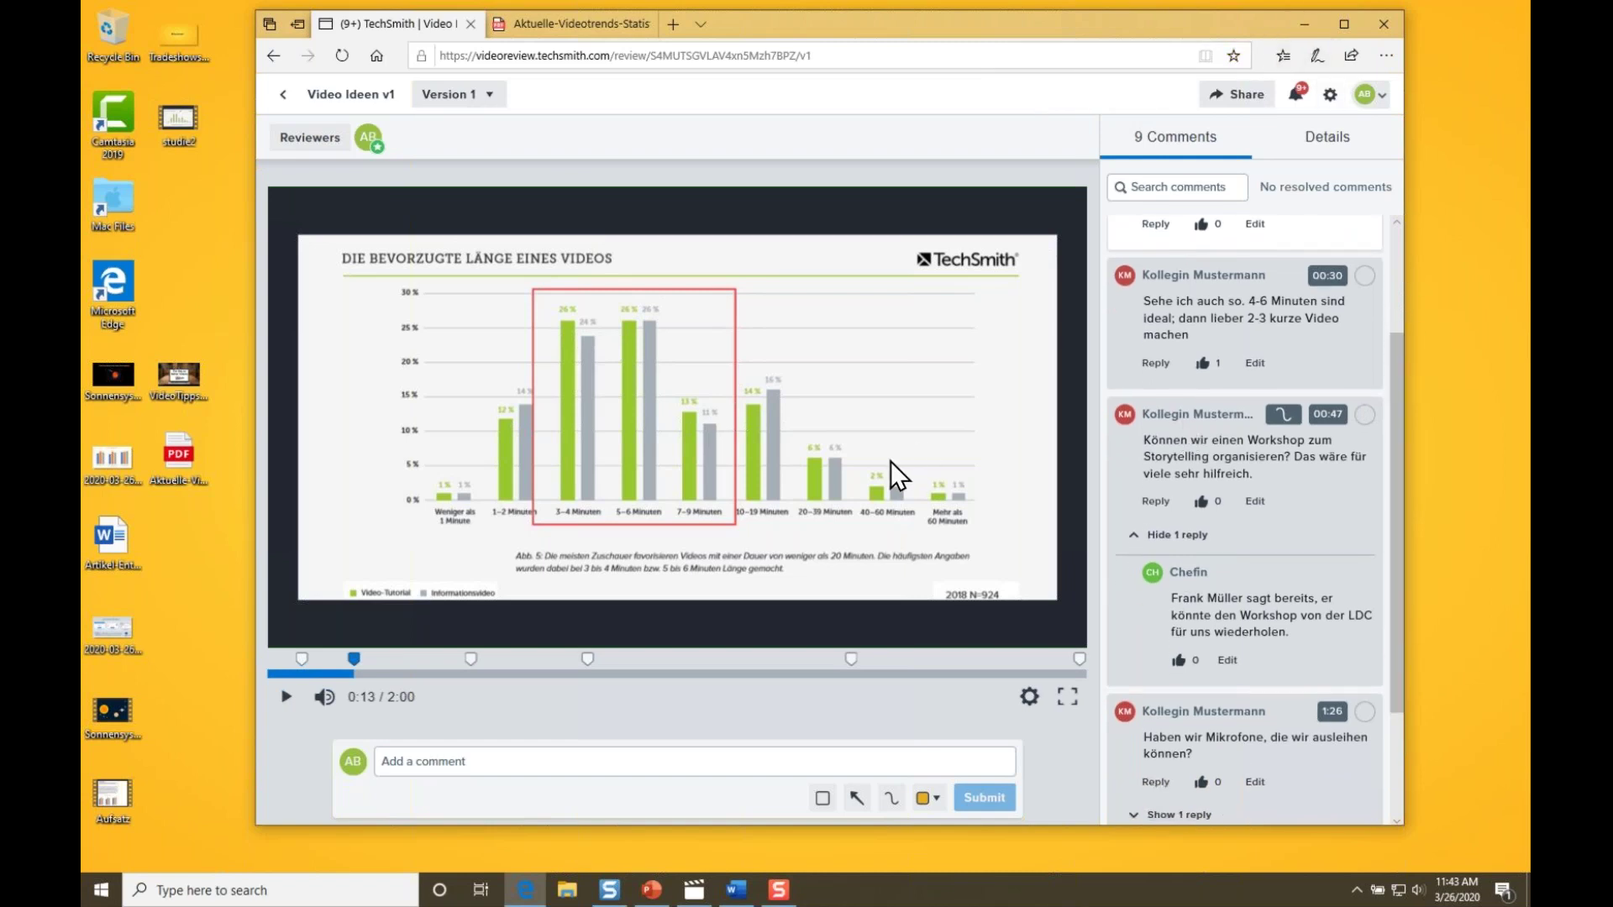
Draw a long and a short yellow arrow on the bar chart at 0:59 in the video, and minimize the browser.
click(671, 674)
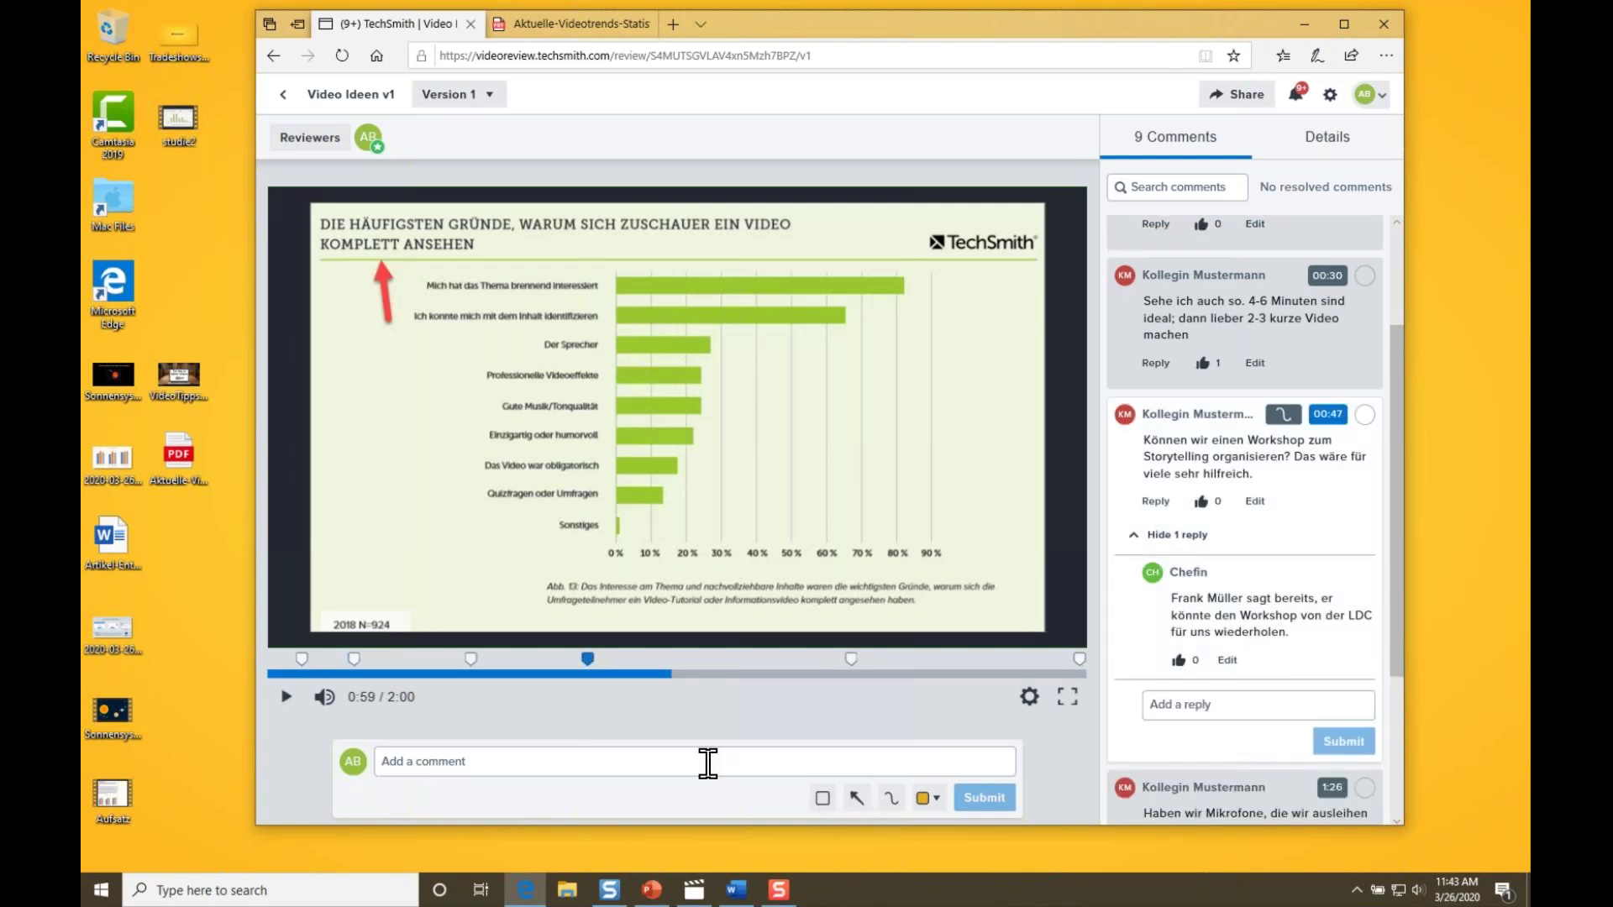
click(856, 802)
mouse_move(788, 542)
mouse_down()
mouse_move(836, 396)
mouse_move(937, 267)
mouse_up()
drag(496, 526, 542, 481)
click(499, 637)
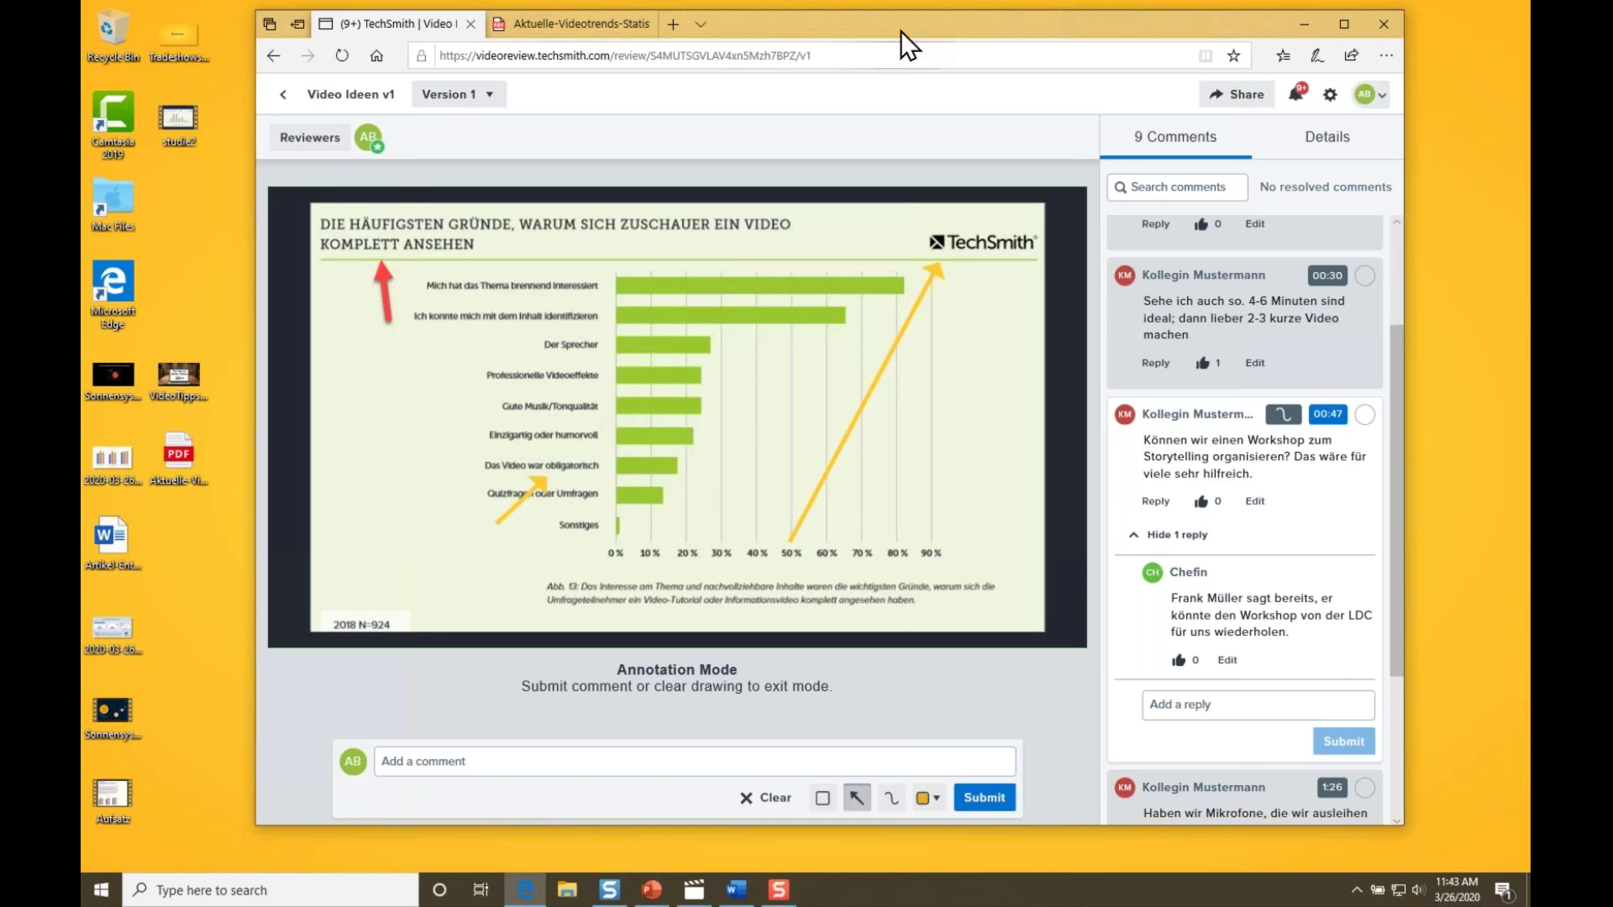
click(1292, 17)
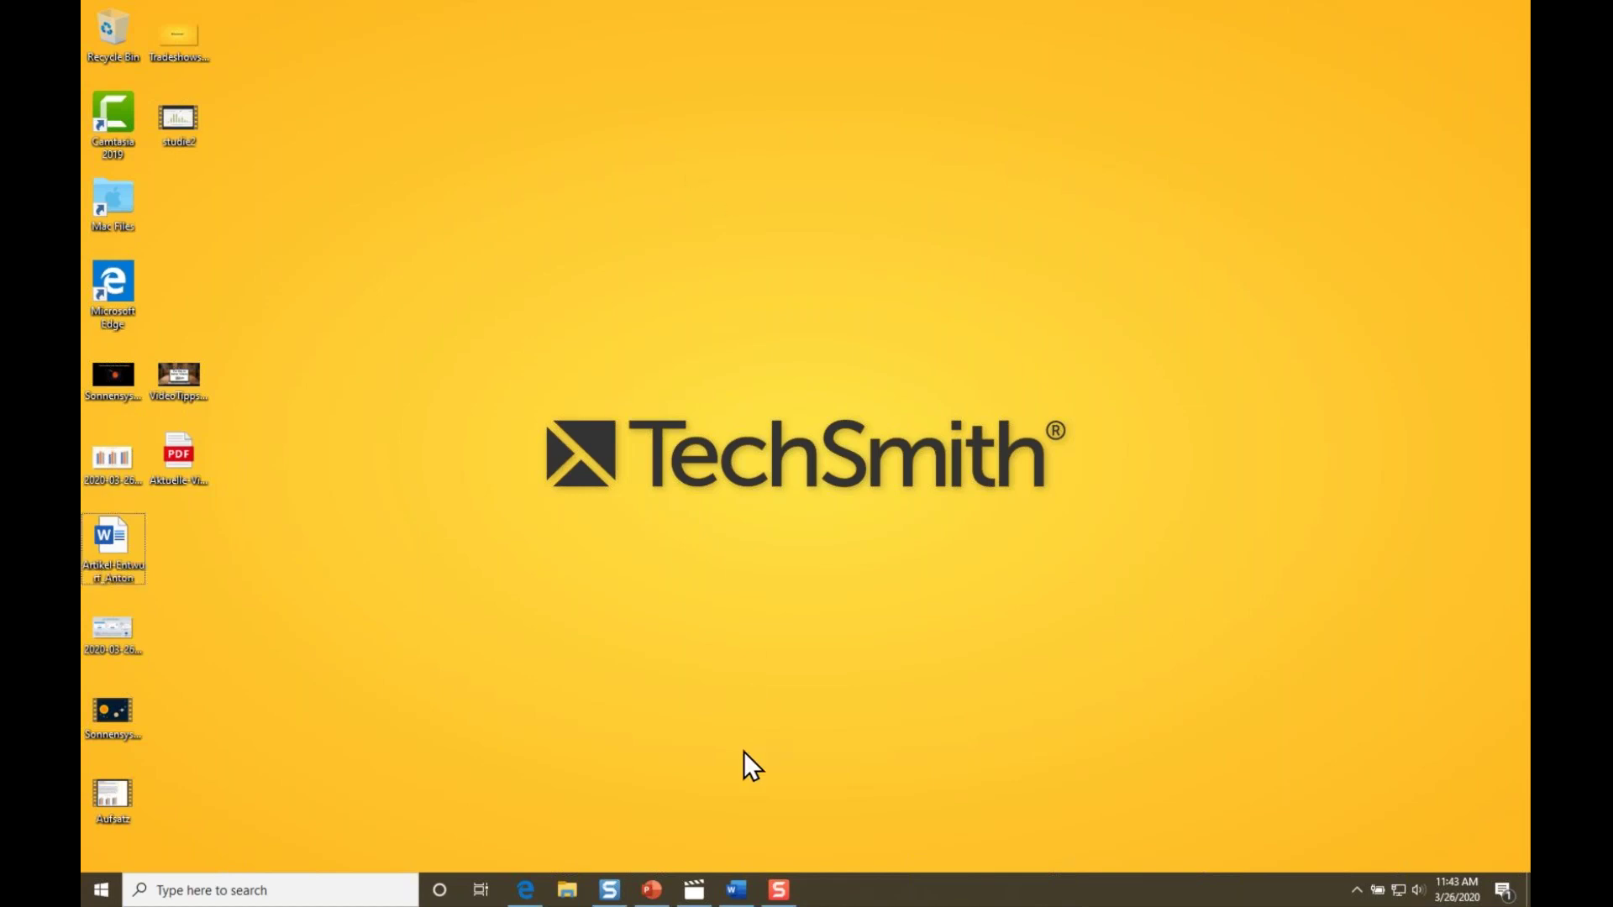
Launch Camtasia with a new project and open its screen recorder.
click(119, 120)
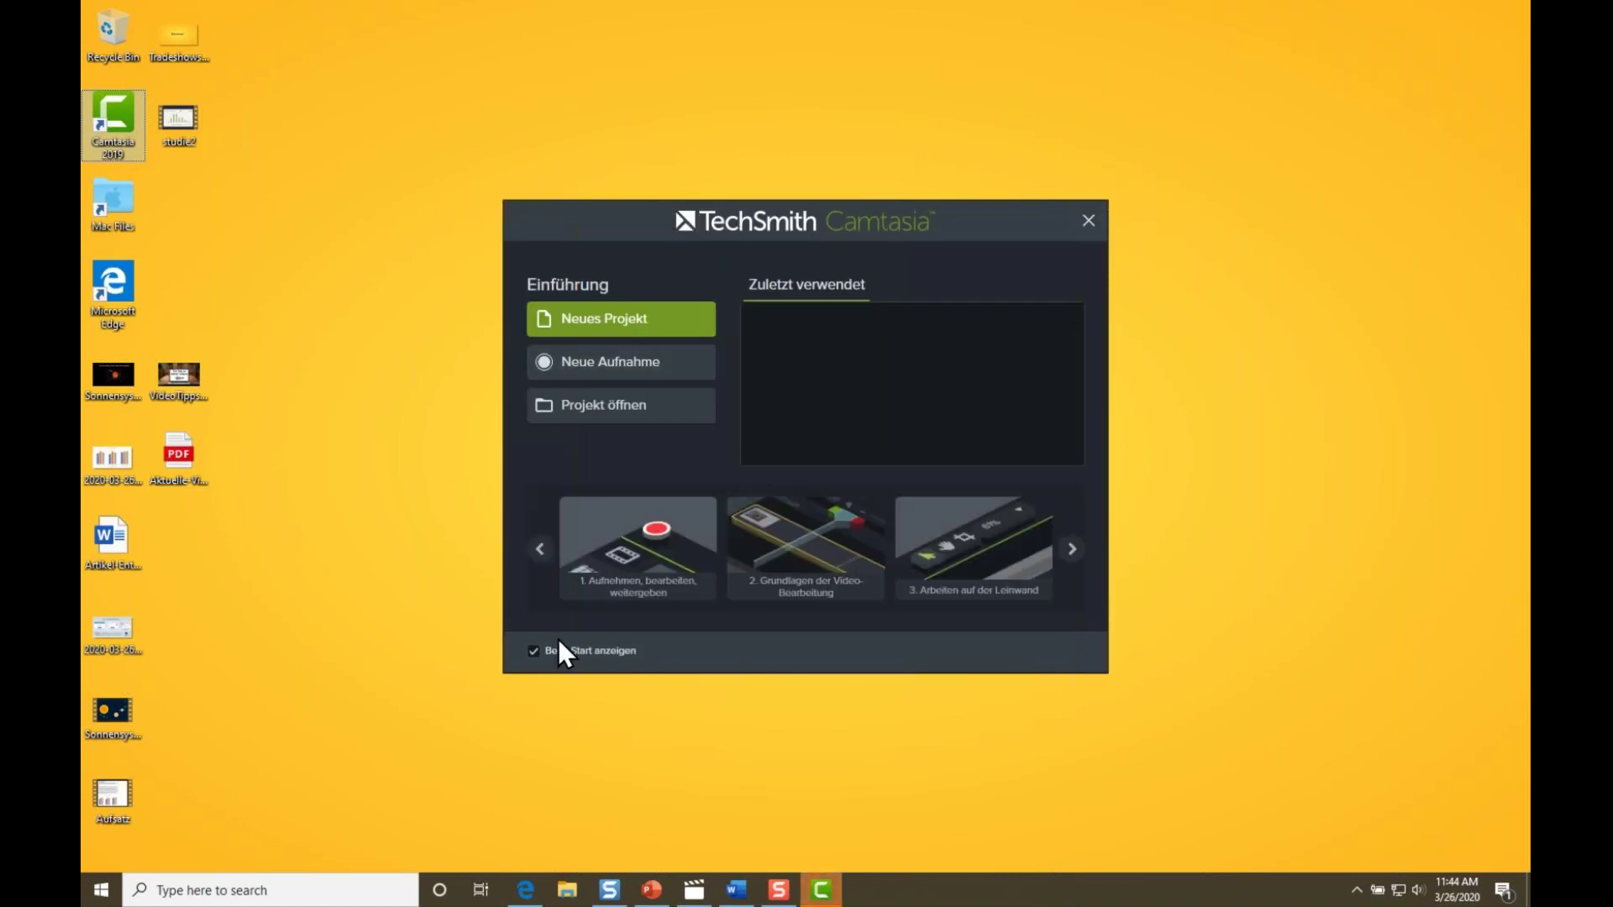
click(620, 318)
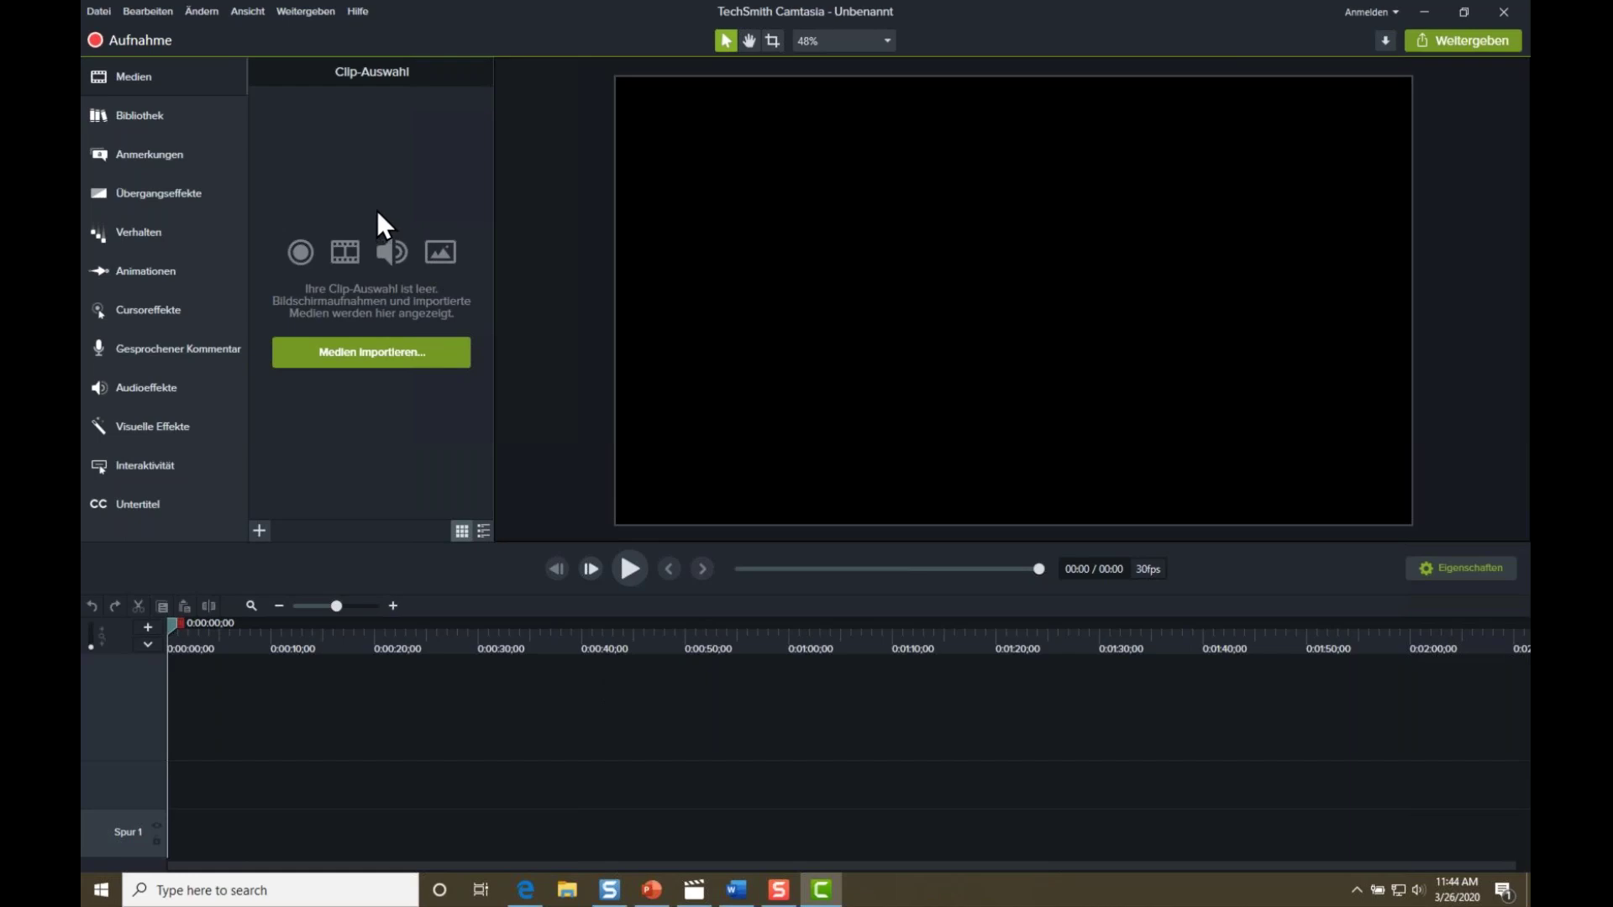
click(134, 37)
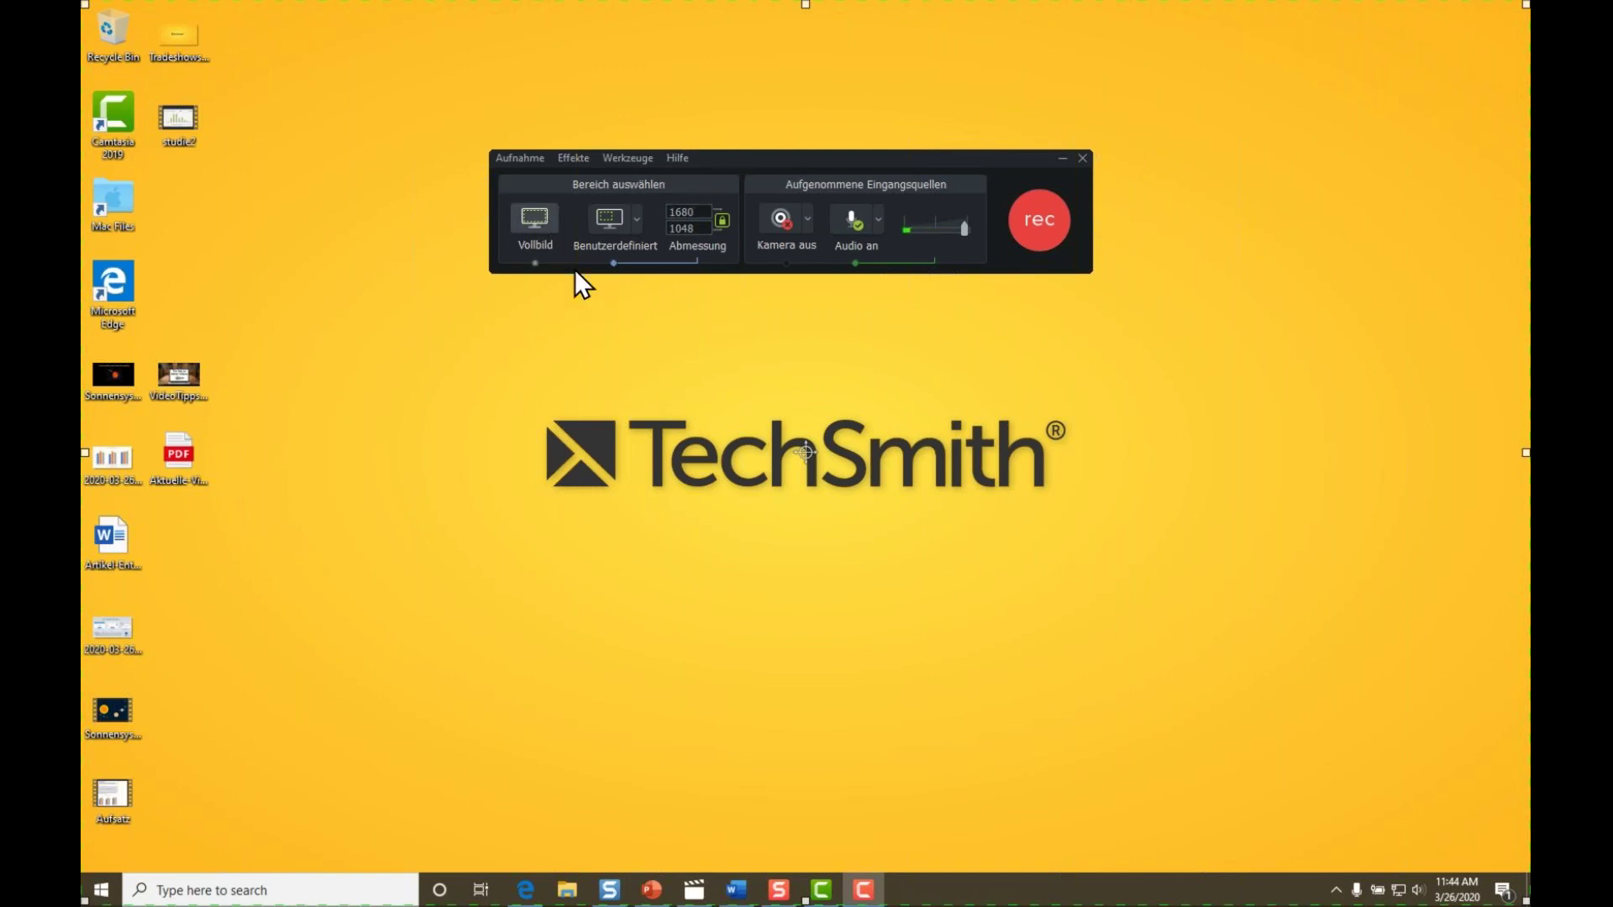
Set the recording area to full screen and look over the preset sizes for a custom area.
click(538, 231)
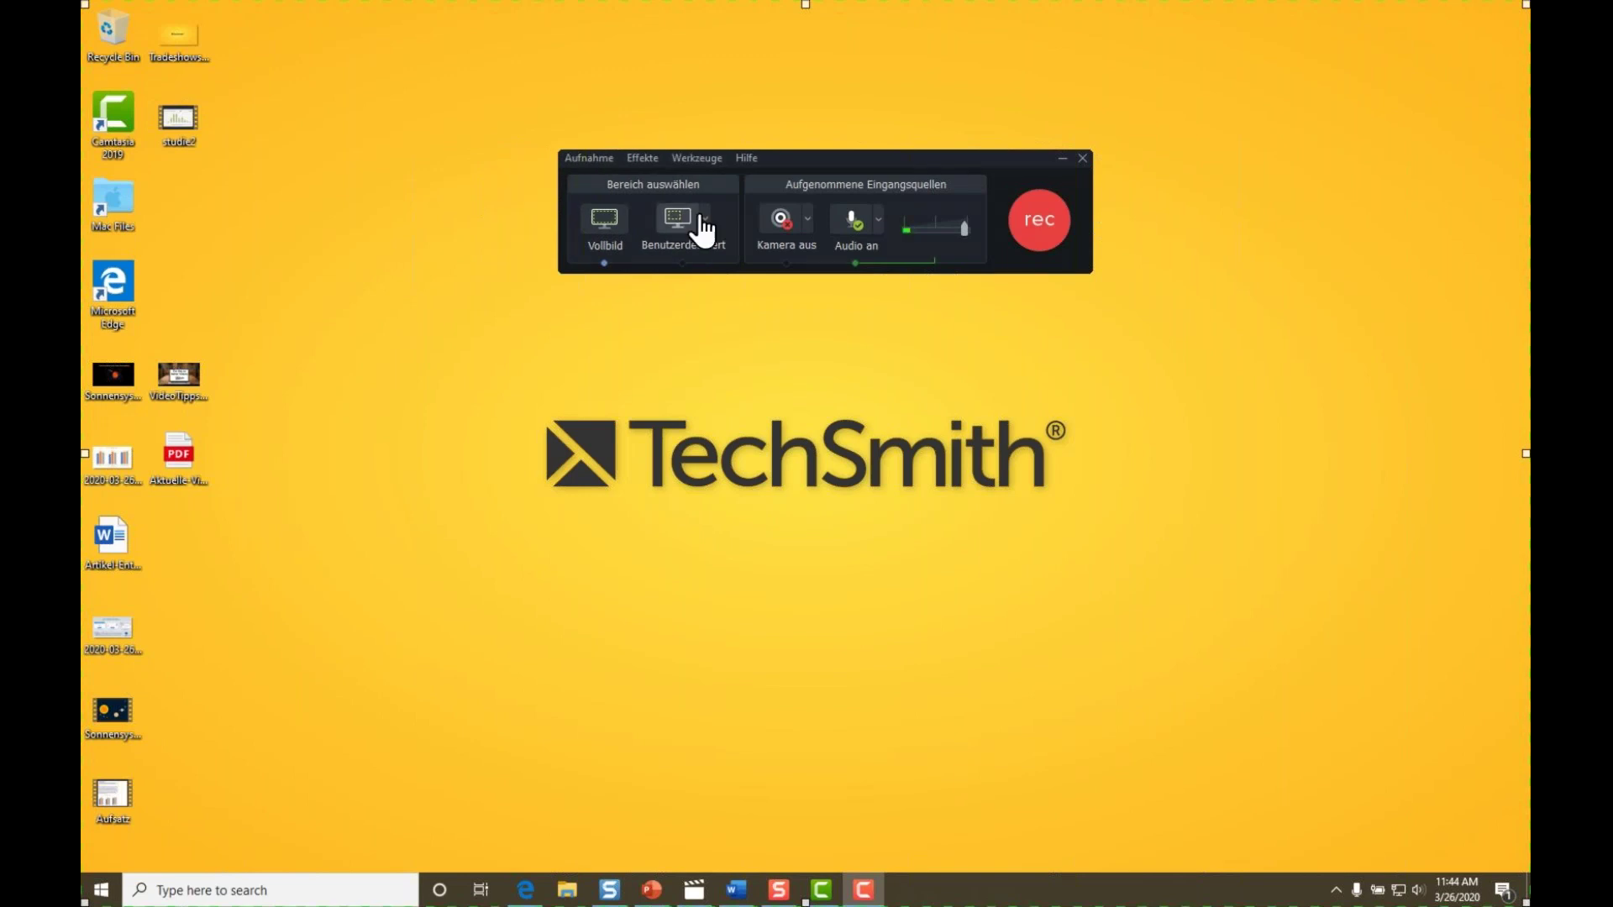
click(705, 219)
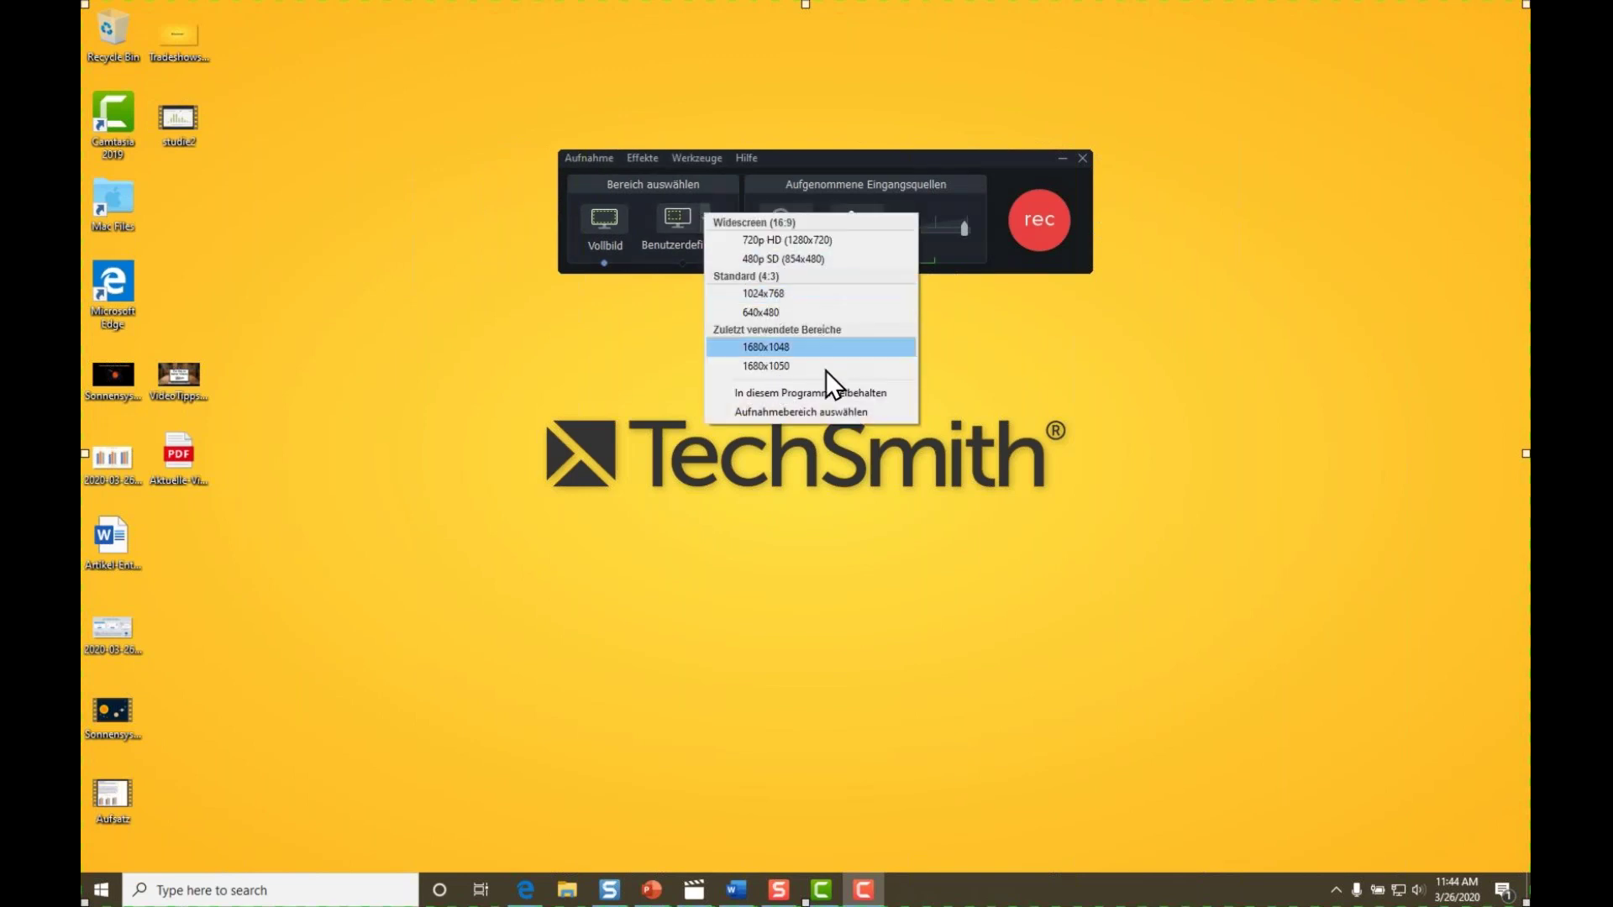
click(672, 239)
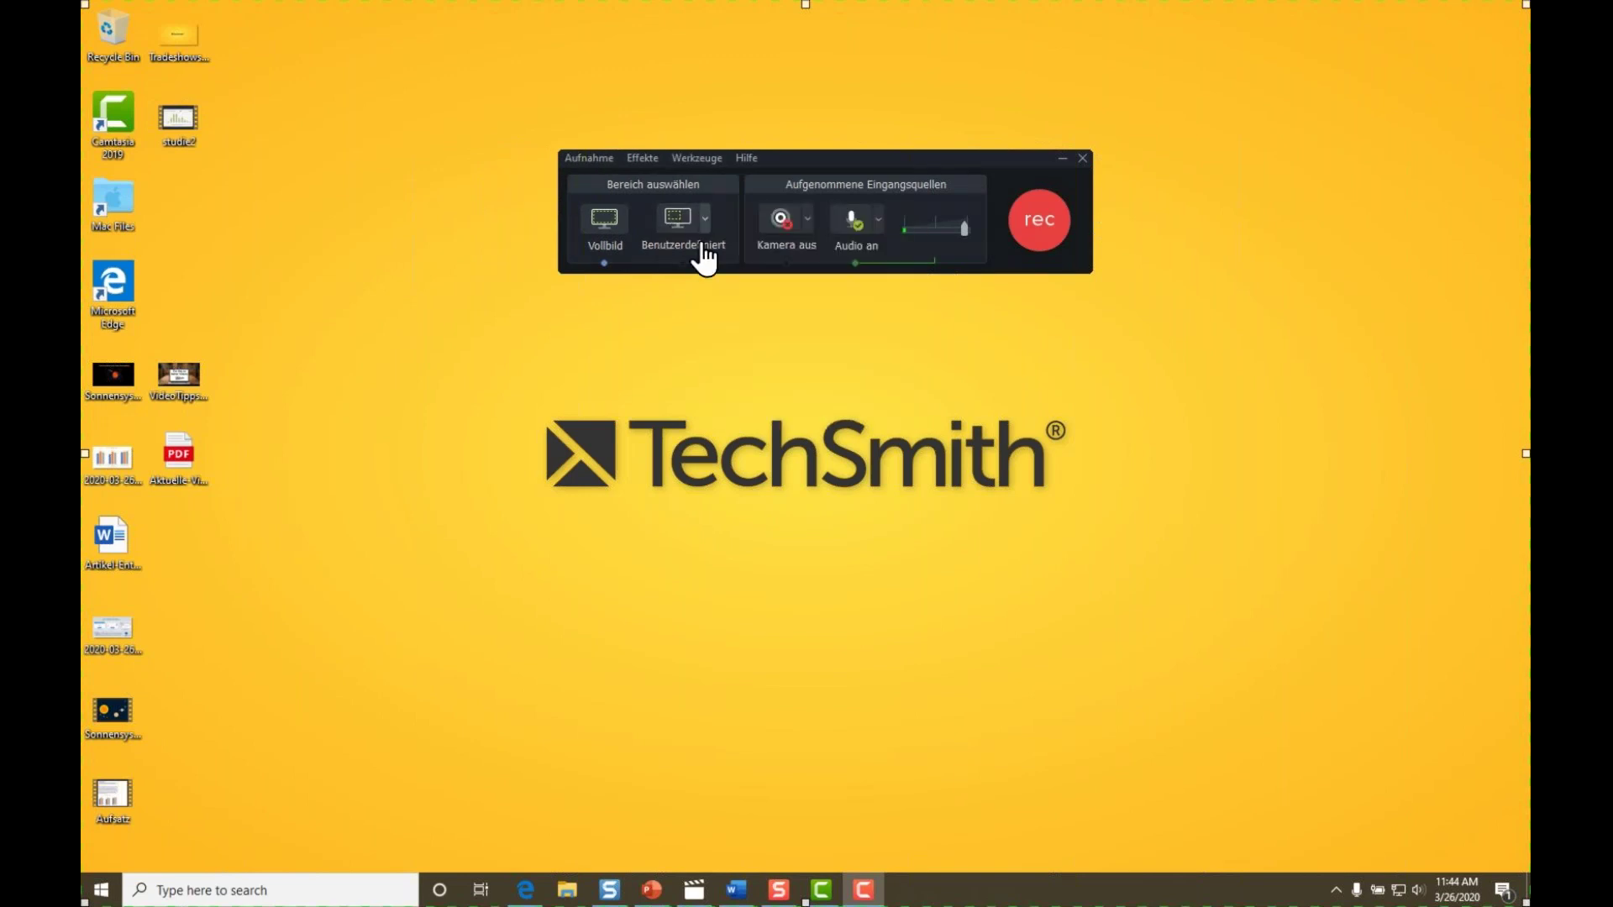
Switch the recorder's camera on and off again, and check the microphone and system audio options.
click(781, 220)
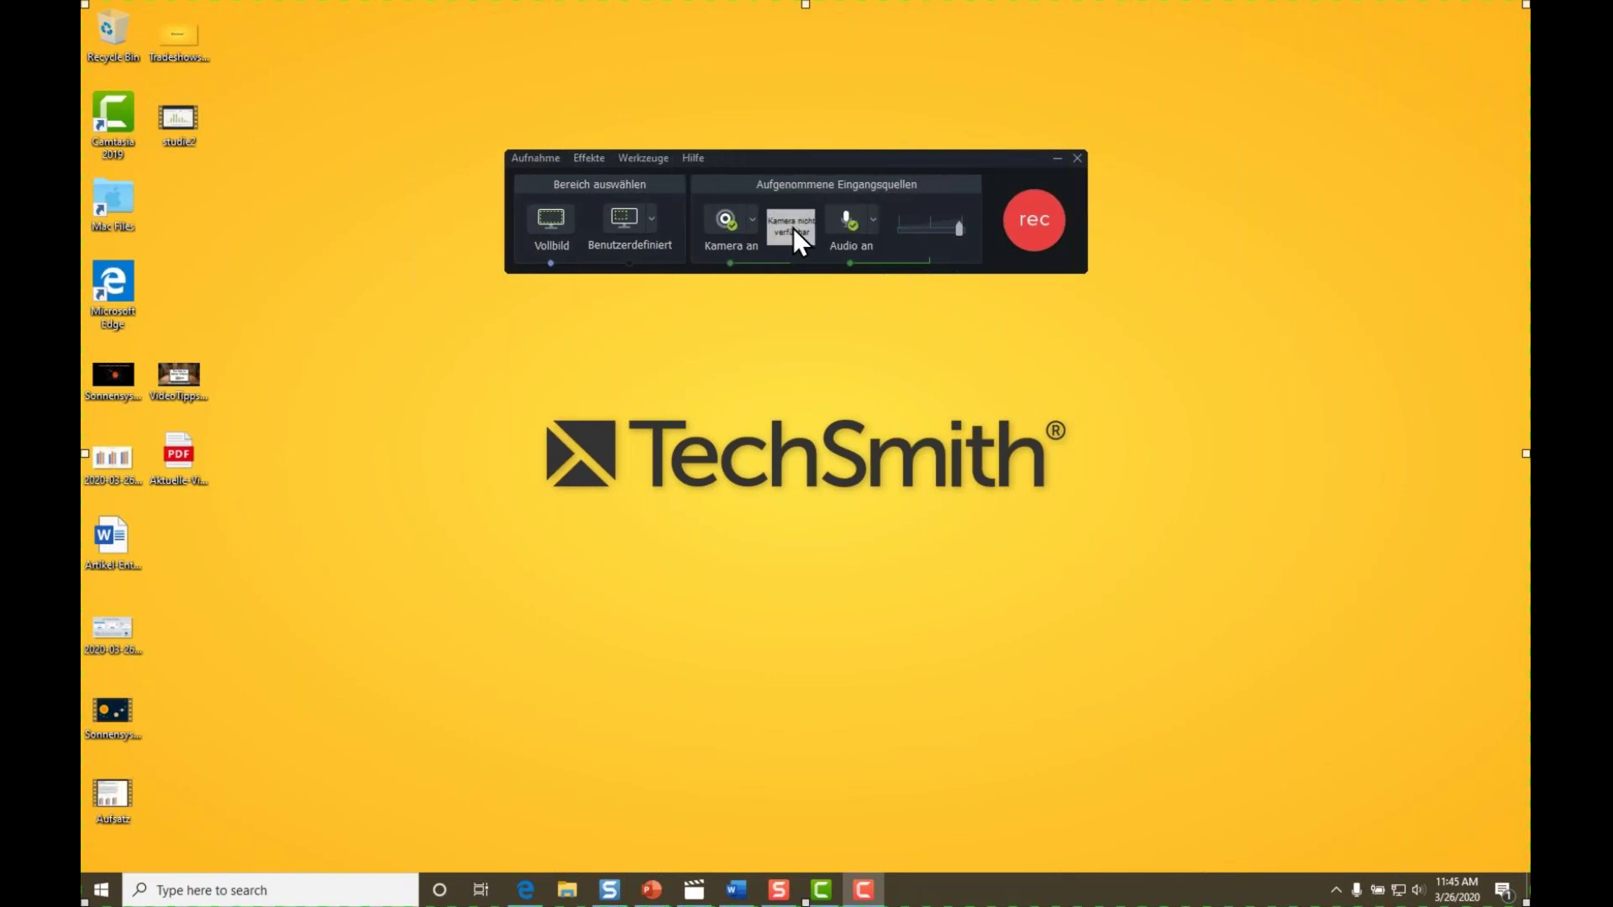
click(724, 222)
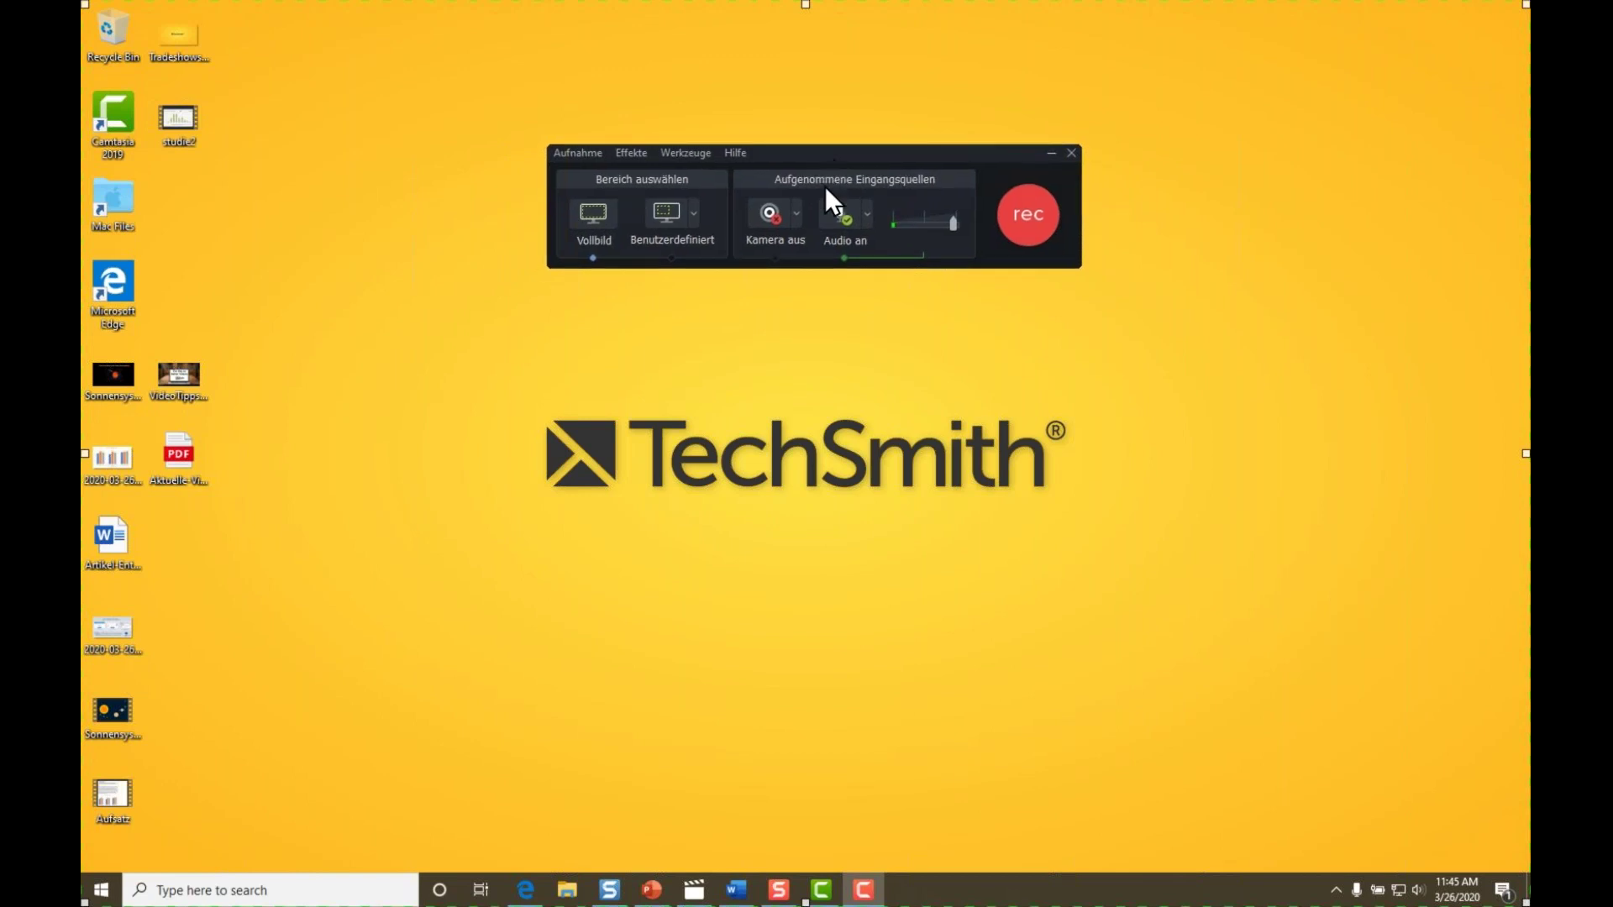
click(866, 218)
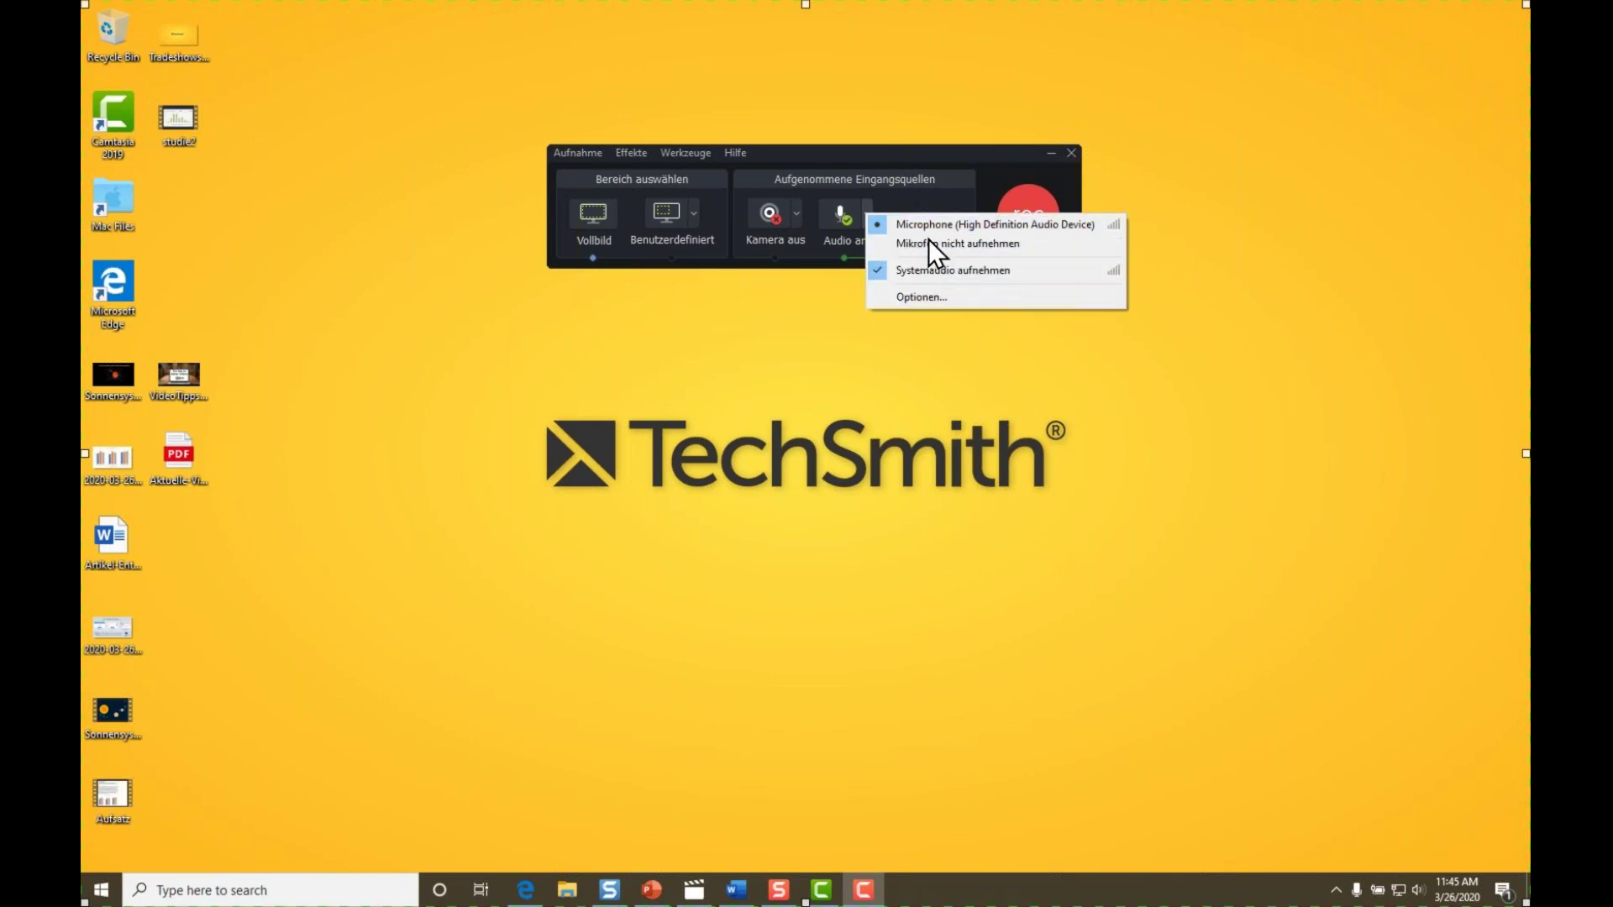
click(925, 157)
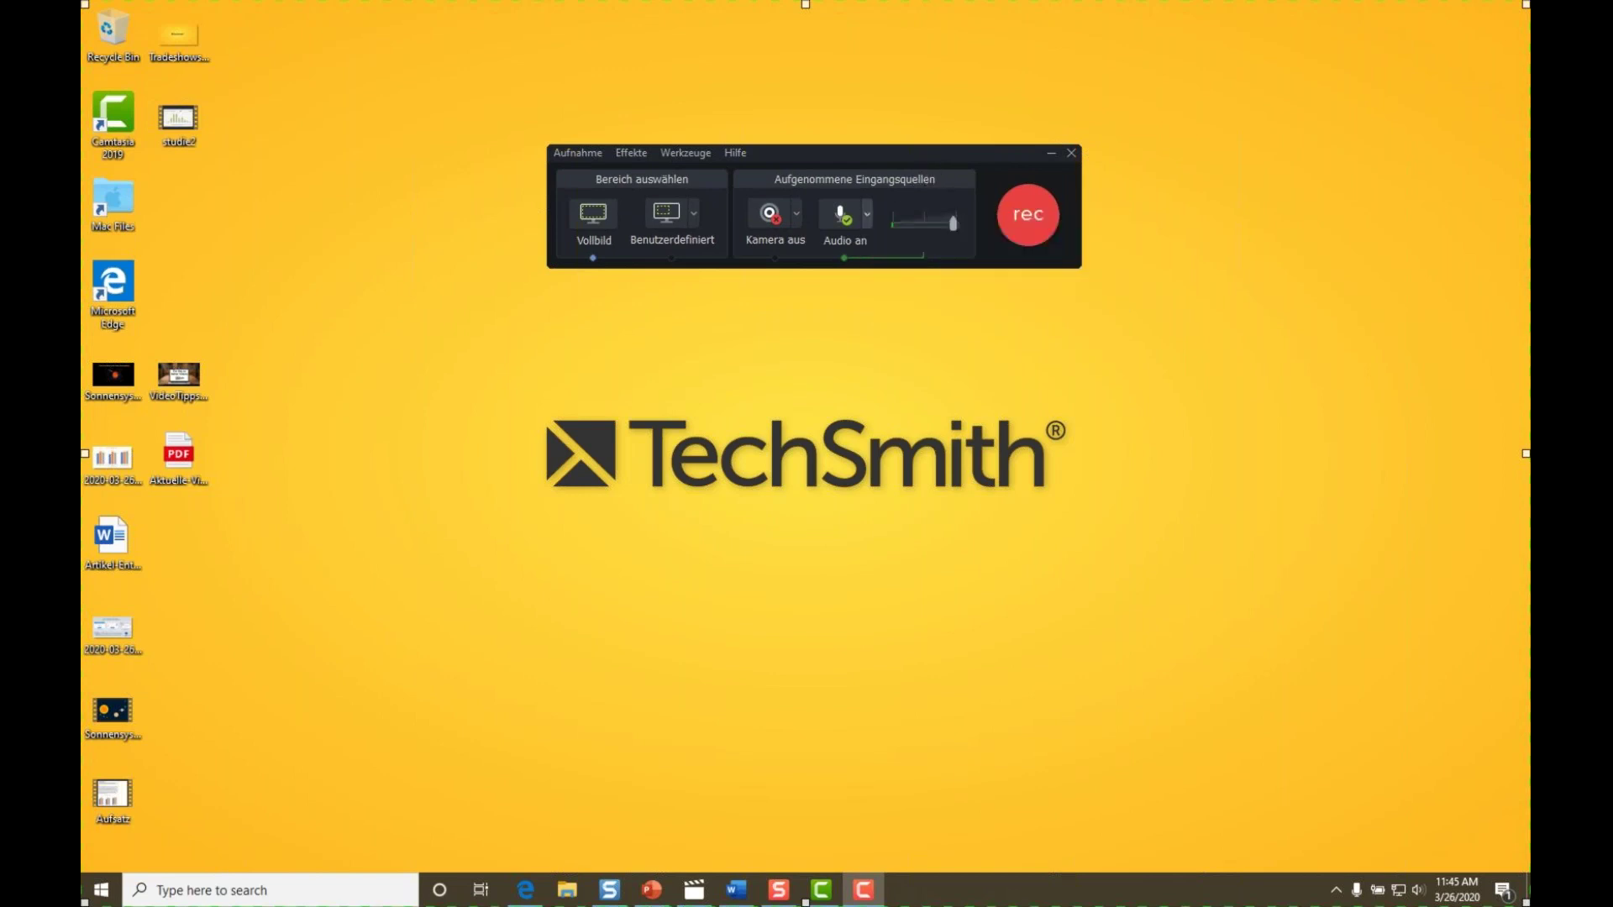
drag(918, 169, 830, 156)
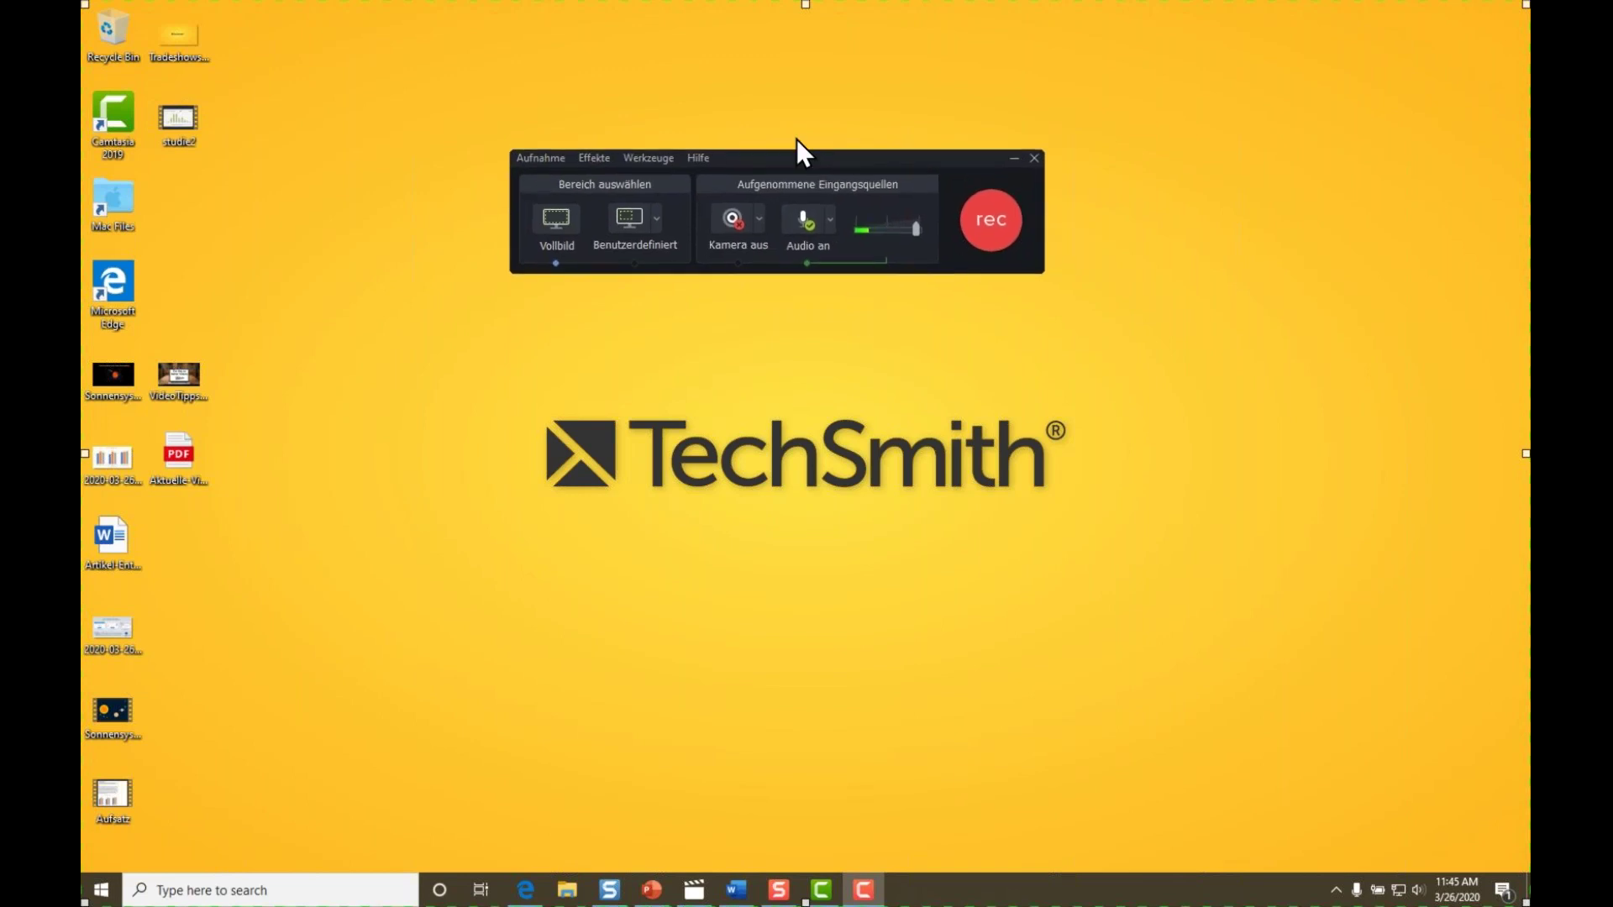
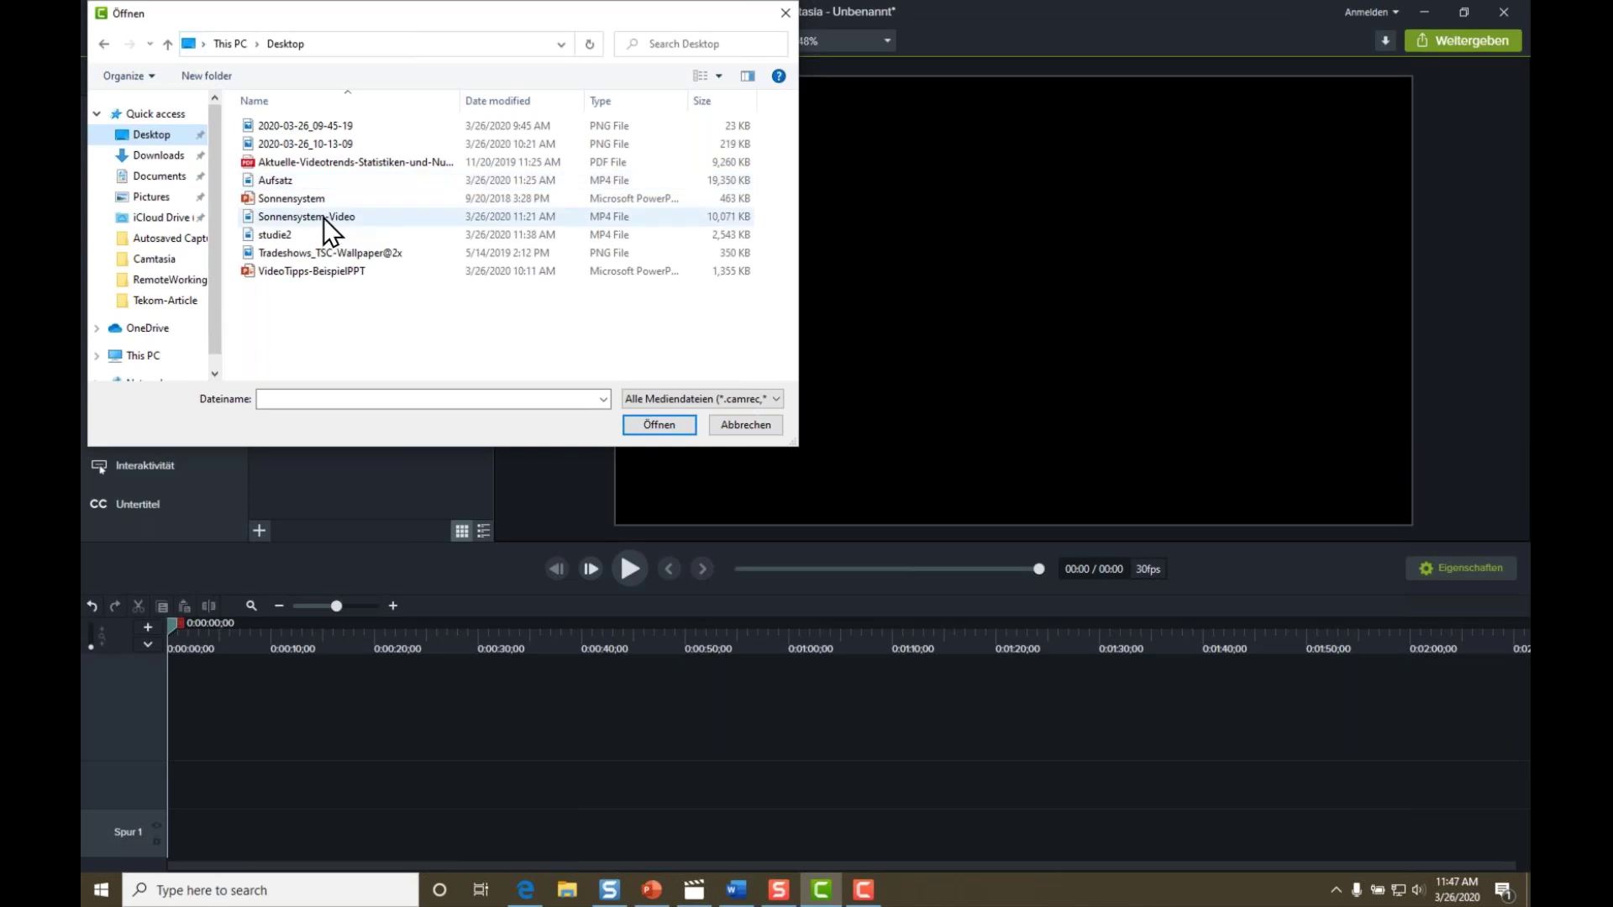
Import the Aufsatz video from the Desktop into the project media.
click(285, 235)
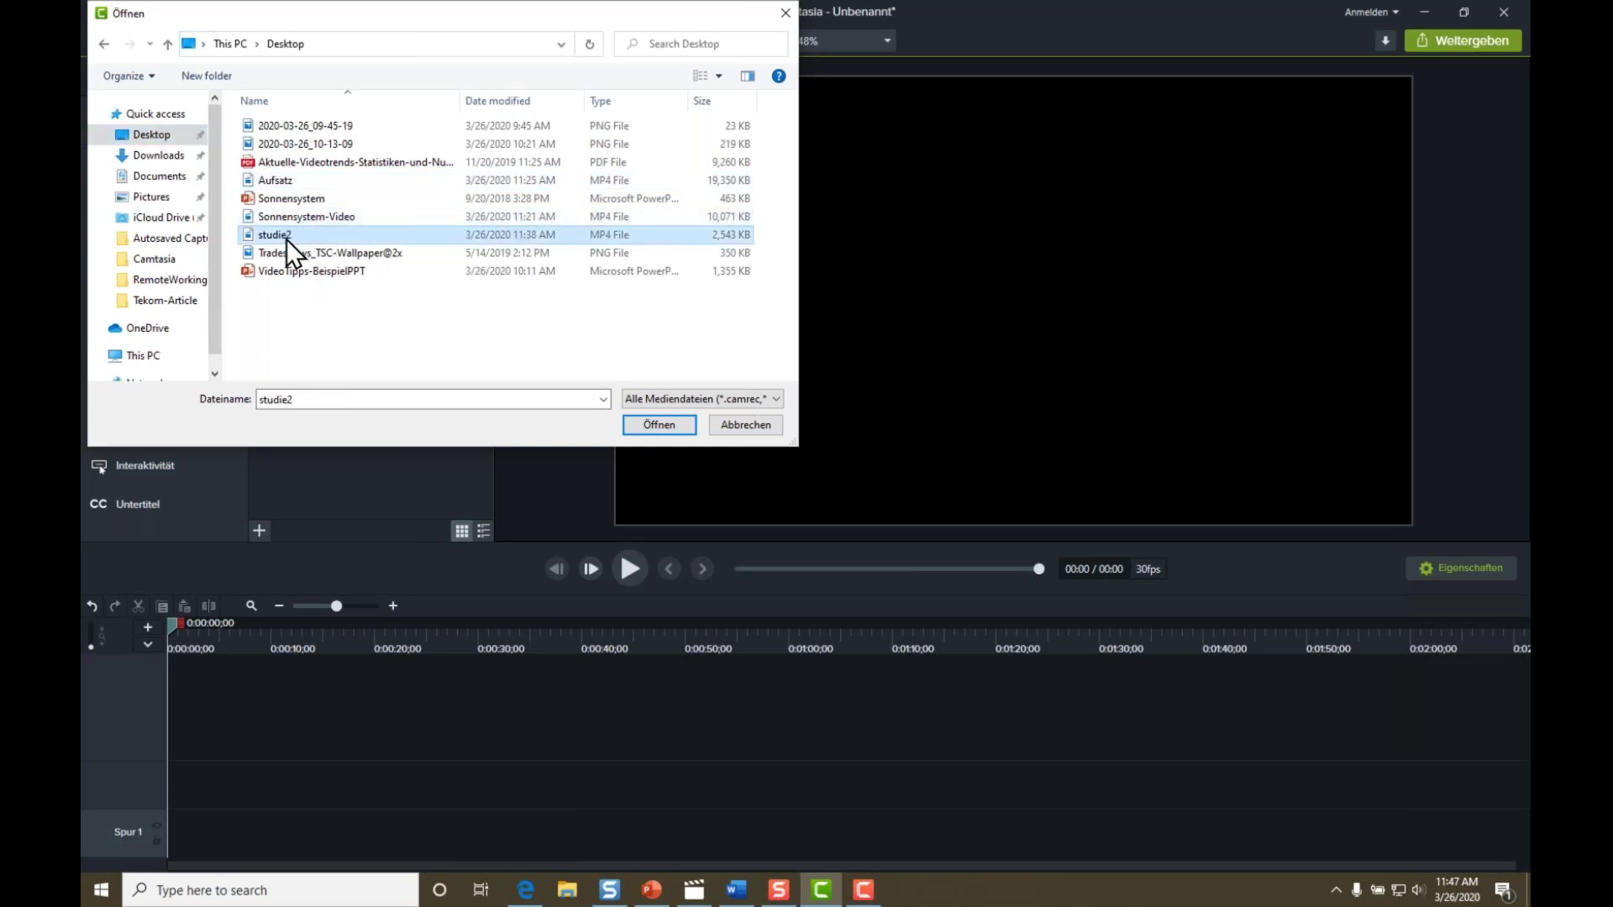
click(289, 184)
click(645, 420)
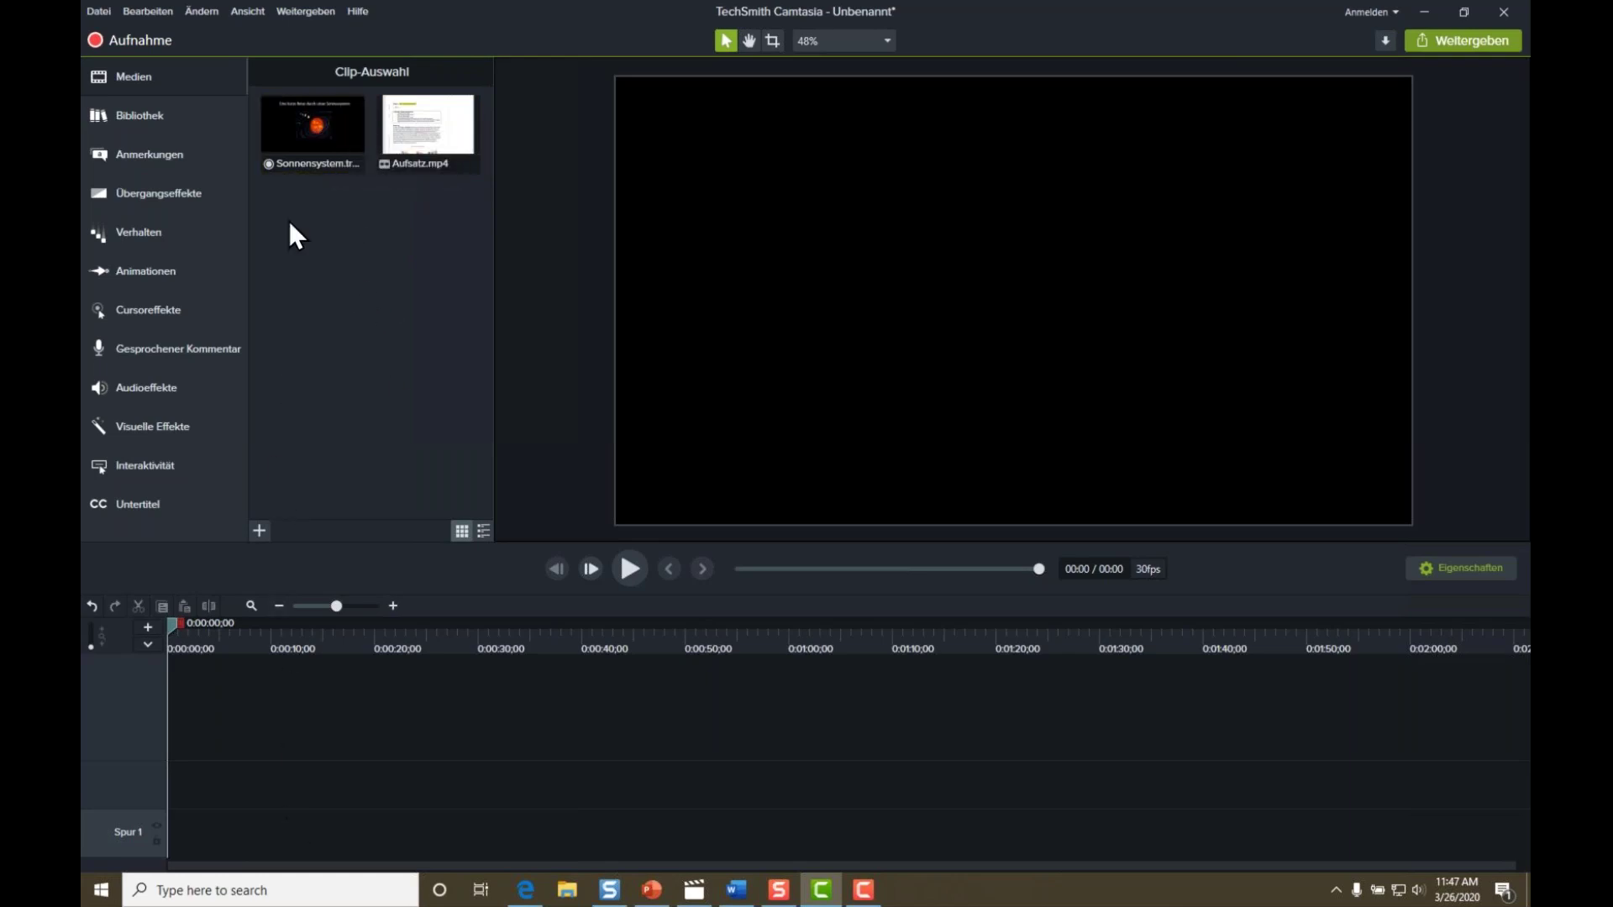
Add the Sonnensystem recording to the start of the timeline and import its PowerPoint slide notes as captions.
click(304, 125)
drag(304, 125, 155, 778)
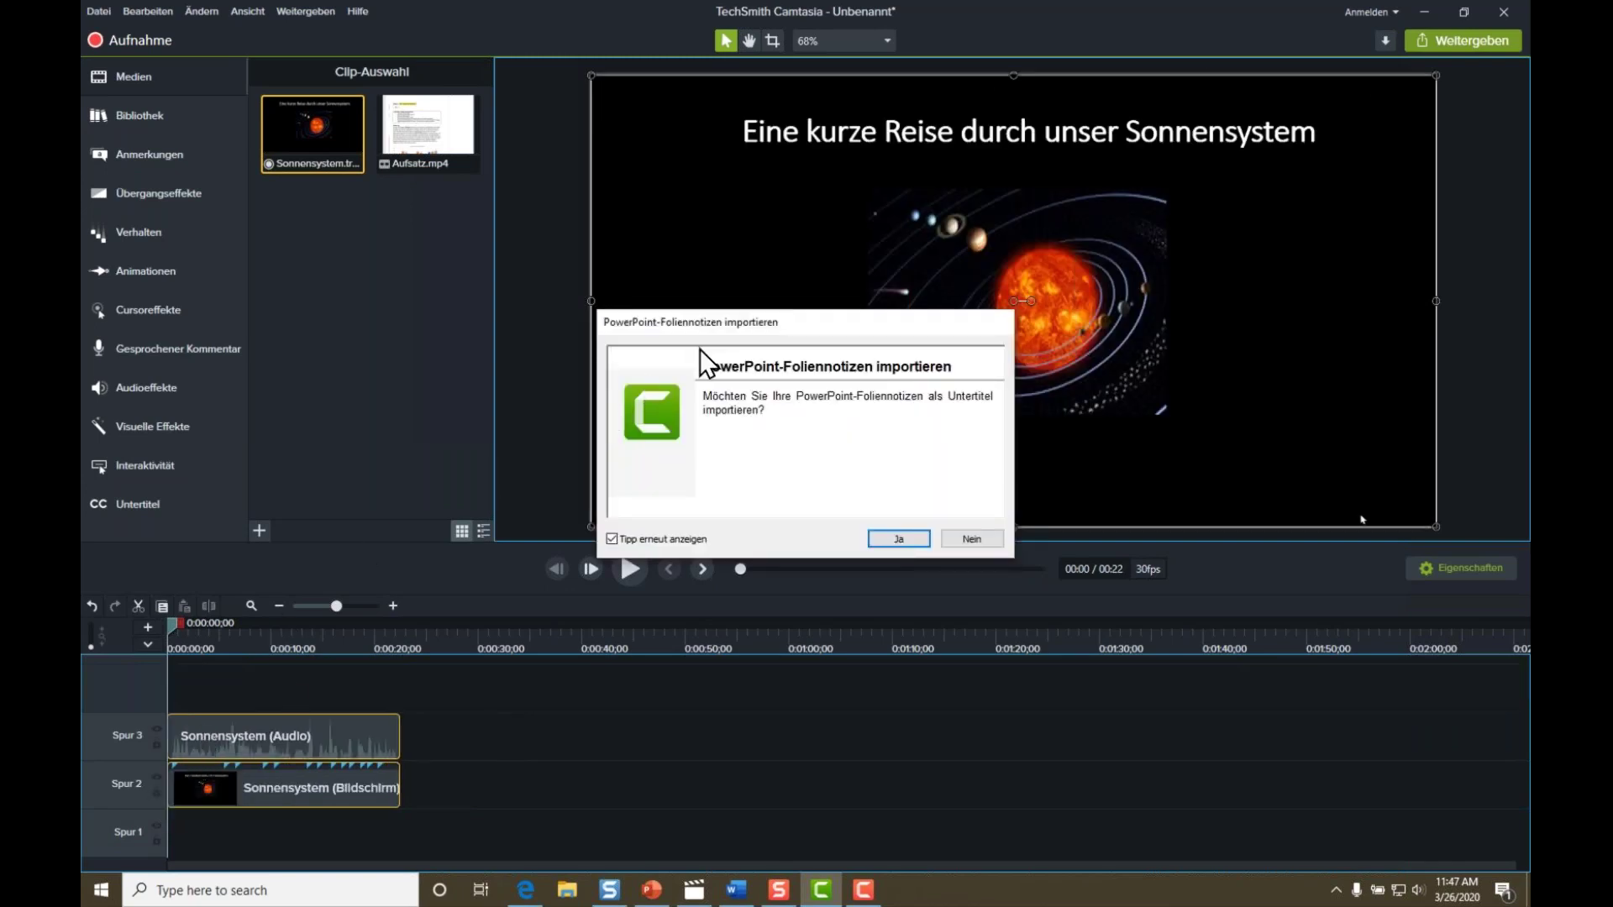
drag(796, 318, 816, 233)
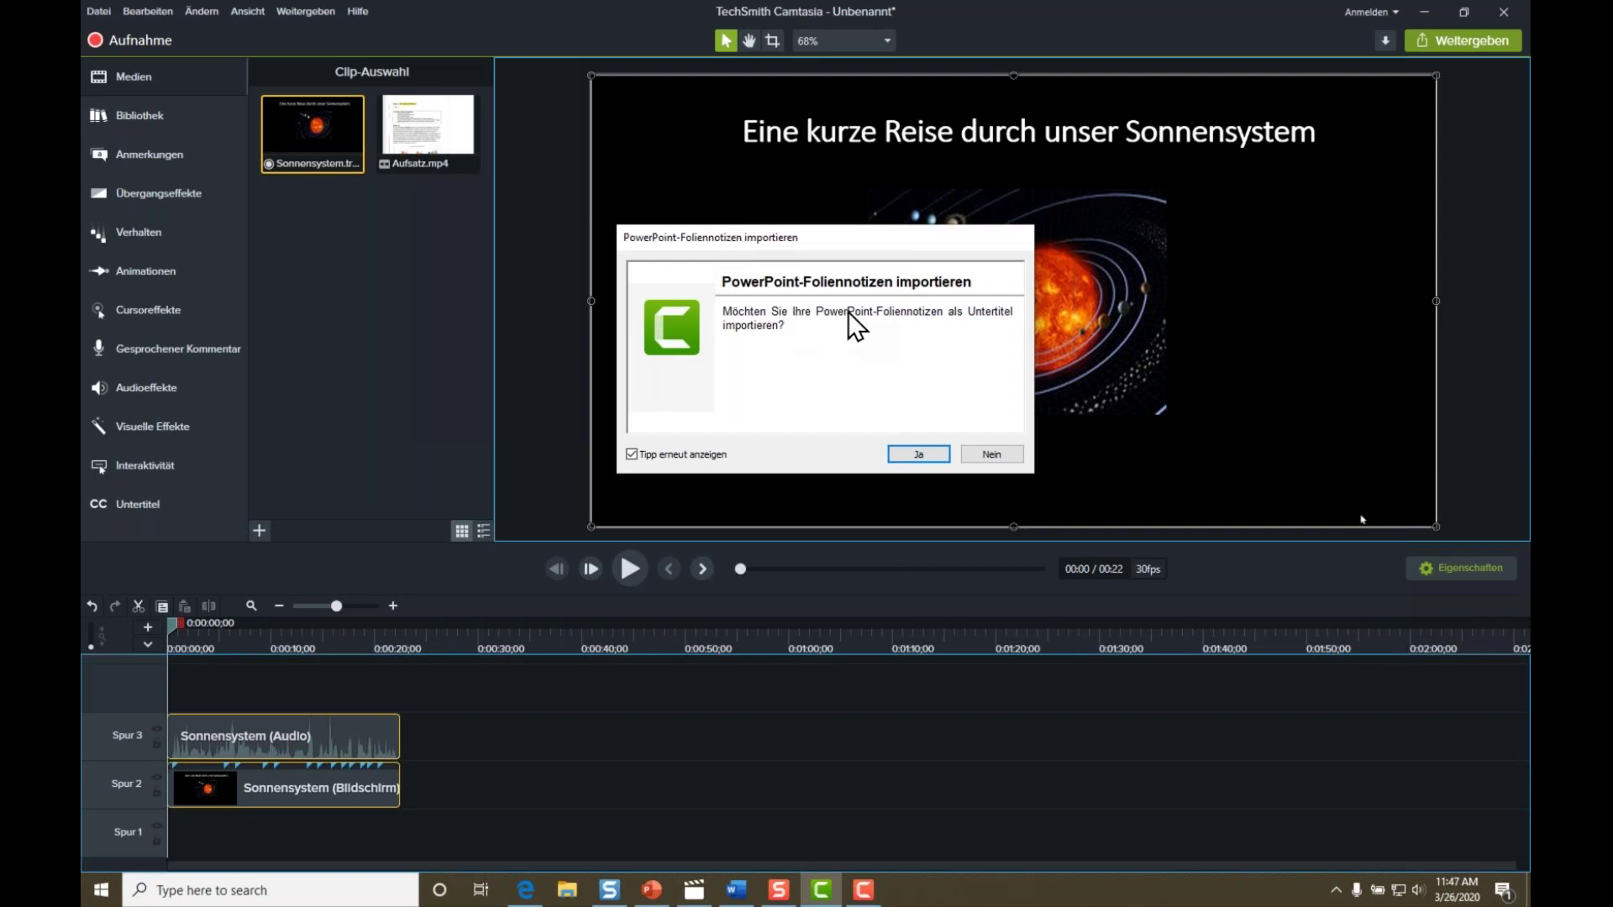
click(919, 453)
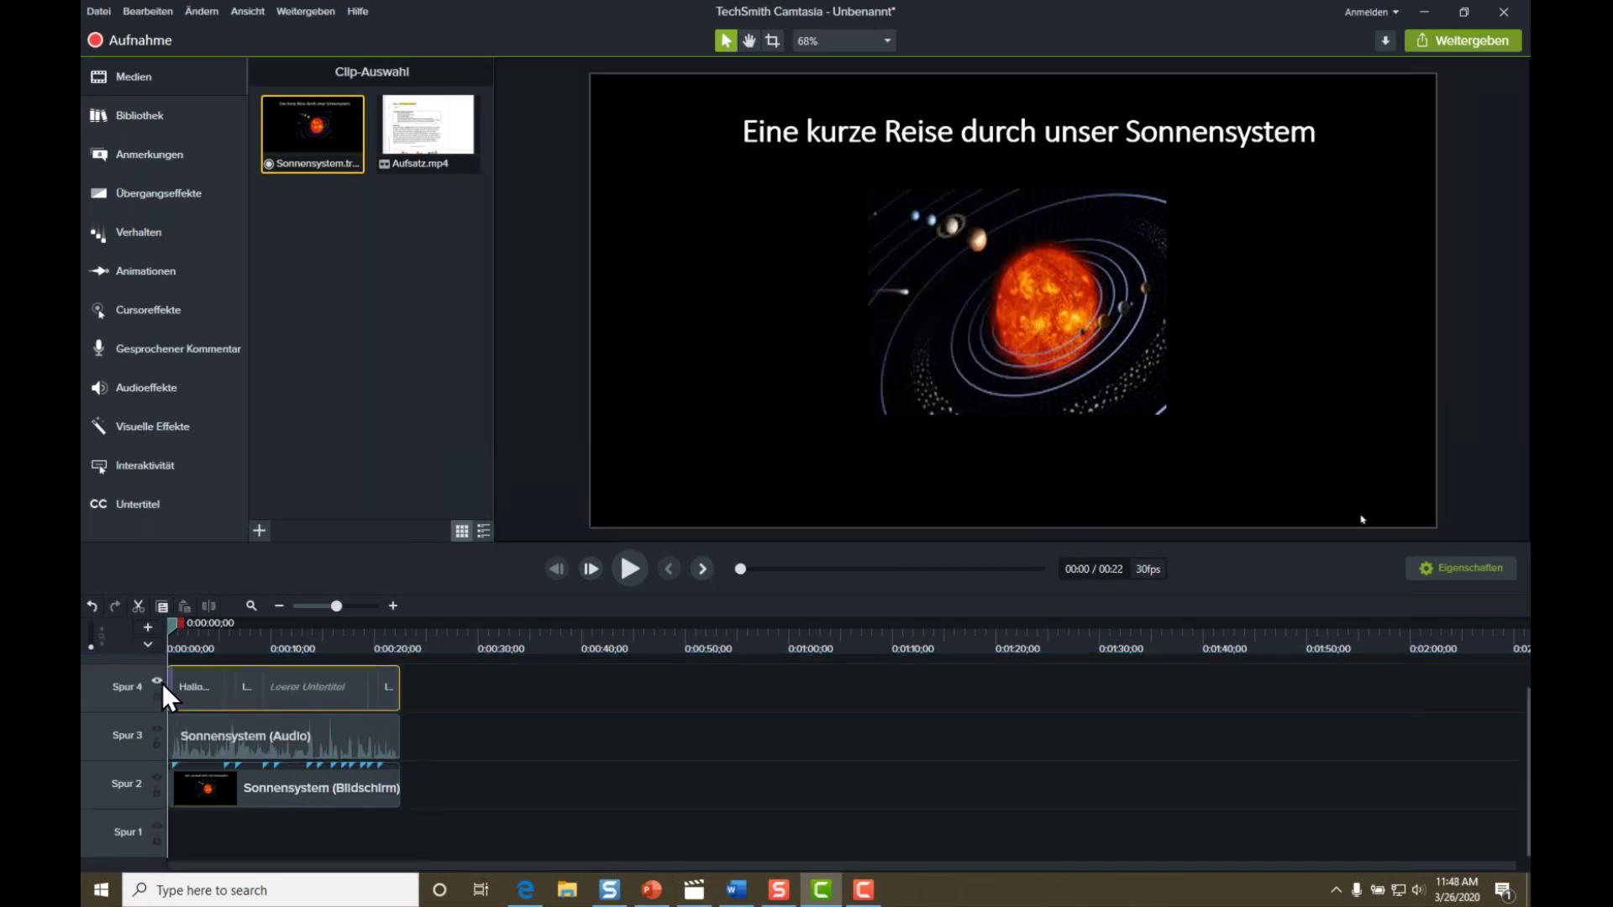
Hide the caption track, zoom in on the timeline and increase the track height.
click(160, 683)
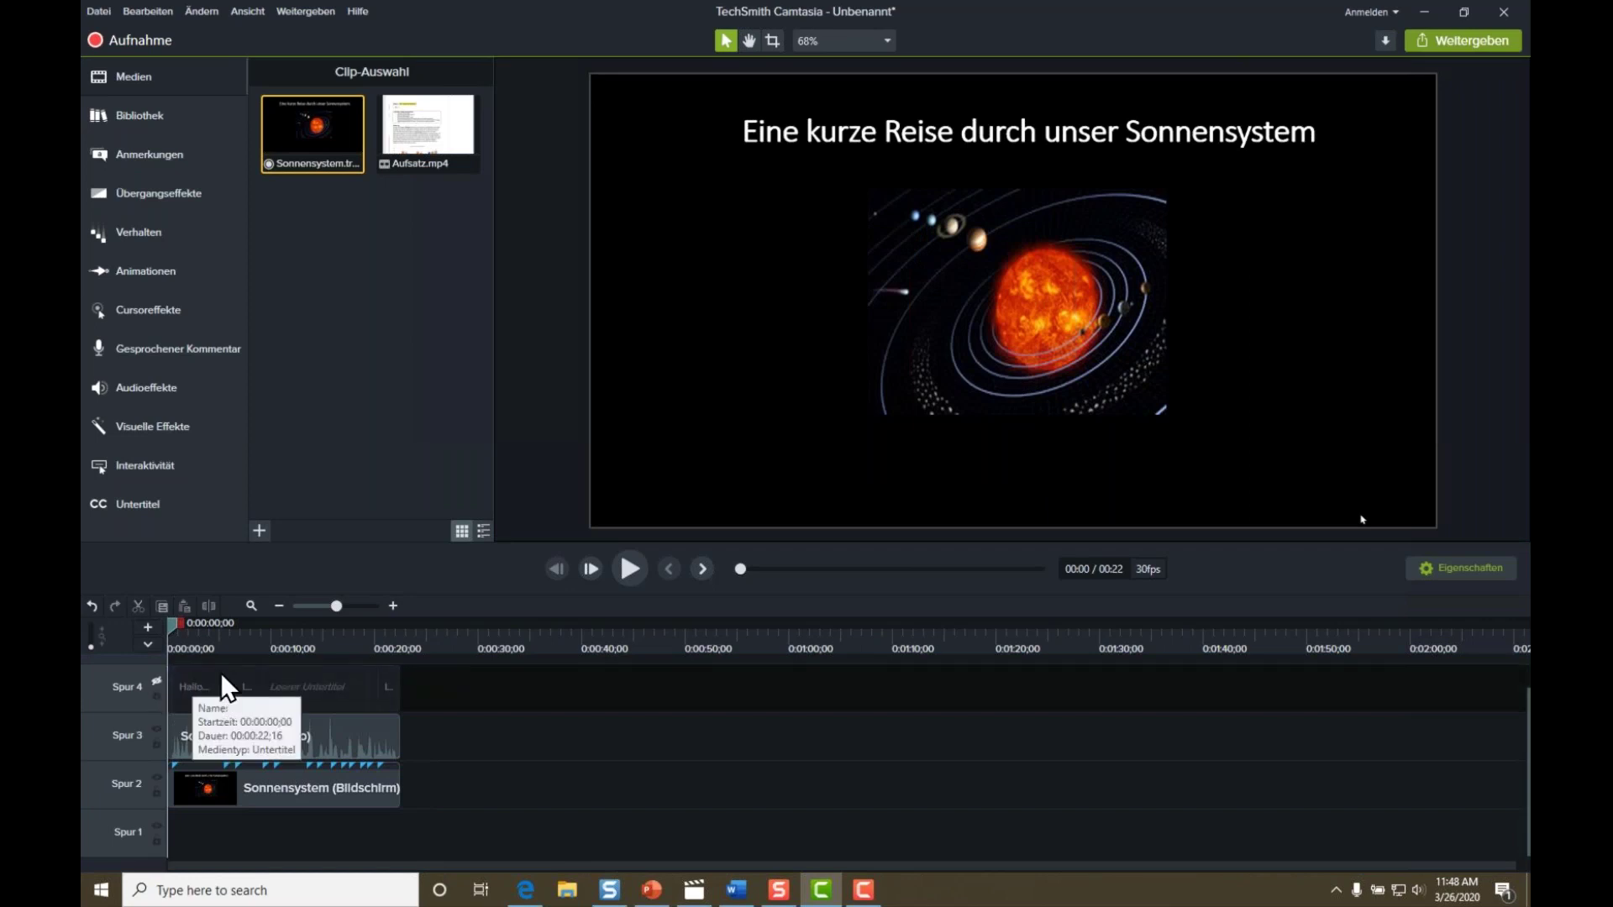
drag(171, 627, 176, 627)
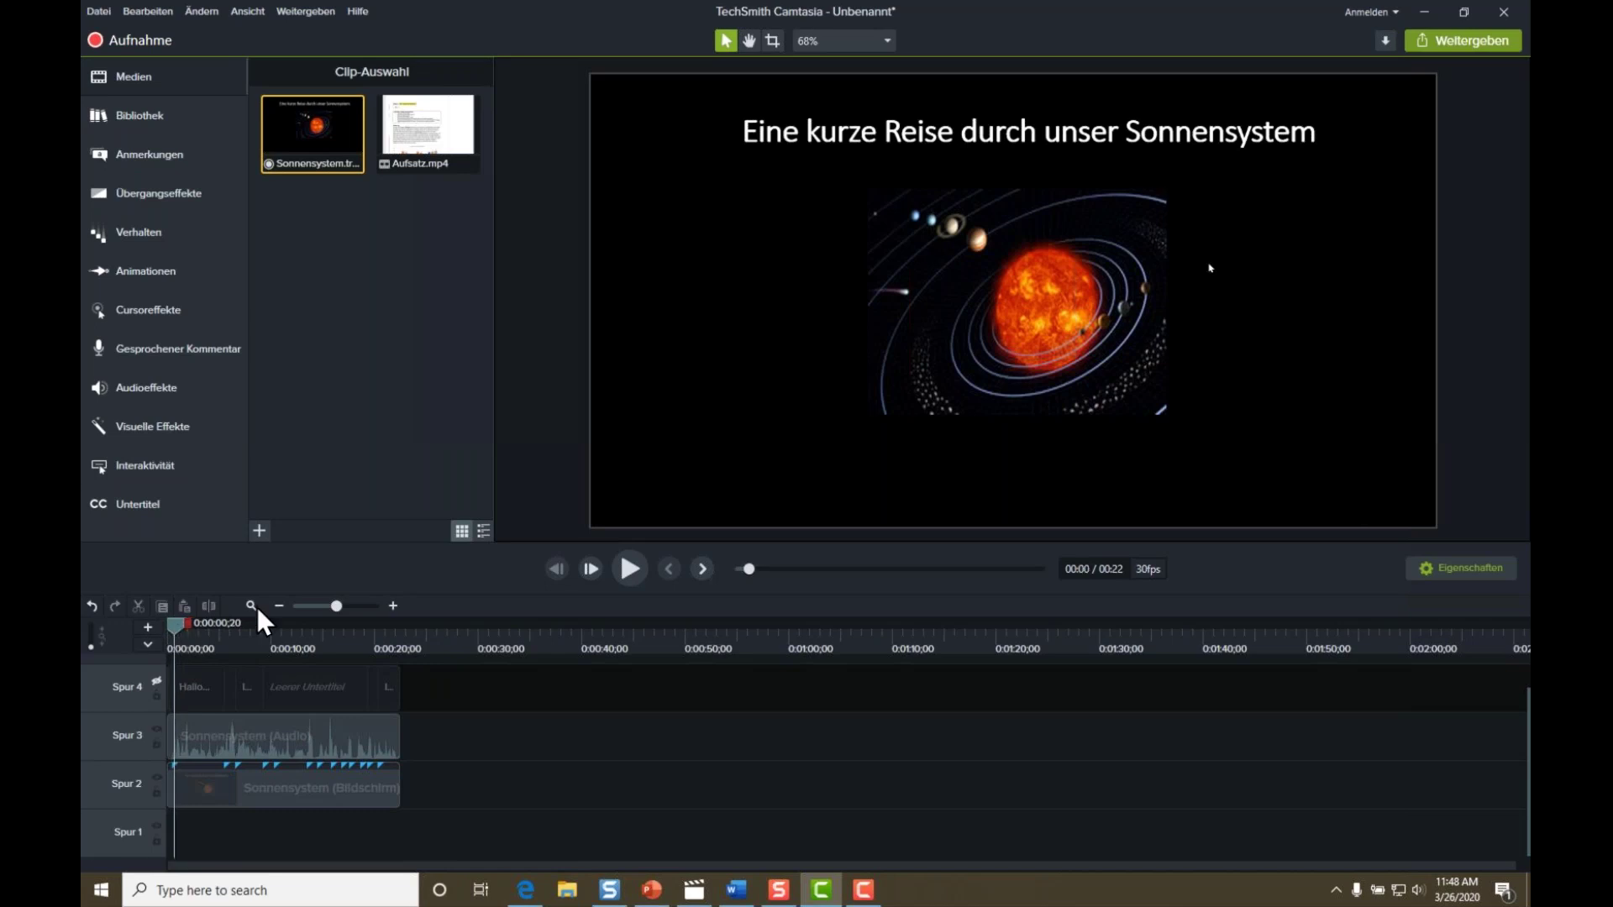
click(392, 605)
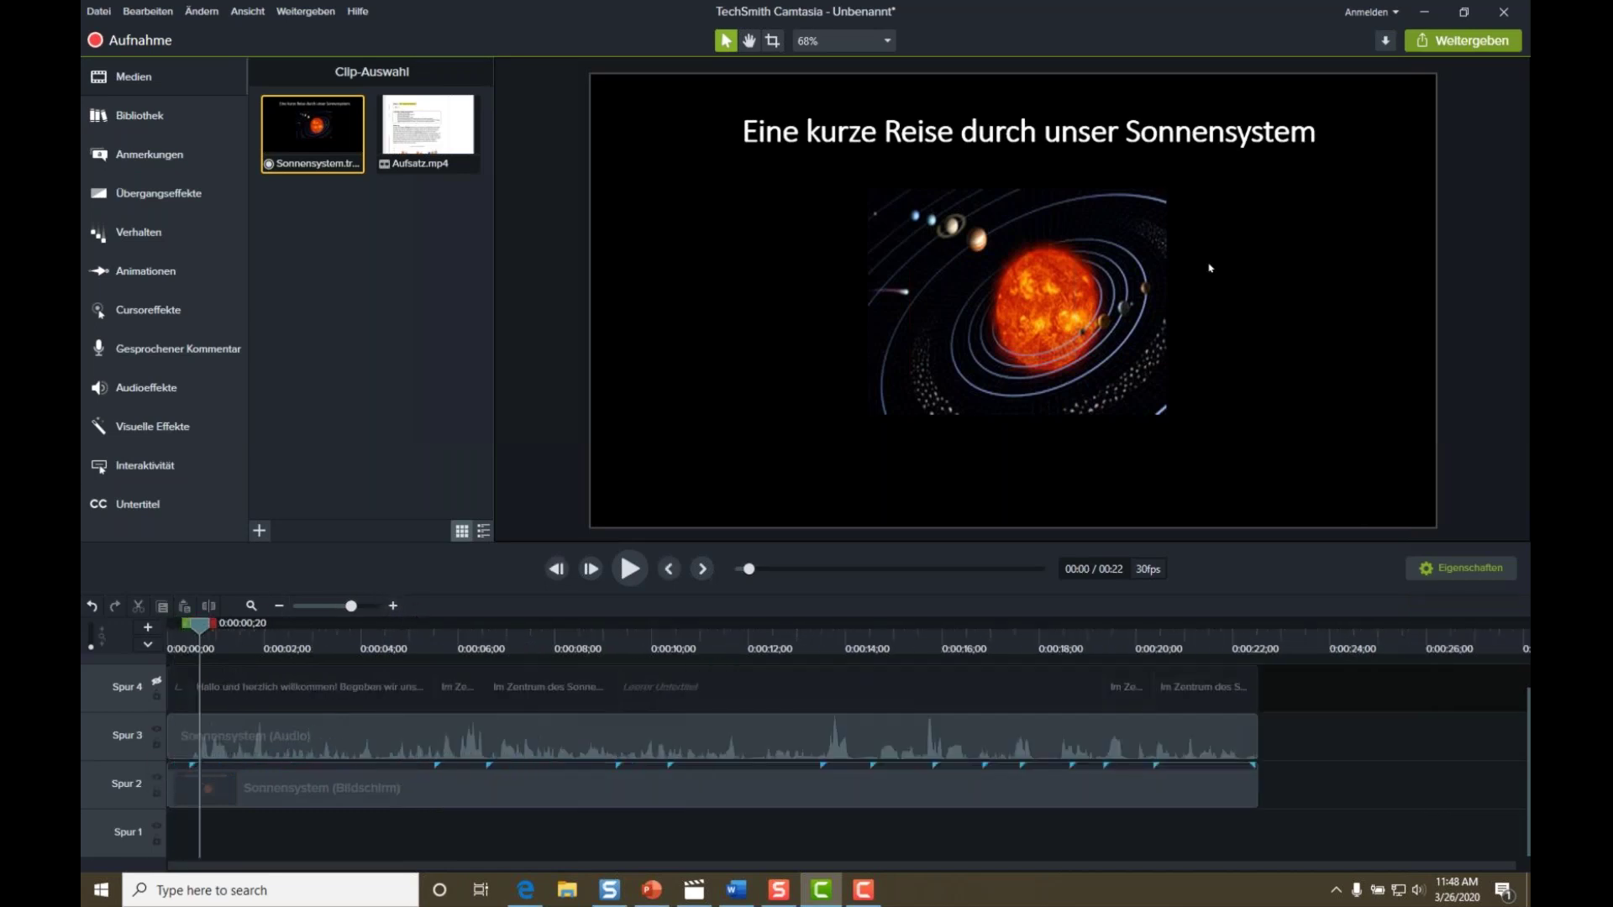
drag(144, 736, 143, 648)
scroll(219, 781, up, 1)
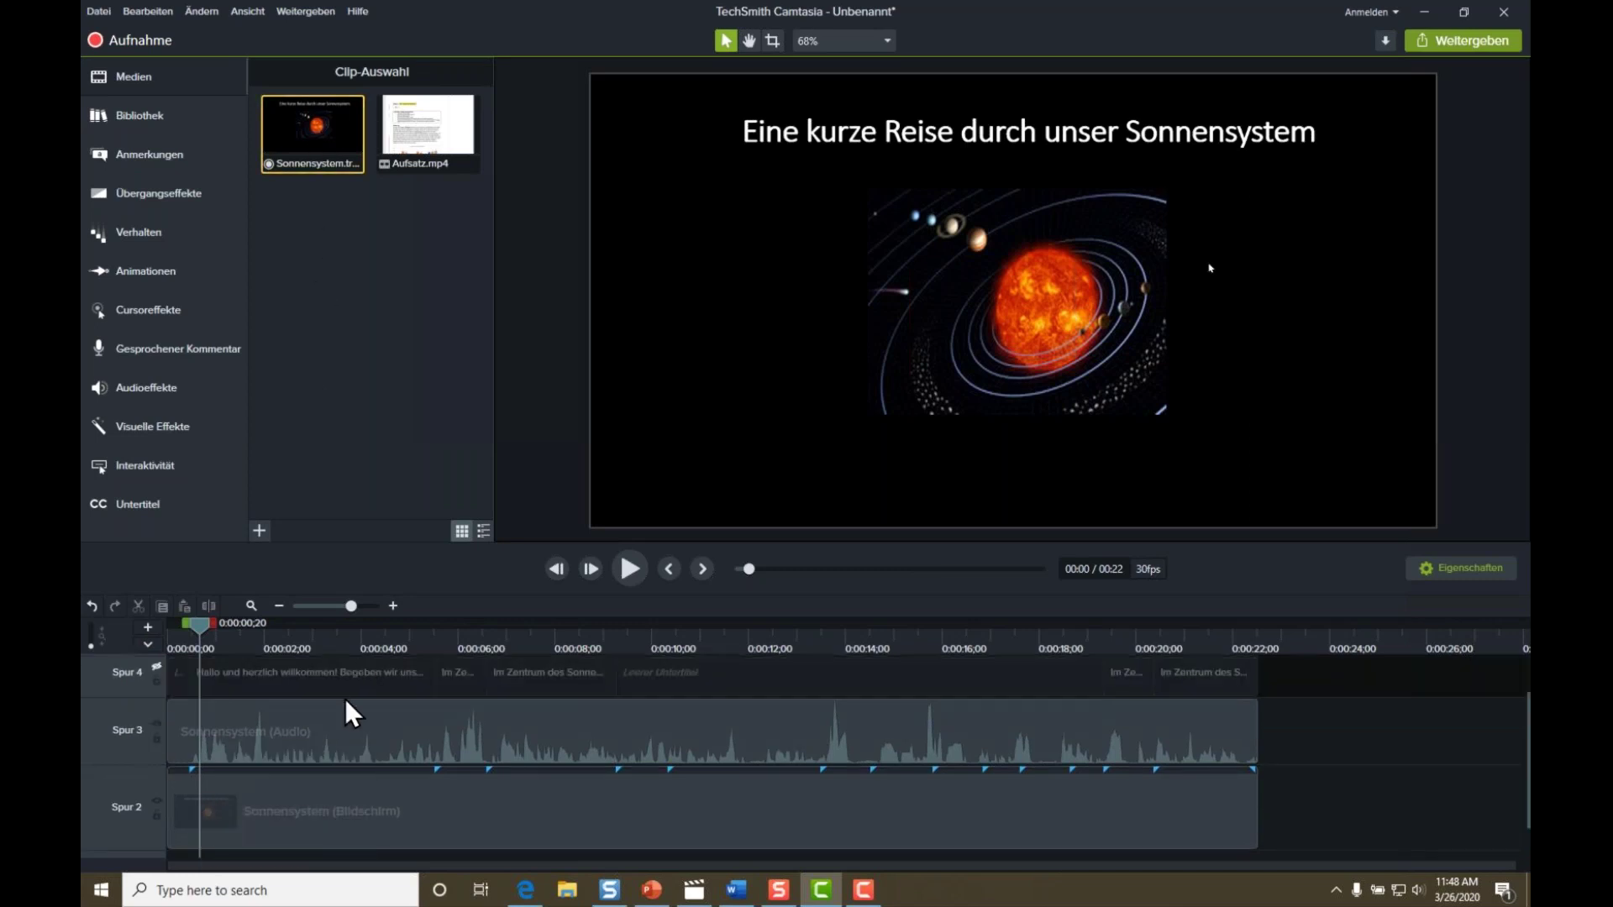
Examine the separate Sonnensystem screen and audio clips and the context options for the screen clip.
click(269, 811)
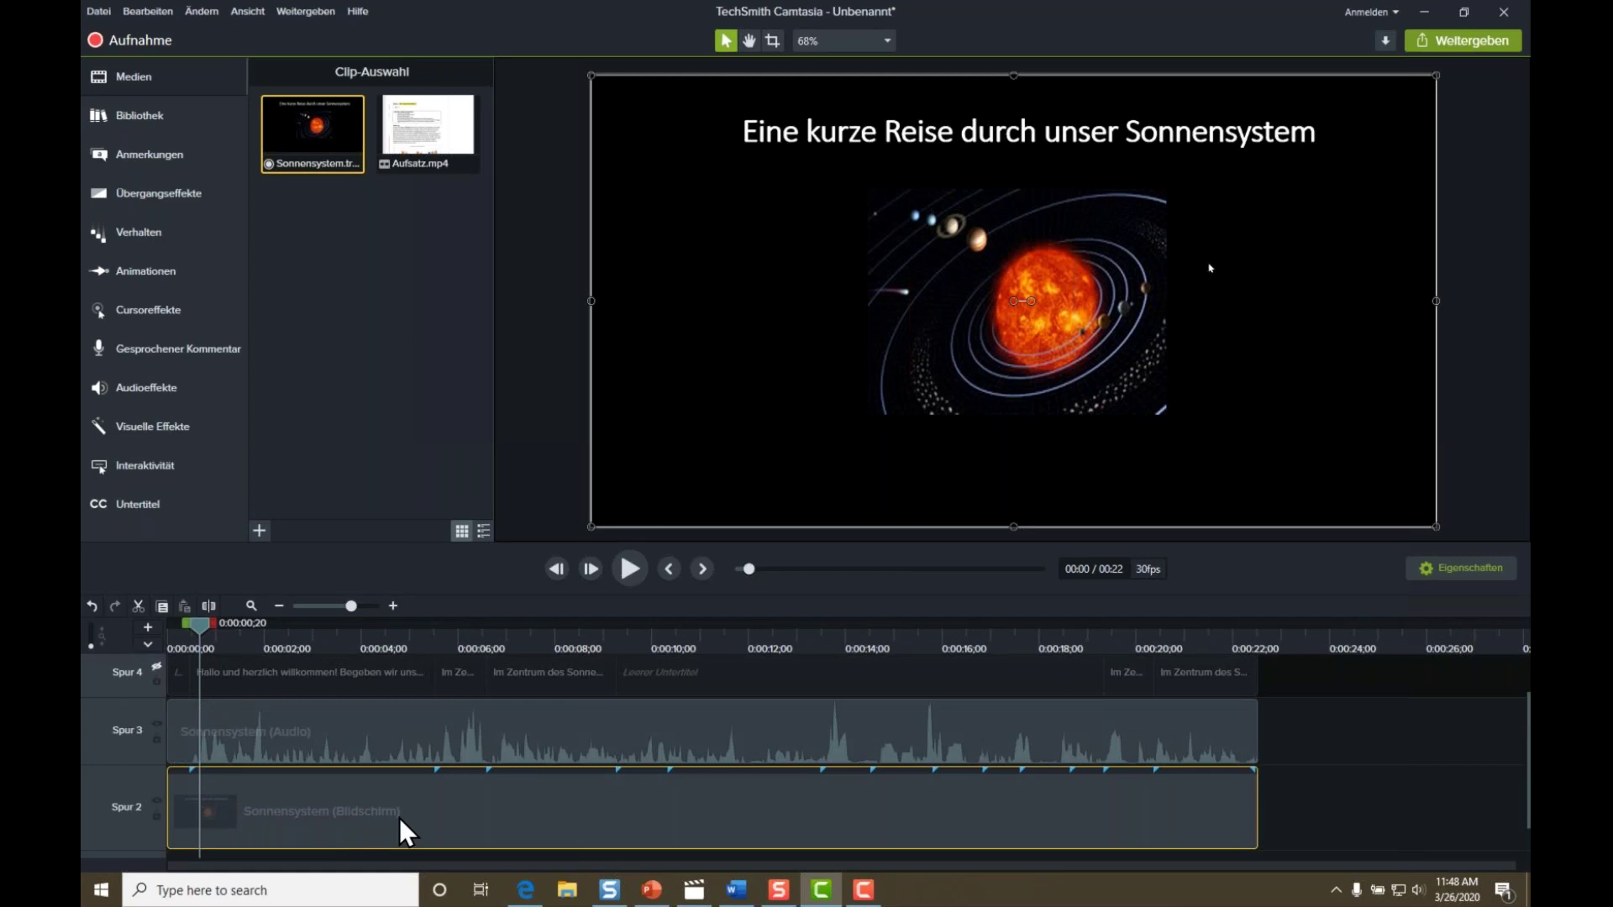
click(365, 728)
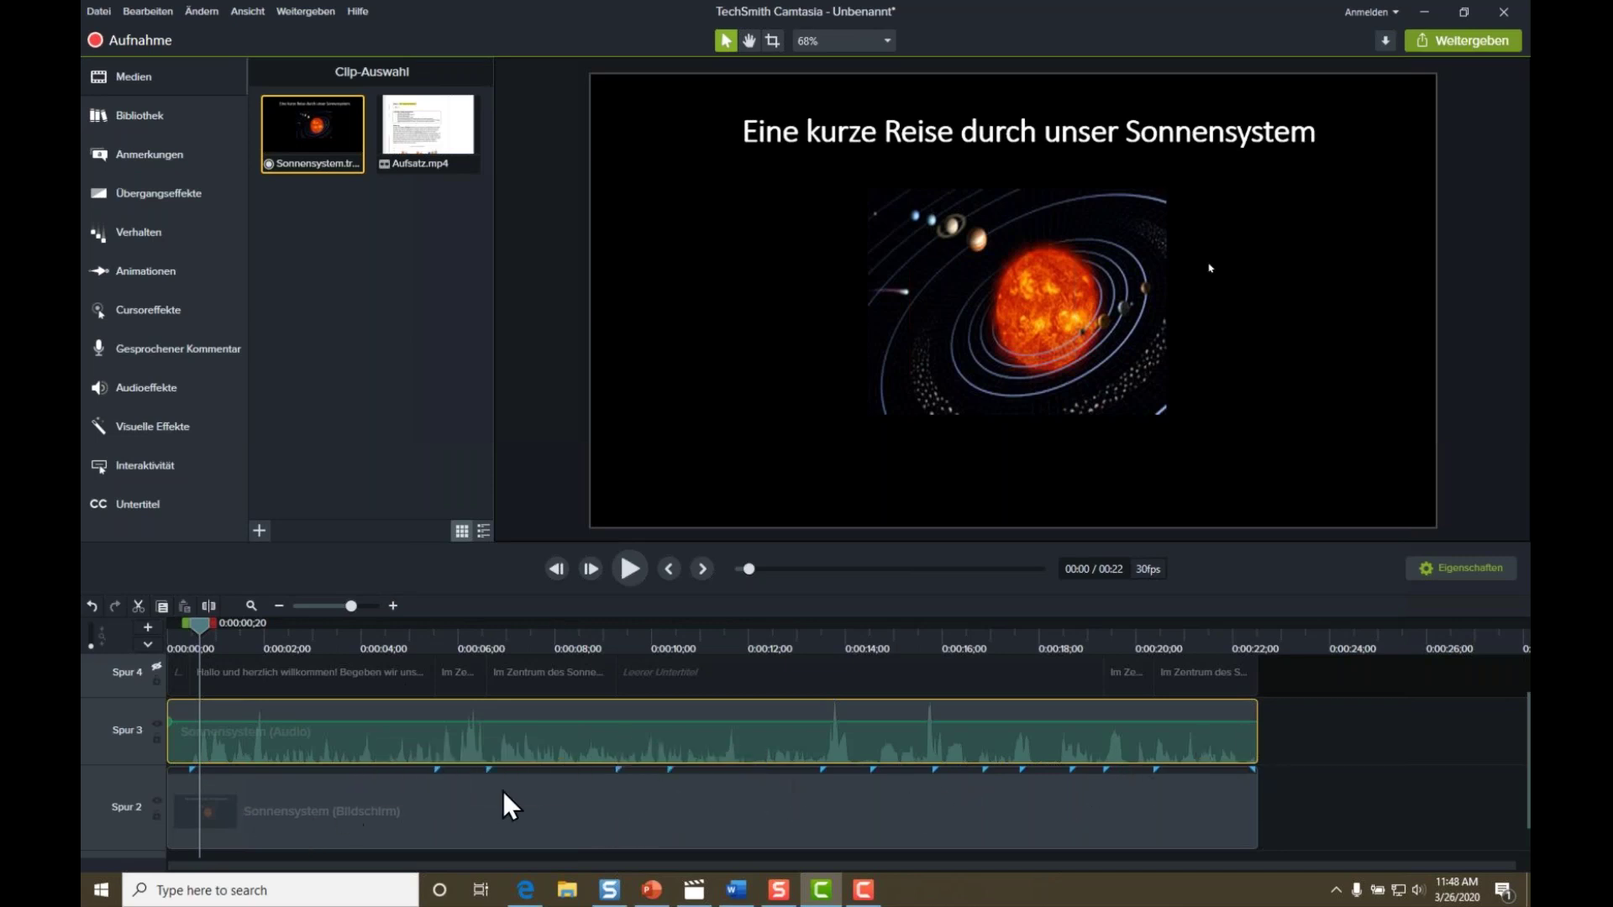
right_click(414, 815)
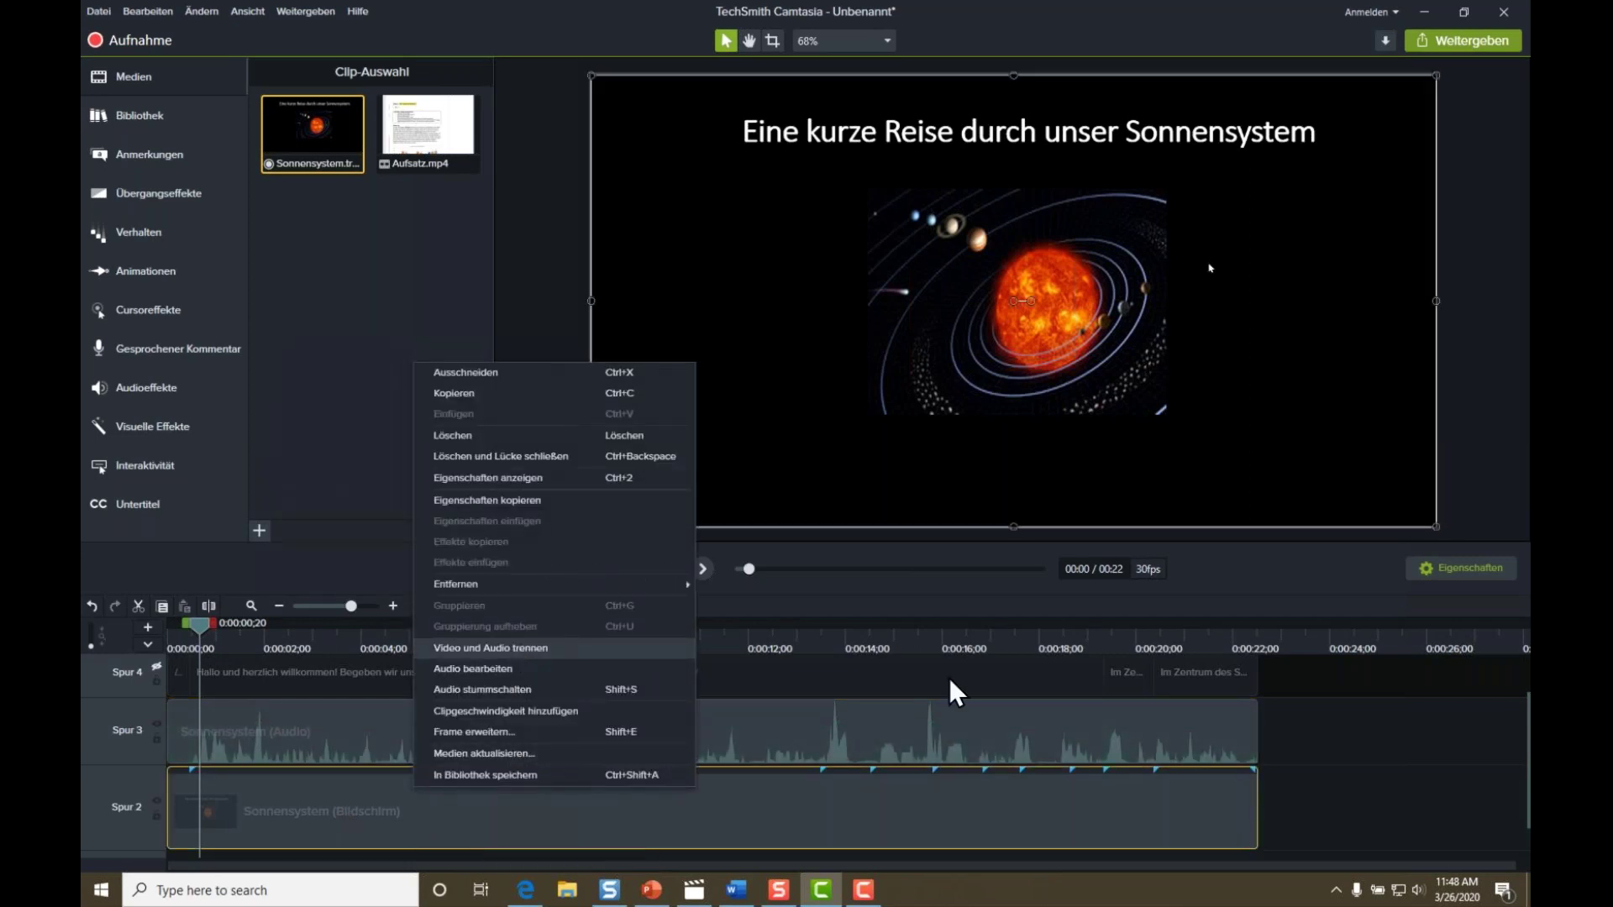
click(1269, 731)
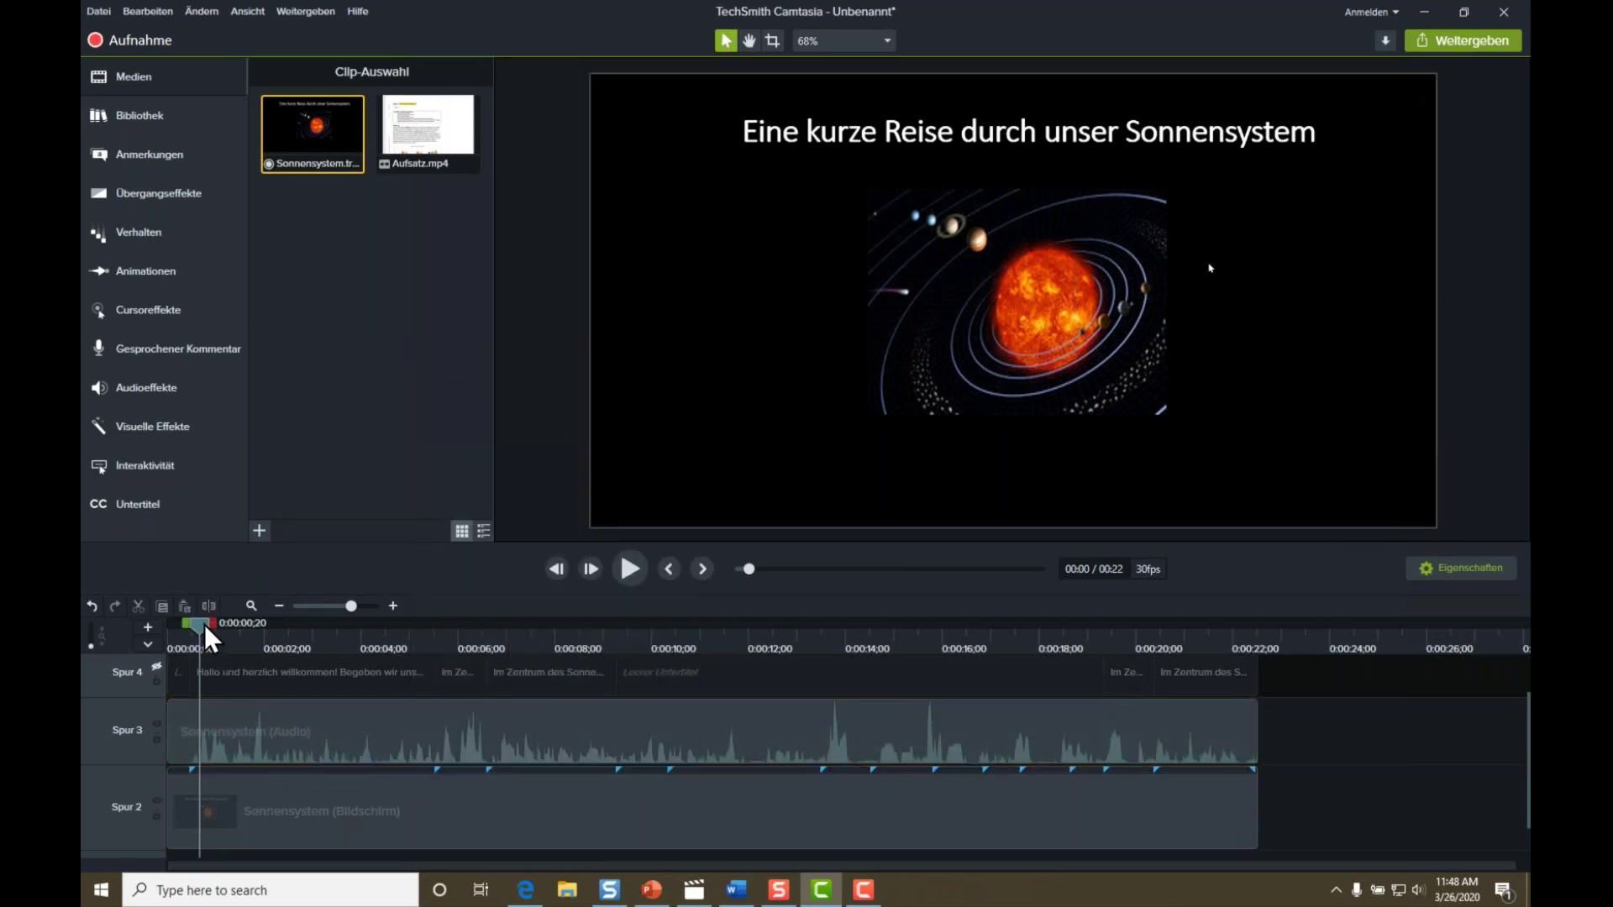
Play the opening to find the cut point, and cut about the first 5.7 seconds from the Sonnensystem screen and audio clips.
drag(199, 626, 410, 628)
click(389, 629)
click(627, 562)
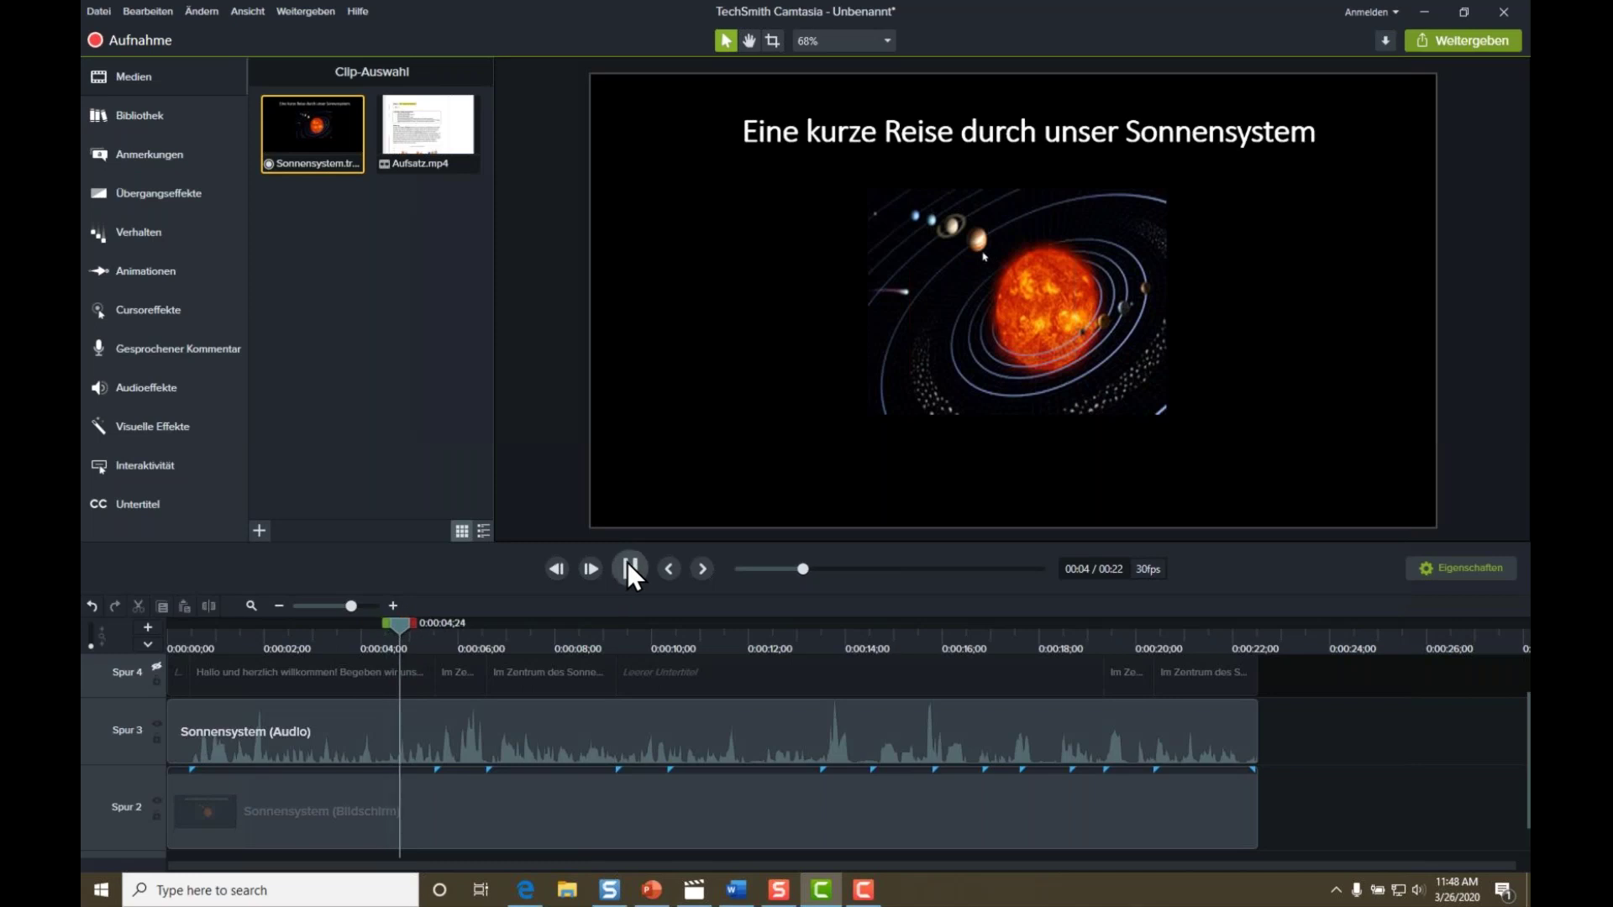
drag(494, 629, 156, 634)
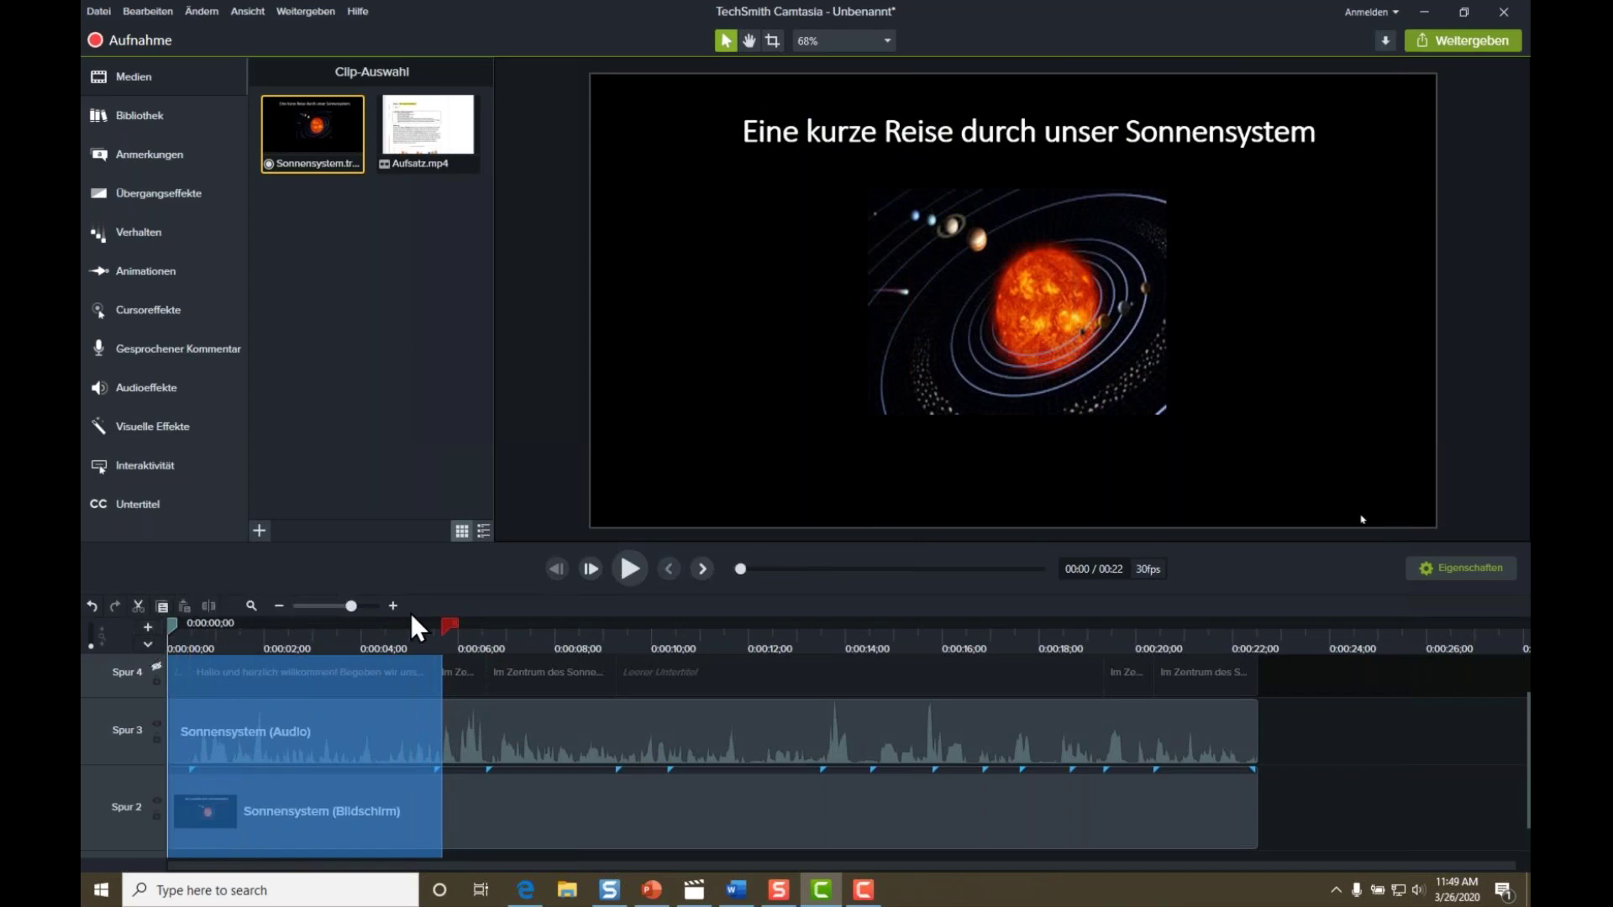
click(141, 608)
Trim the ends of the Sonnensystem audio and screen clips to 0:00:15;16.
drag(291, 623, 487, 625)
click(487, 625)
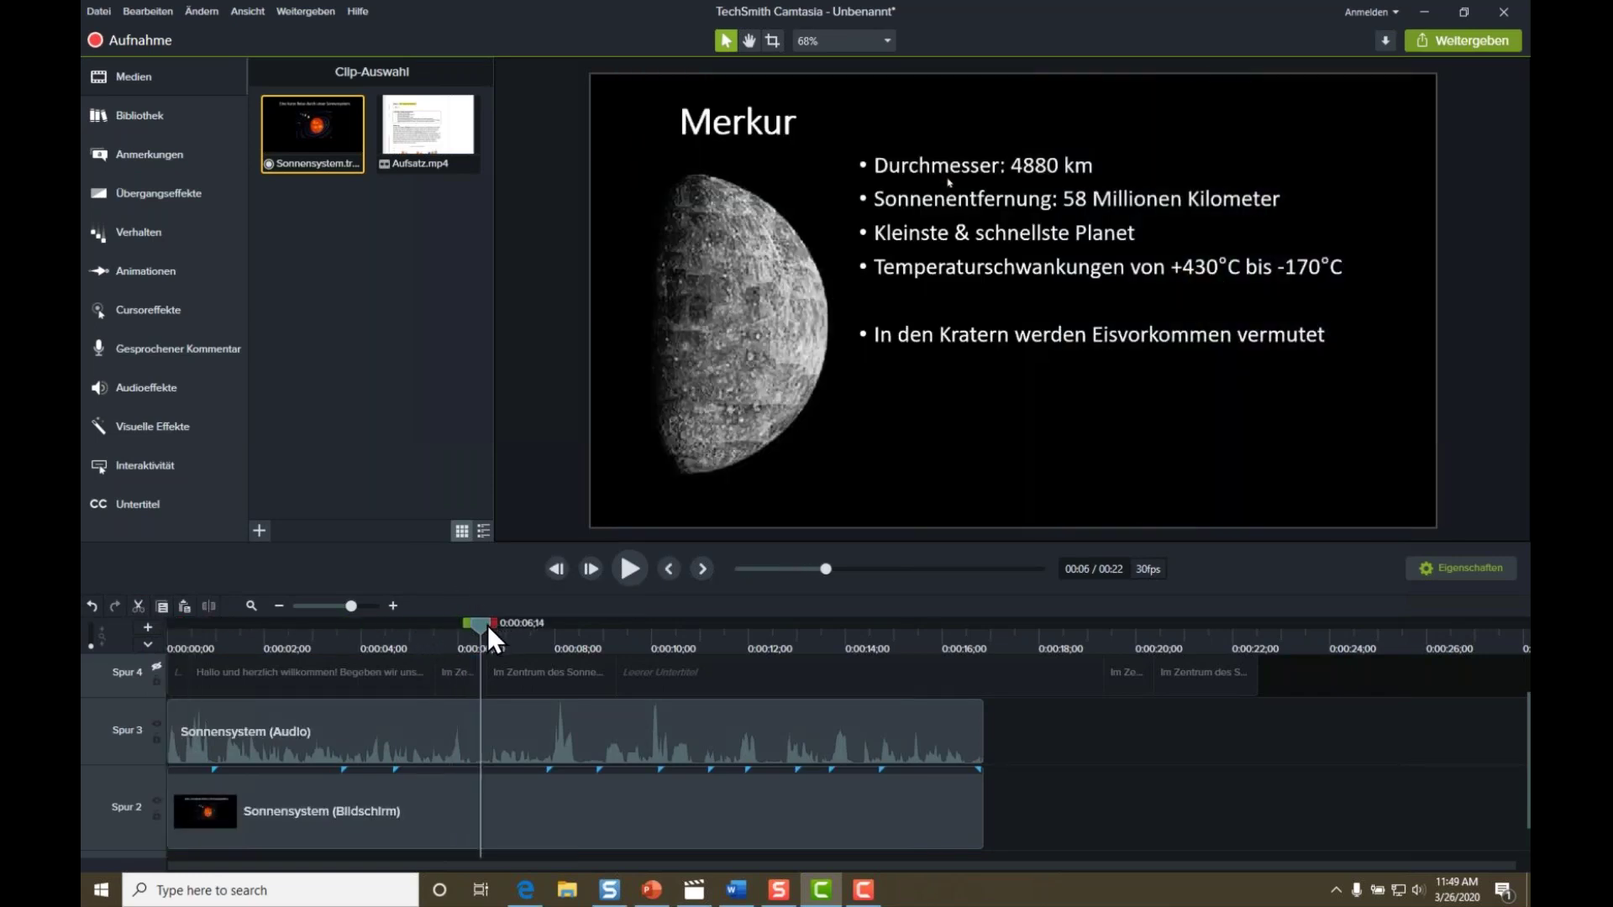
click(344, 388)
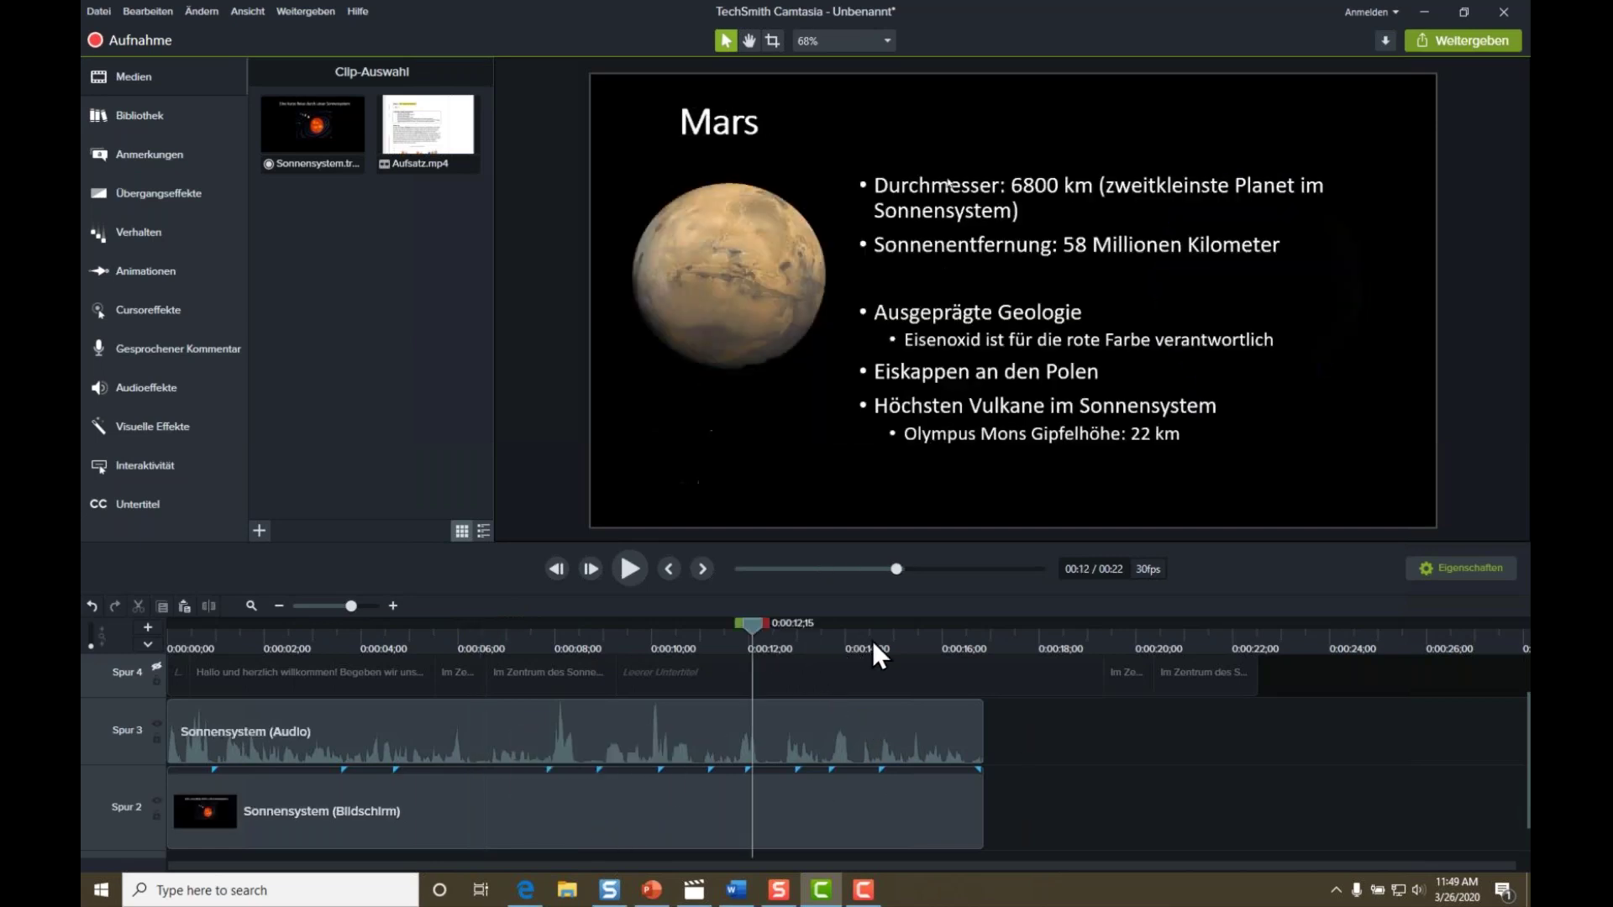
click(920, 642)
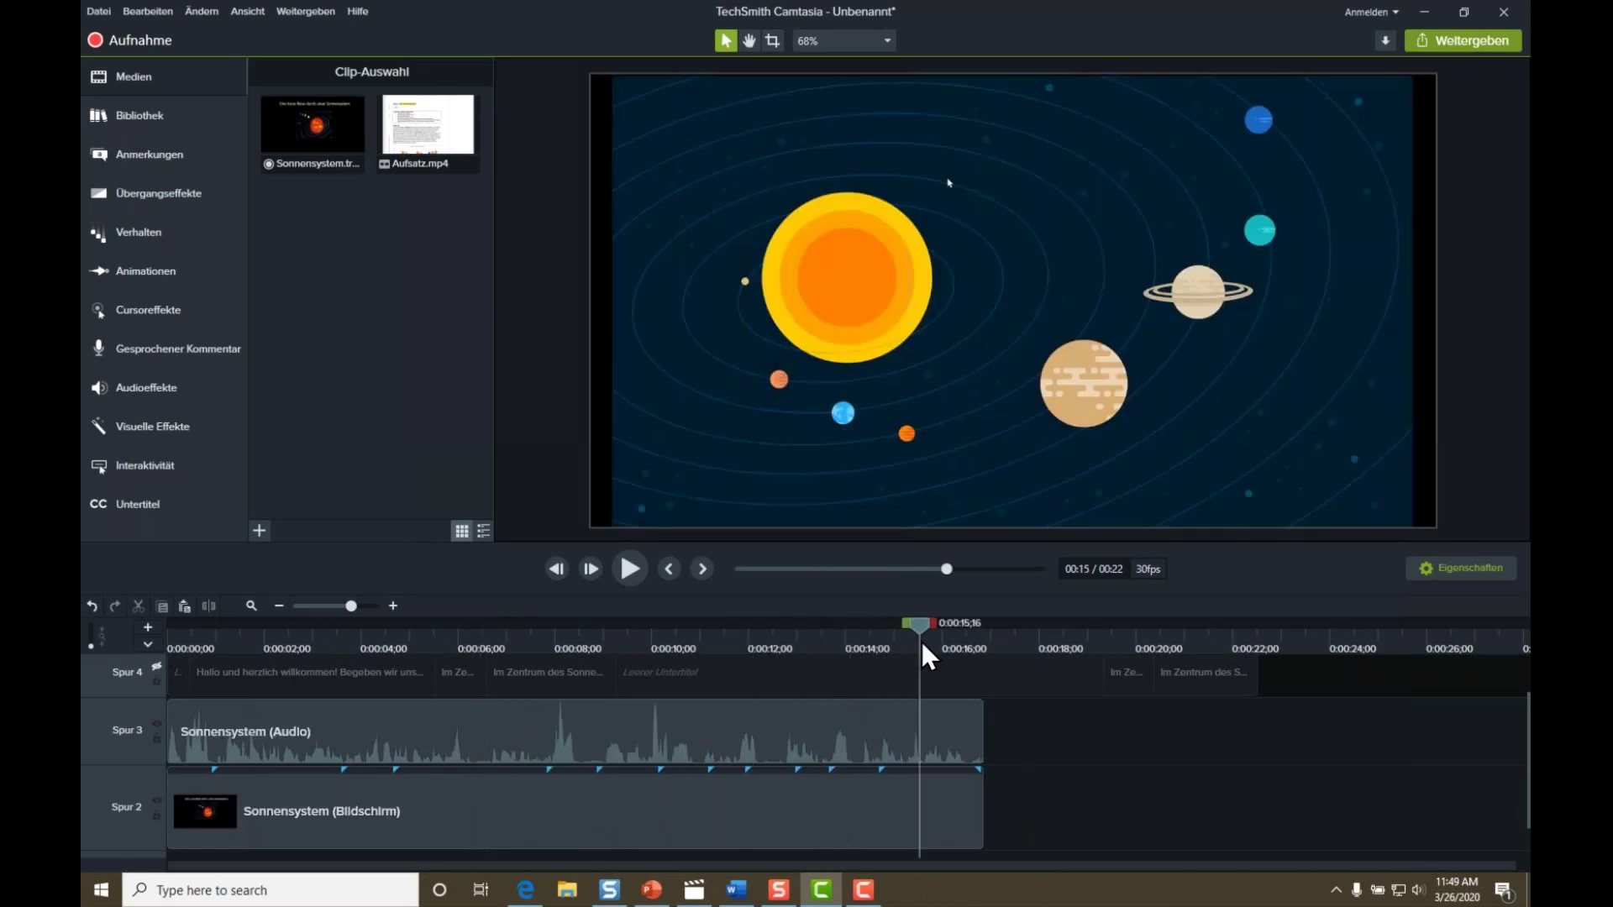
click(979, 723)
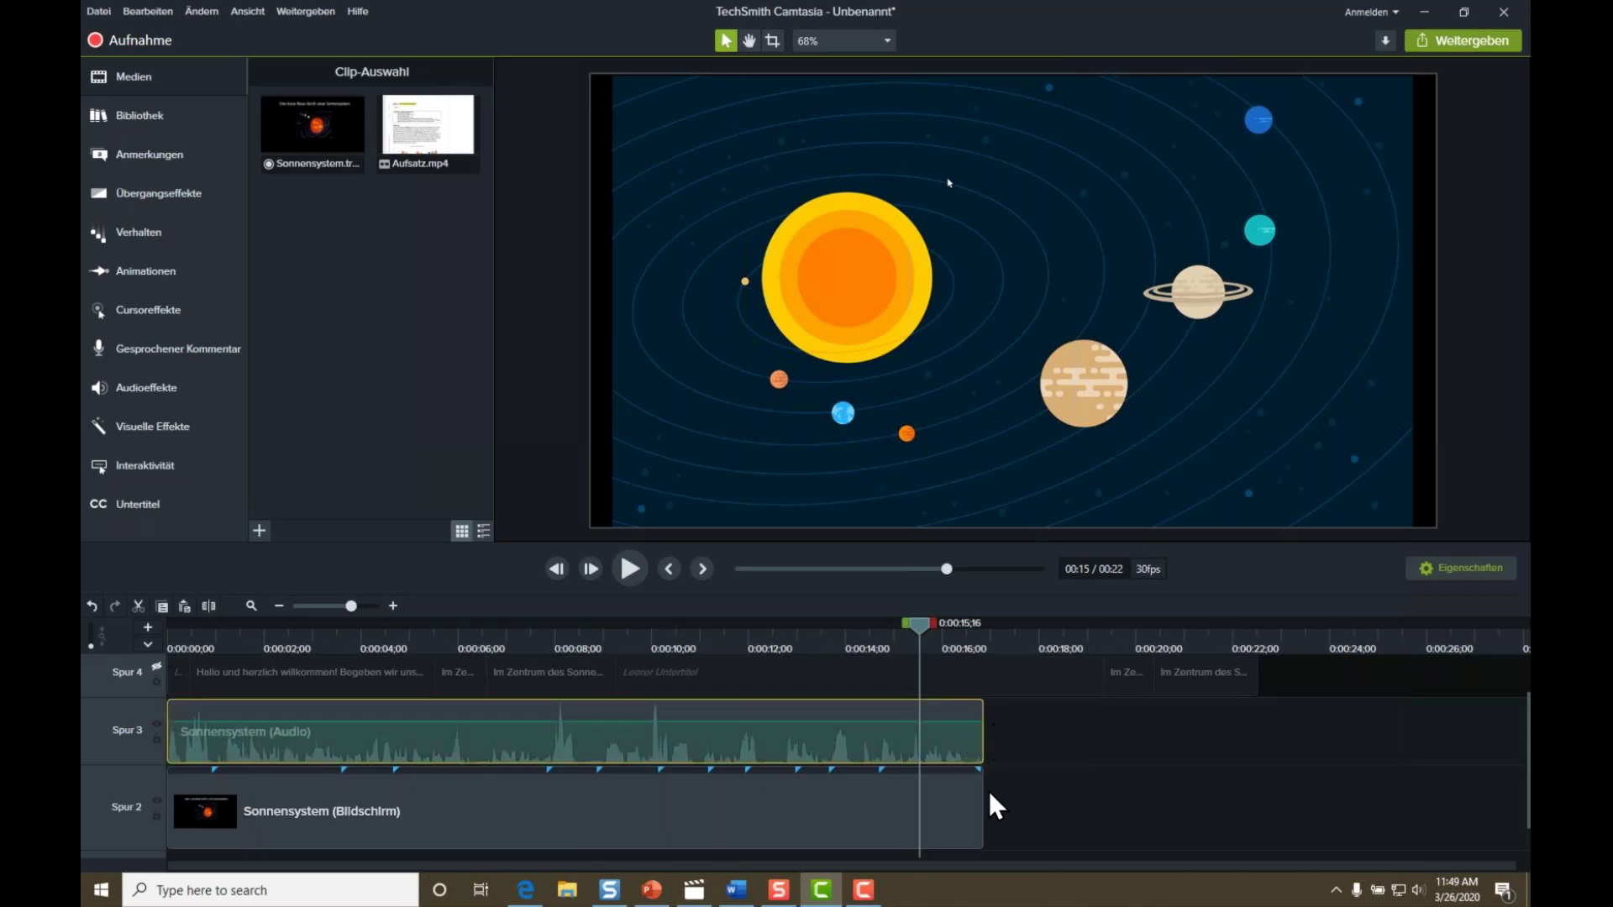
drag(983, 711, 925, 711)
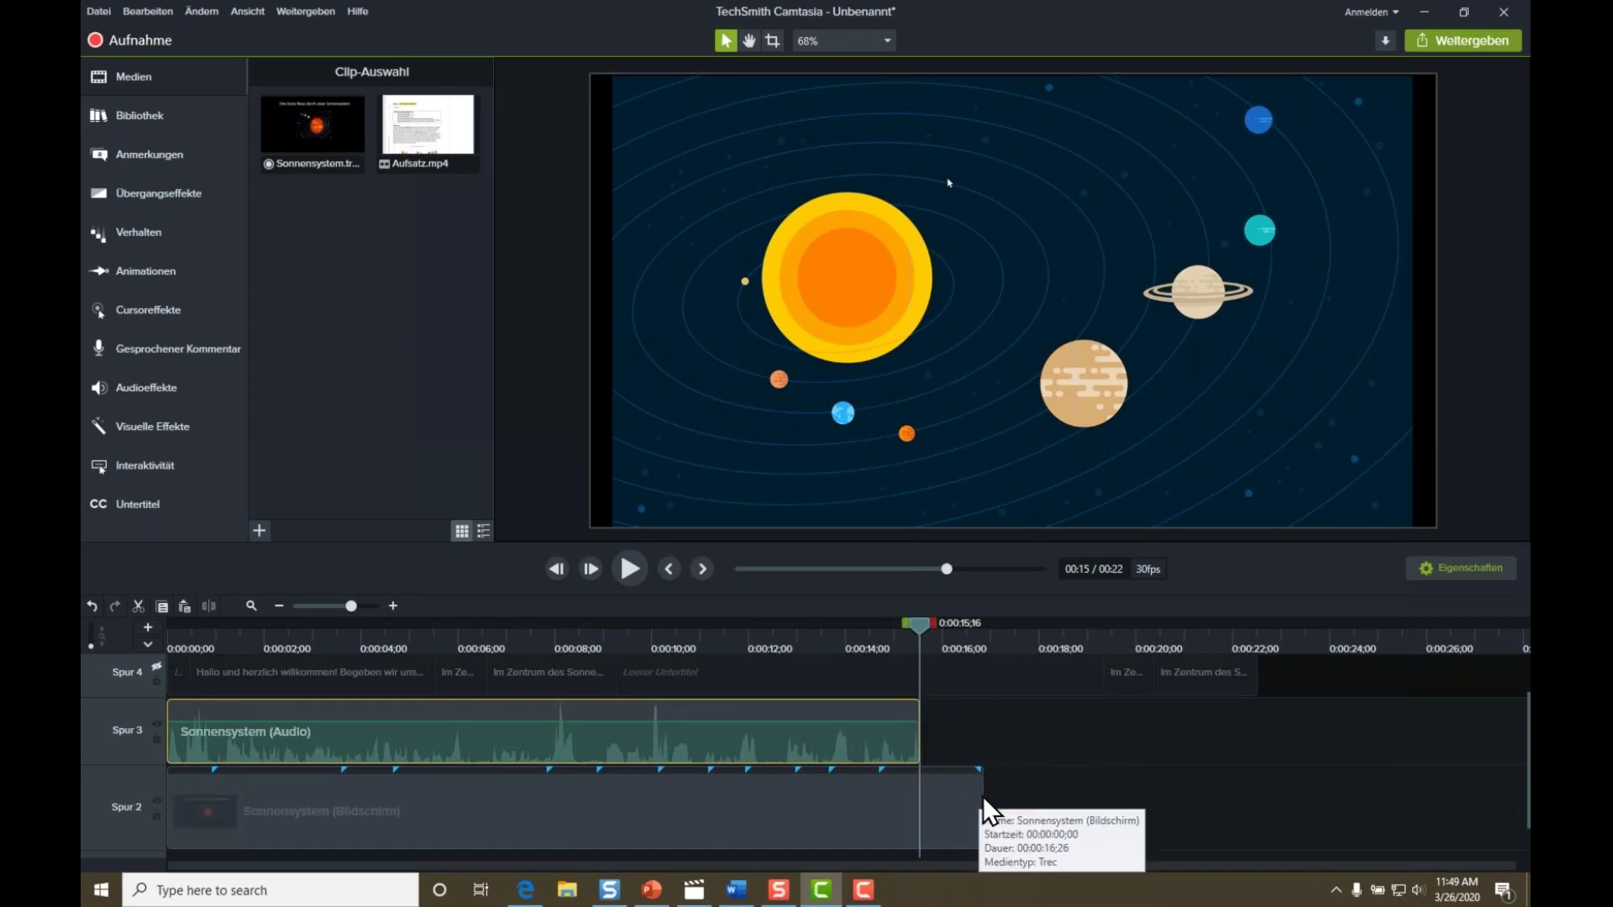
drag(981, 805, 920, 807)
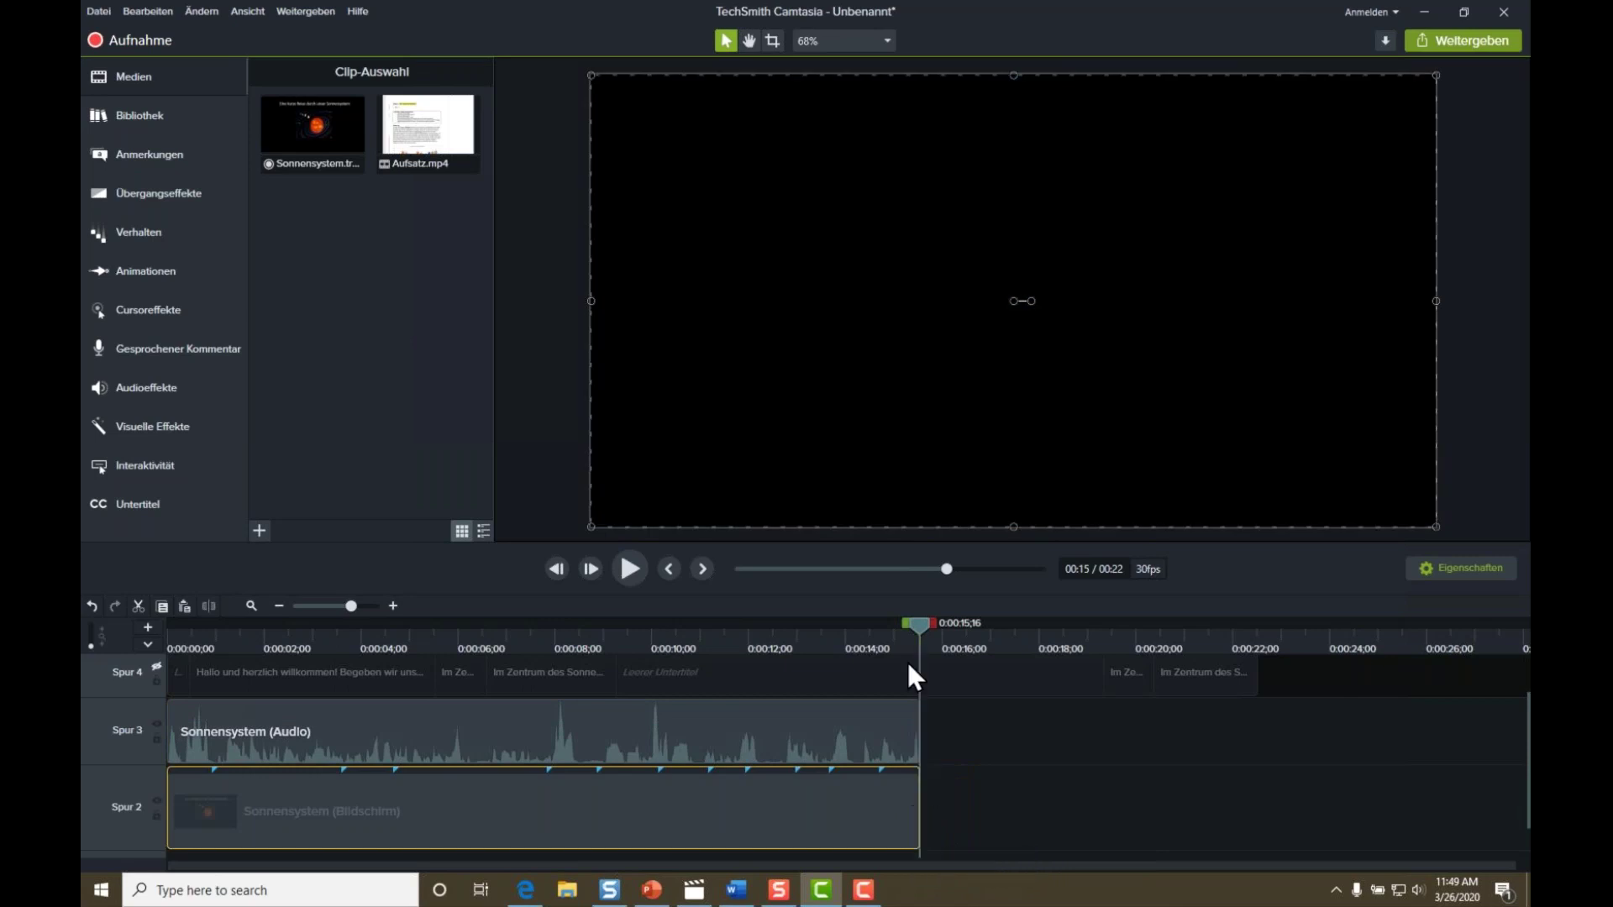
Place Aufsatz.mp4 on Spur 2 directly after the Sonnensystem screen clip.
drag(860, 630, 806, 647)
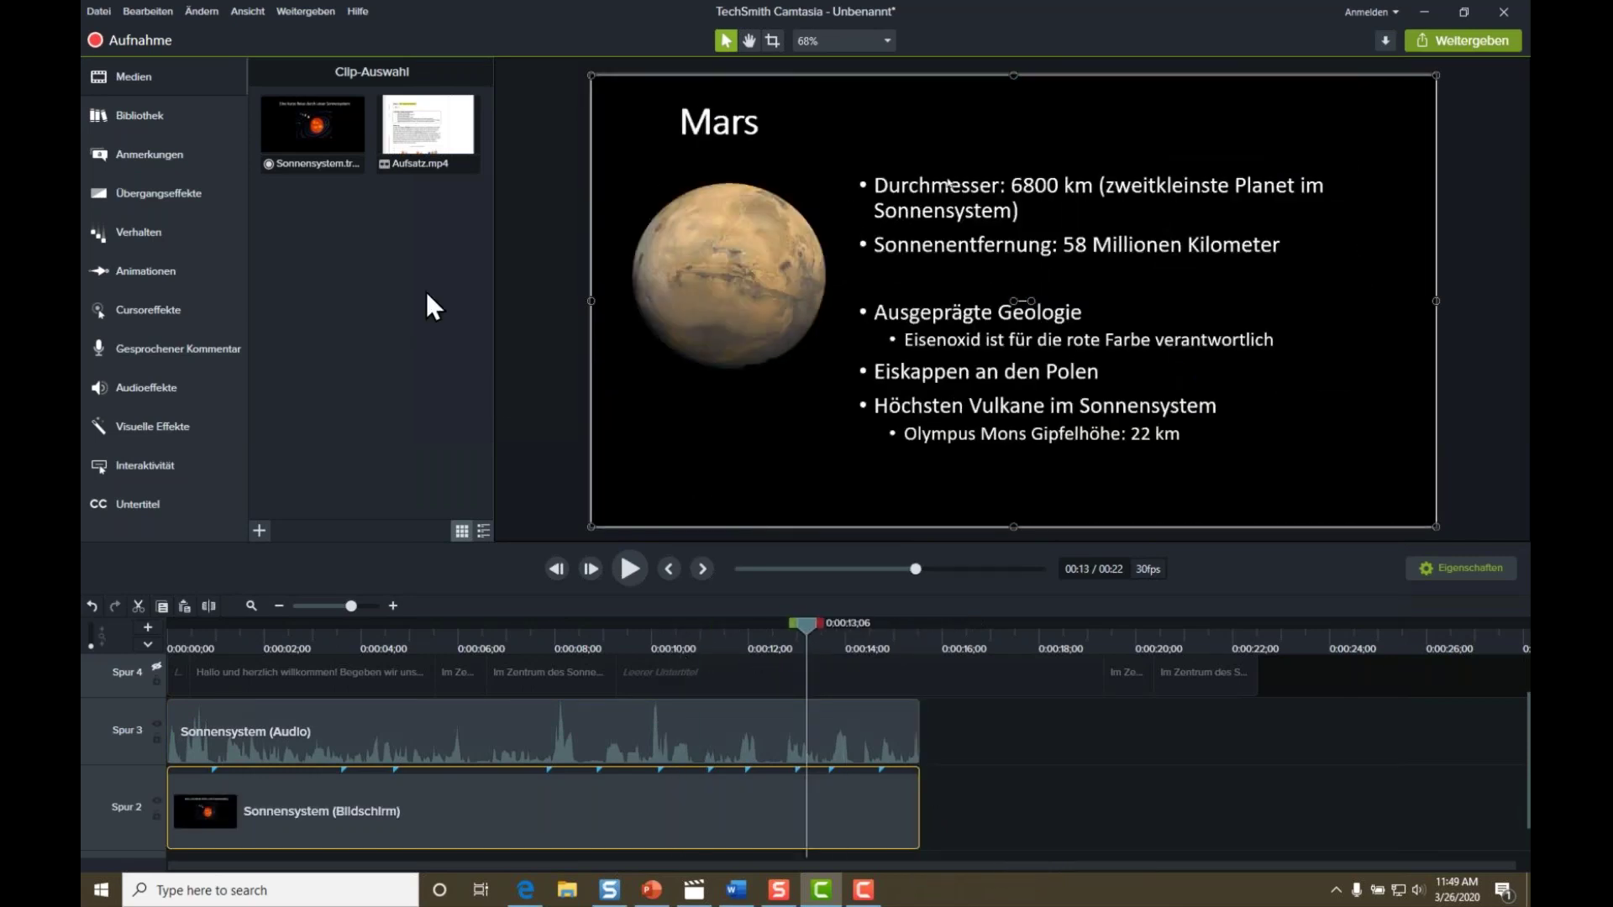
click(425, 134)
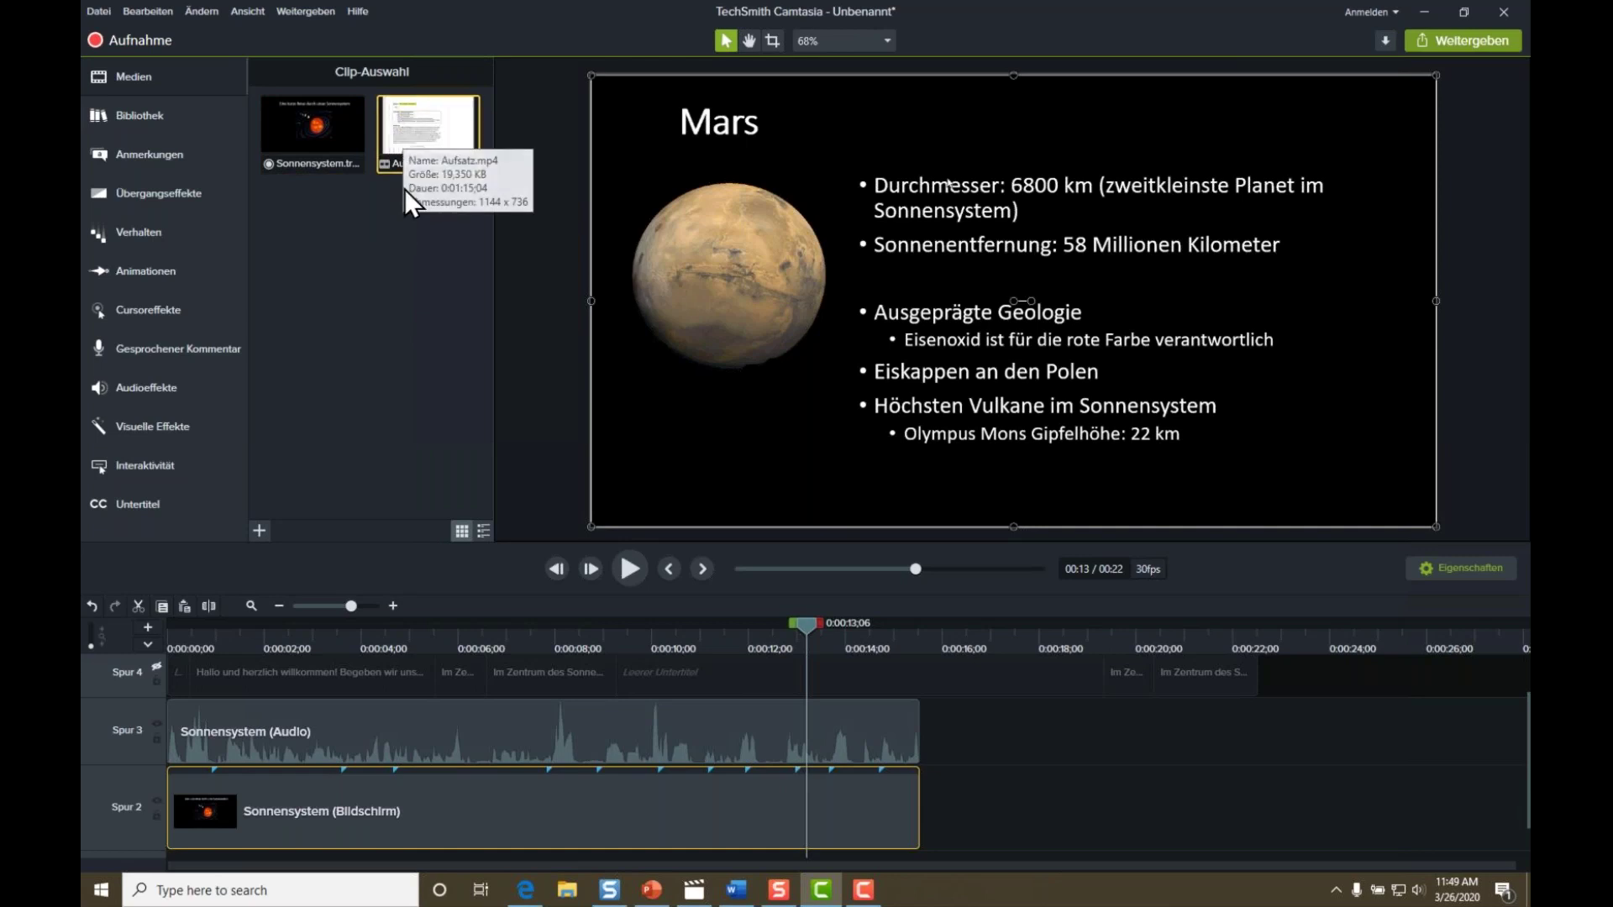
drag(415, 134, 919, 803)
Scrub across the join between the Sonnensystem and Aufsatz clips to check how one leads into the other.
click(848, 632)
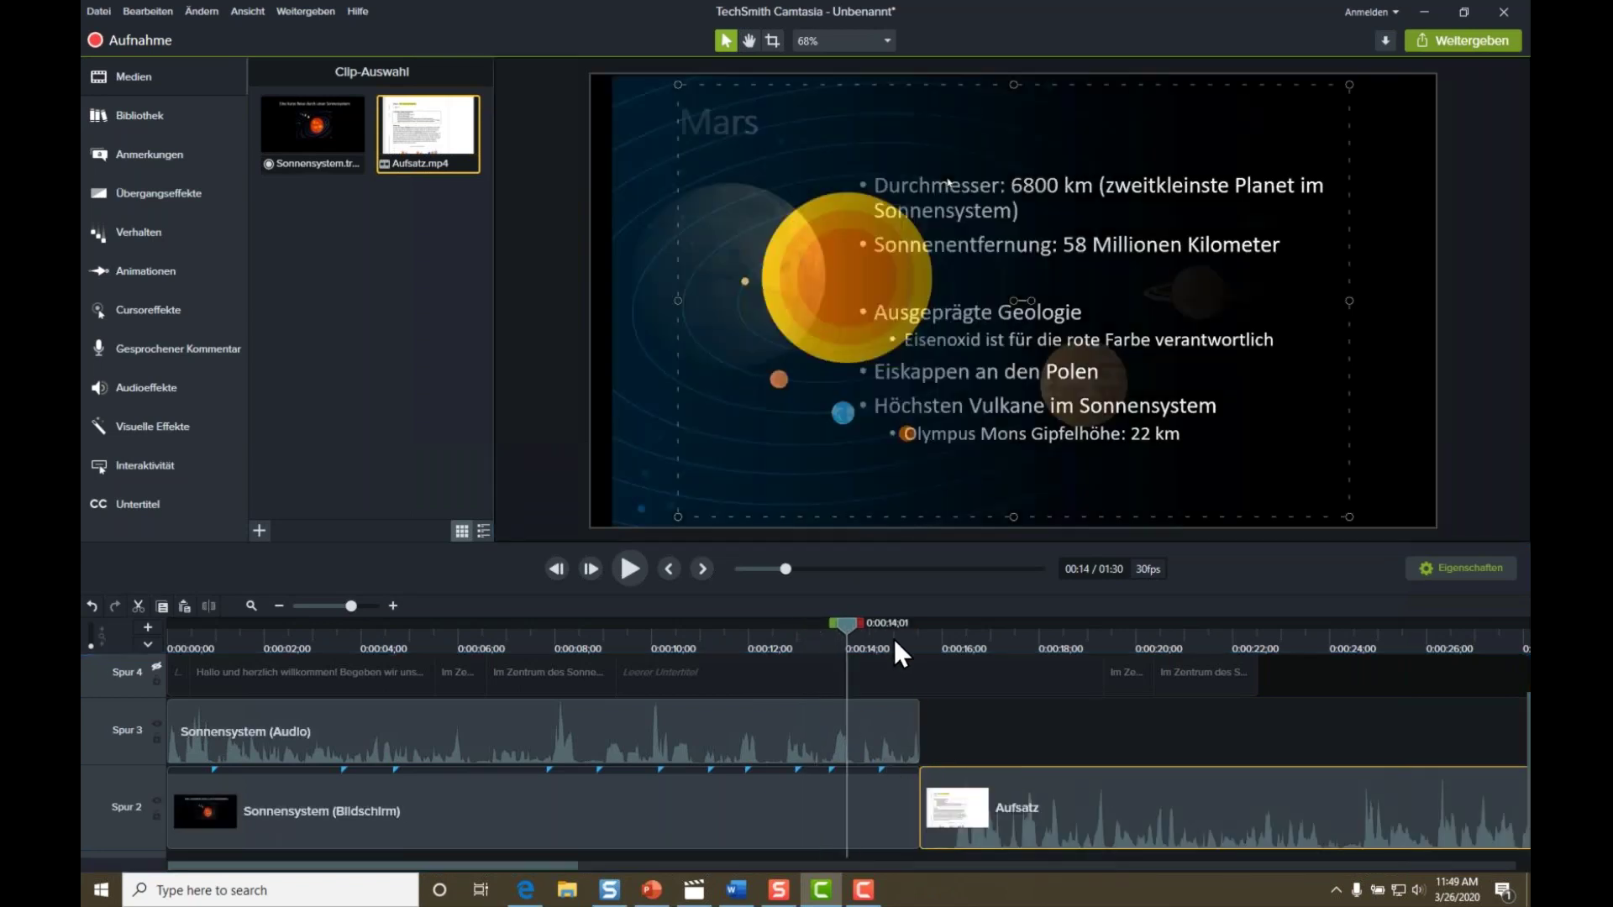
click(930, 642)
click(792, 648)
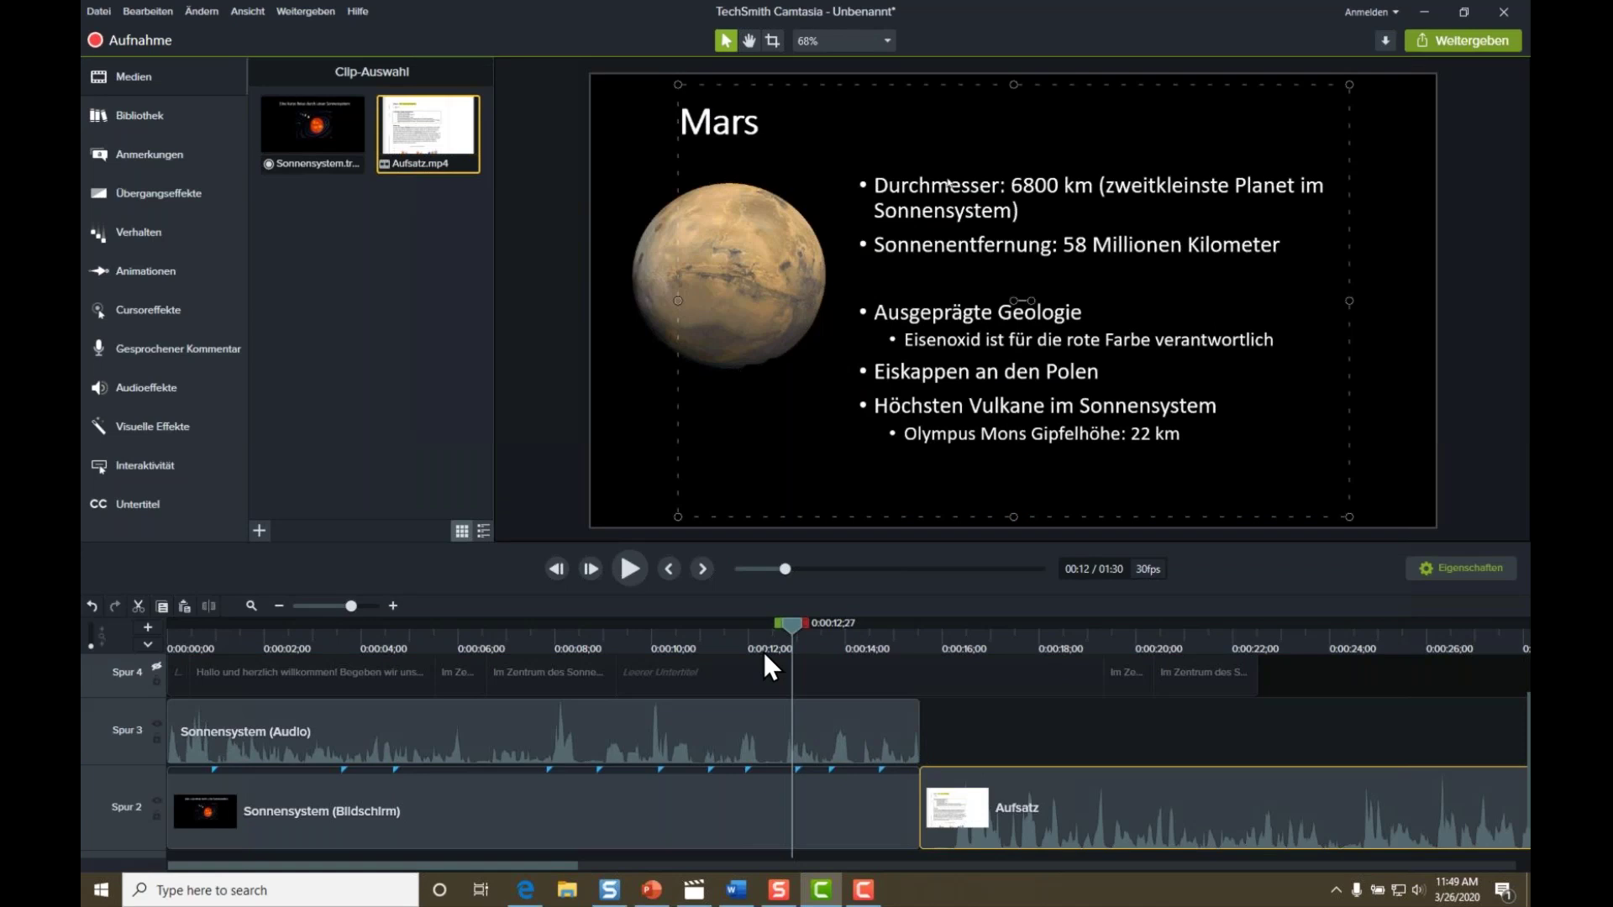
click(839, 652)
click(955, 652)
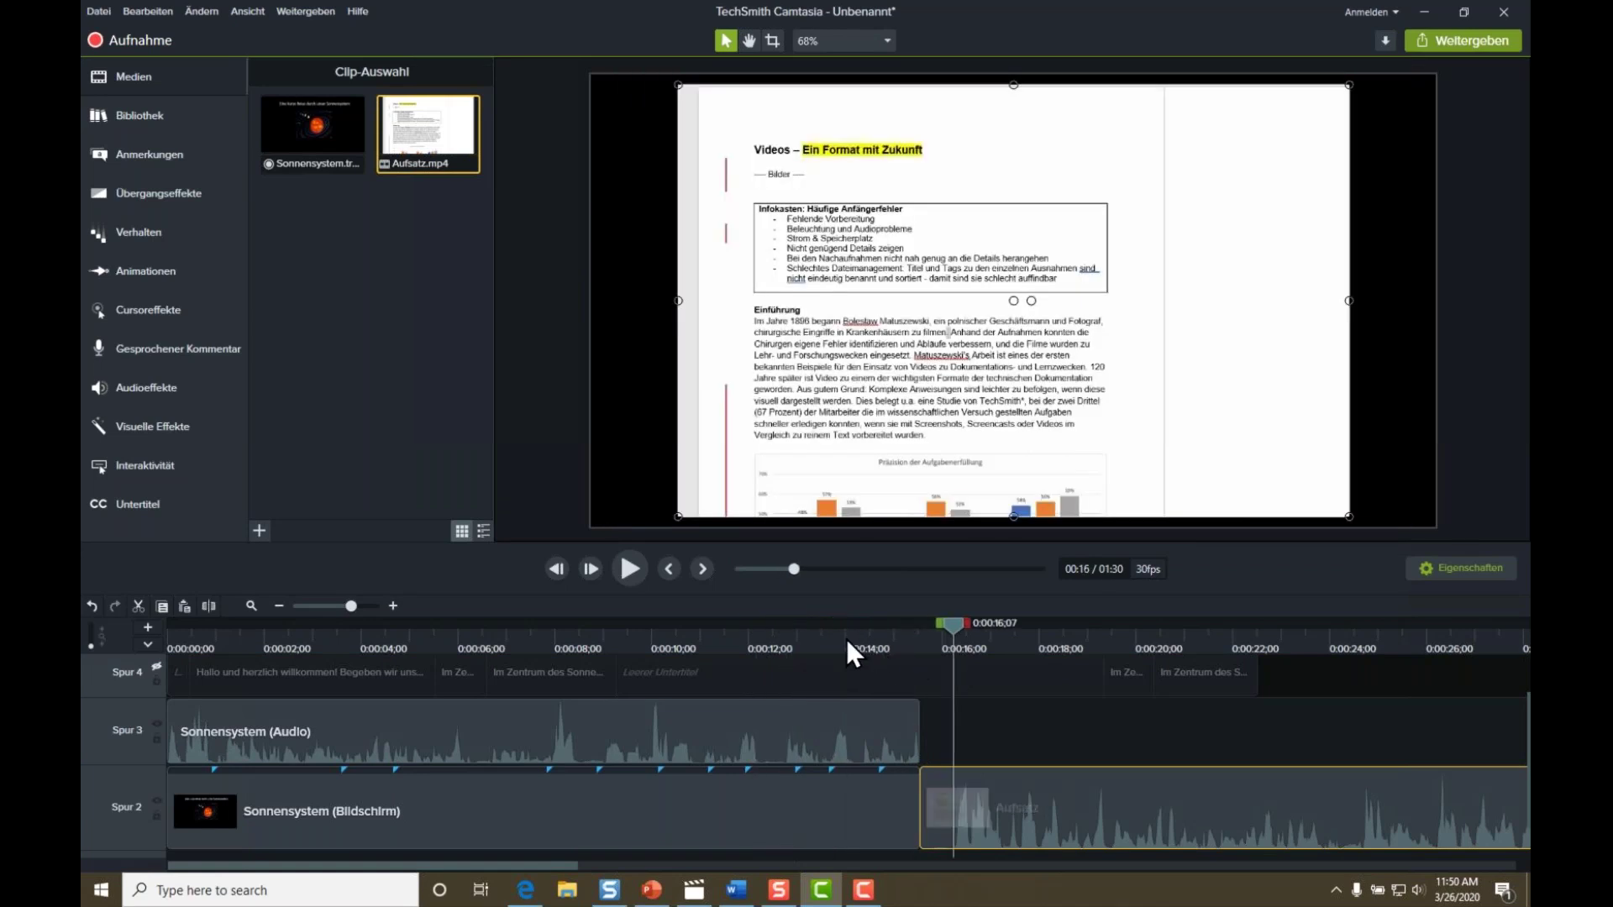
click(899, 649)
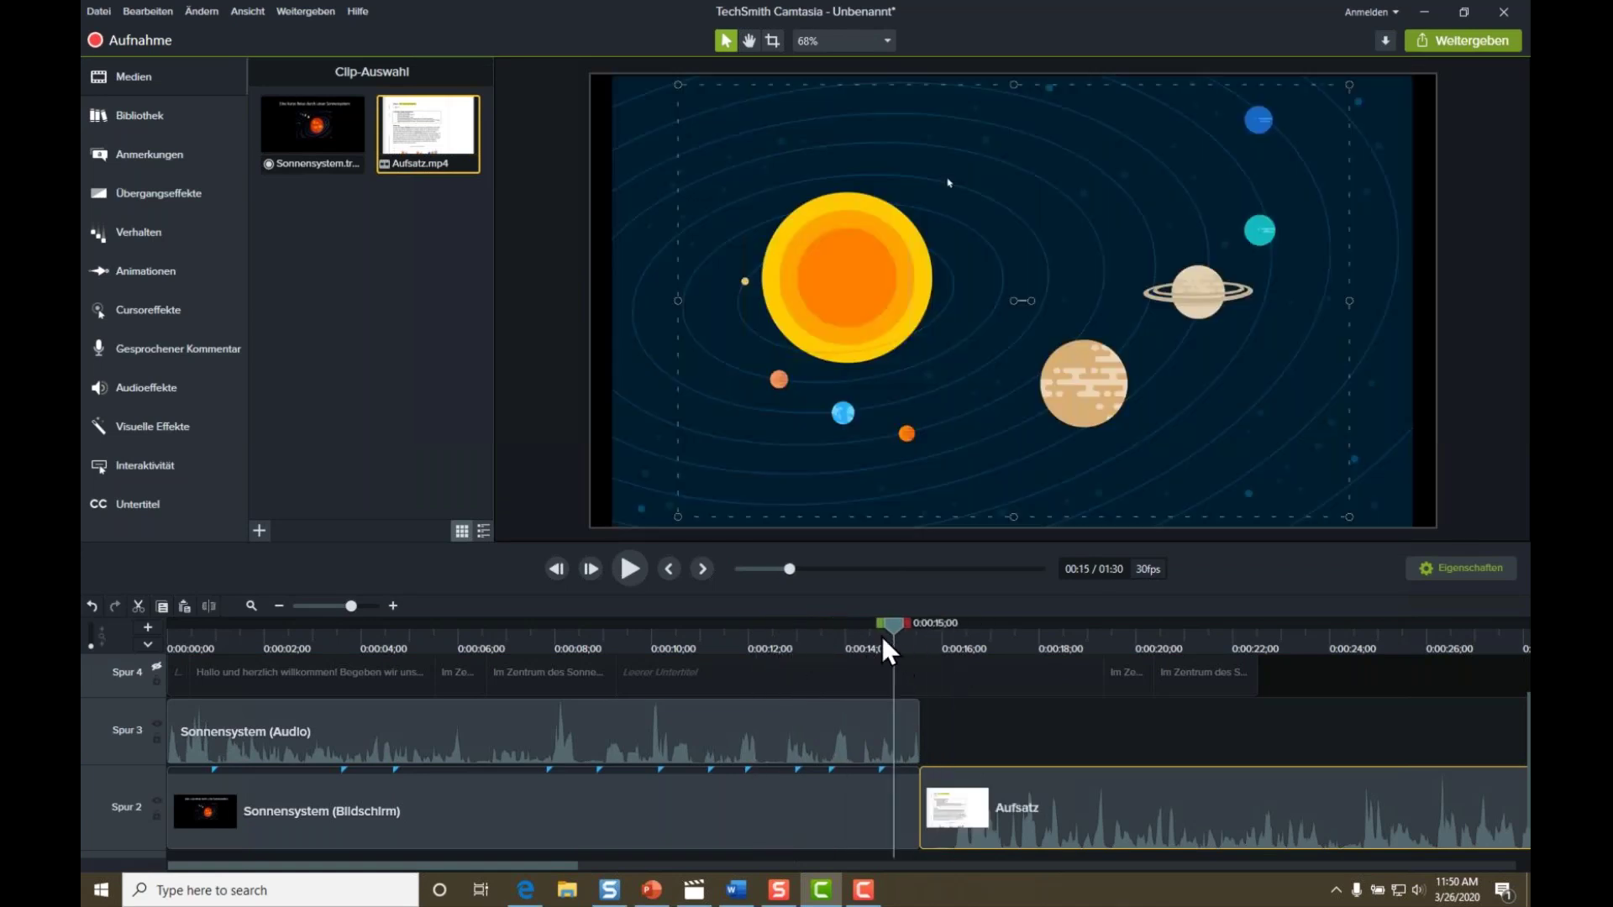
drag(894, 627, 940, 632)
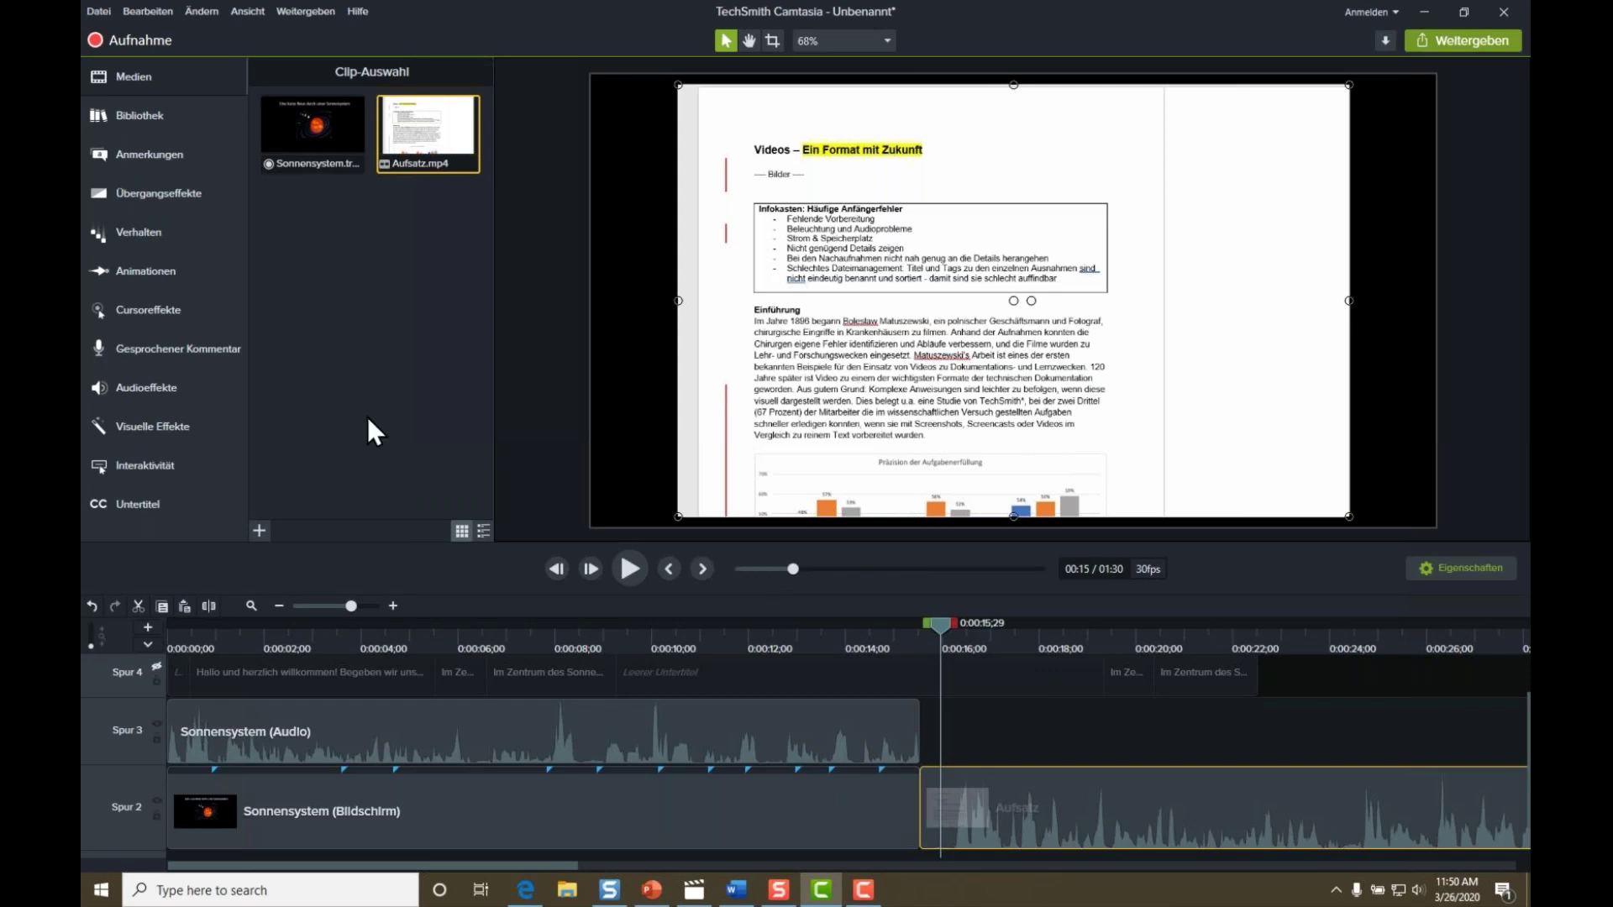
Position the playhead at 0:00:06;18 on the Merkur slide and show the standard callout annotations.
click(395, 412)
drag(507, 637, 678, 628)
click(506, 650)
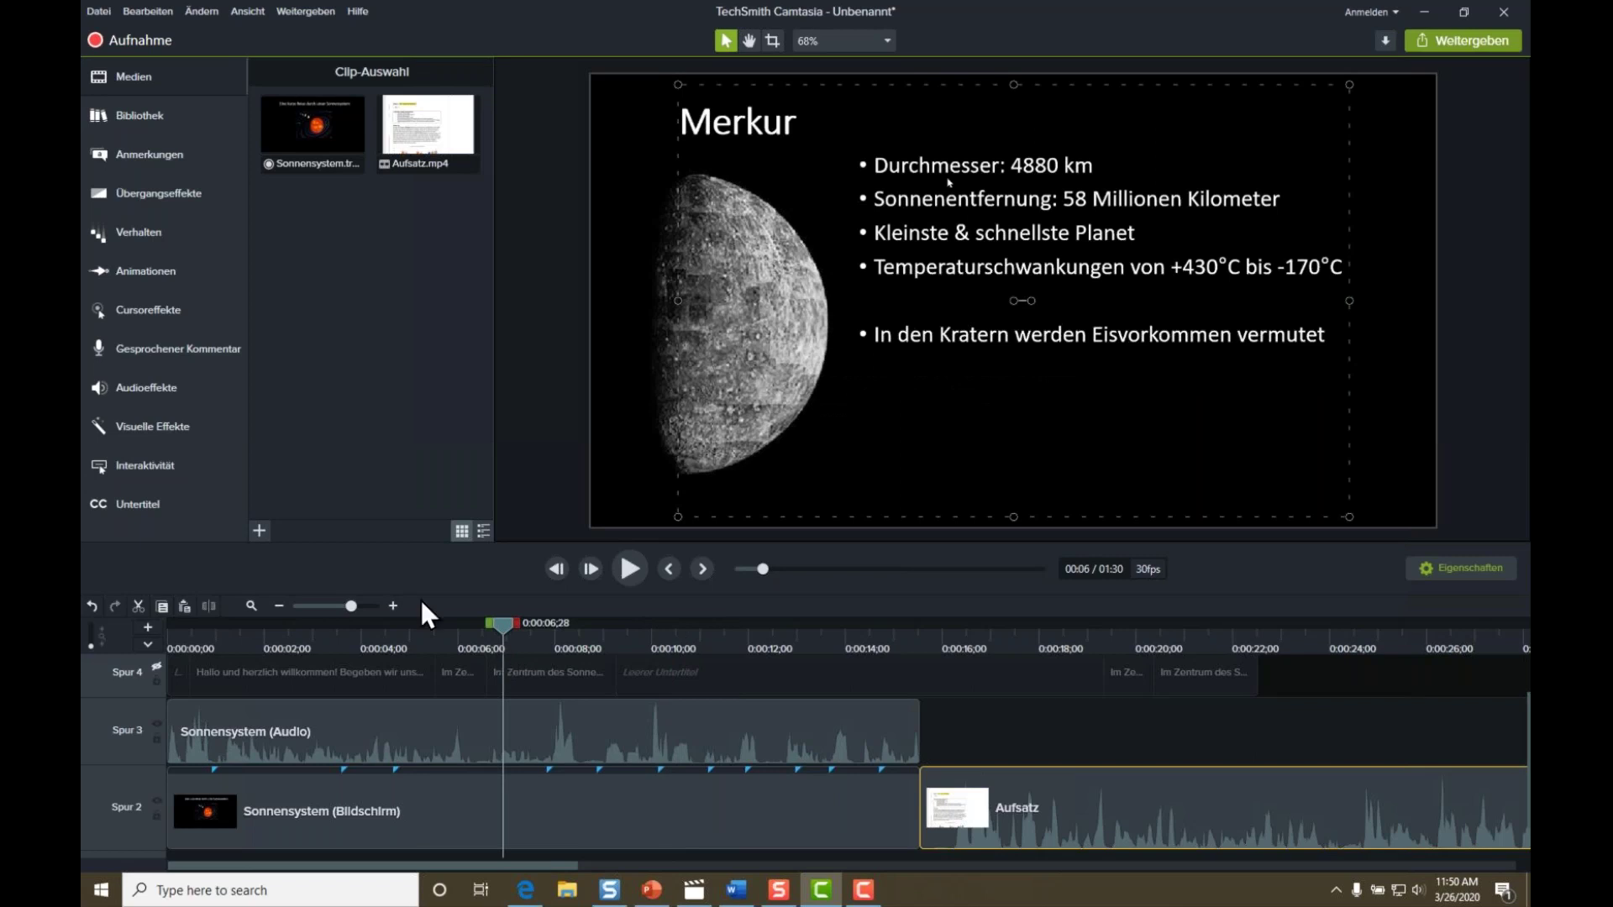
click(481, 640)
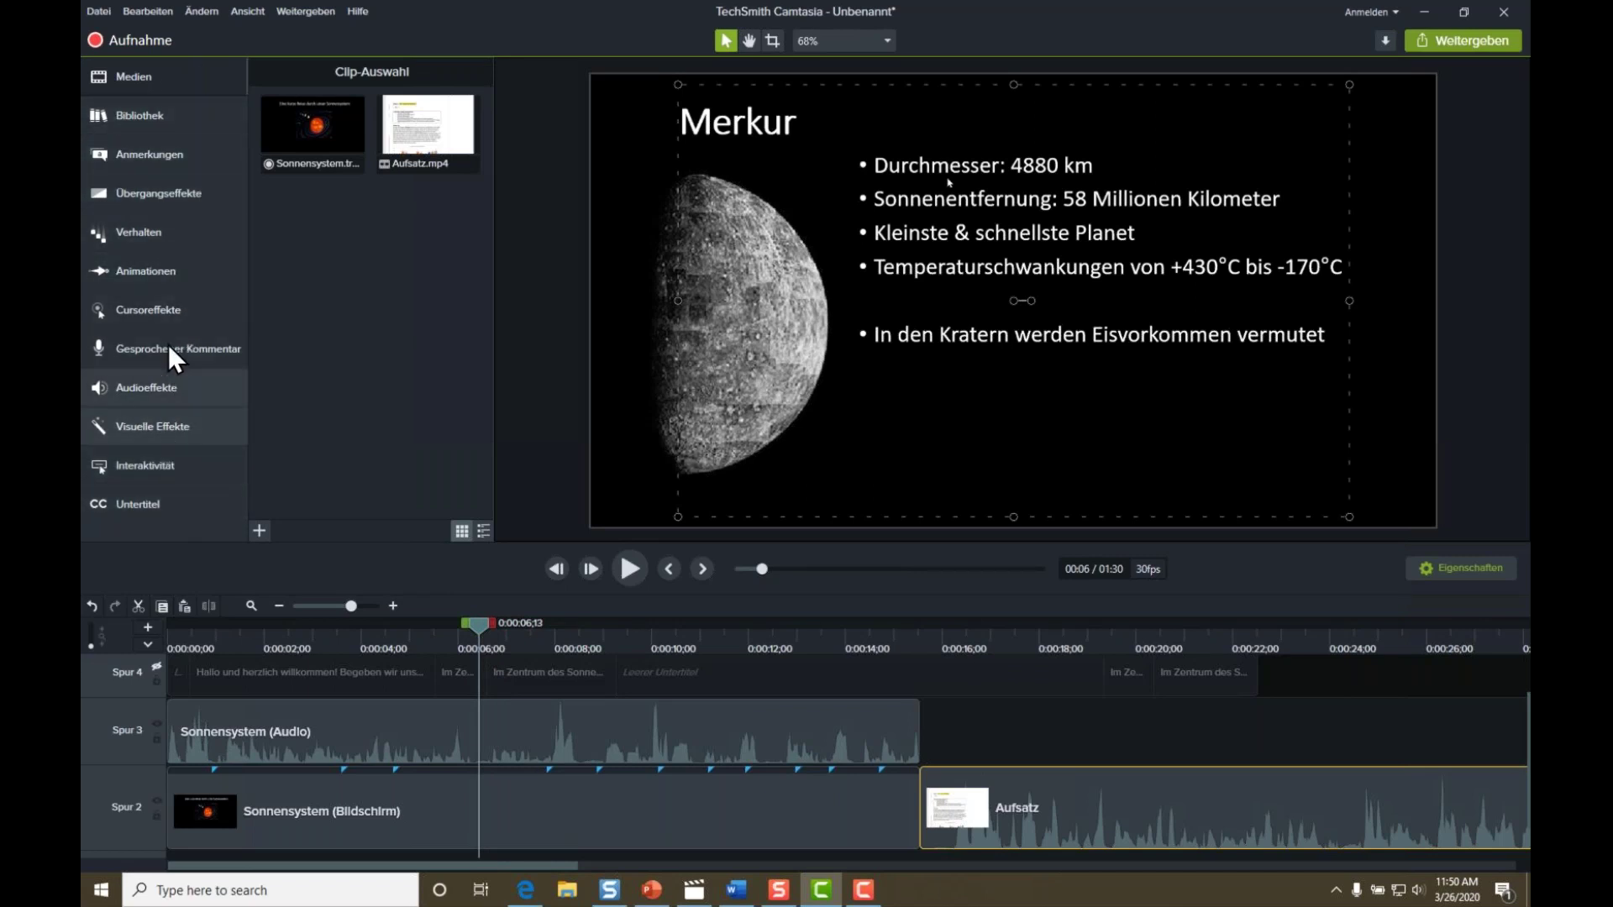
click(132, 161)
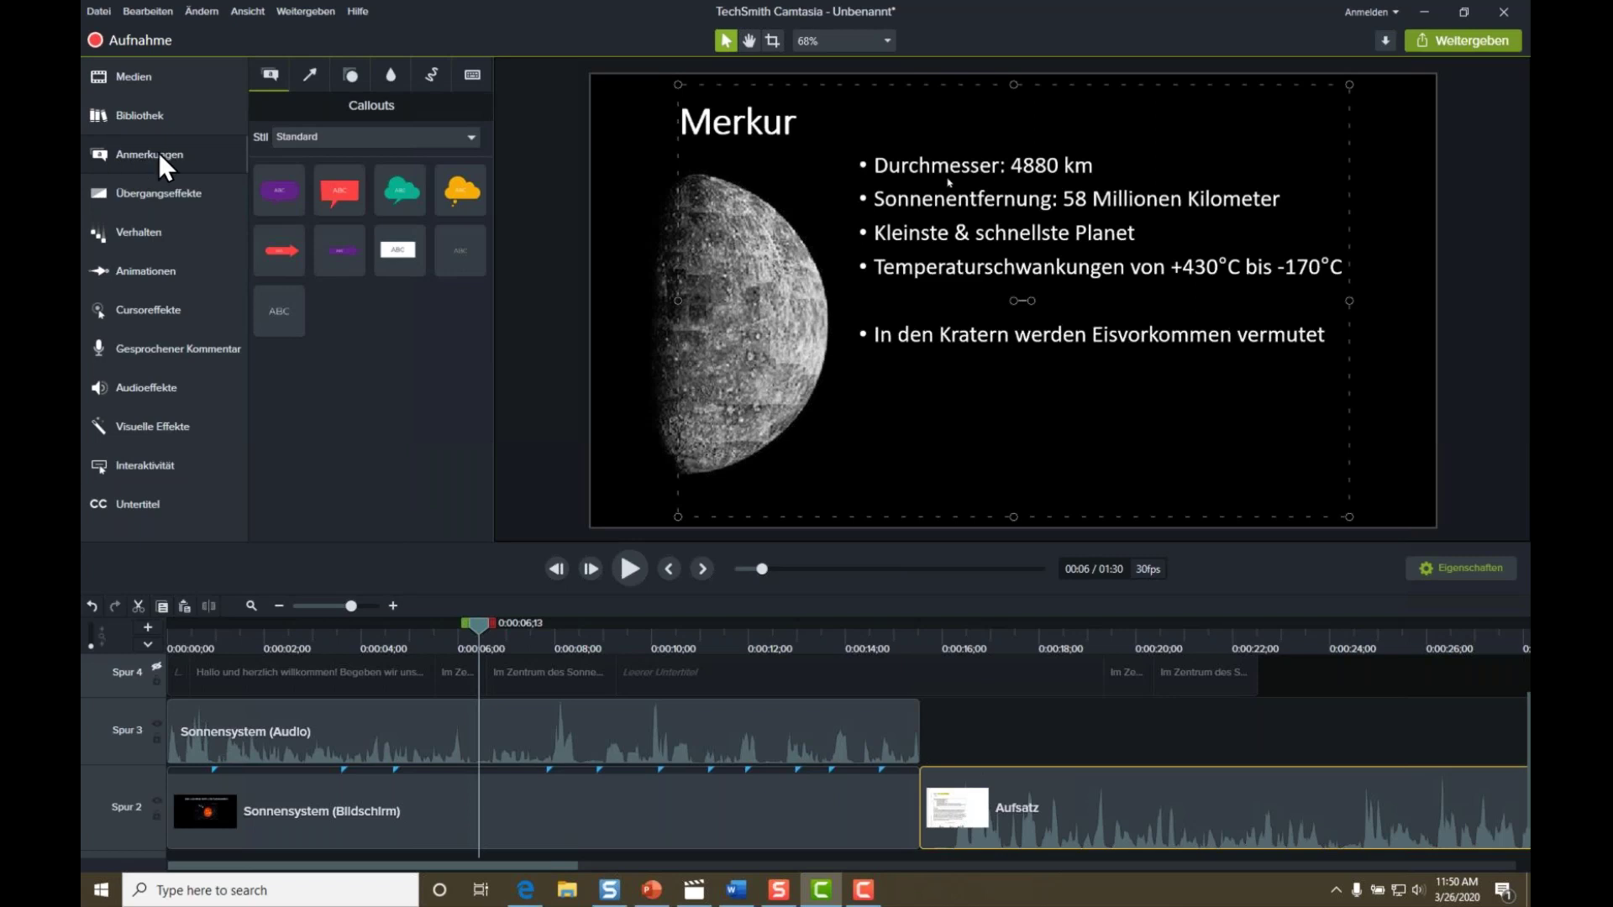
click(340, 190)
mouse_move(486, 625)
mouse_down()
mouse_move(466, 628)
mouse_move(487, 628)
mouse_up()
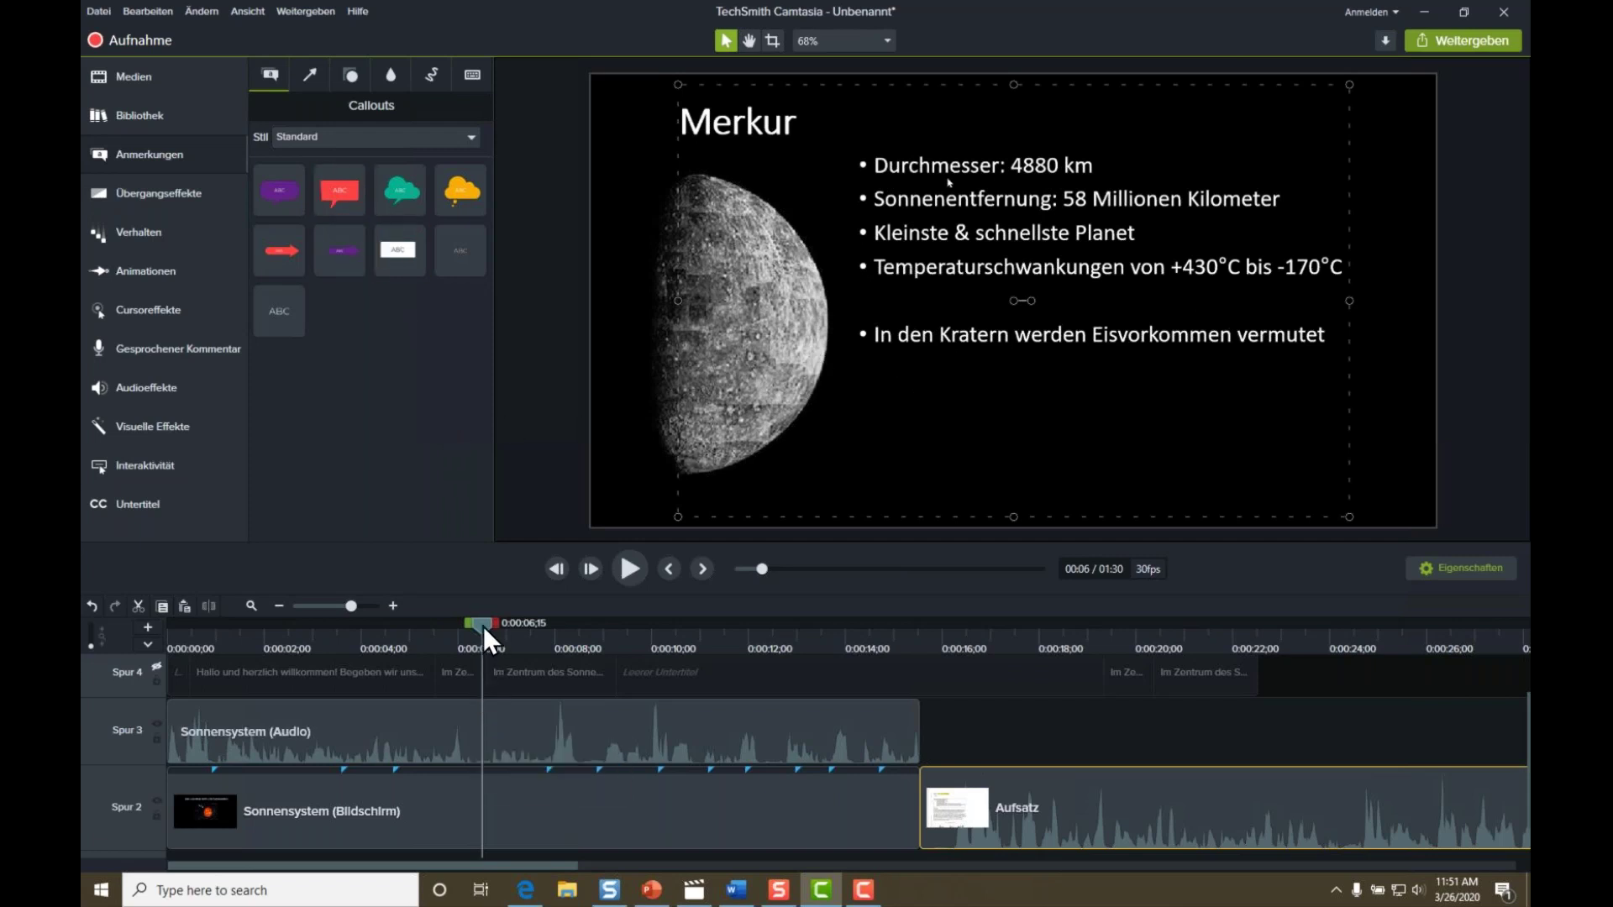
drag(475, 625, 487, 627)
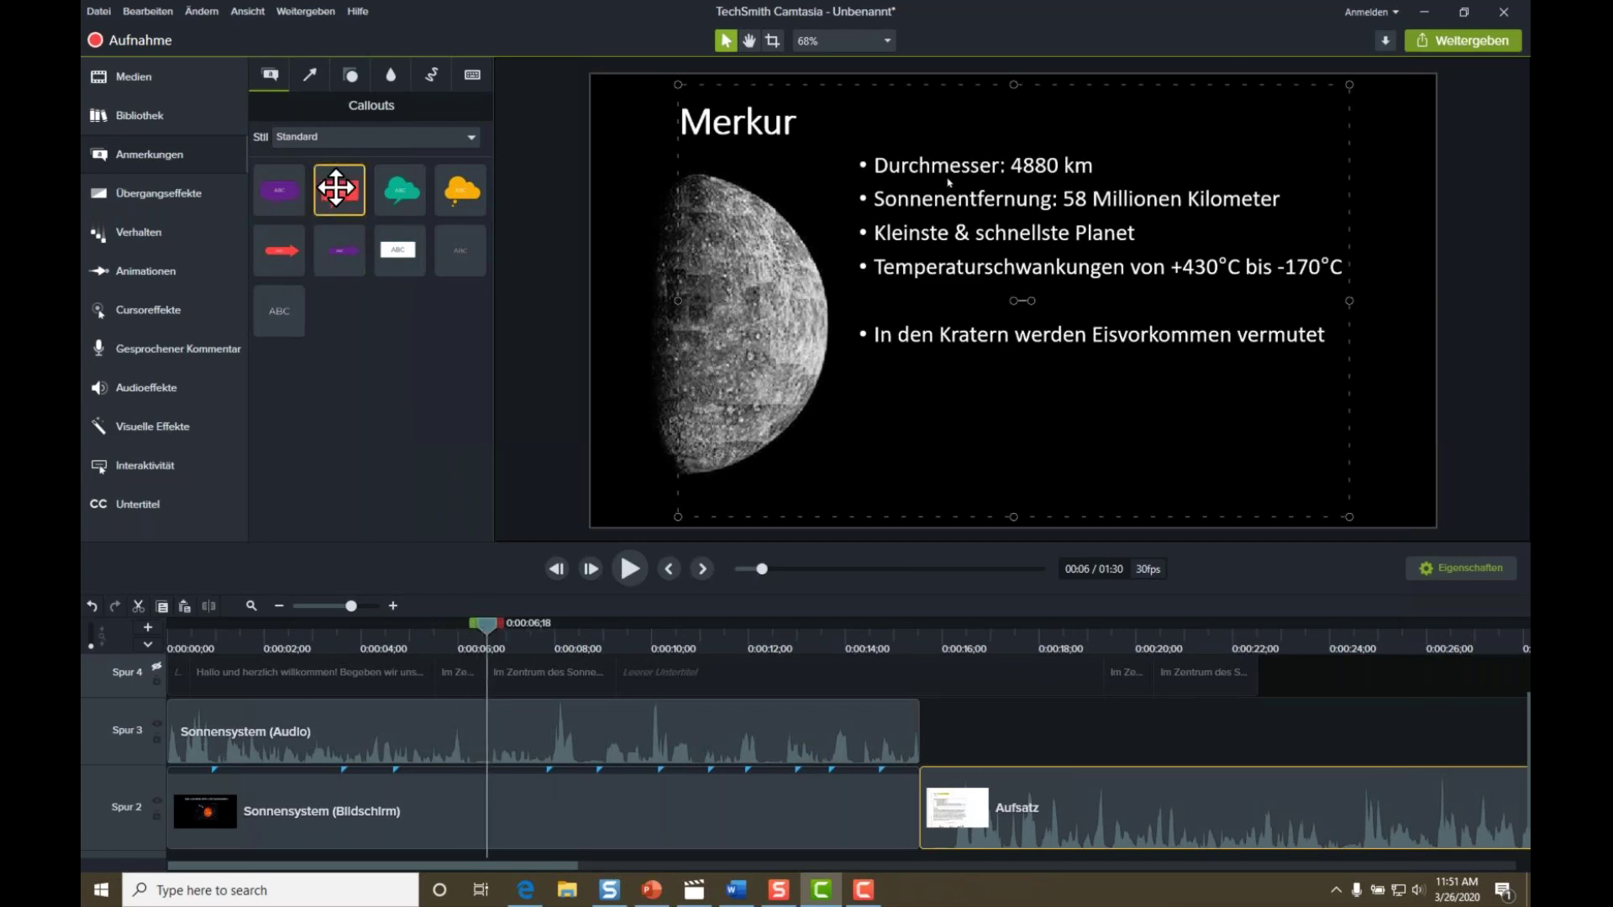
Look through the other annotation categories, and place a red speech-bubble callout over the end of the Merkur bullet text.
click(310, 71)
click(351, 74)
click(389, 72)
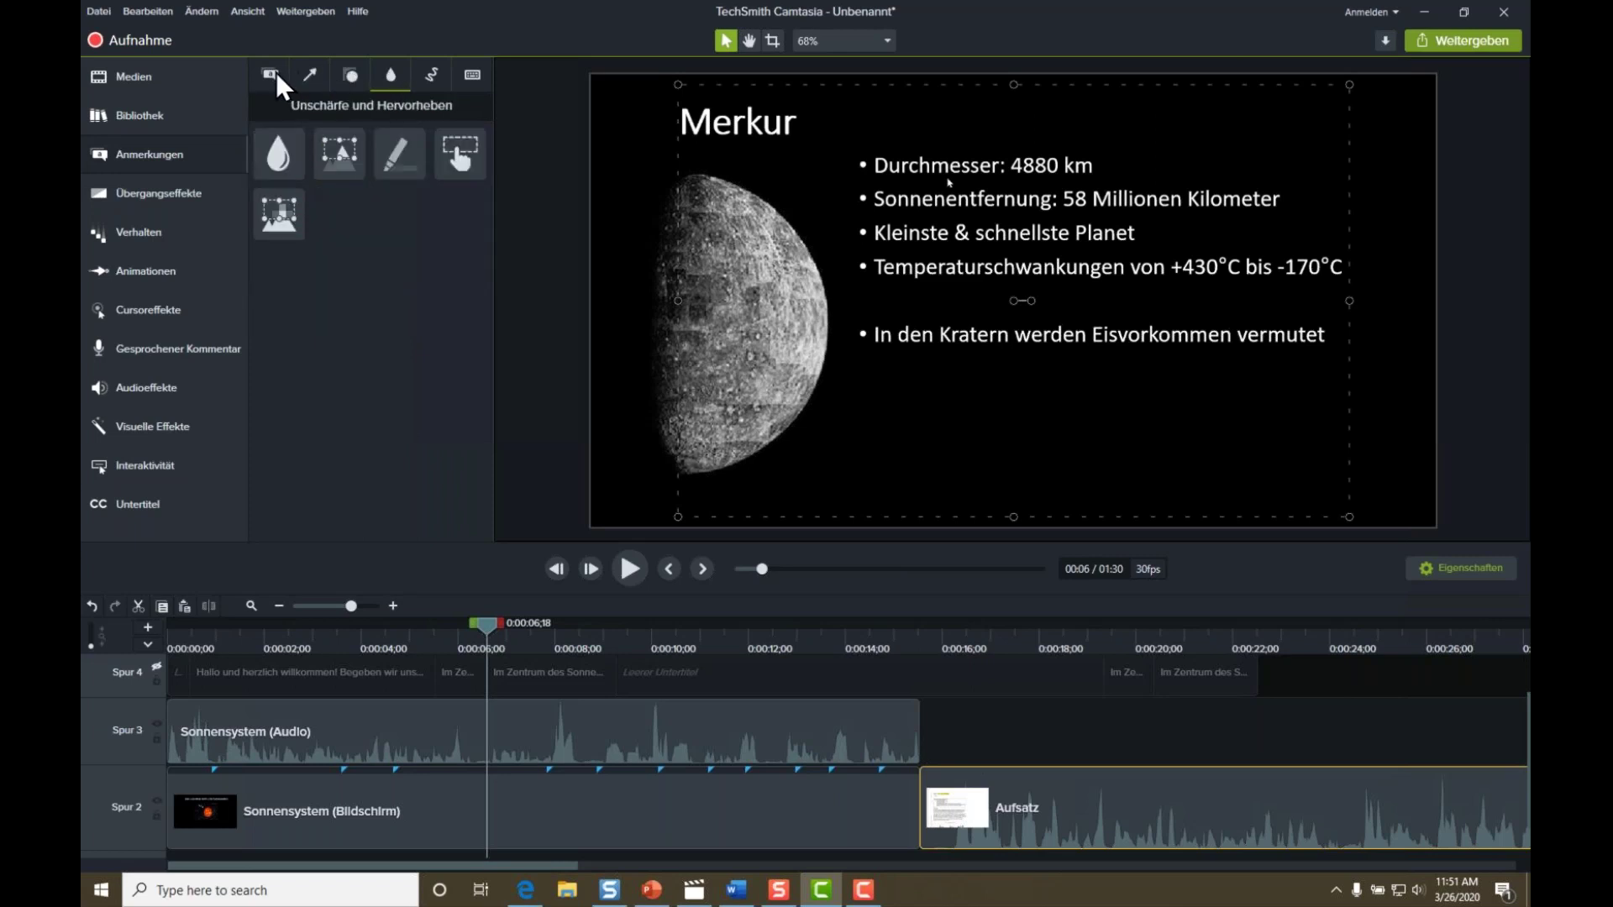
click(275, 72)
drag(340, 191, 1290, 238)
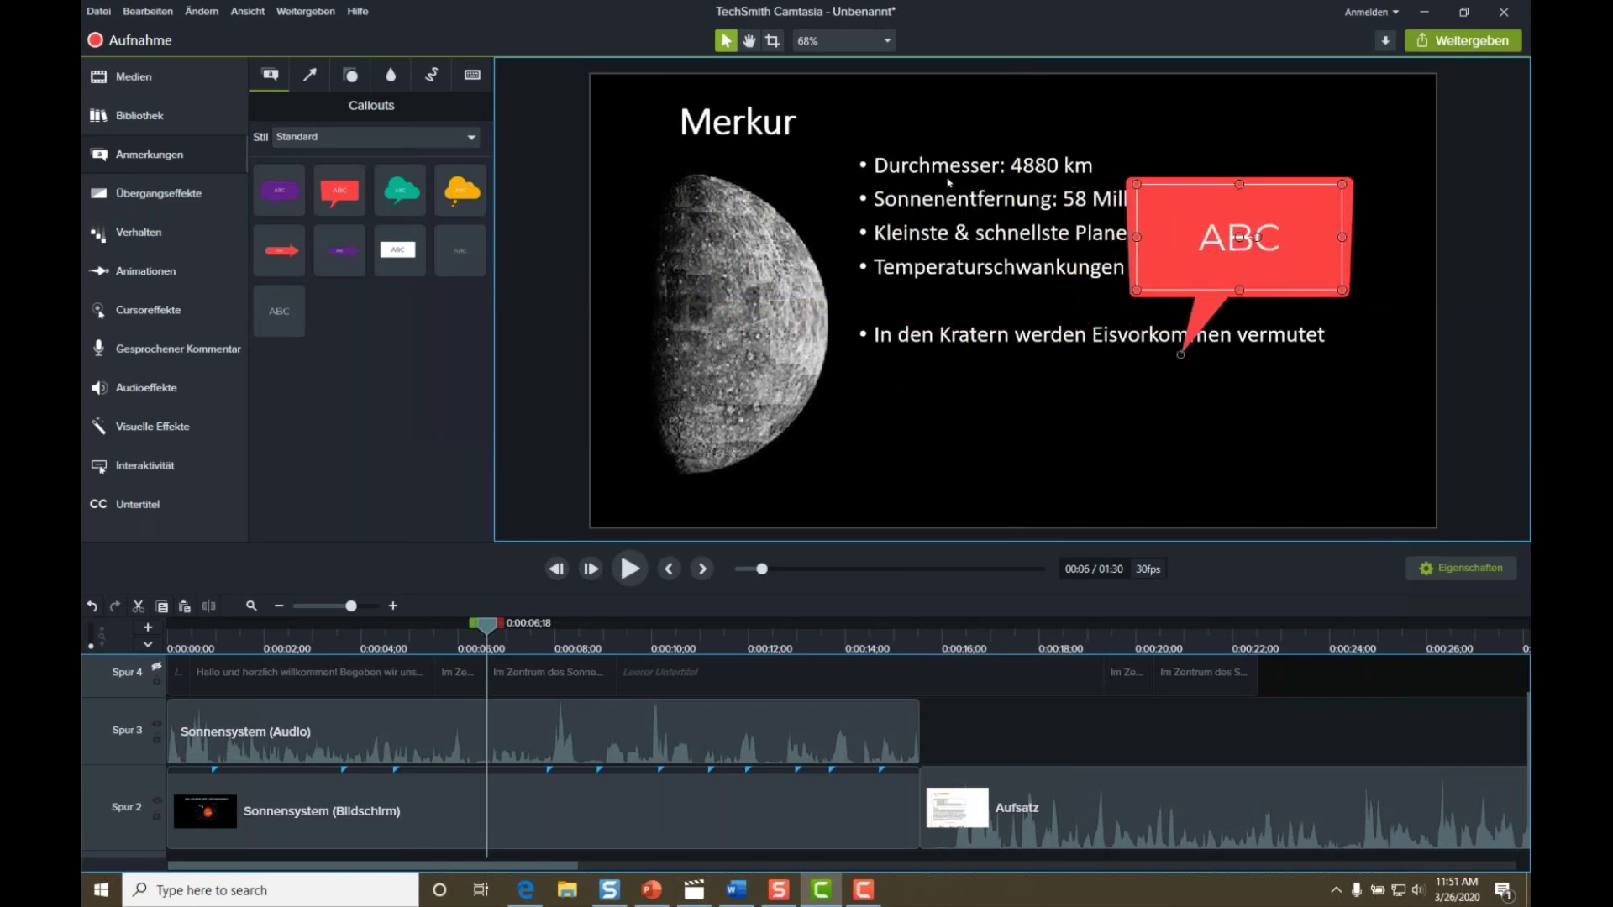
Replace the placeholder text in the red speech-bubble callout with "6000km. oops".
double_click(1212, 237)
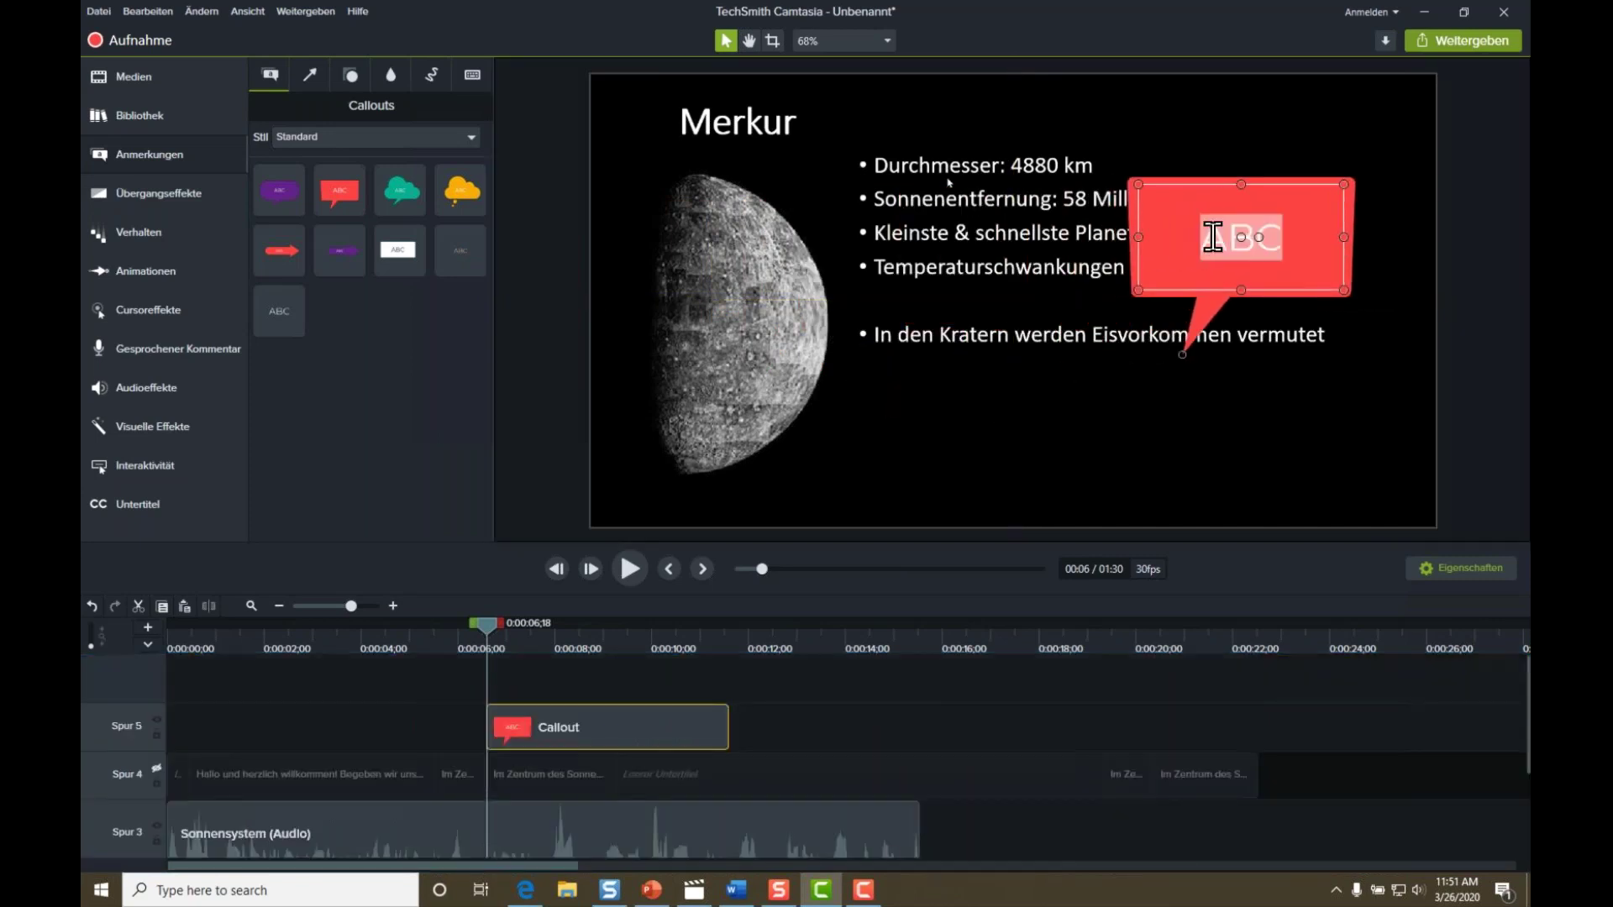
text(600)
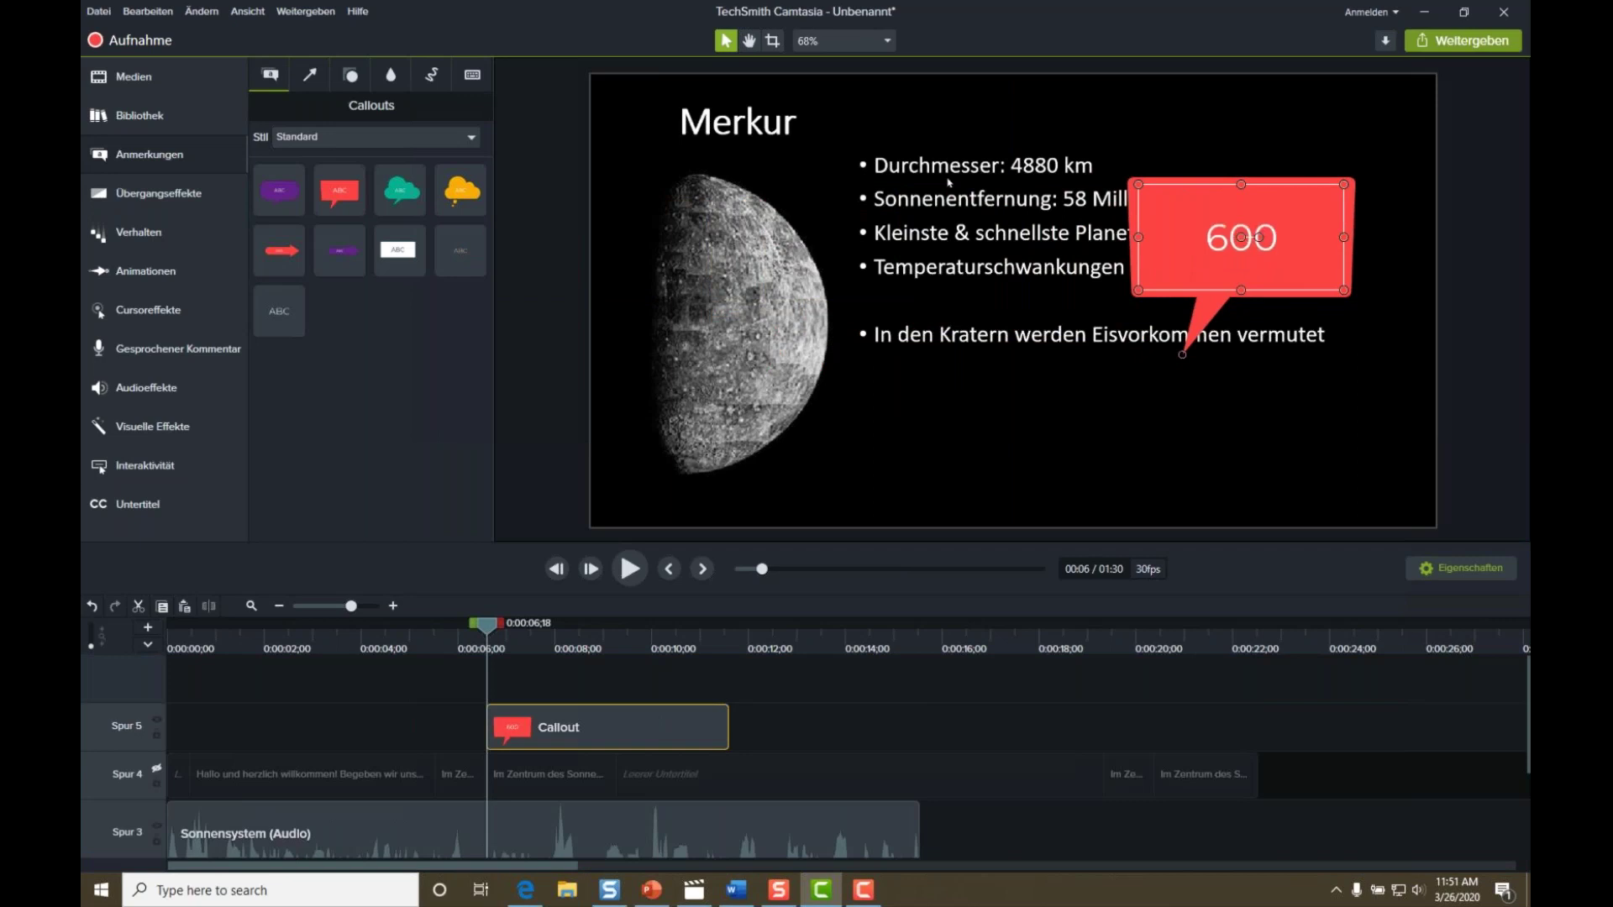
text(0km. oops)
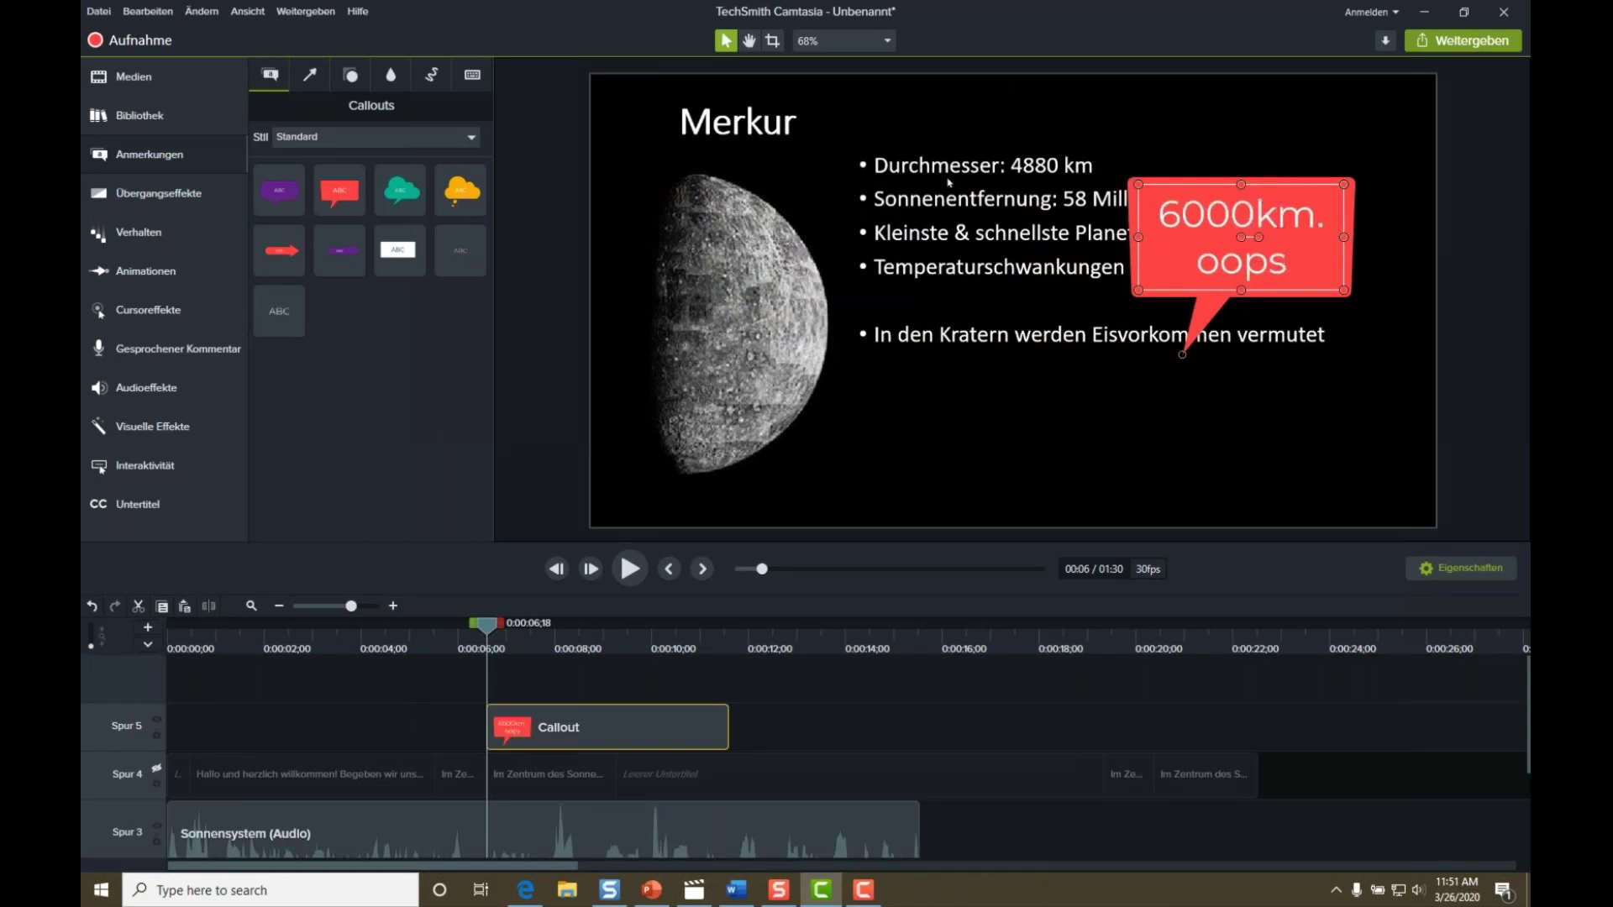
Aim the callout's tail at the Durchmesser value and place the bubble beside the first bullets of the Merkur slide.
drag(1182, 356, 1105, 173)
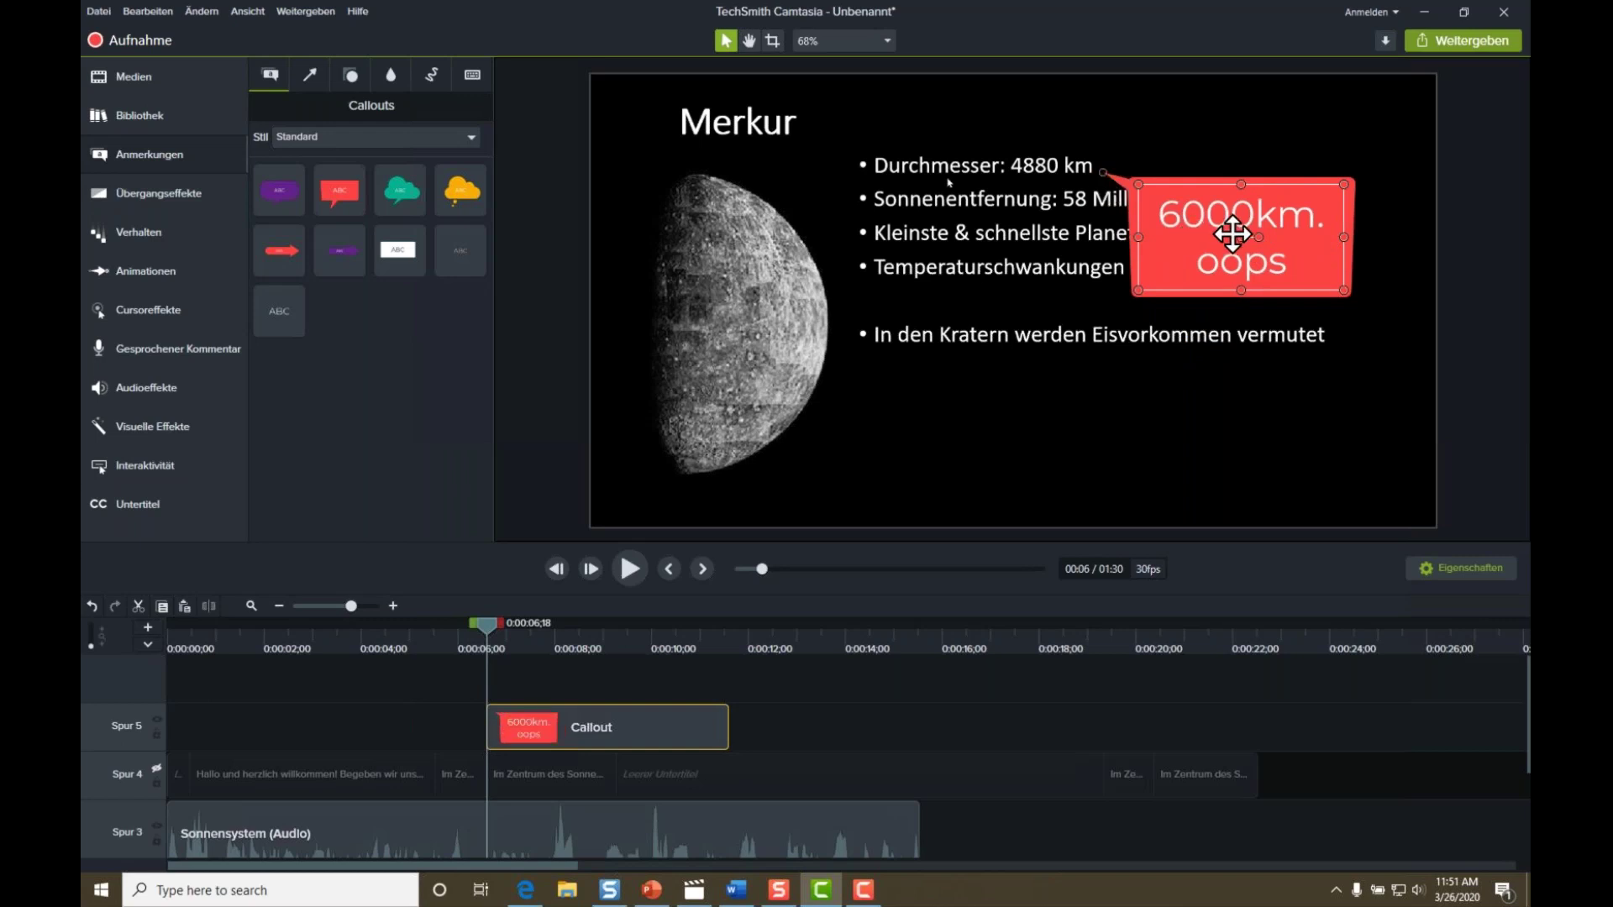
drag(1256, 204, 1304, 165)
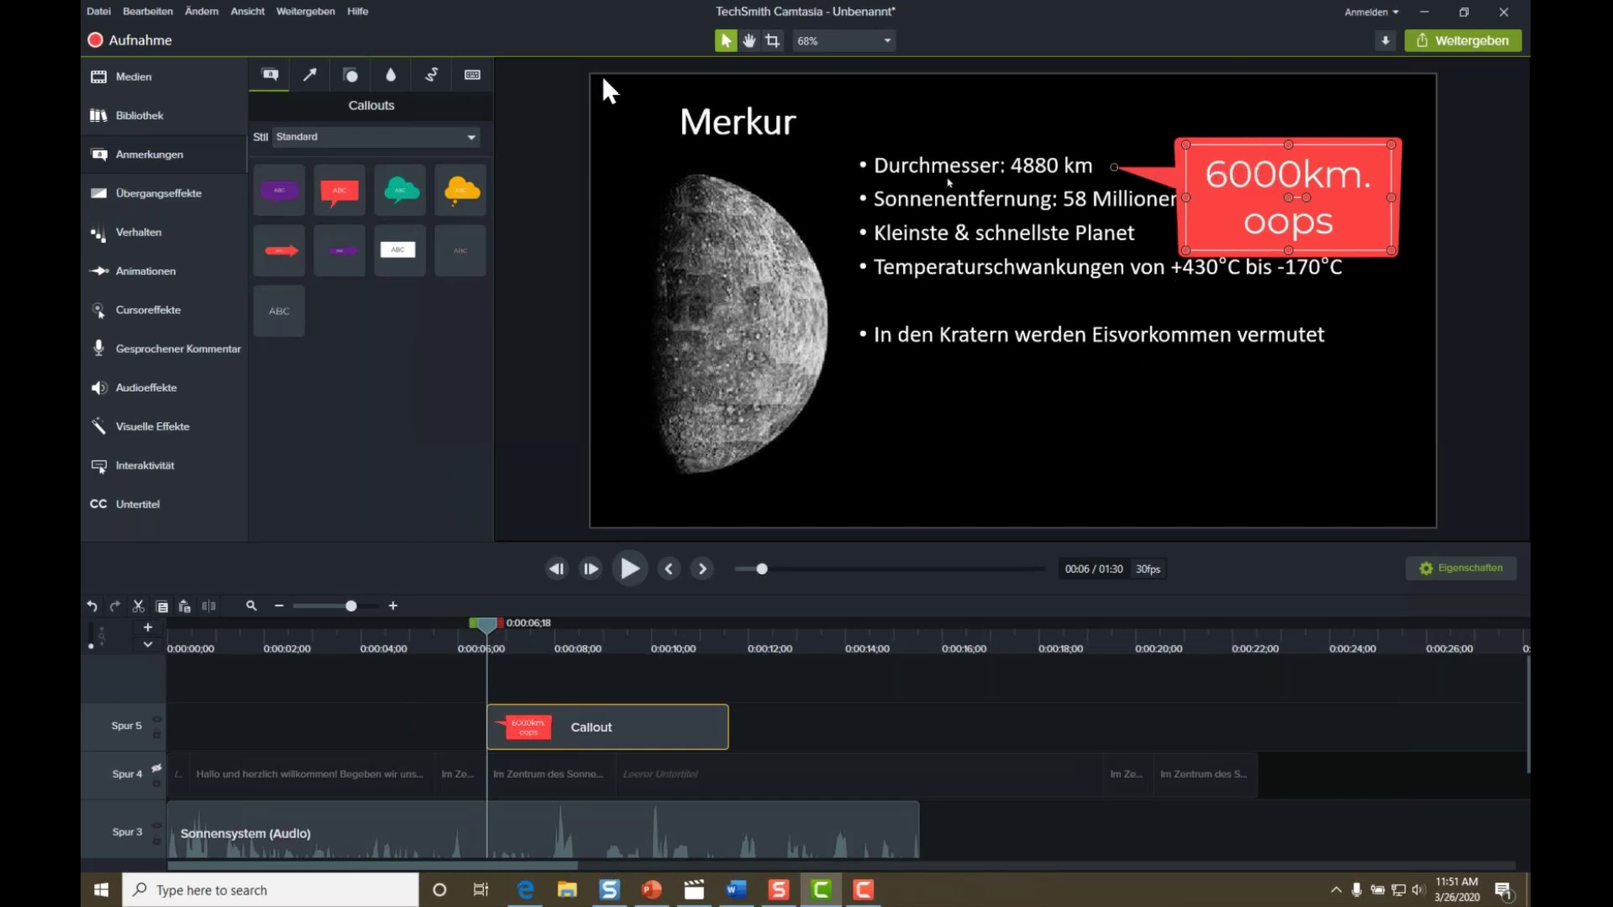
drag(1232, 210, 933, 441)
drag(1190, 351, 1230, 205)
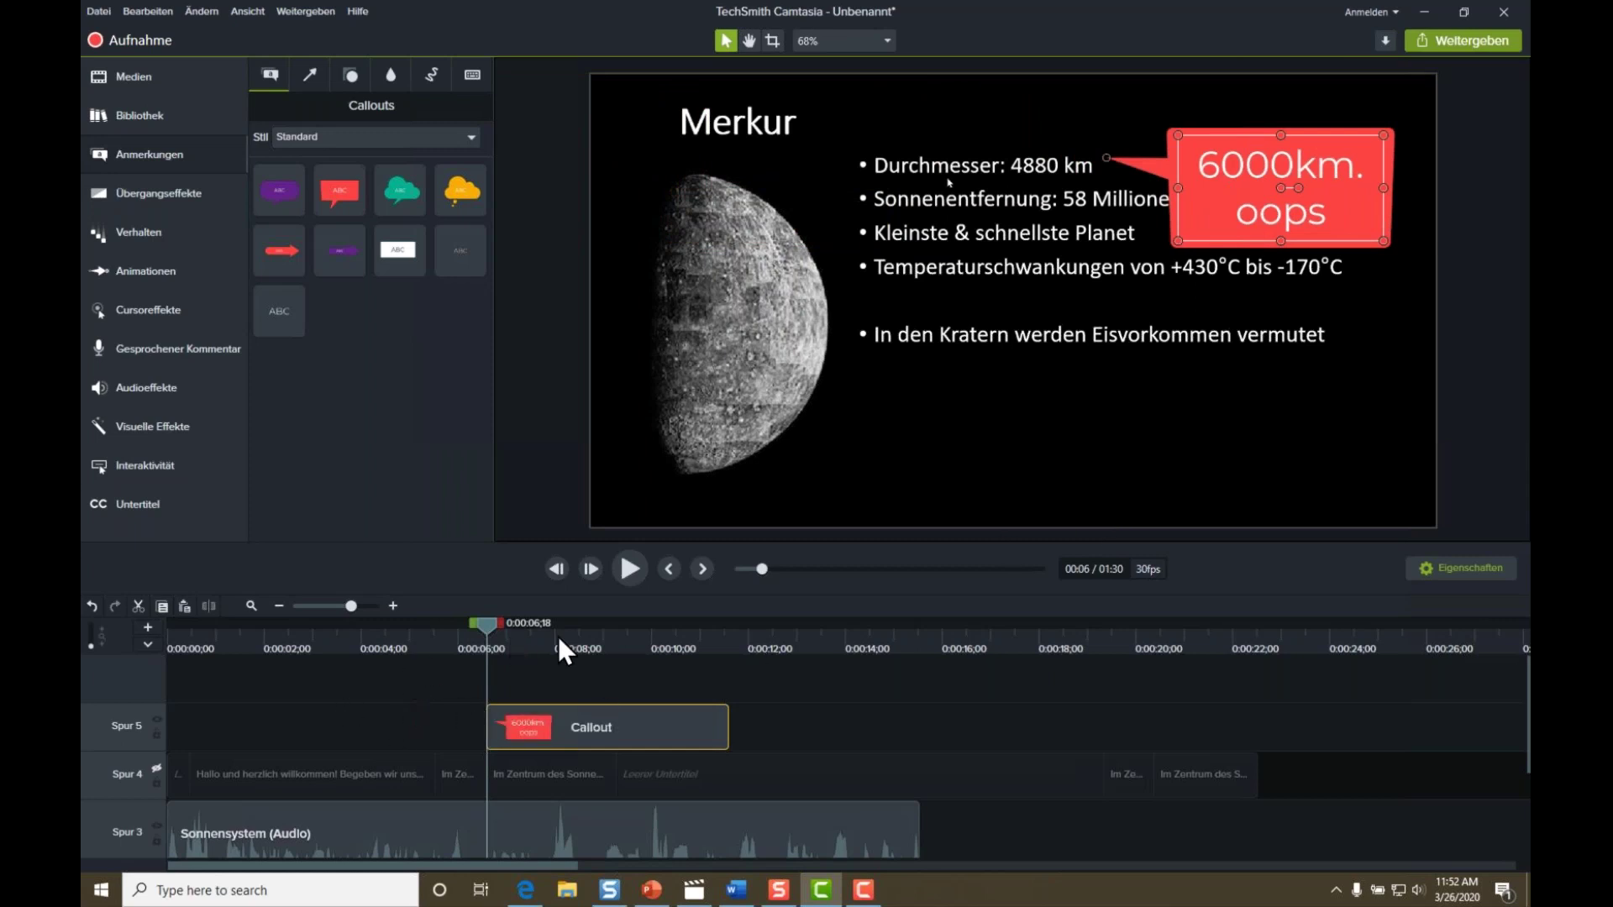
Start the callout clip on Spur 5 at 0:00:04;01, shorten its end to 0:00:08;03, and scrub through it to check the timing.
drag(374, 642, 491, 632)
click(479, 727)
drag(479, 628, 361, 653)
drag(601, 728, 491, 729)
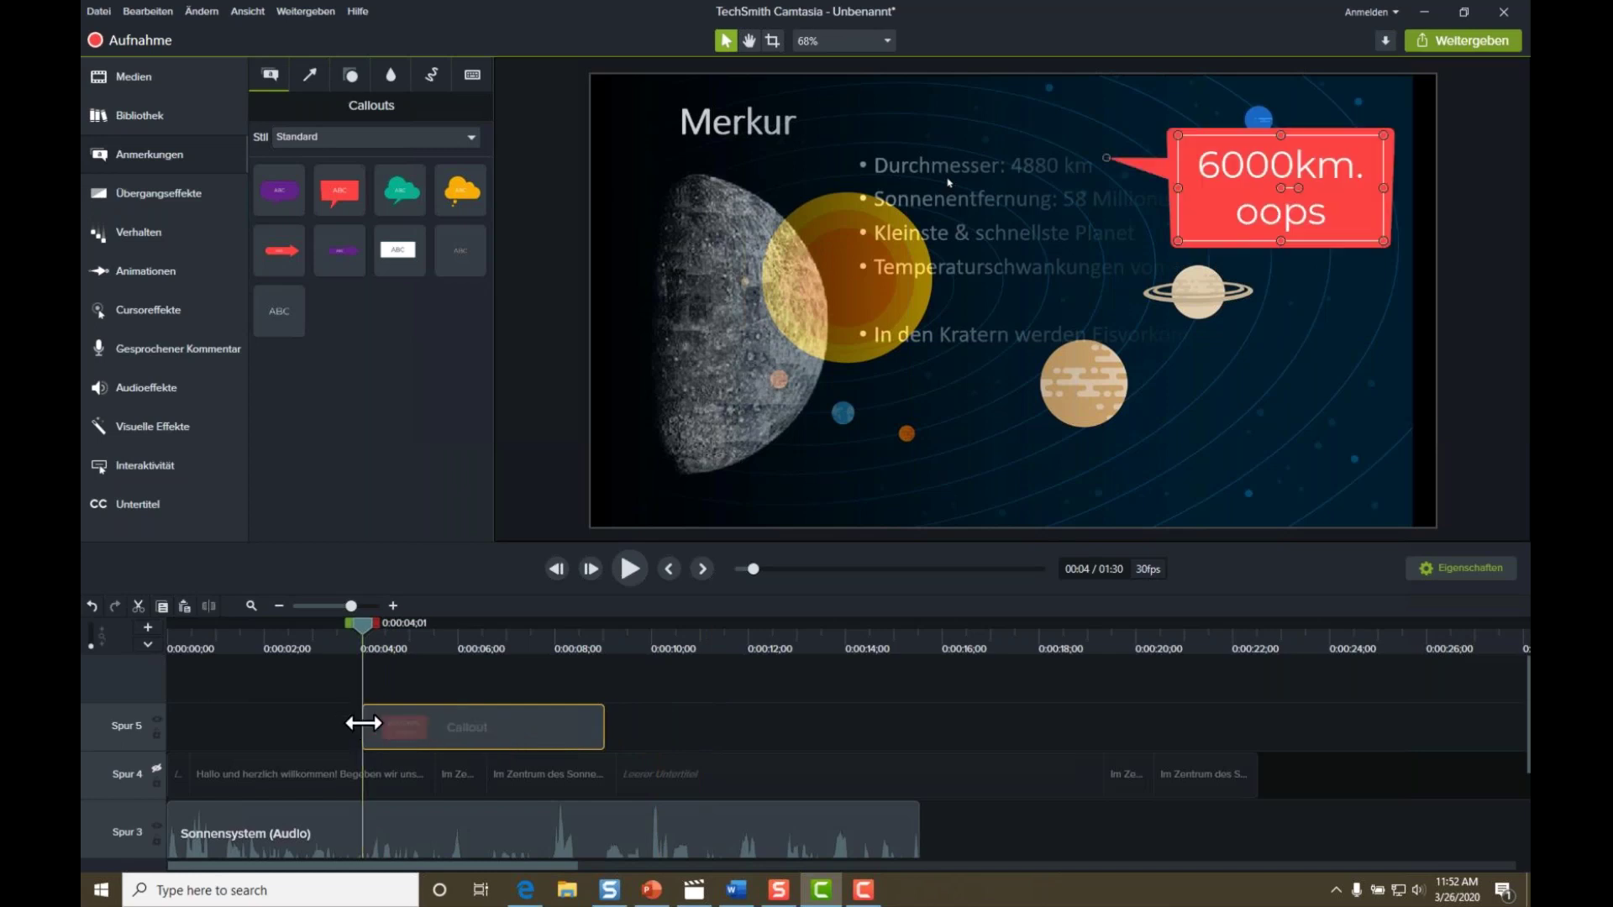
drag(368, 625, 559, 623)
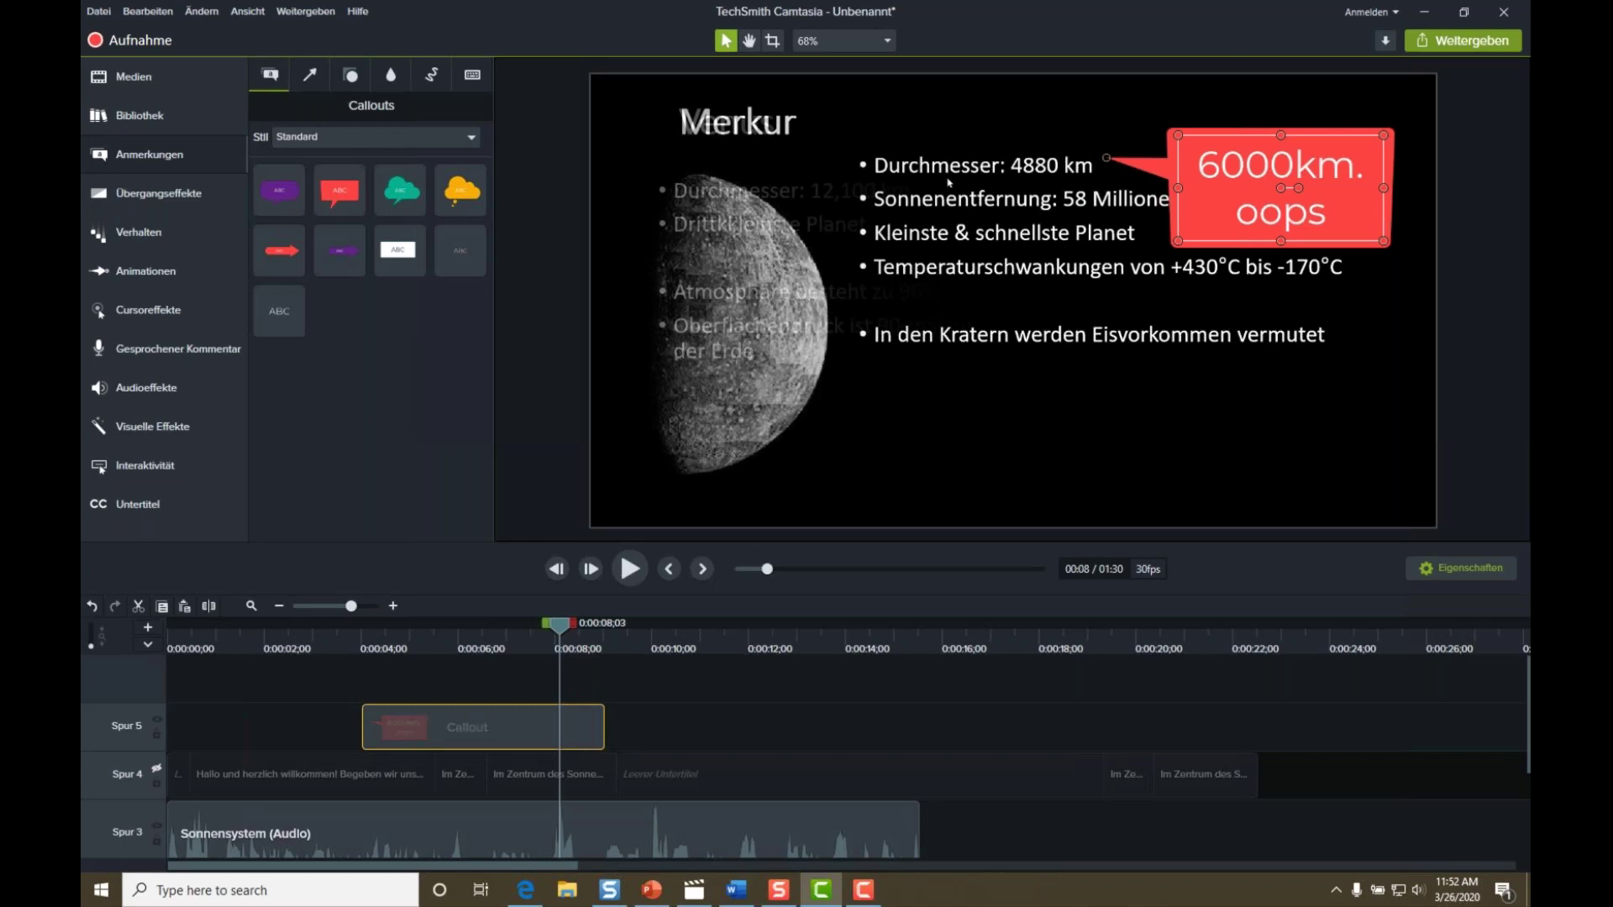
drag(604, 723, 559, 723)
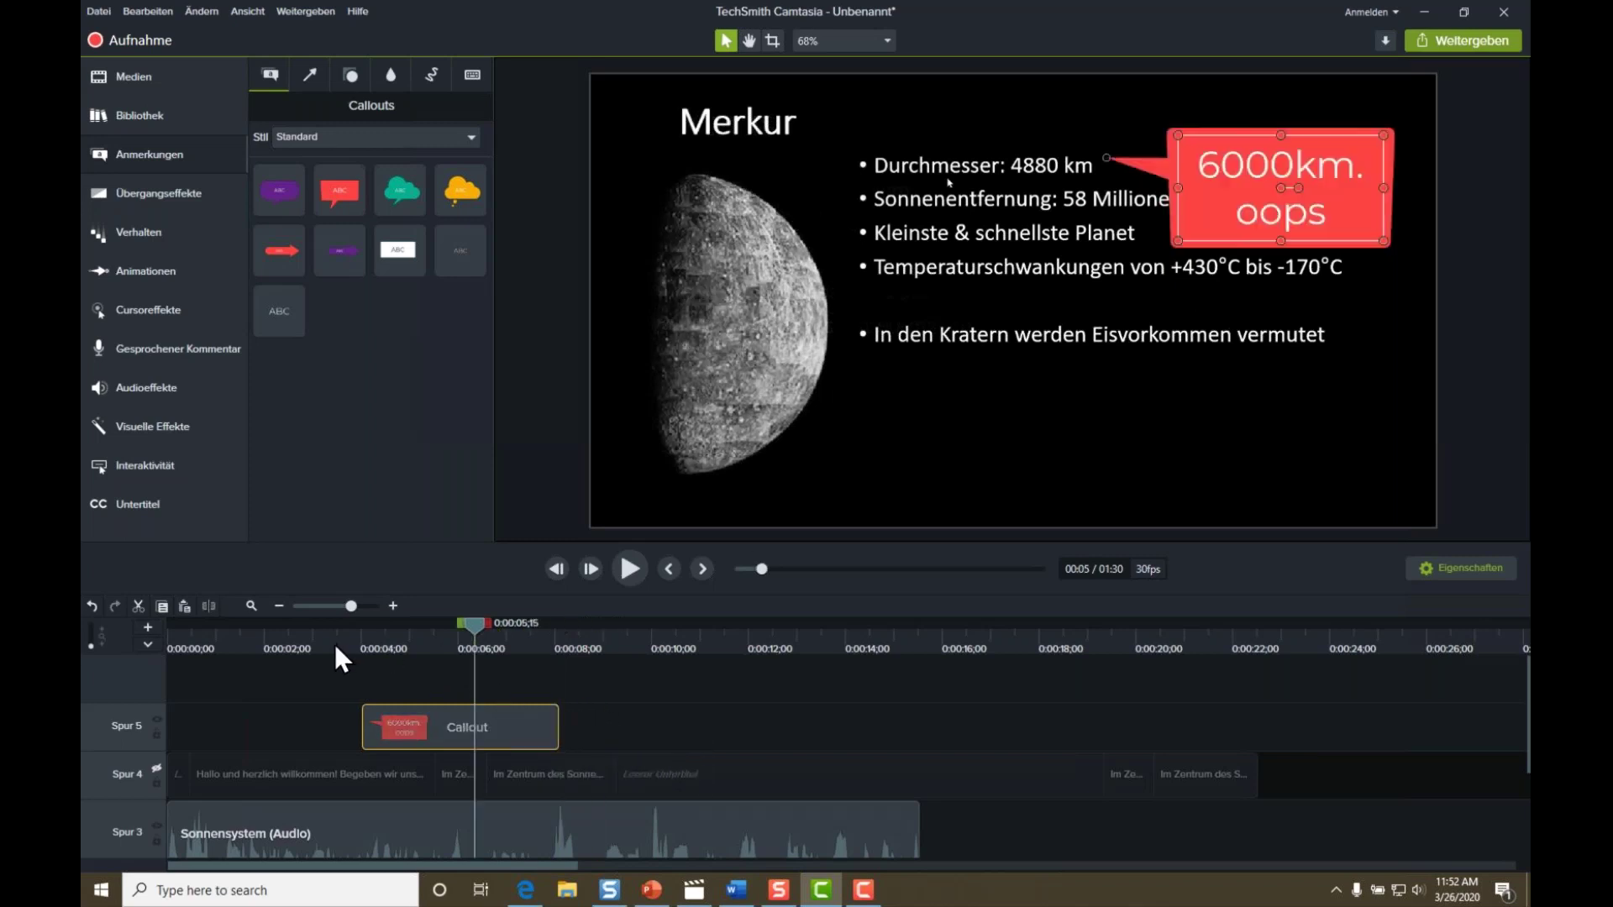
drag(334, 642, 532, 643)
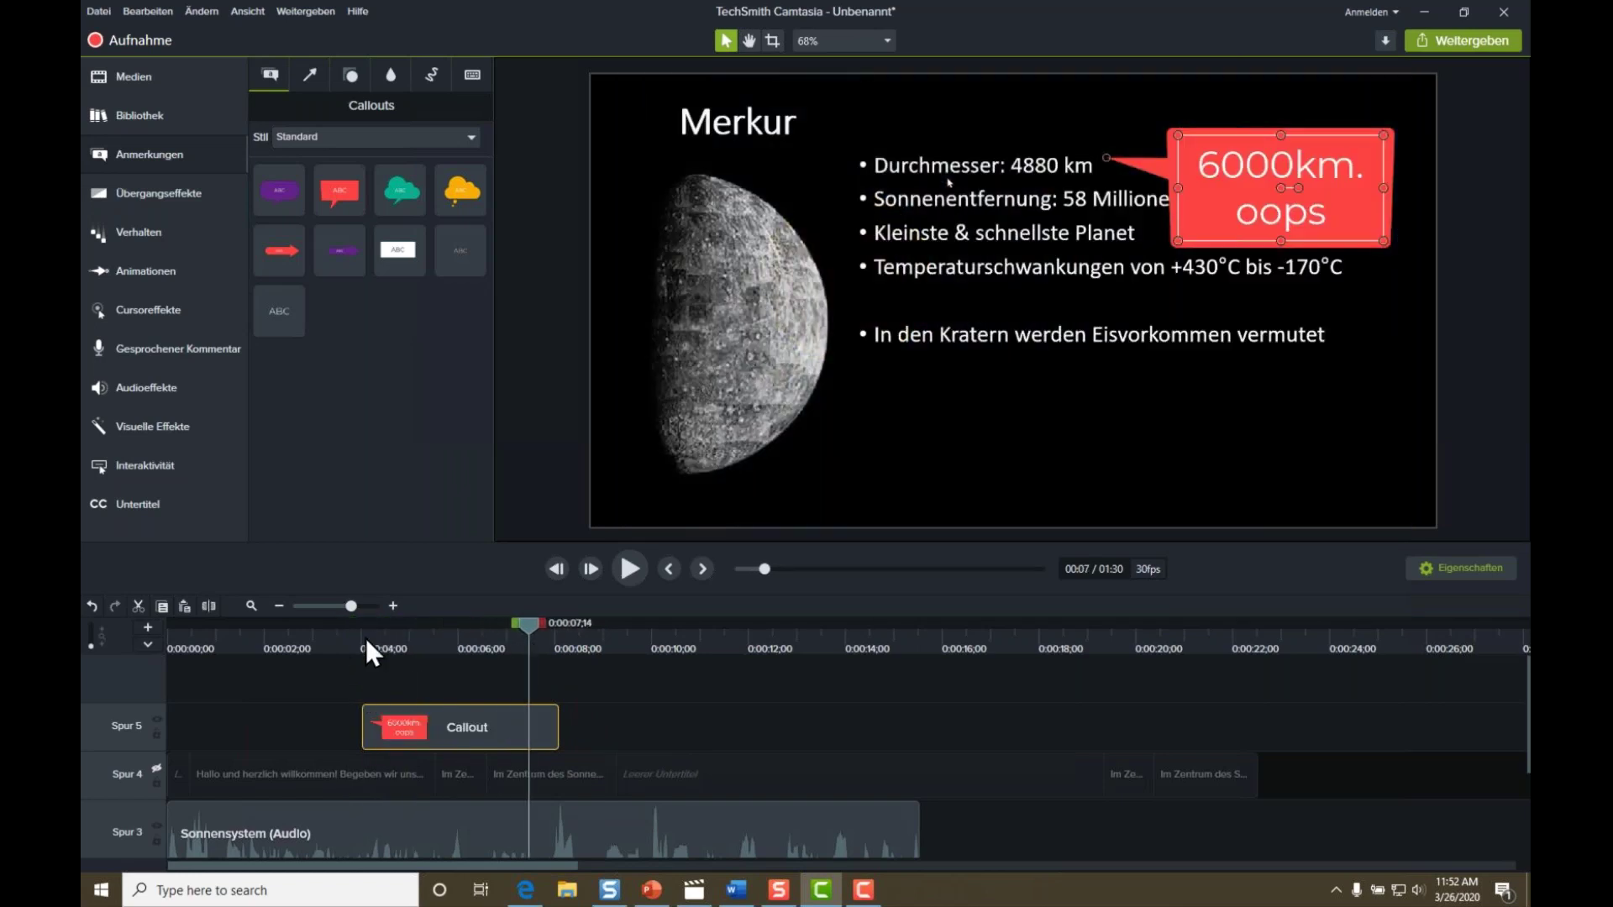
Scrub past the callout to the Erde and Venus slides and show the standard arrow and line annotations.
drag(530, 622, 695, 630)
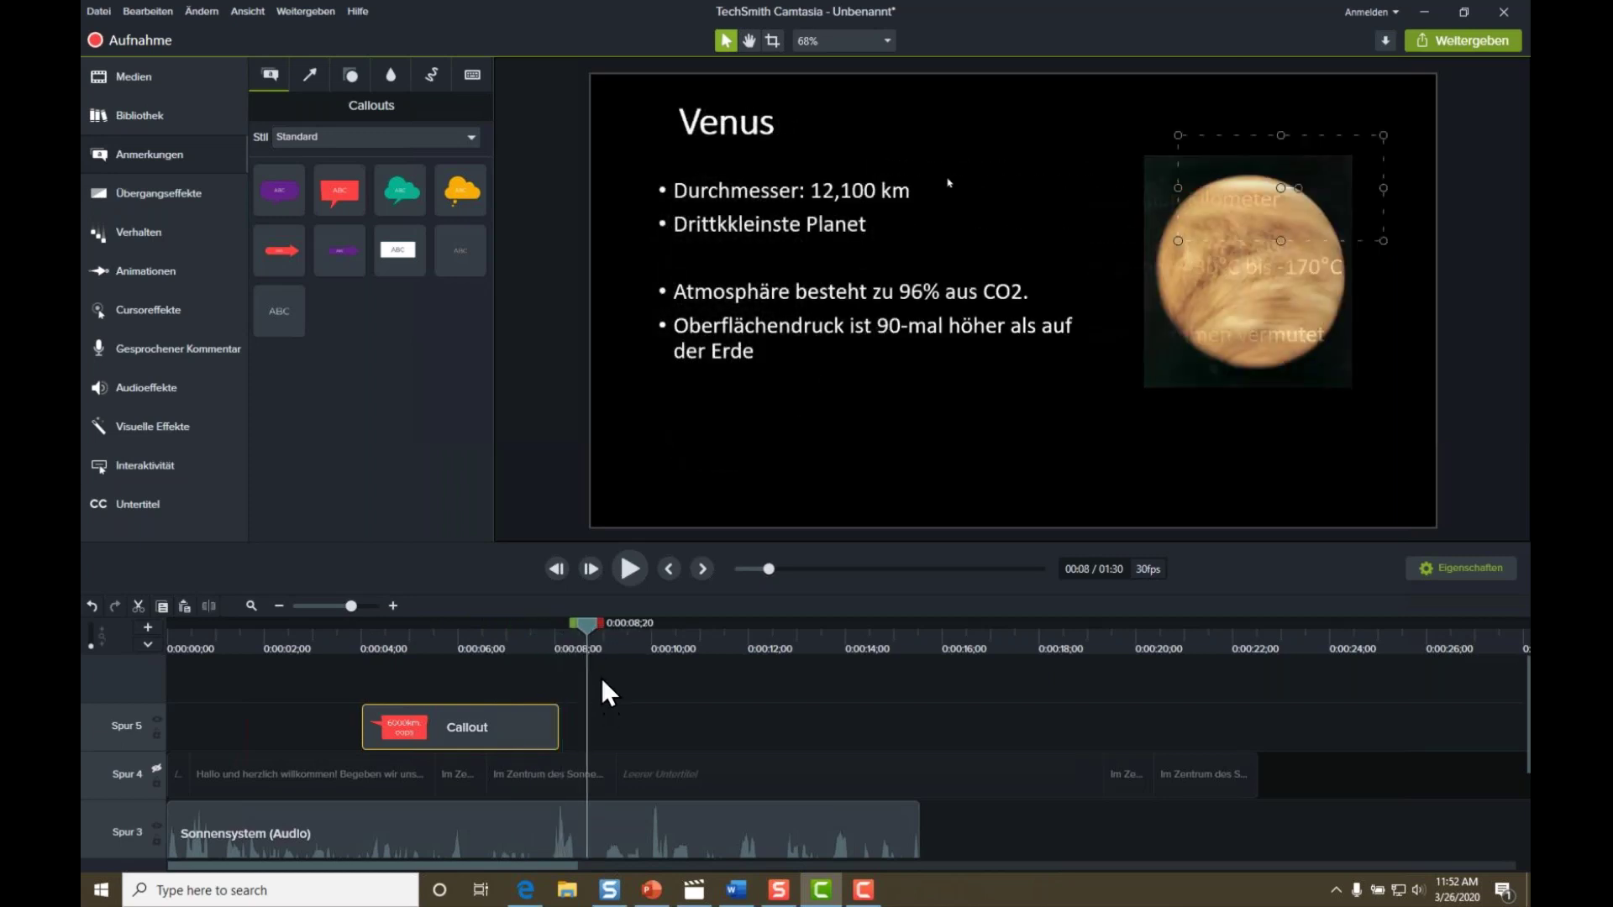
click(609, 693)
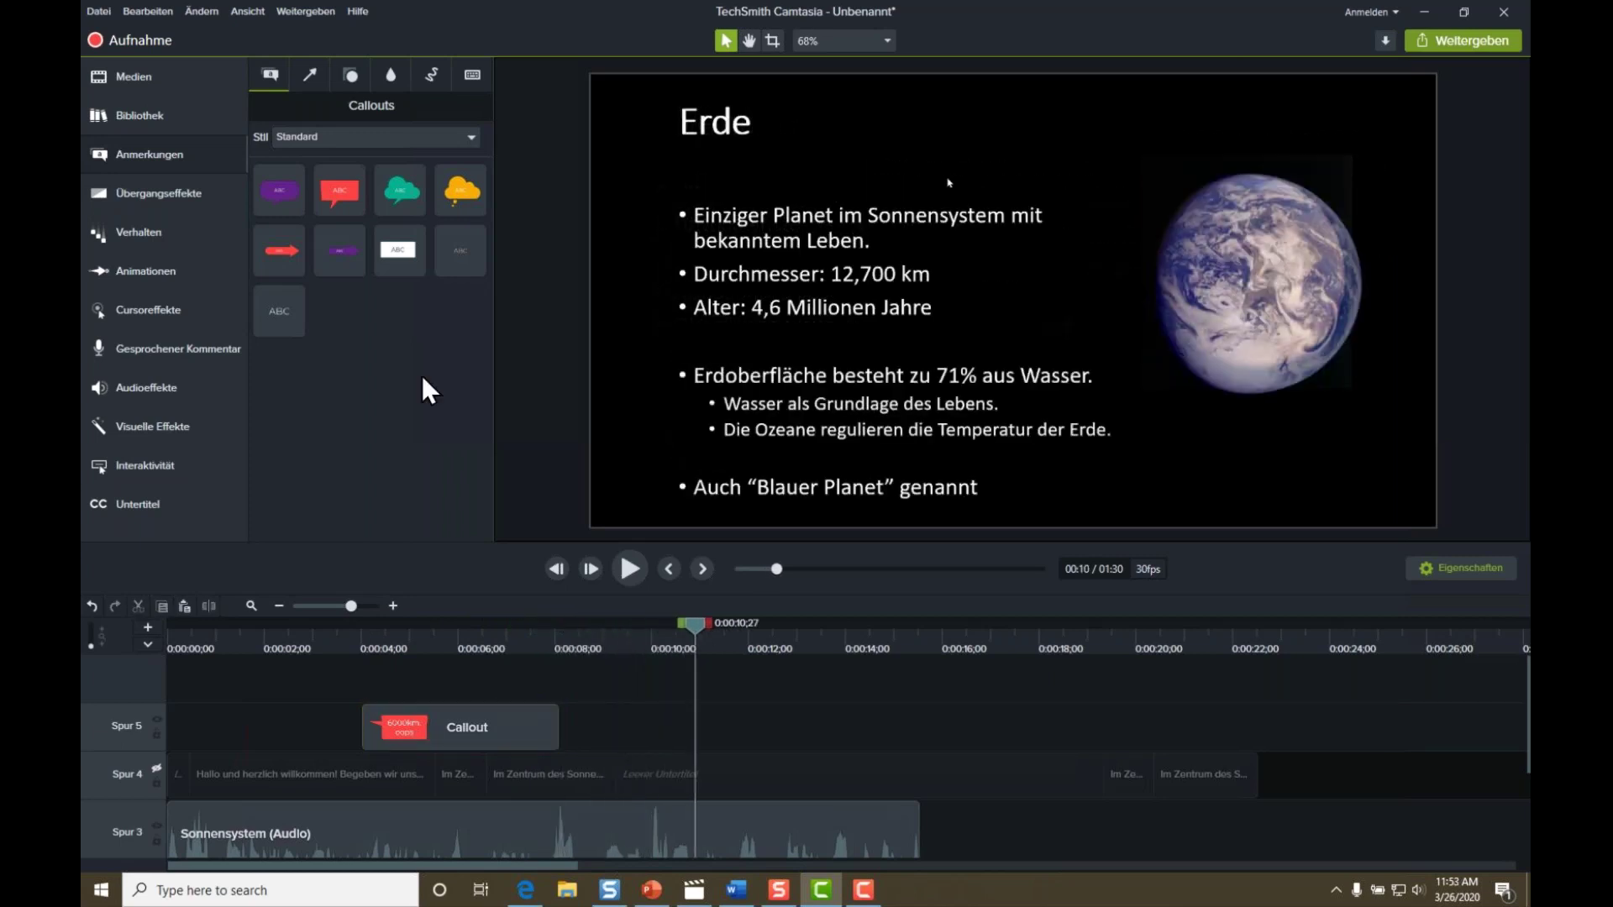
click(309, 76)
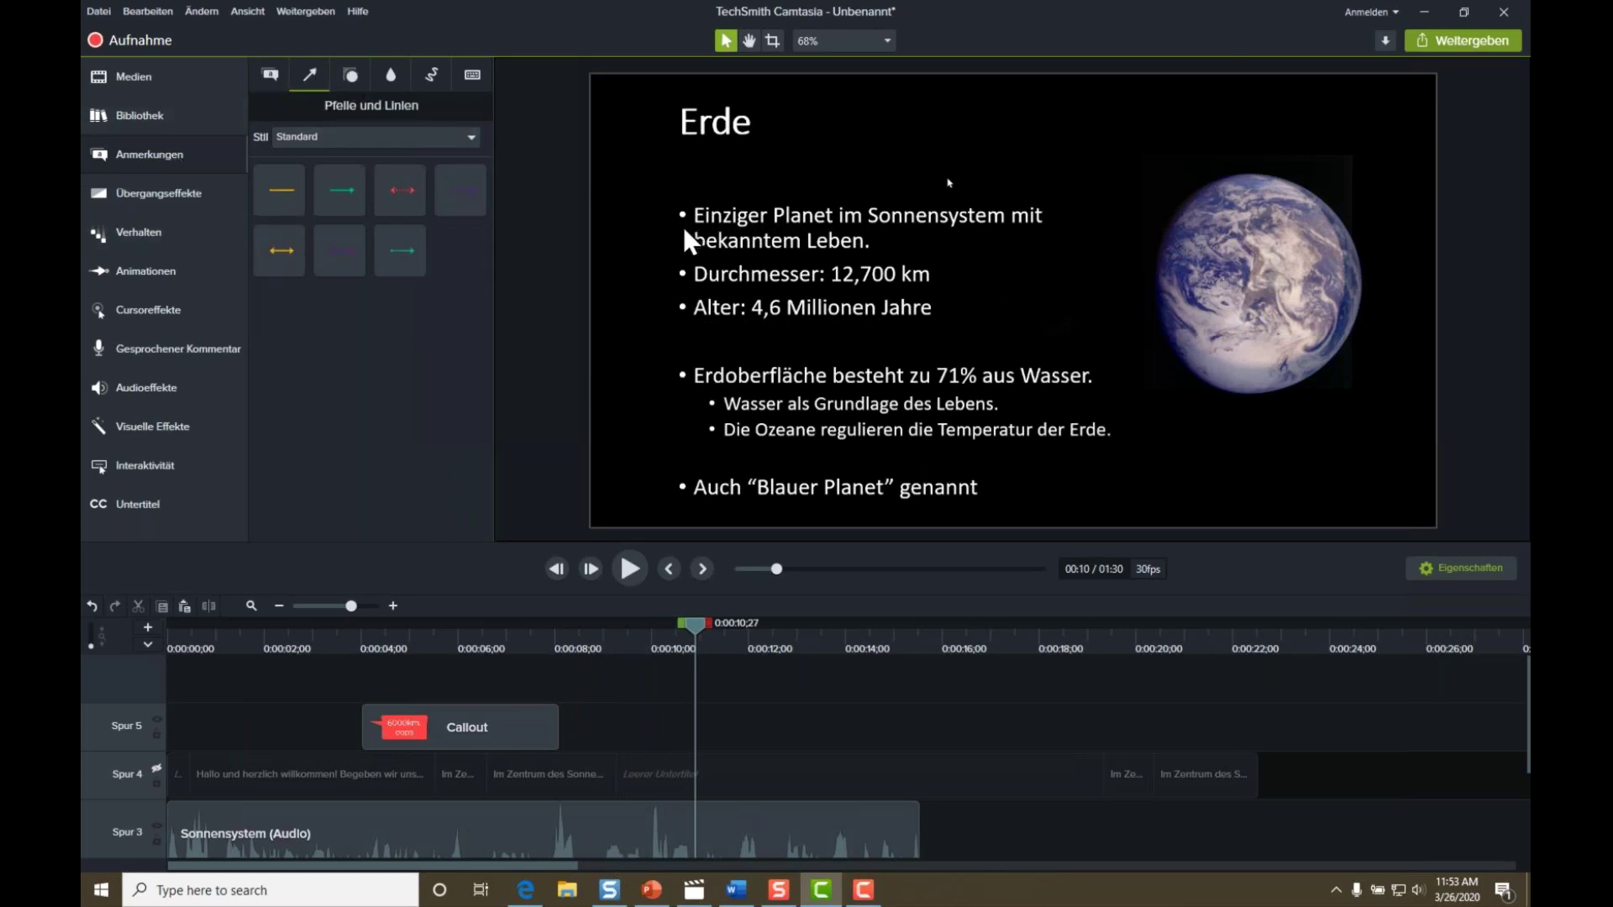
click(637, 645)
scroll(889, 698, down, 1)
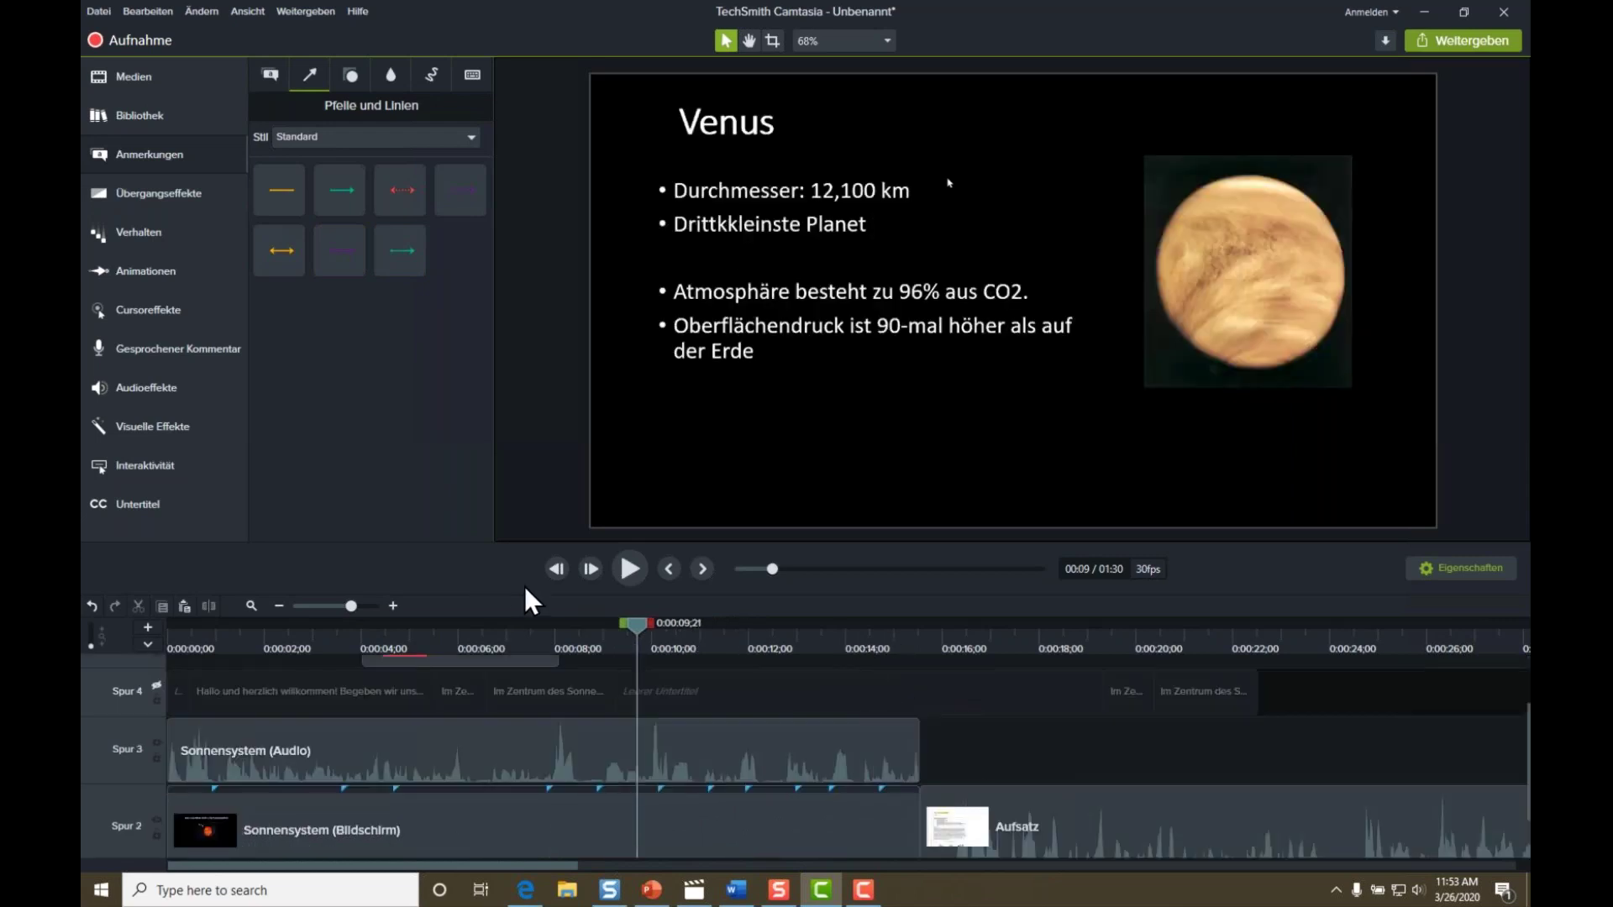
Record a short voice narration starting at 0:00:14;06 and save it as an audio file on the timeline.
click(767, 637)
drag(773, 626, 873, 627)
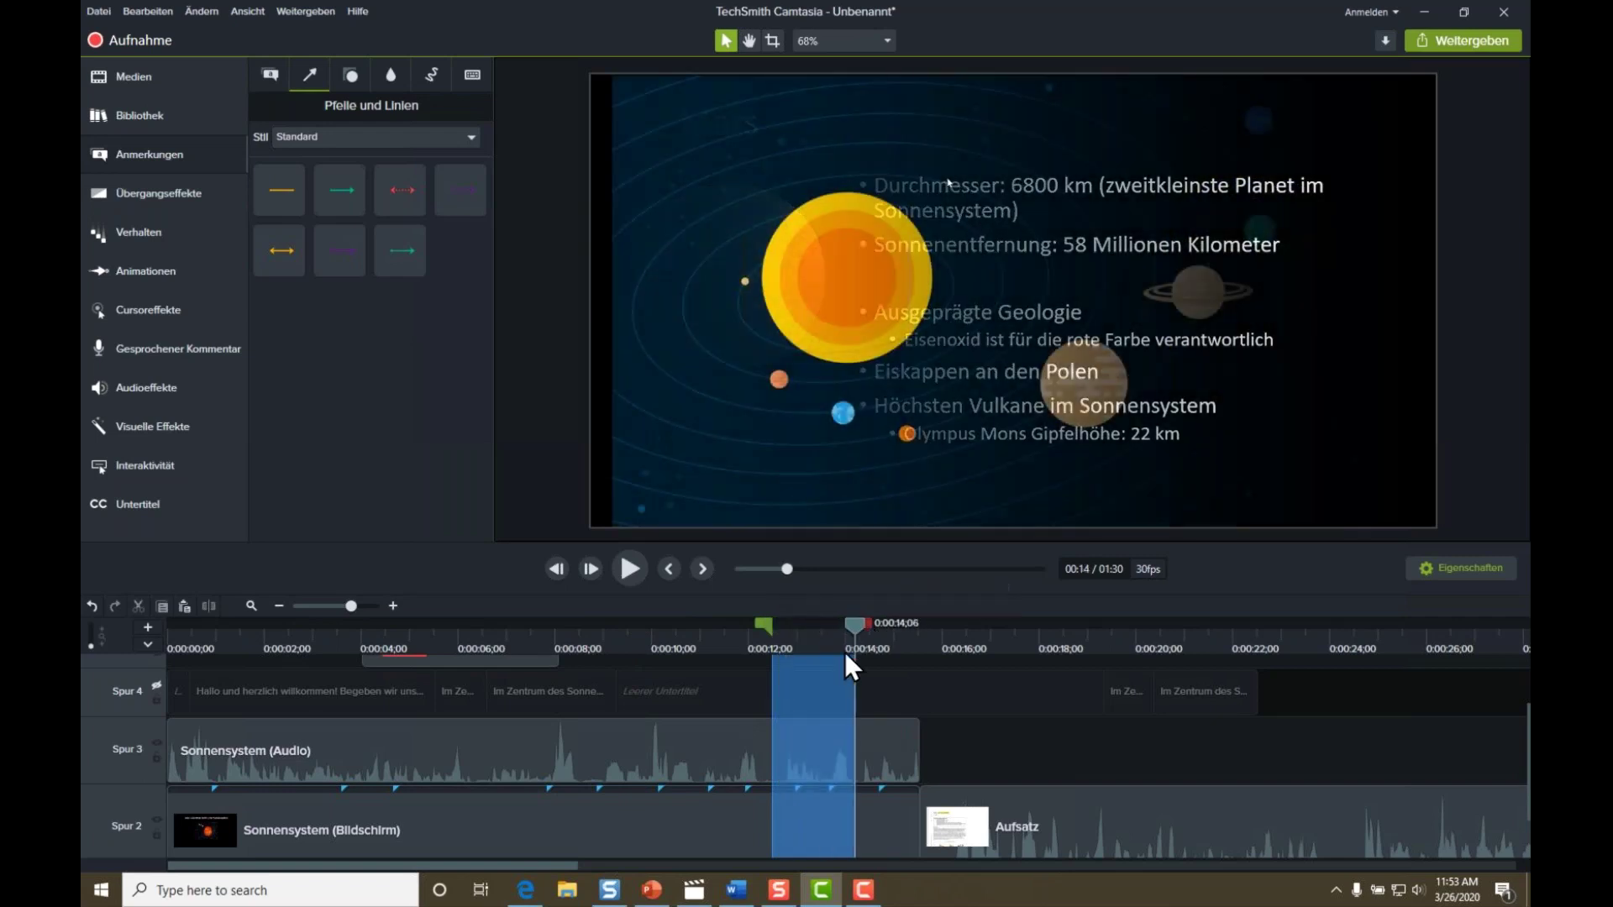
click(189, 353)
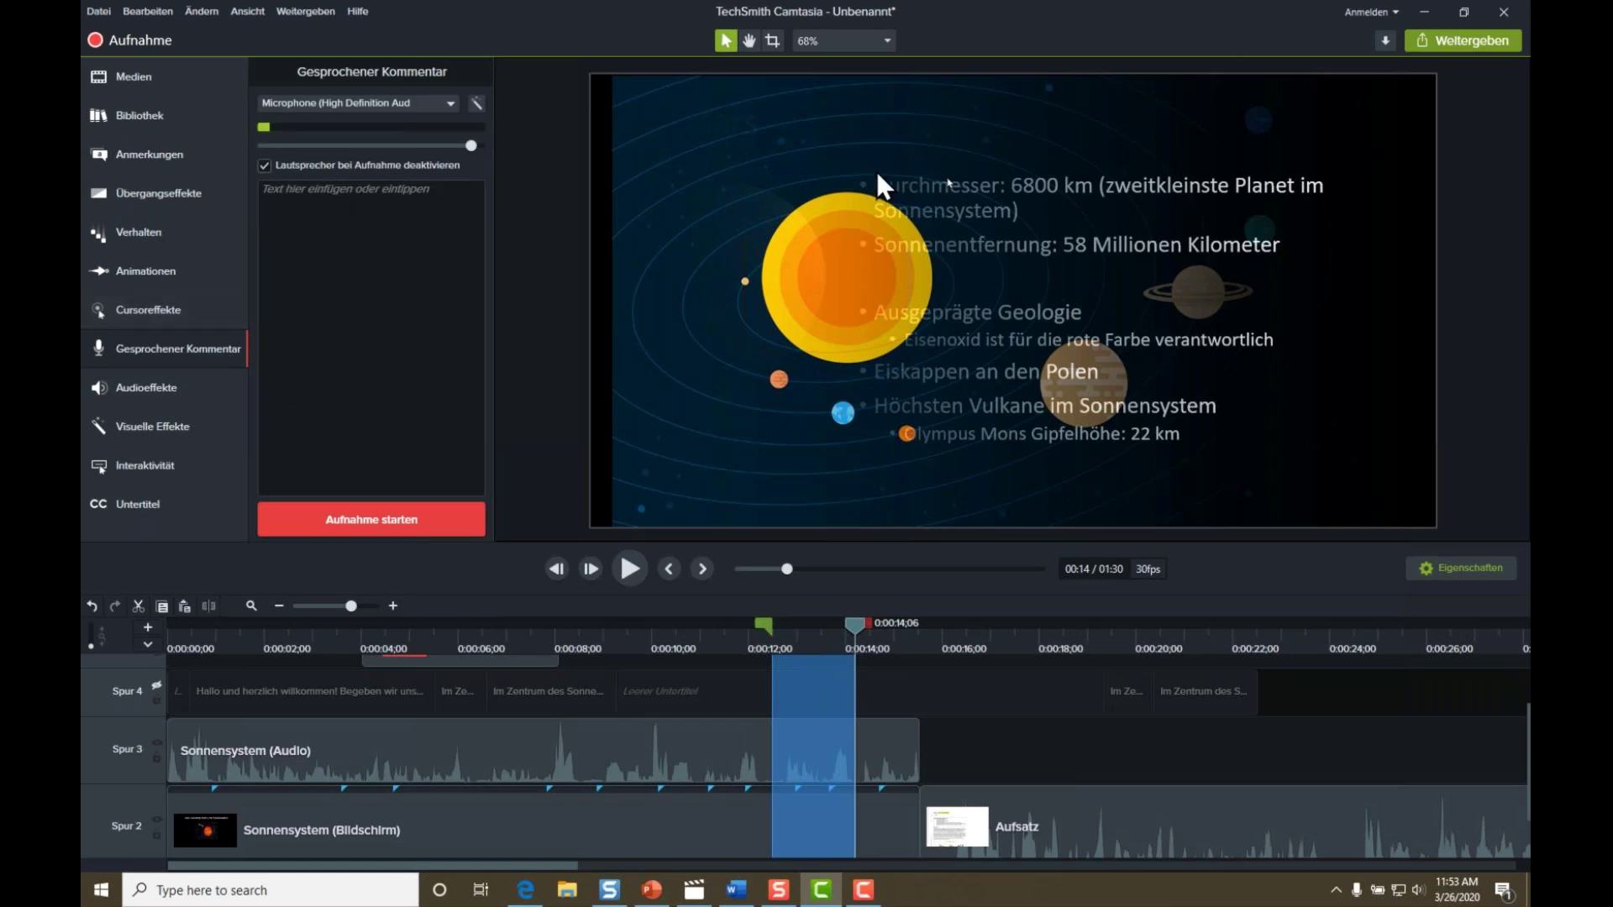
click(373, 521)
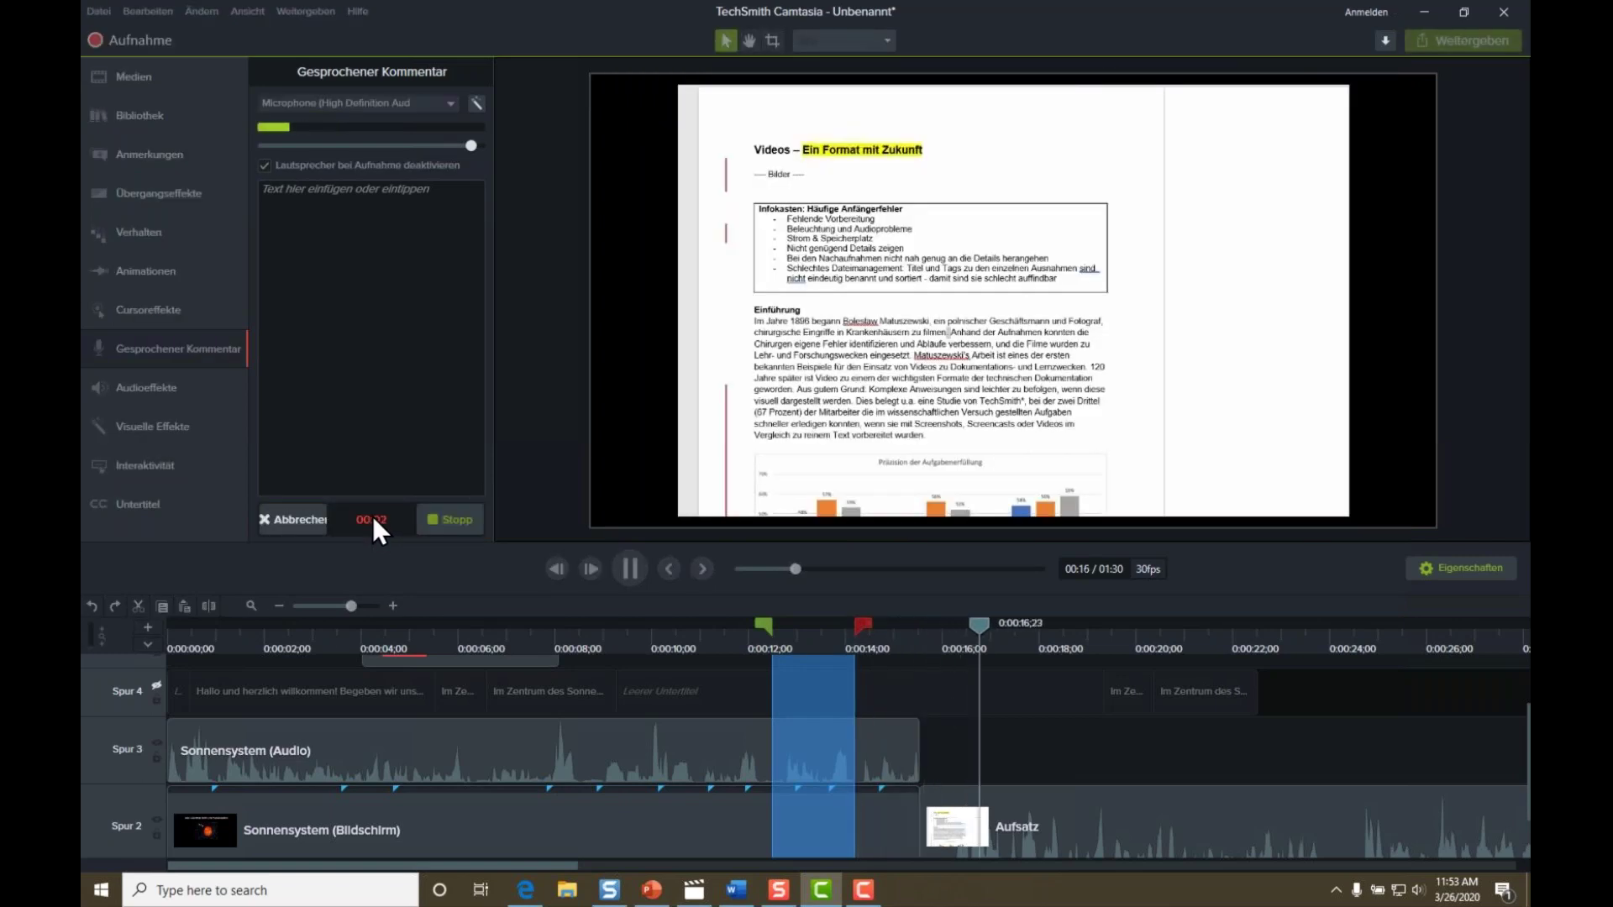
click(441, 516)
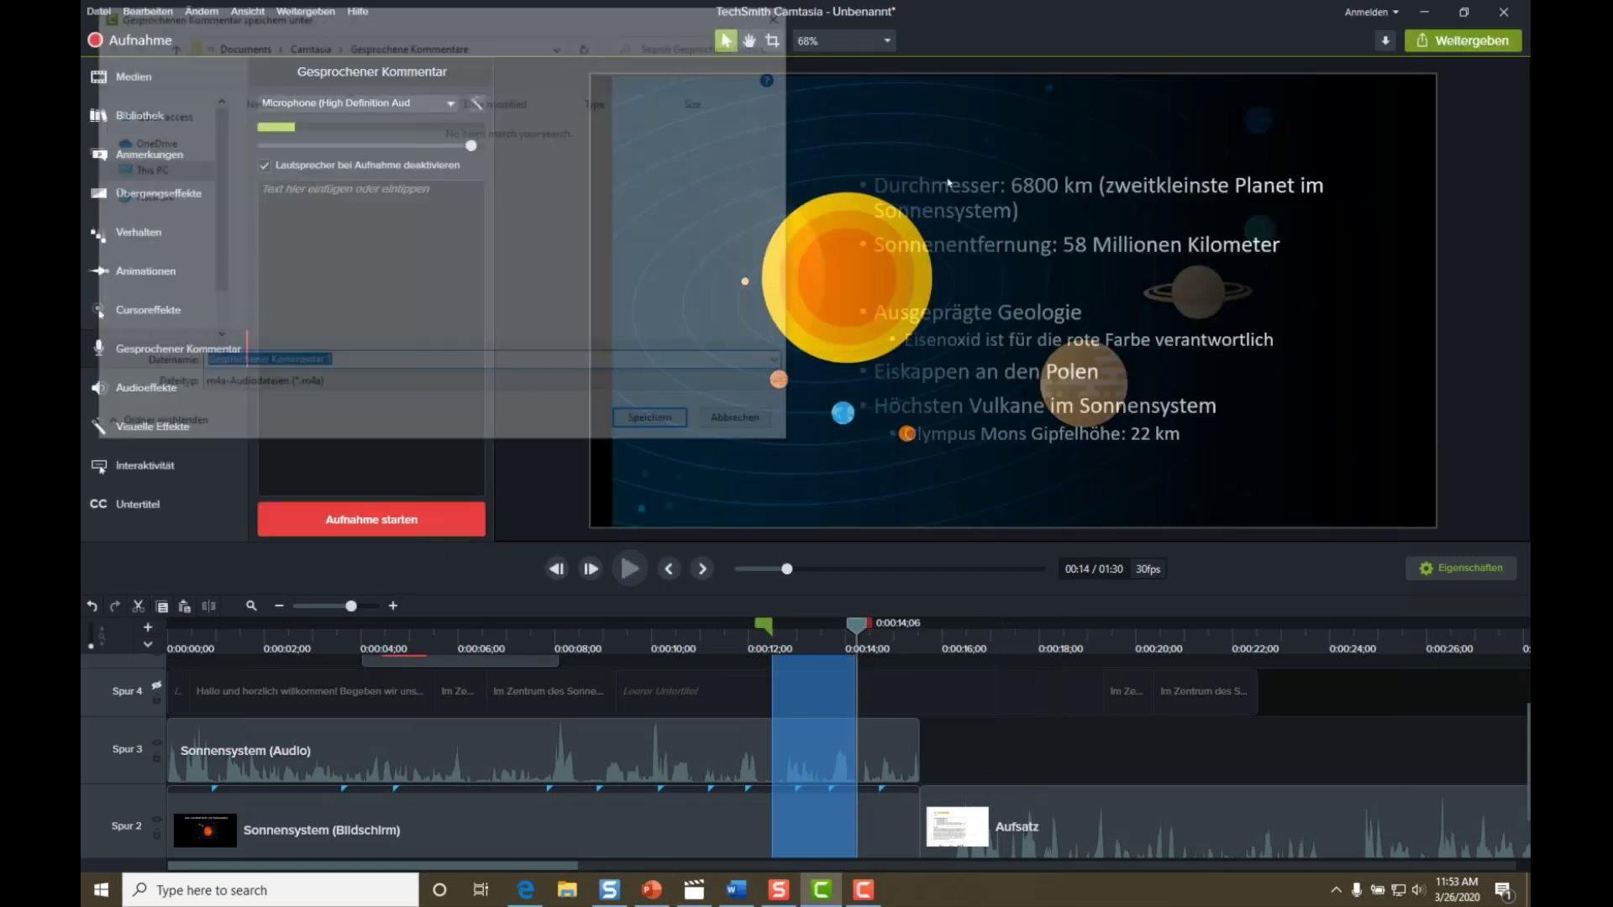
click(651, 425)
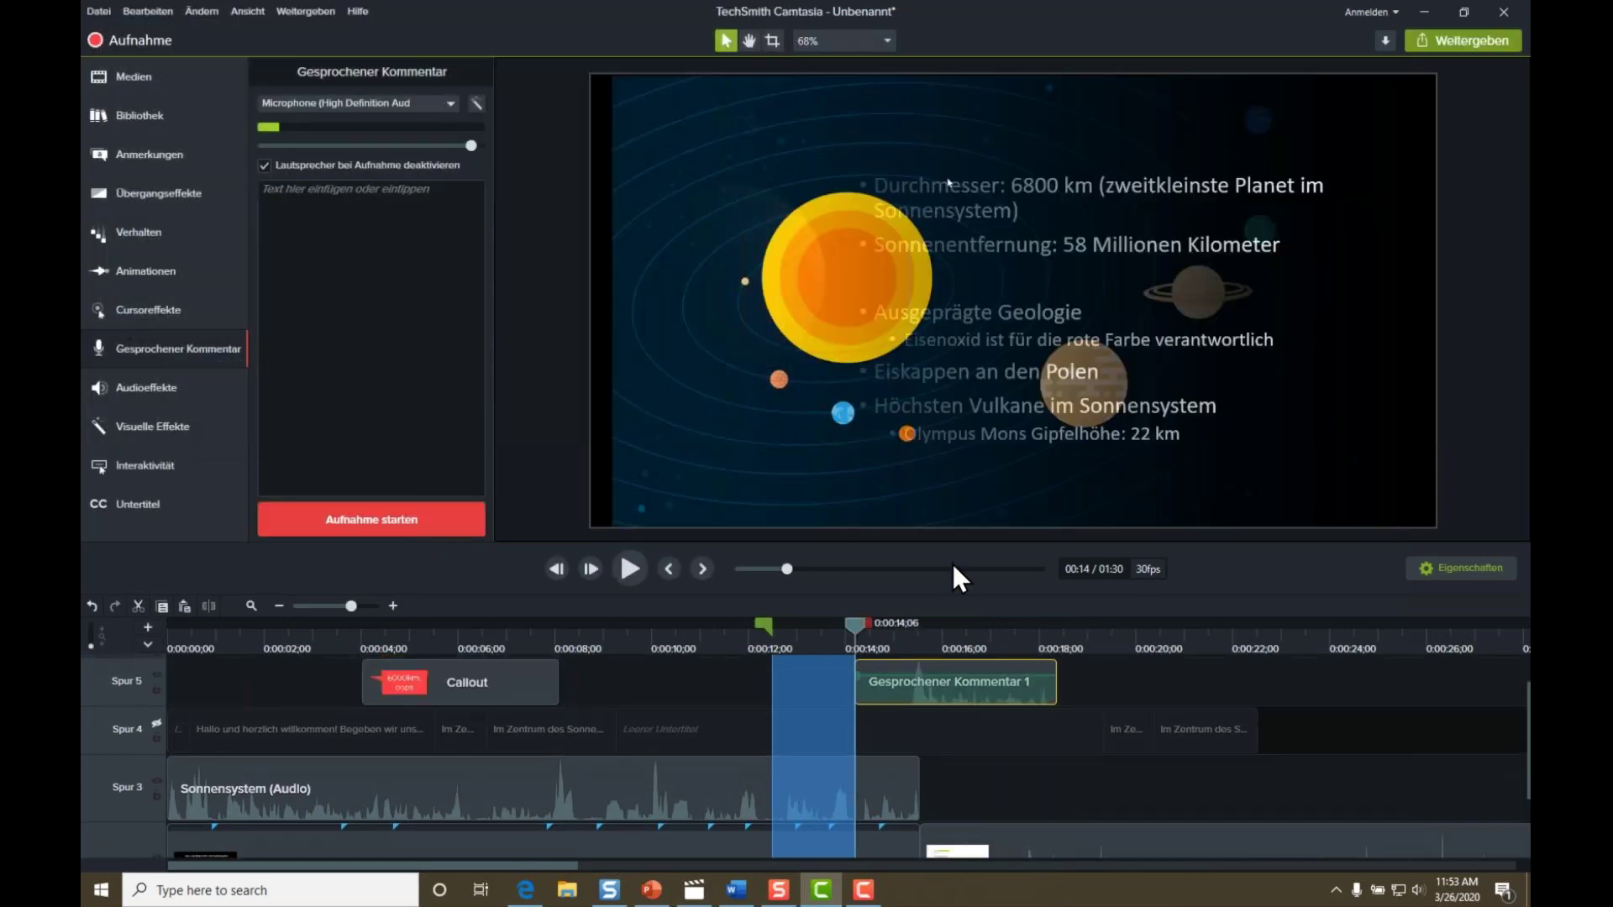
Clear the time selection, select the Sonnensystem audio clip with the playhead at 0:00:12;23, and view the commands available for it.
click(858, 626)
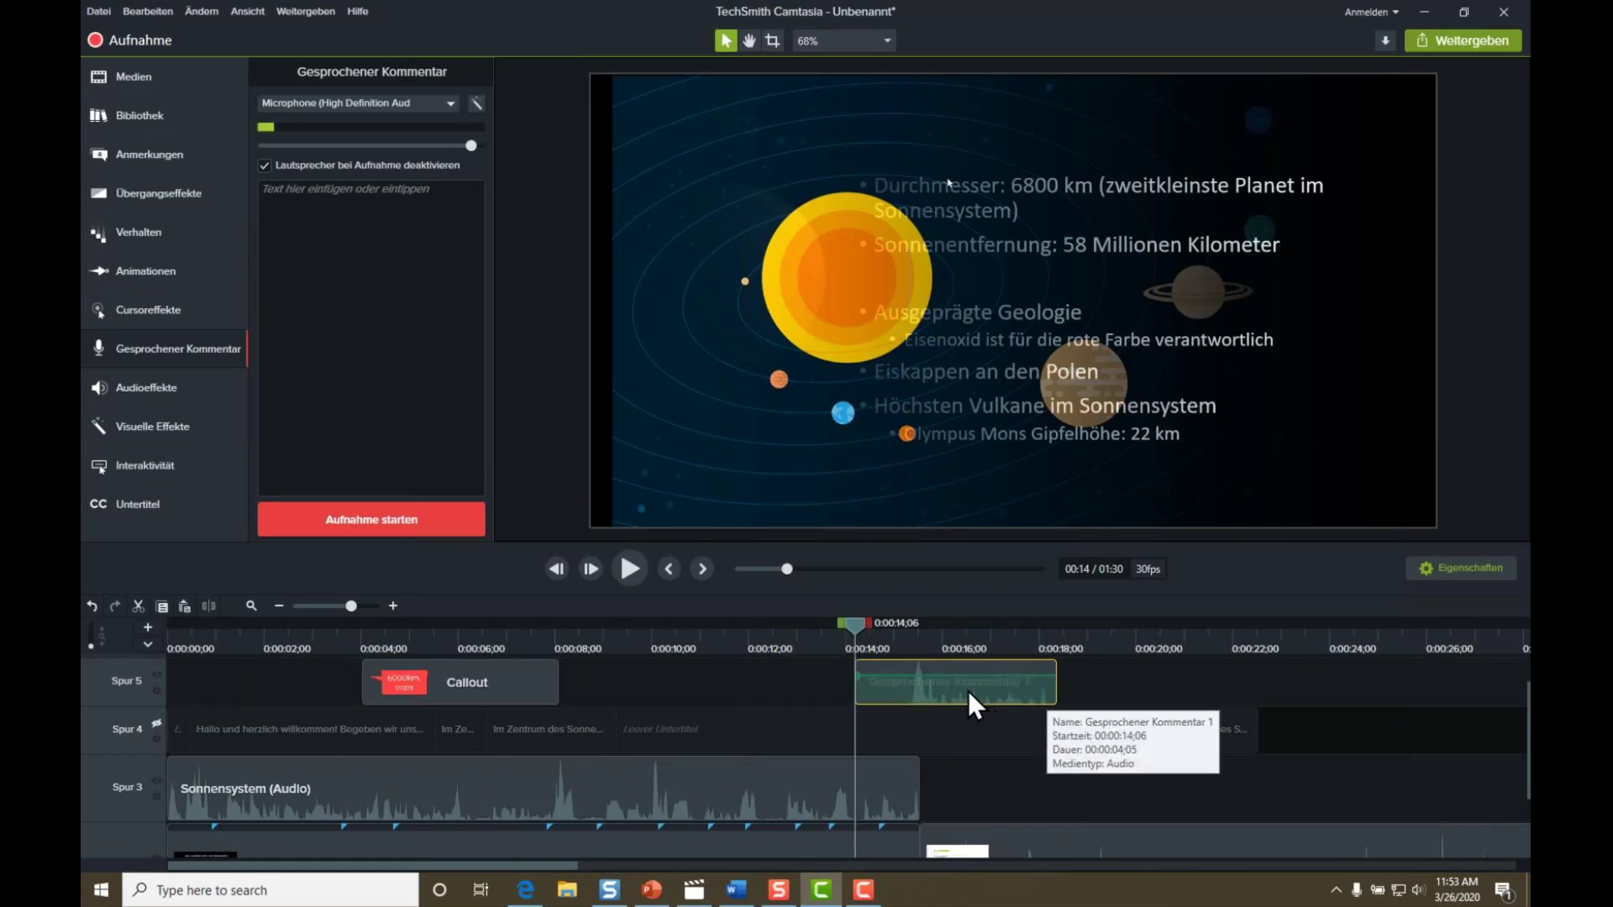
drag(981, 683, 786, 634)
click(848, 764)
scroll(825, 719, down, 2)
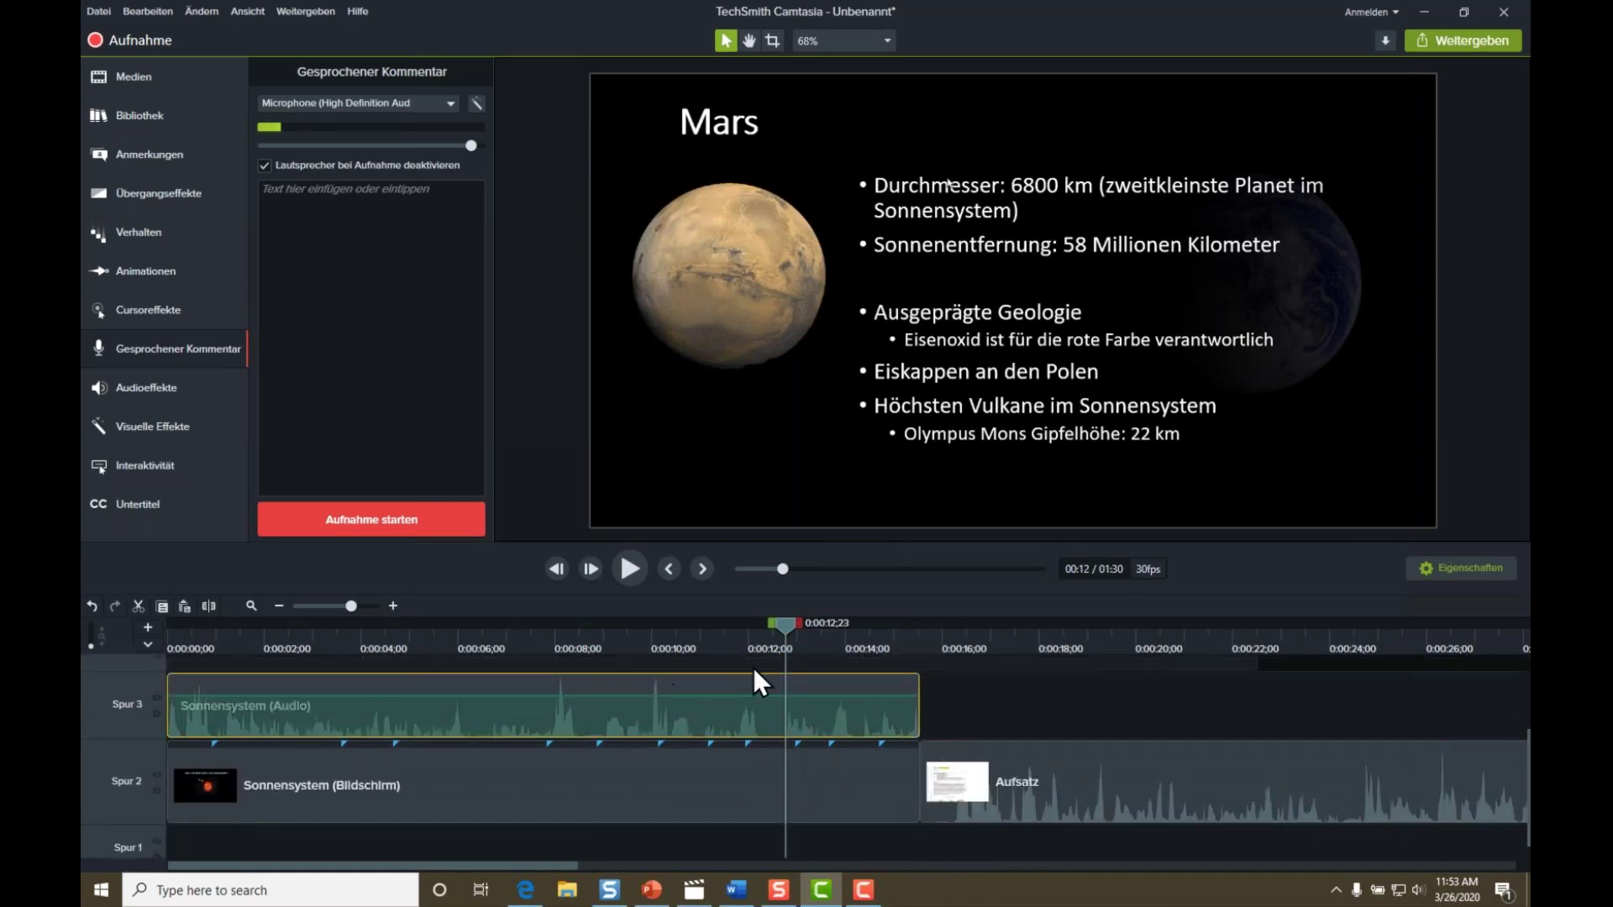
right_click(798, 697)
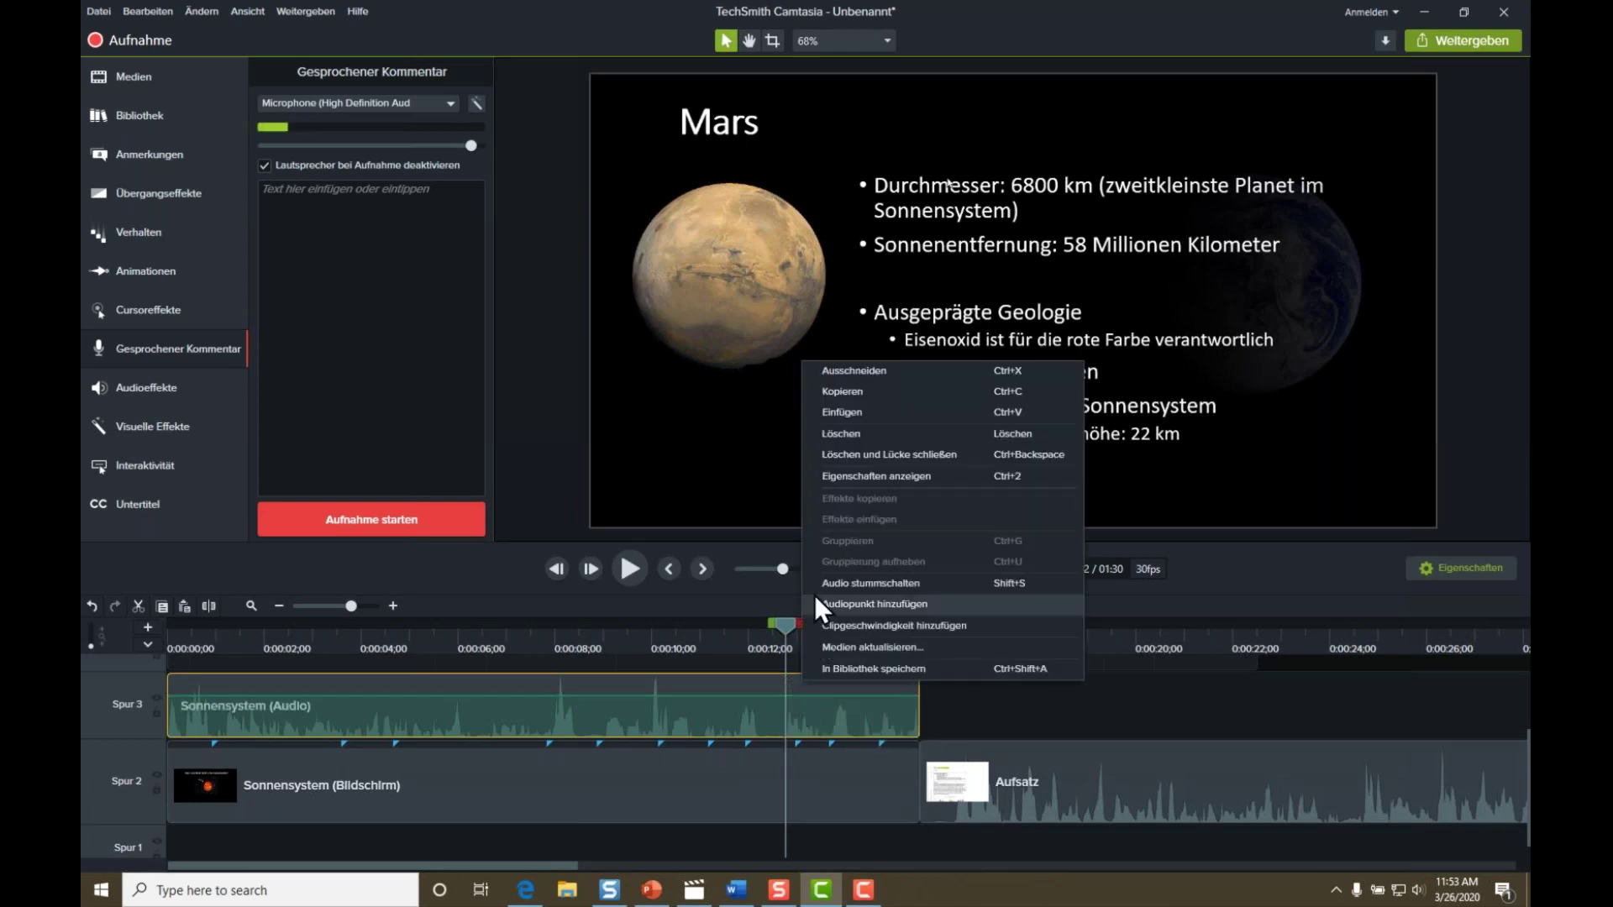
click(359, 424)
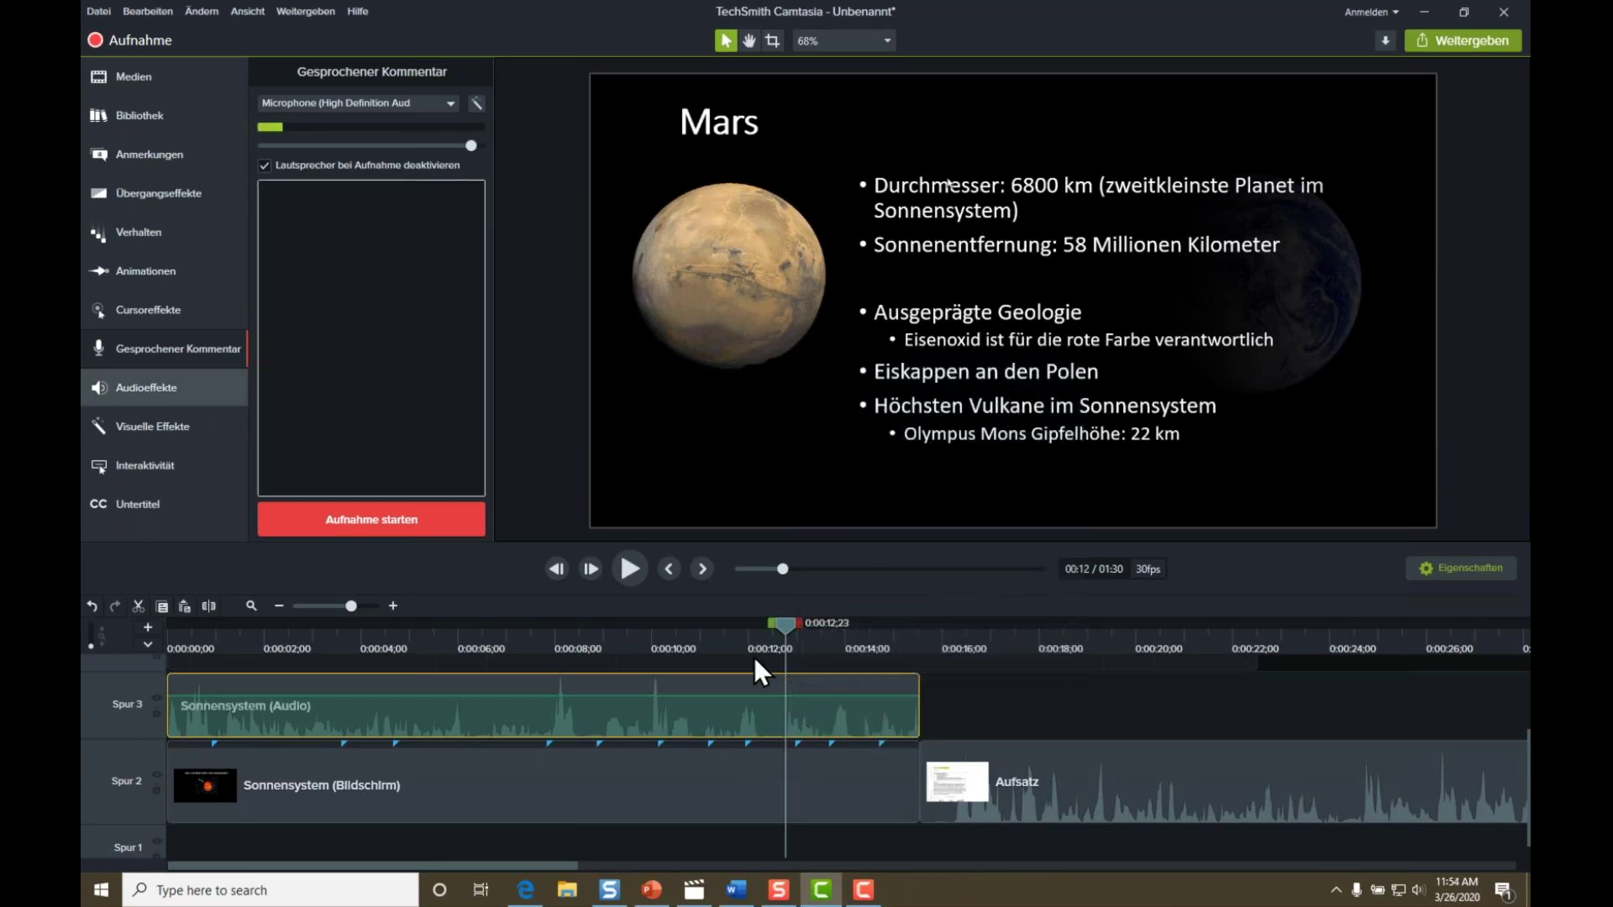
Select the time range from 0:00:12;23 to 0:00:15;16 and view the option to mute the audio within it.
right_click(820, 677)
click(799, 623)
drag(801, 623, 889, 639)
drag(910, 628, 920, 625)
right_click(823, 682)
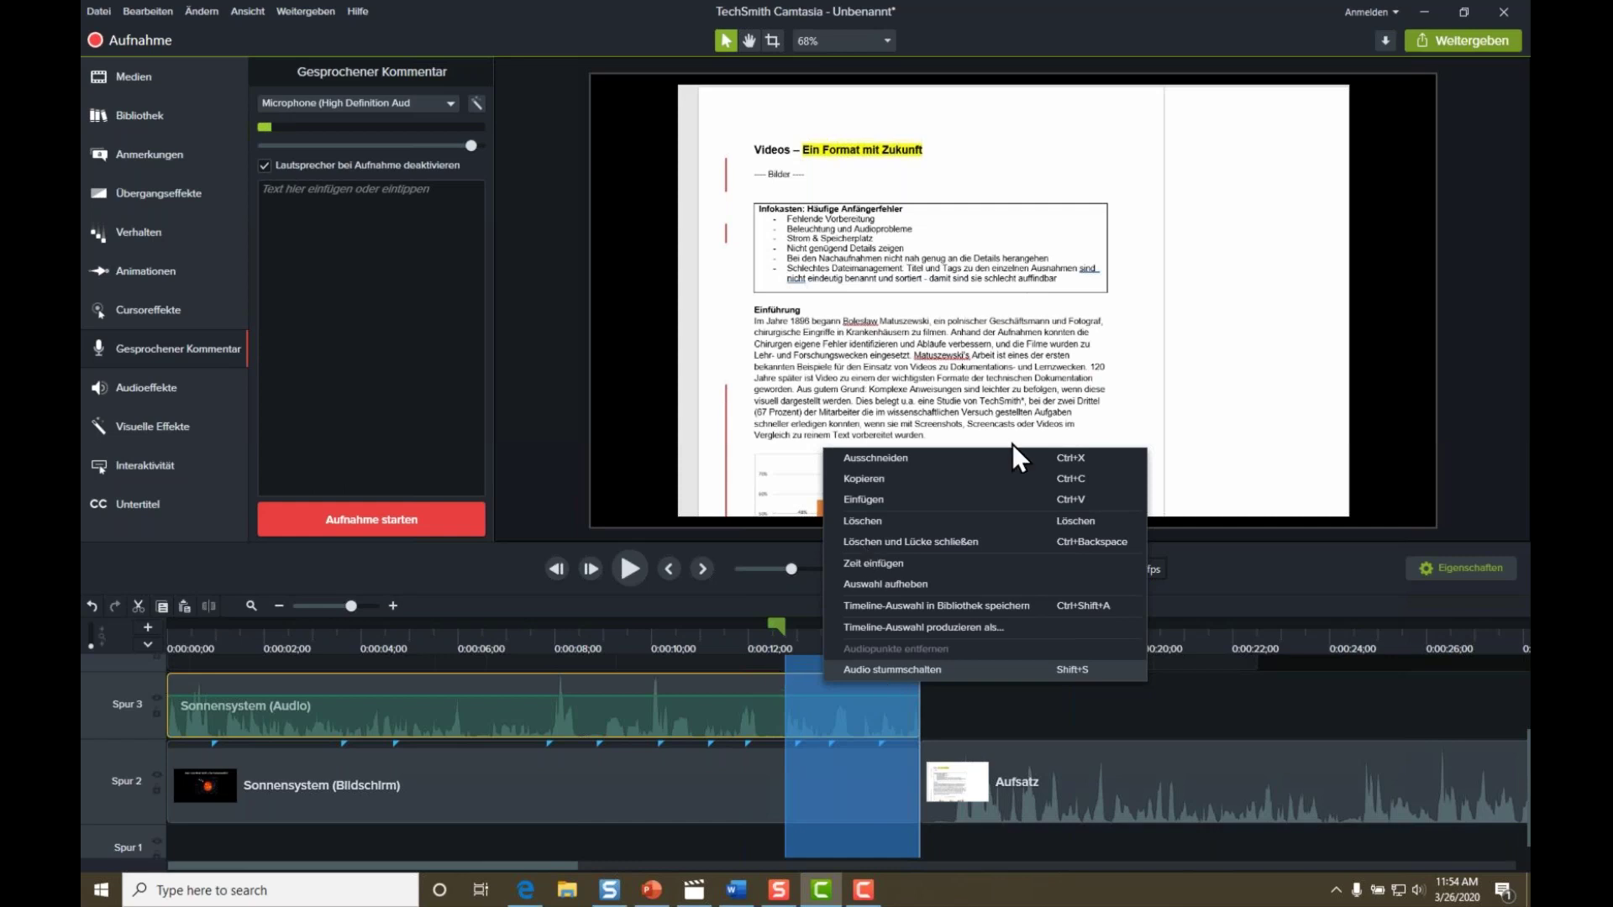
click(1447, 311)
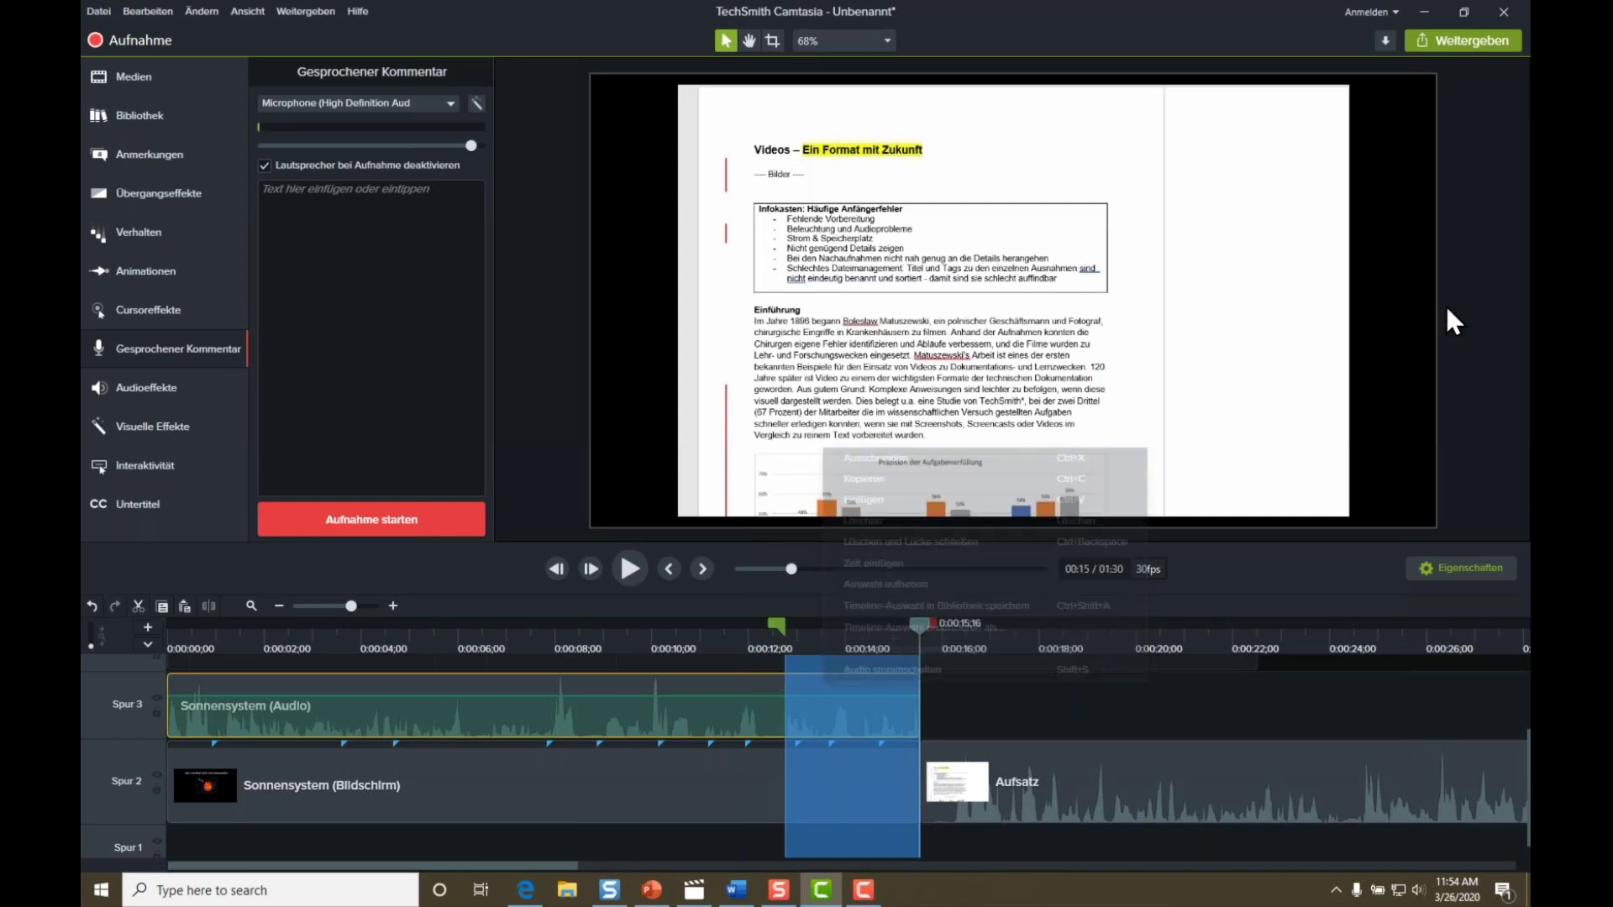
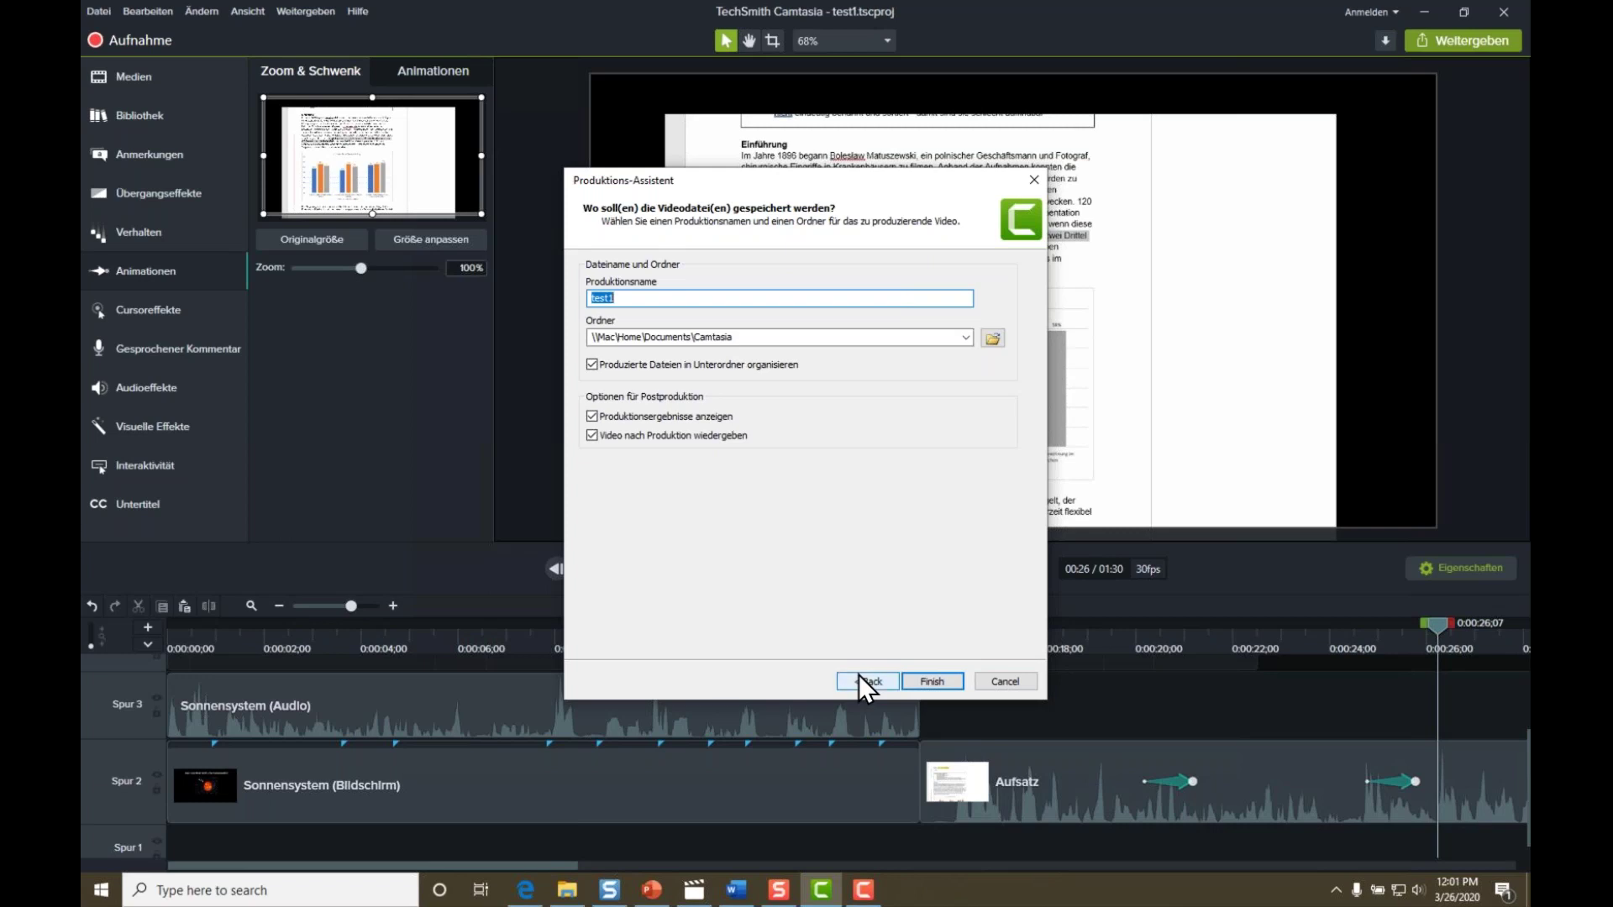
Go back to the production assistant's profile choice, look through the available profiles, and close the assistant without producing.
click(861, 676)
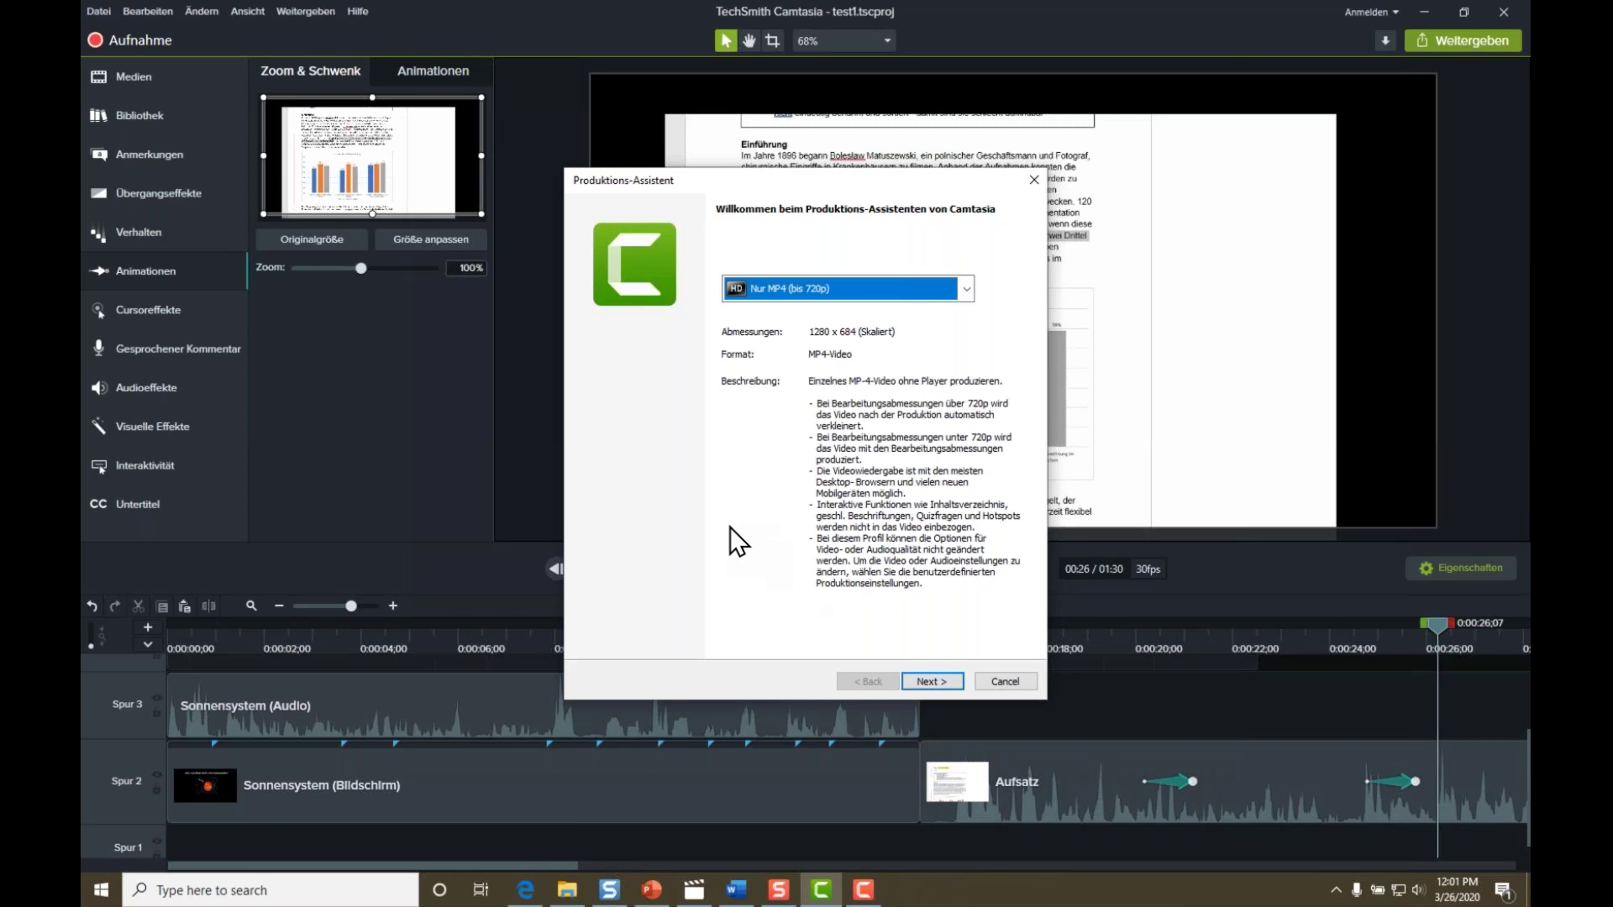
click(789, 286)
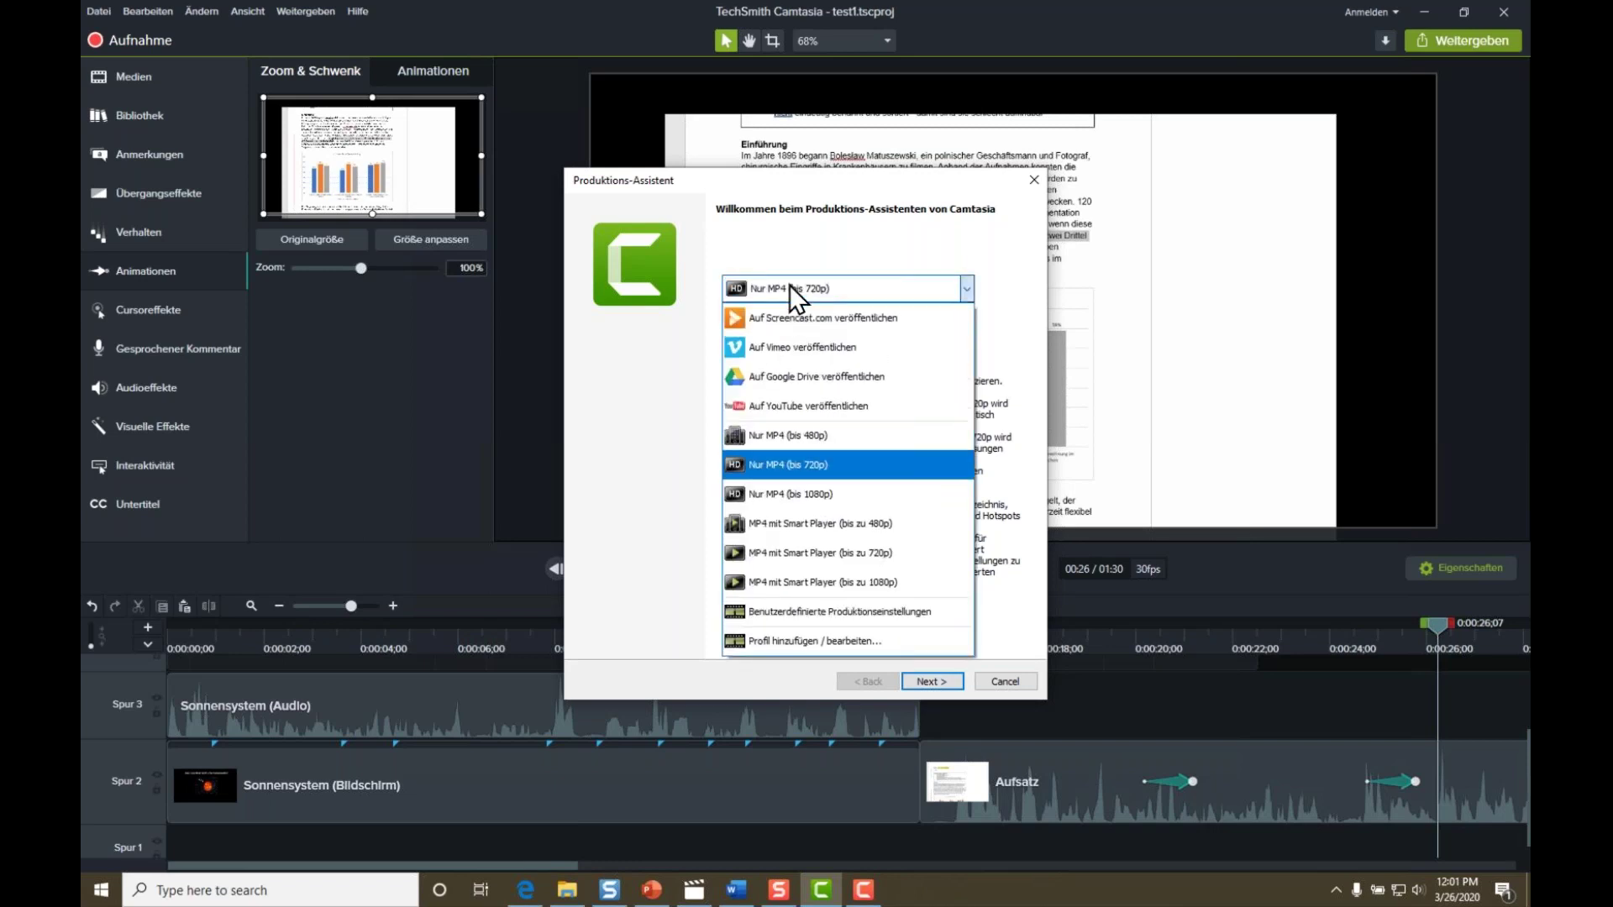
click(791, 285)
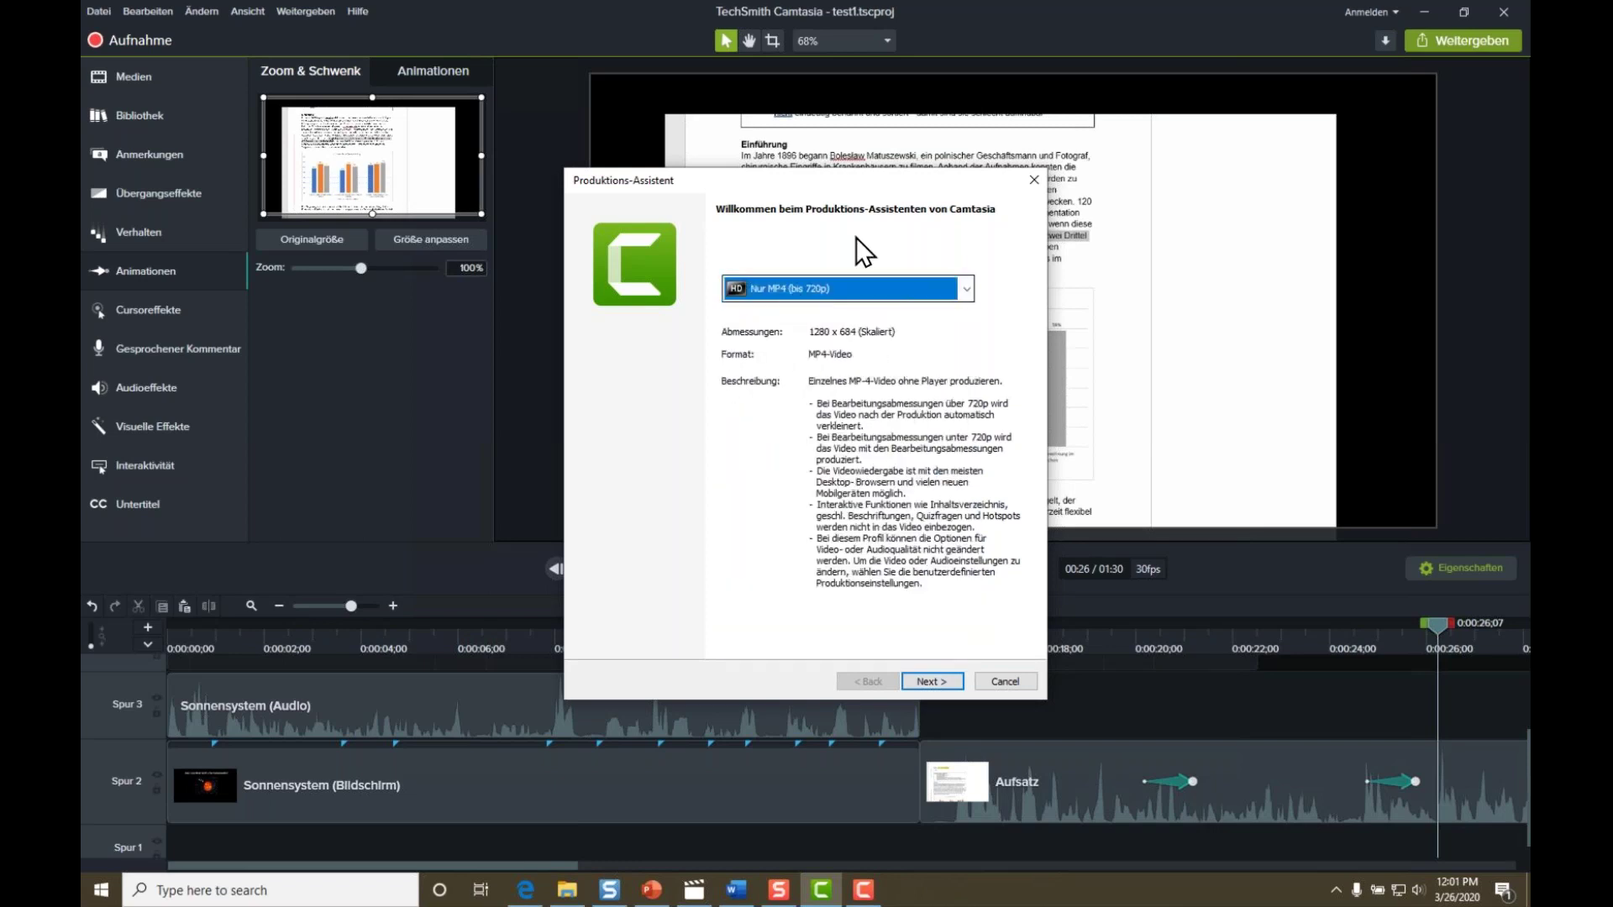
click(1035, 179)
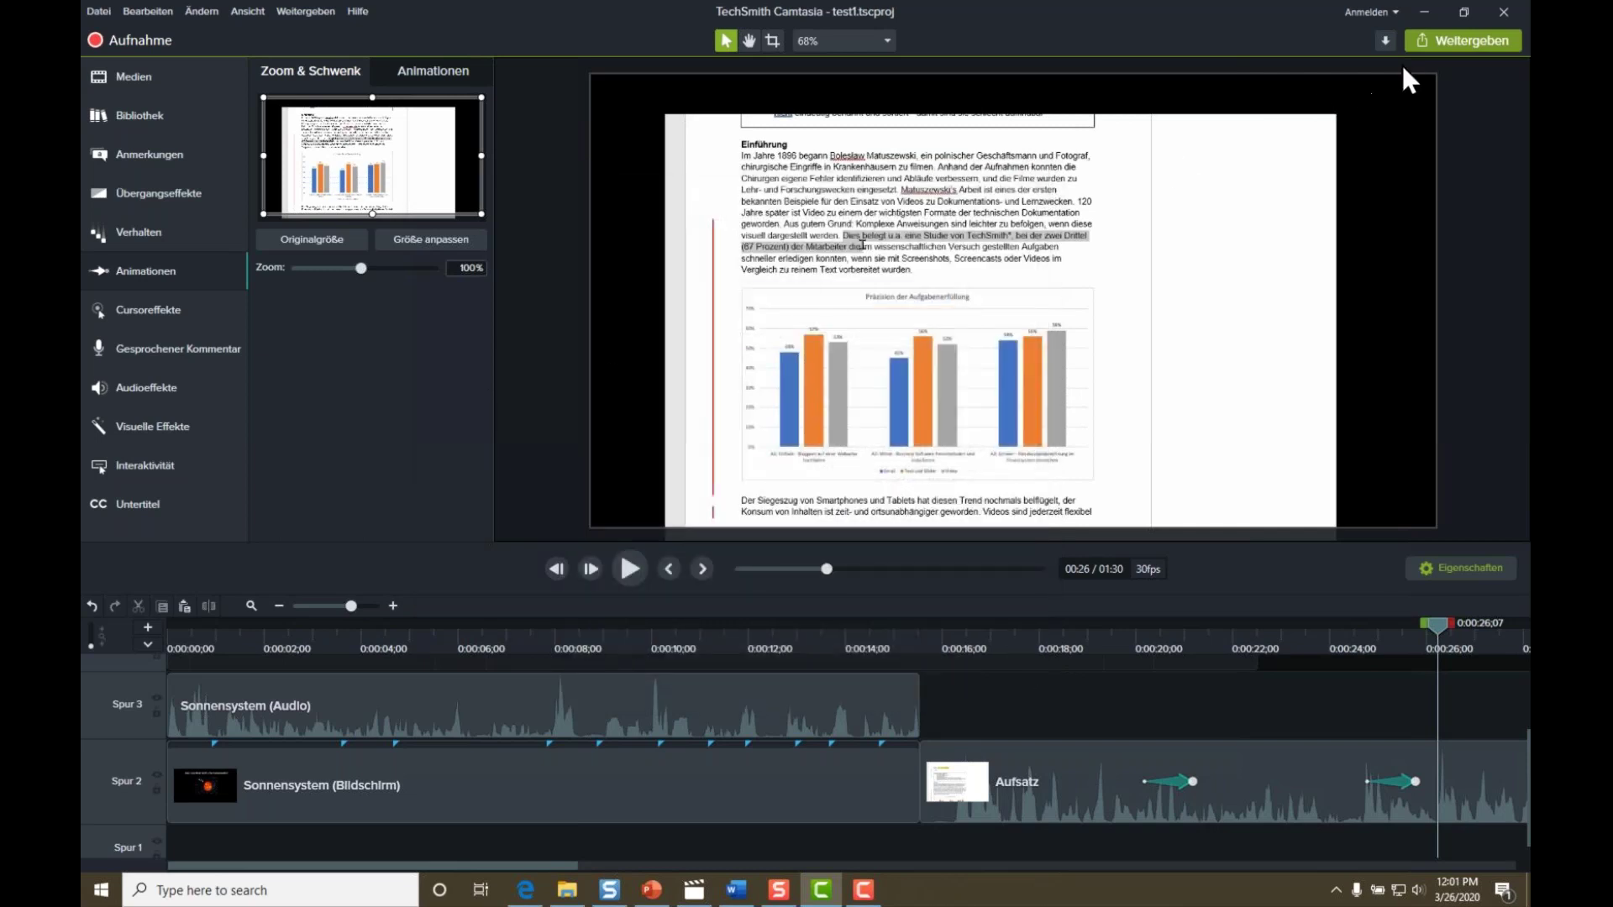
Review the sharing destinations, start a local file production, and choose the Benutzerdefinierte Produktionseinstellungen profile.
click(1442, 42)
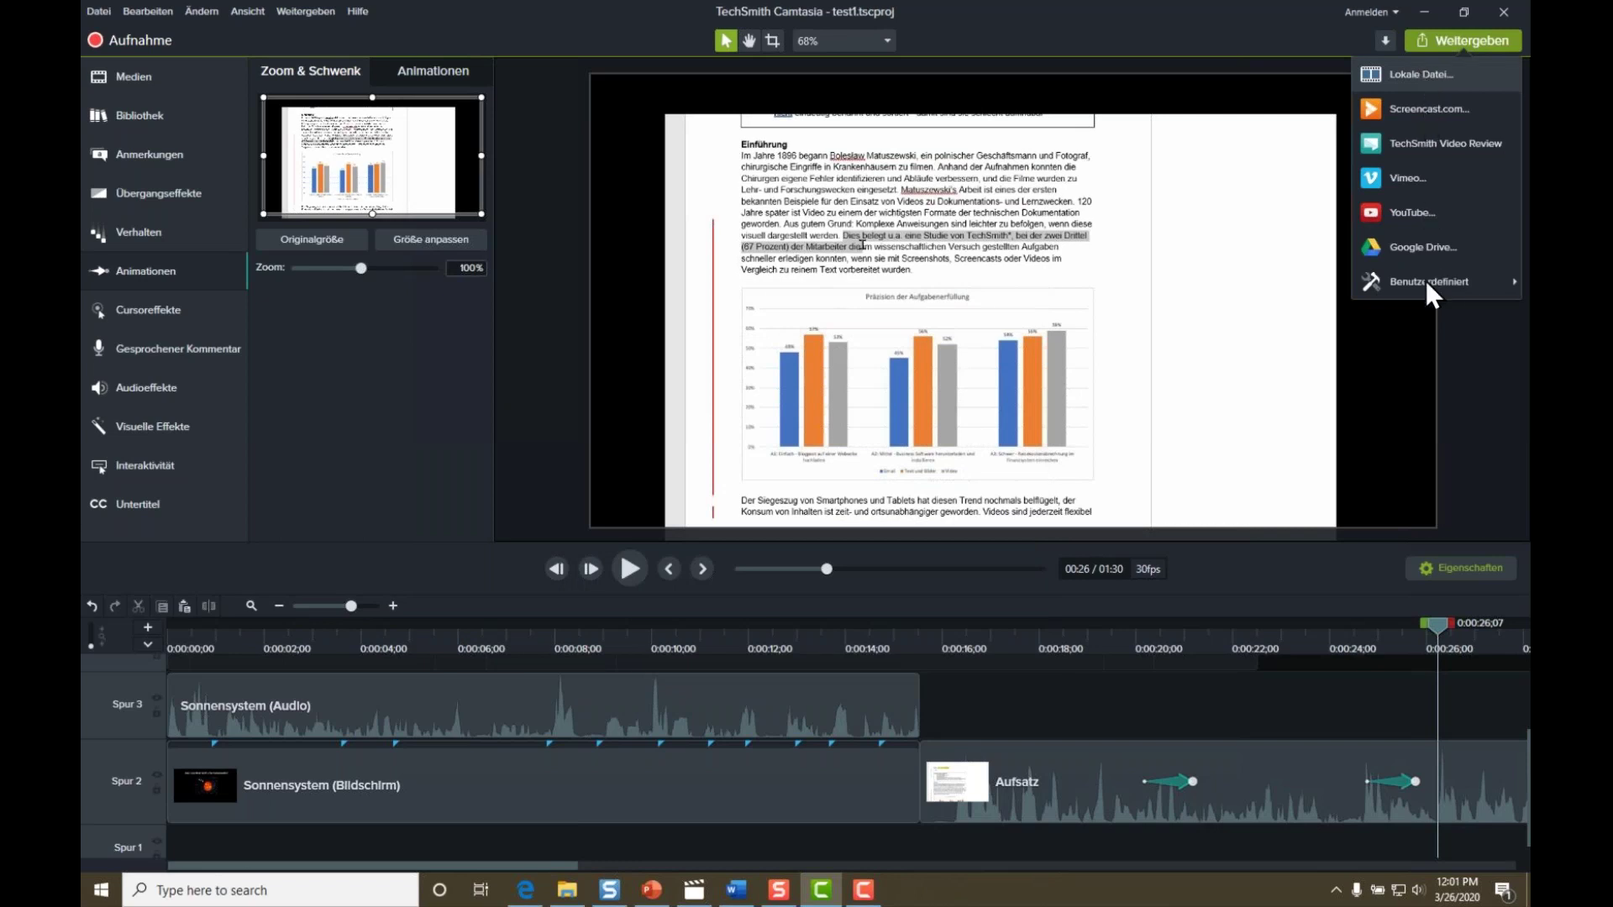
mouse_move(1428, 282)
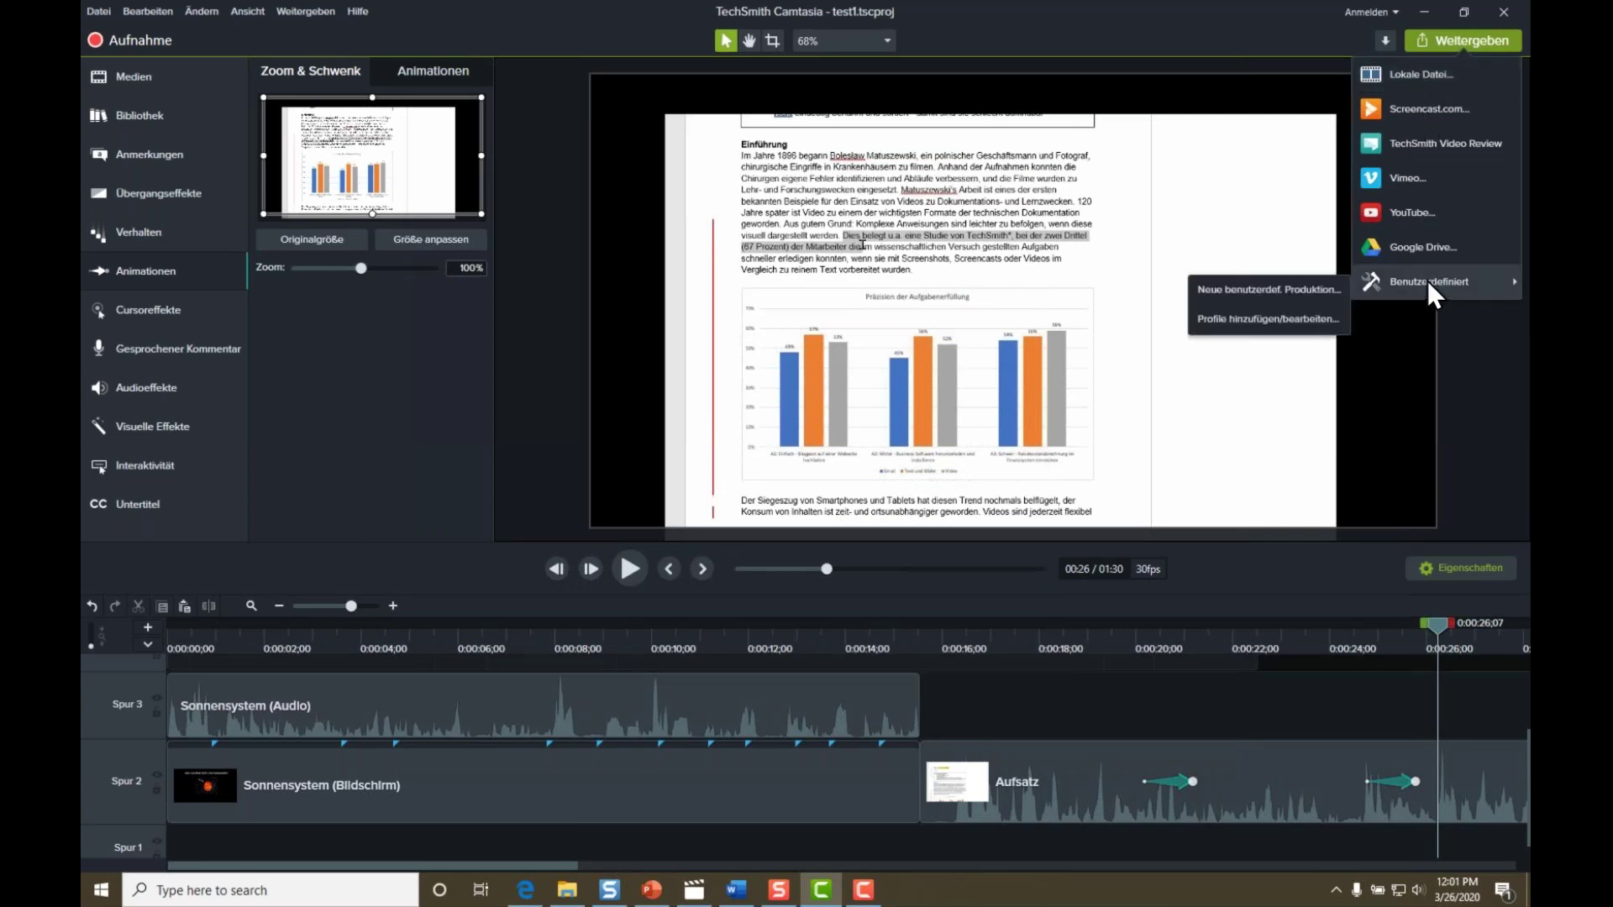
click(1427, 74)
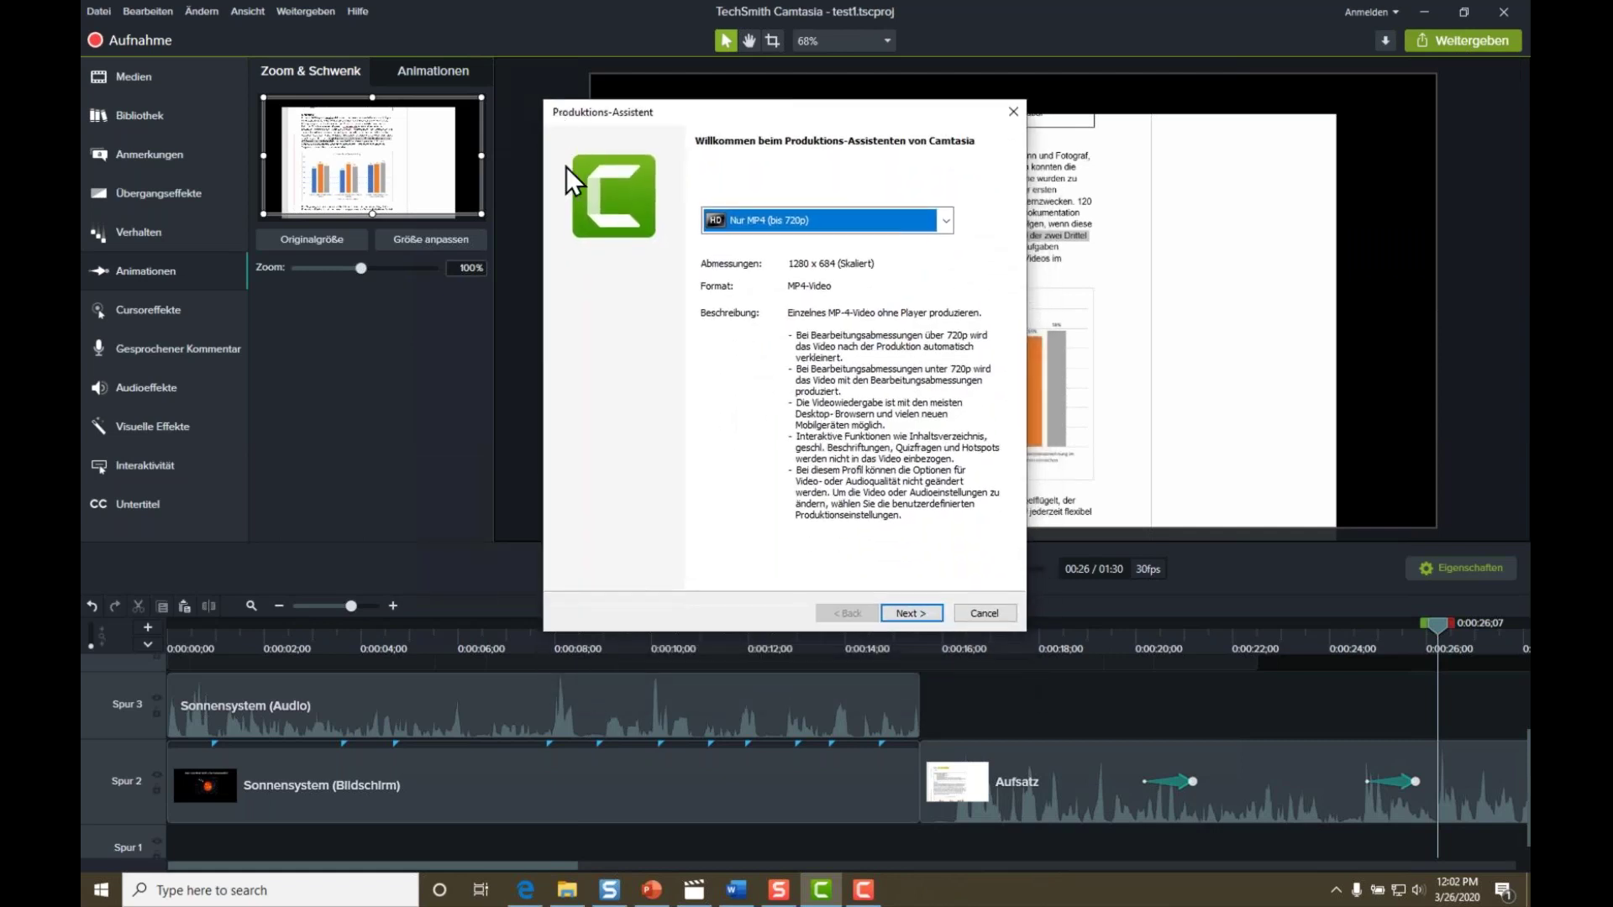
click(767, 211)
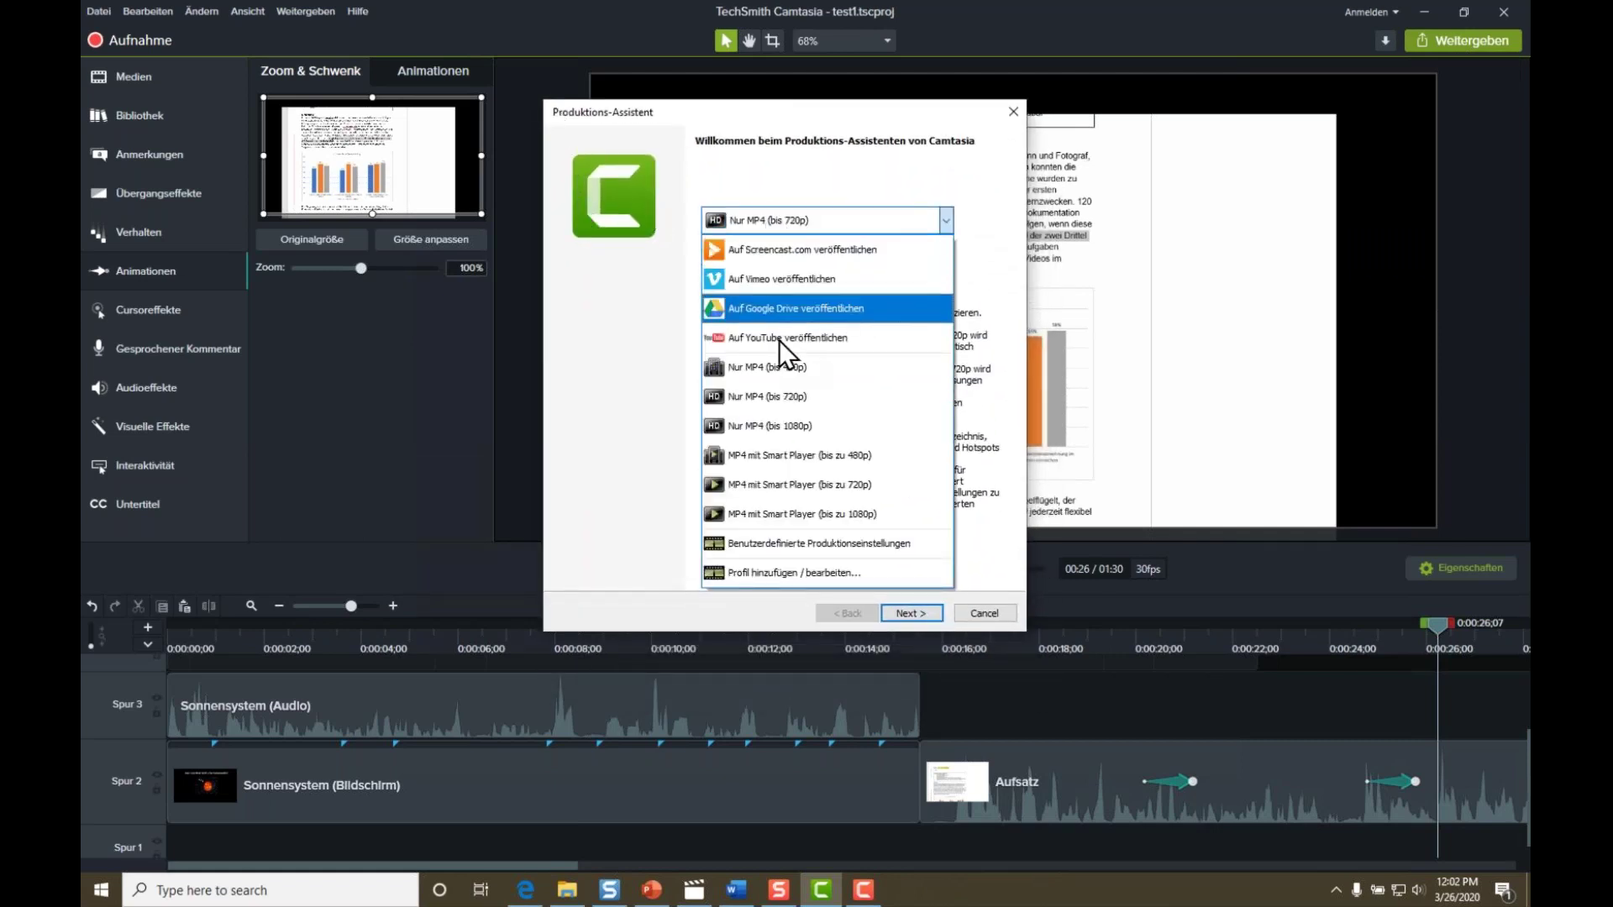
click(791, 546)
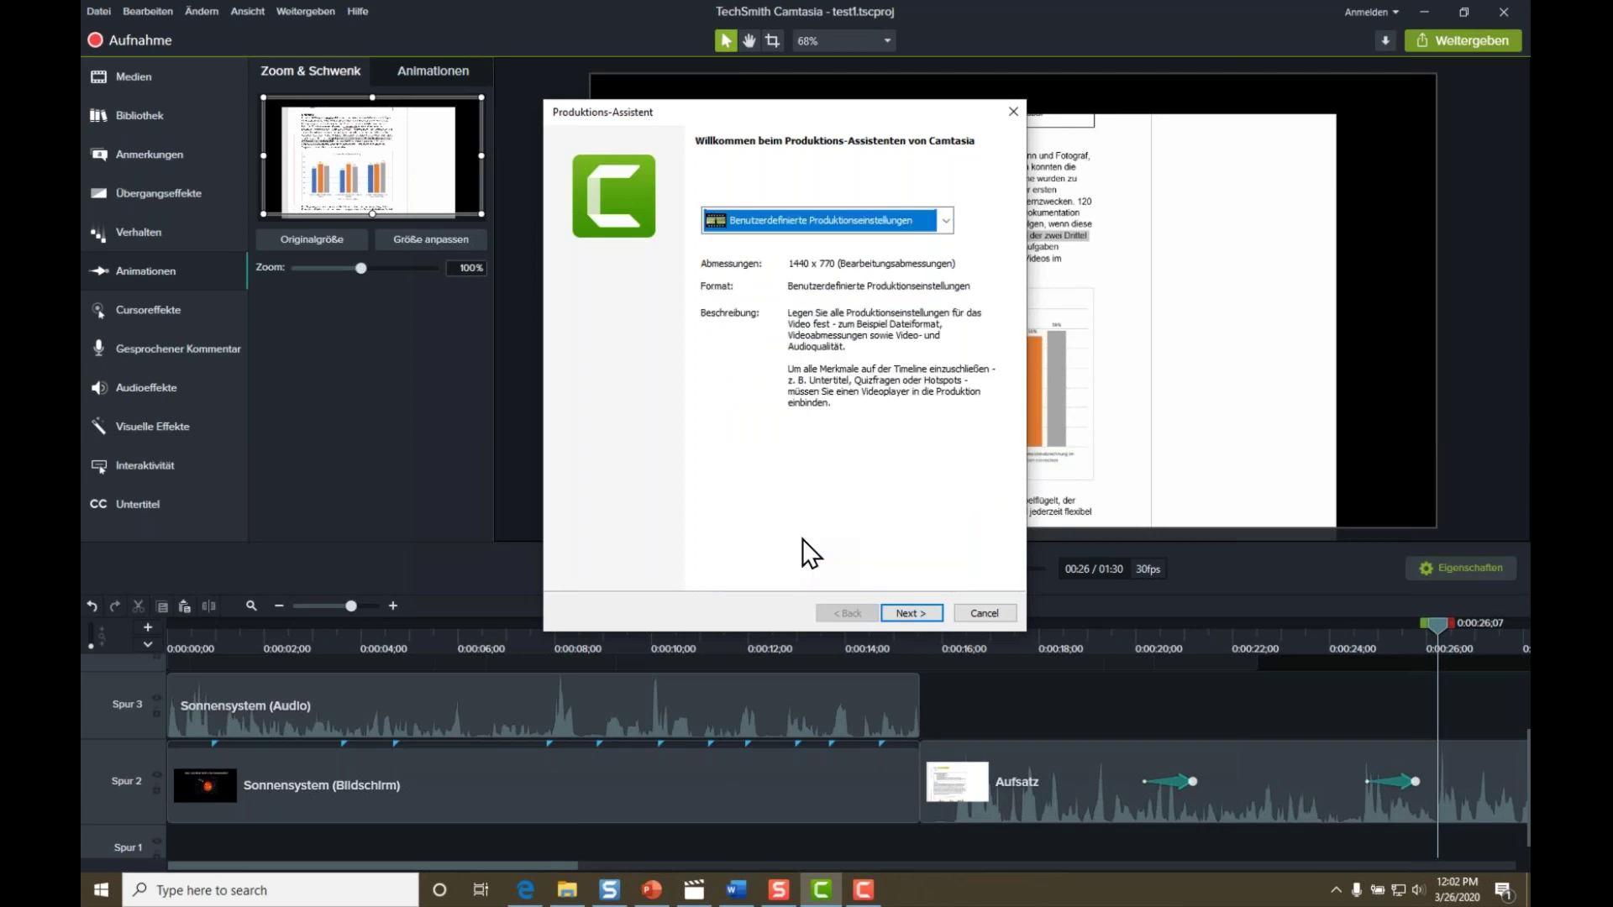
Continue with the MP4 - Smart Player (HTML5) format and set the video width to 1280, keeping the aspect ratio.
click(901, 610)
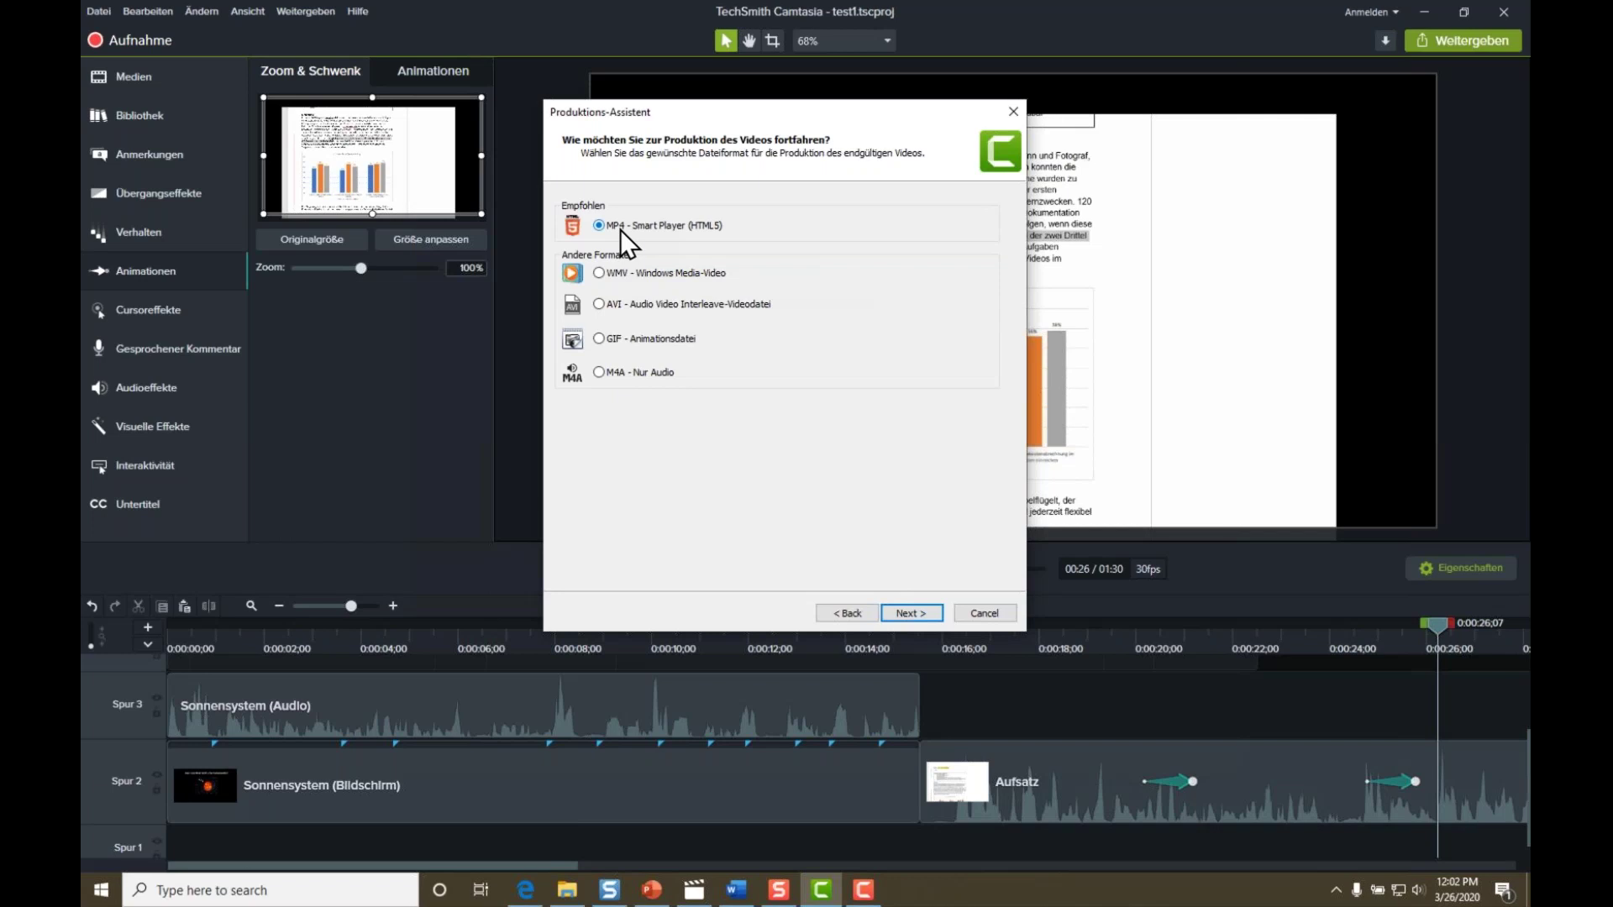
click(916, 611)
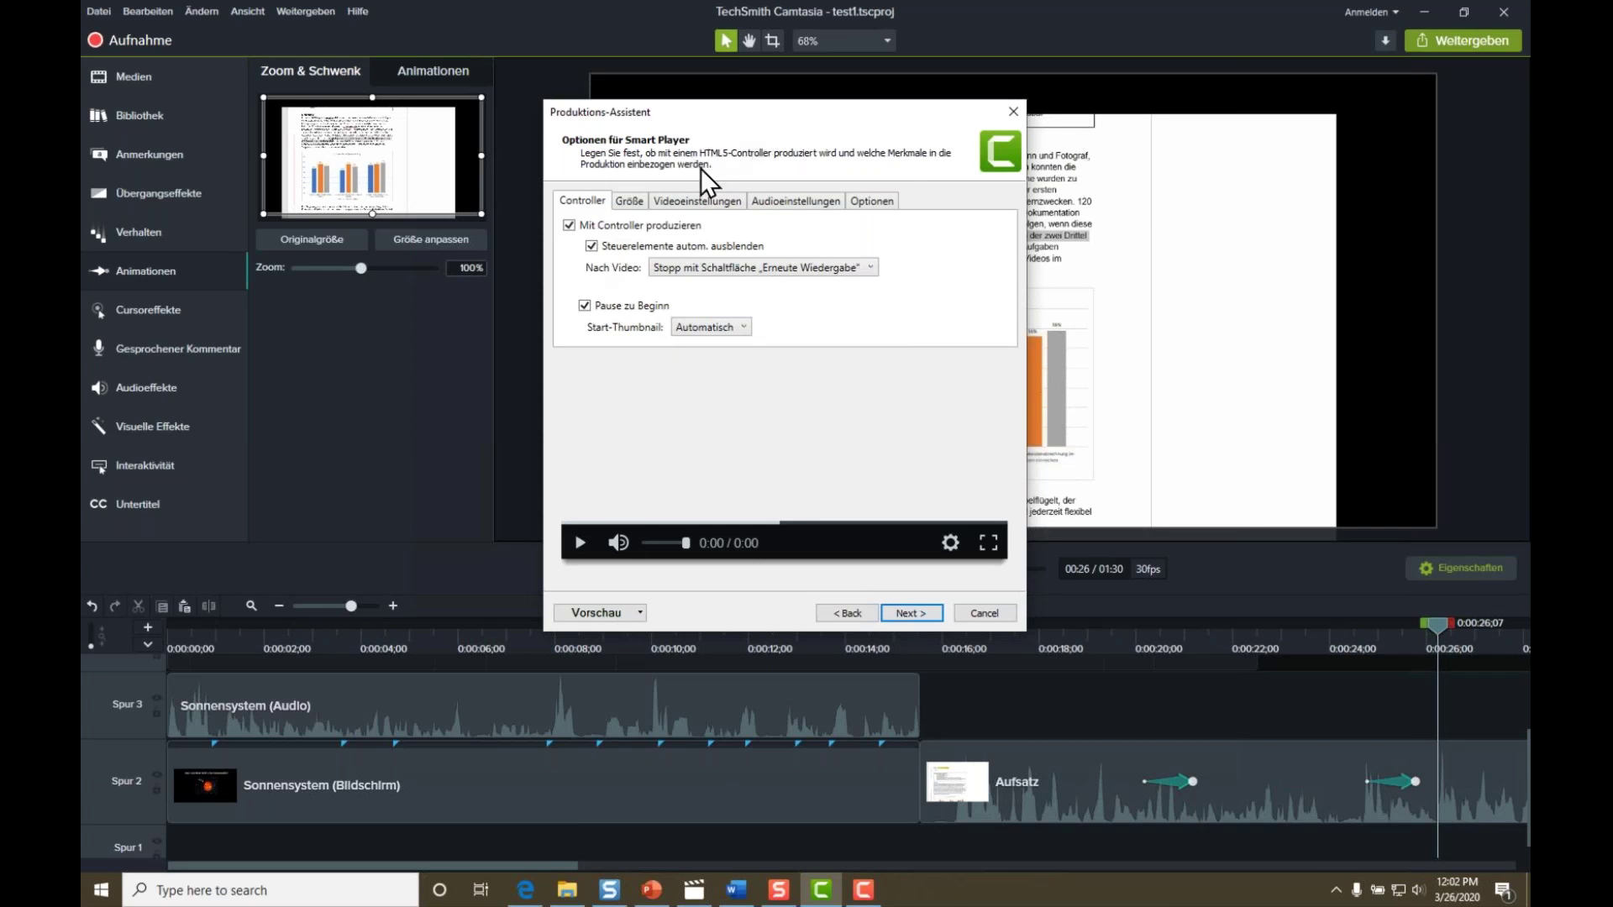
click(630, 202)
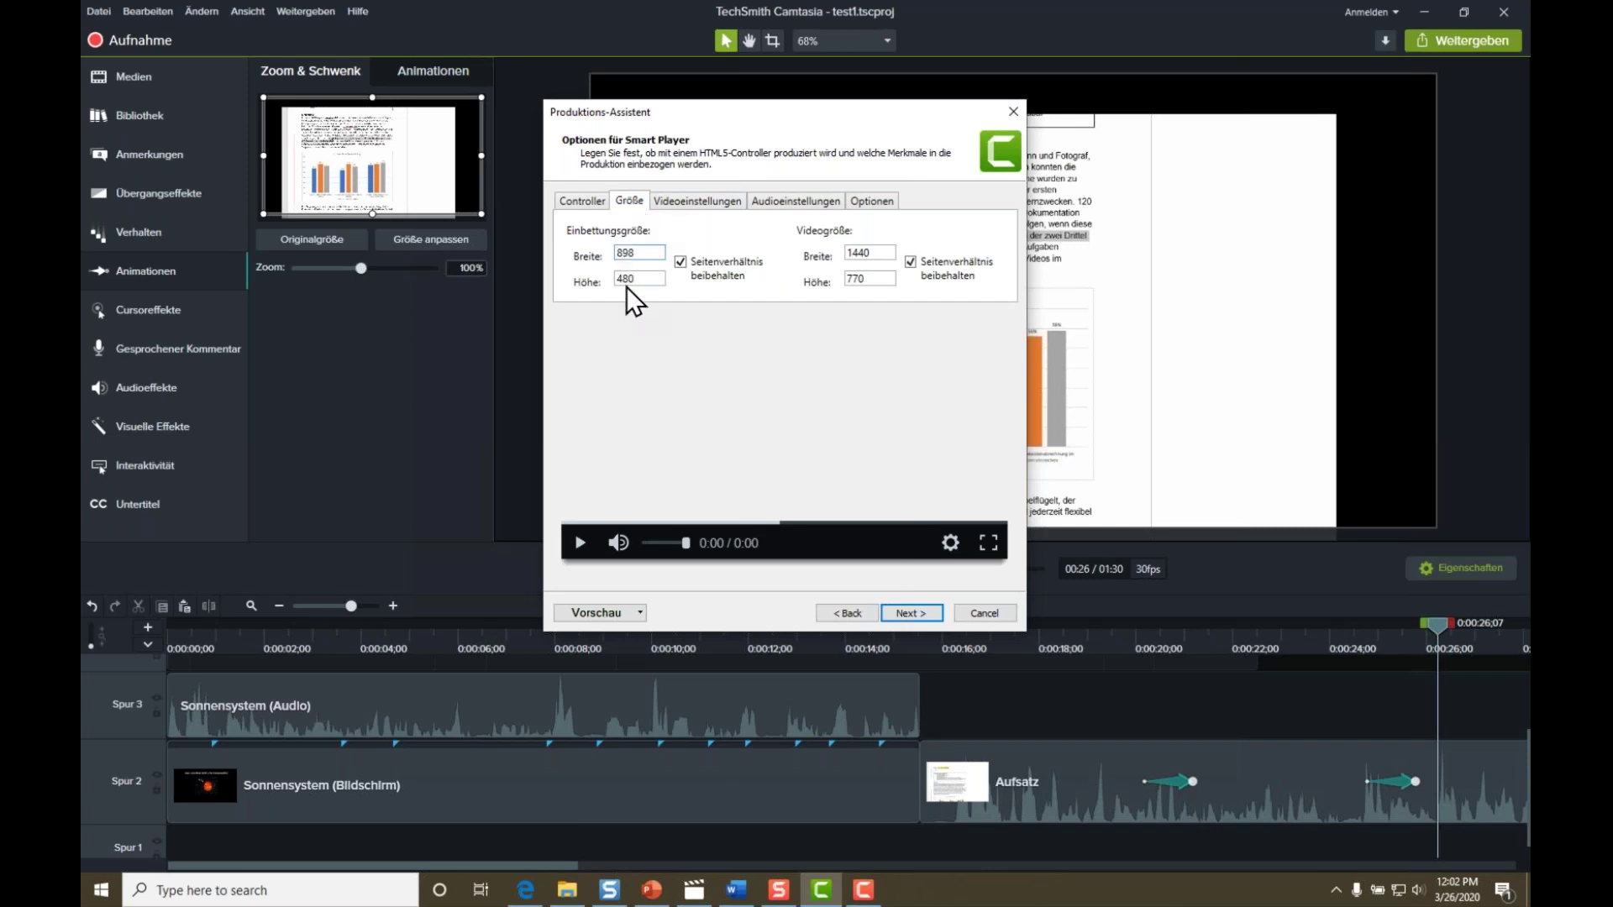
double_click(857, 252)
text(1280)
Set the frame rate in the Smart Player video settings to Automatisch.
click(719, 206)
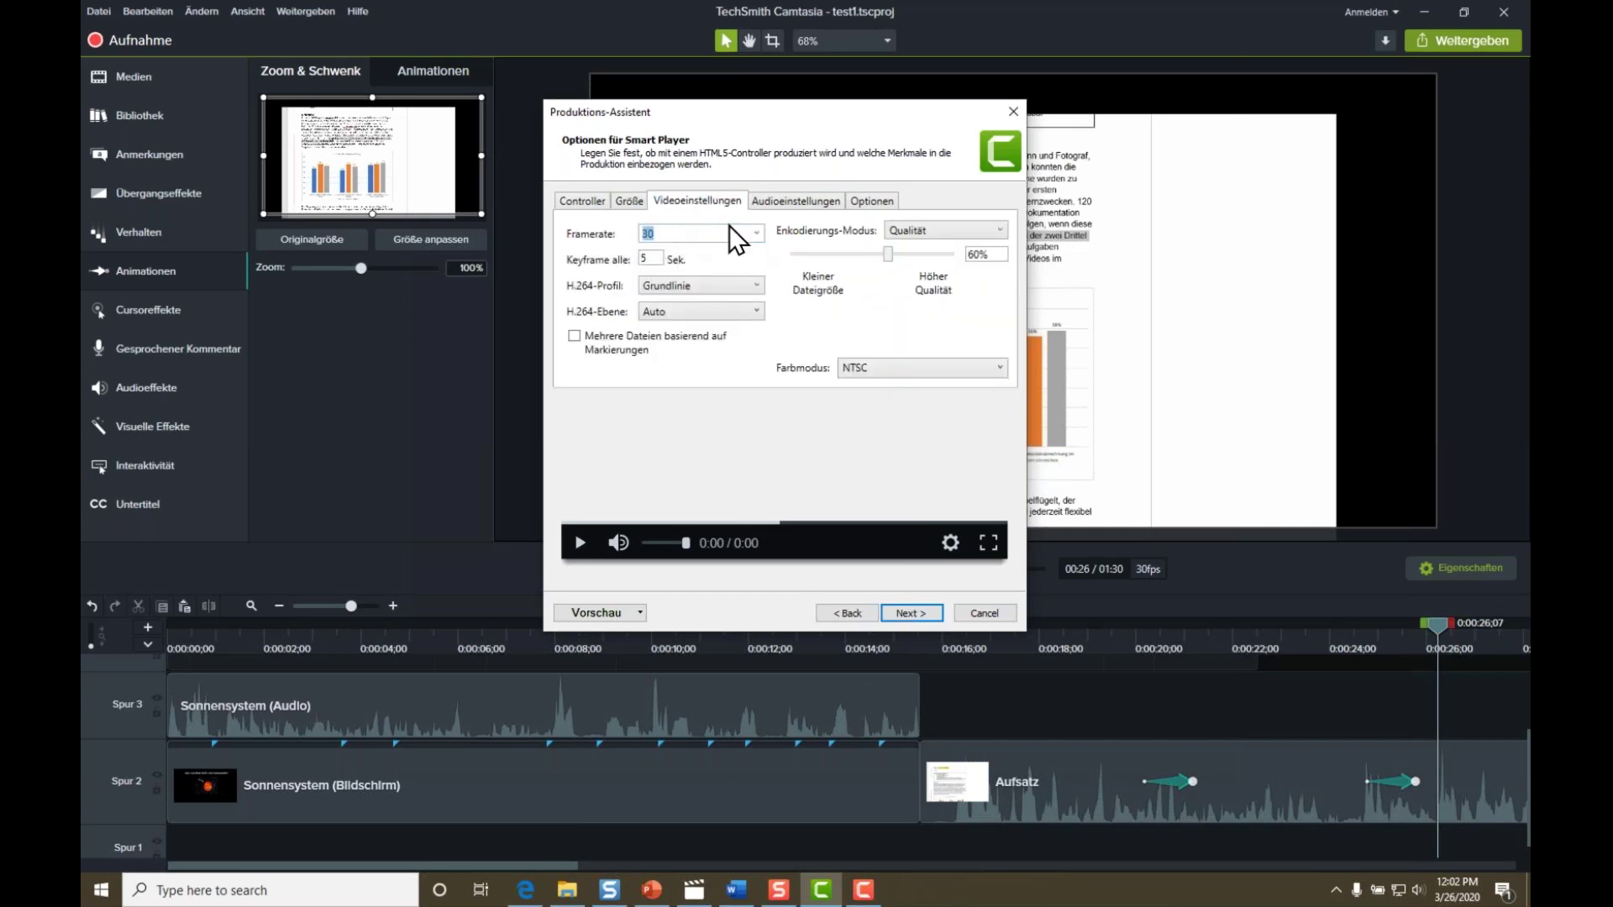
click(758, 232)
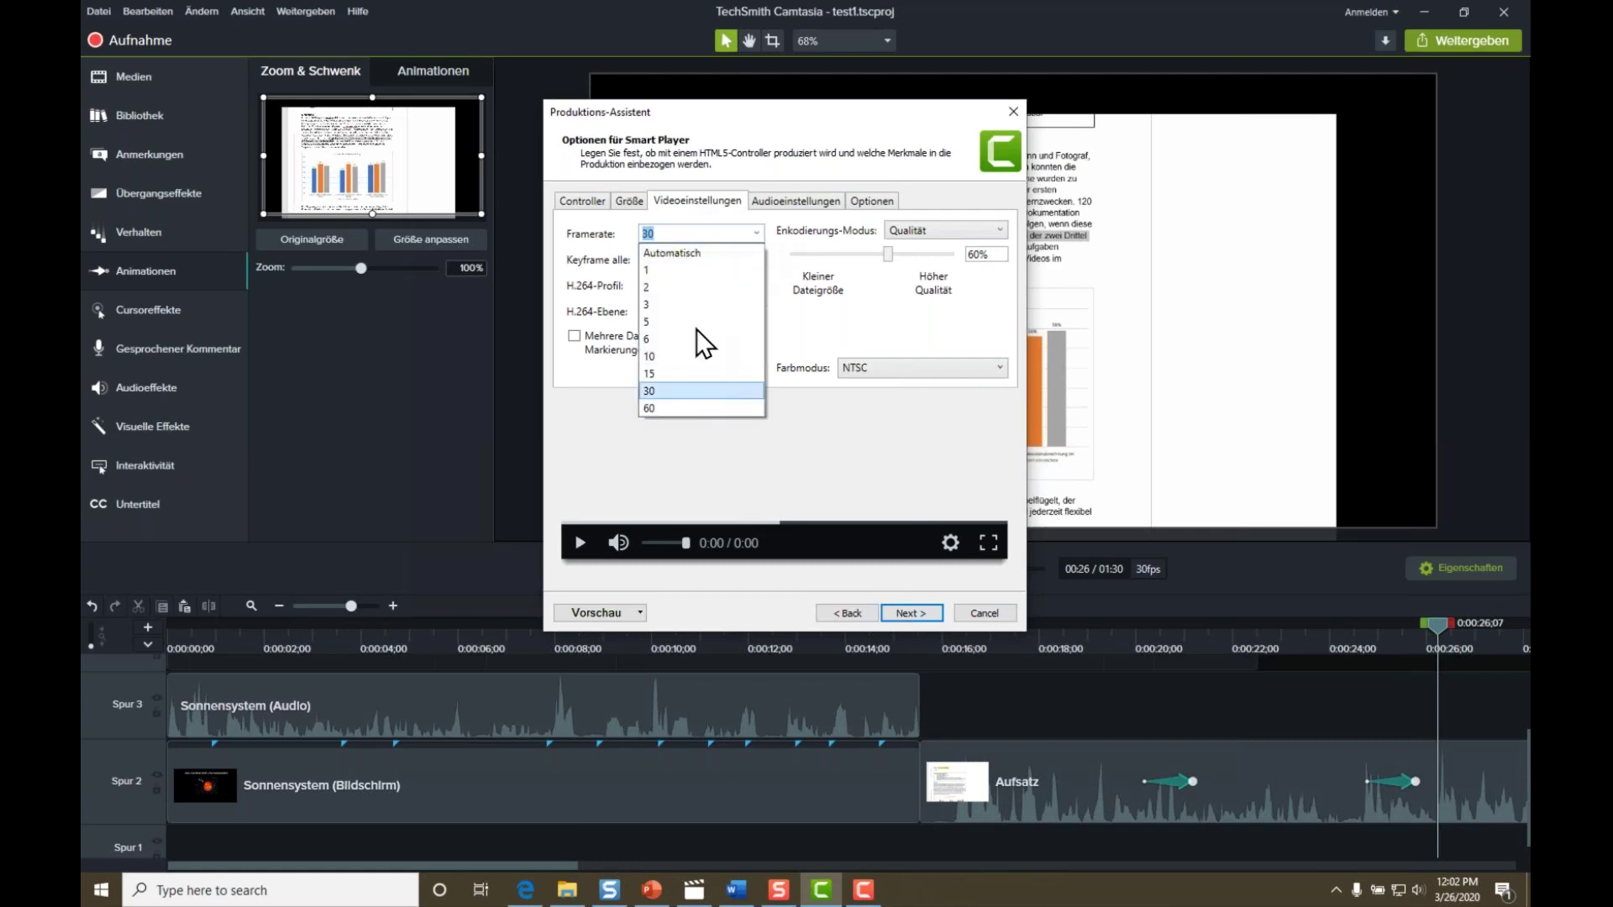
click(692, 252)
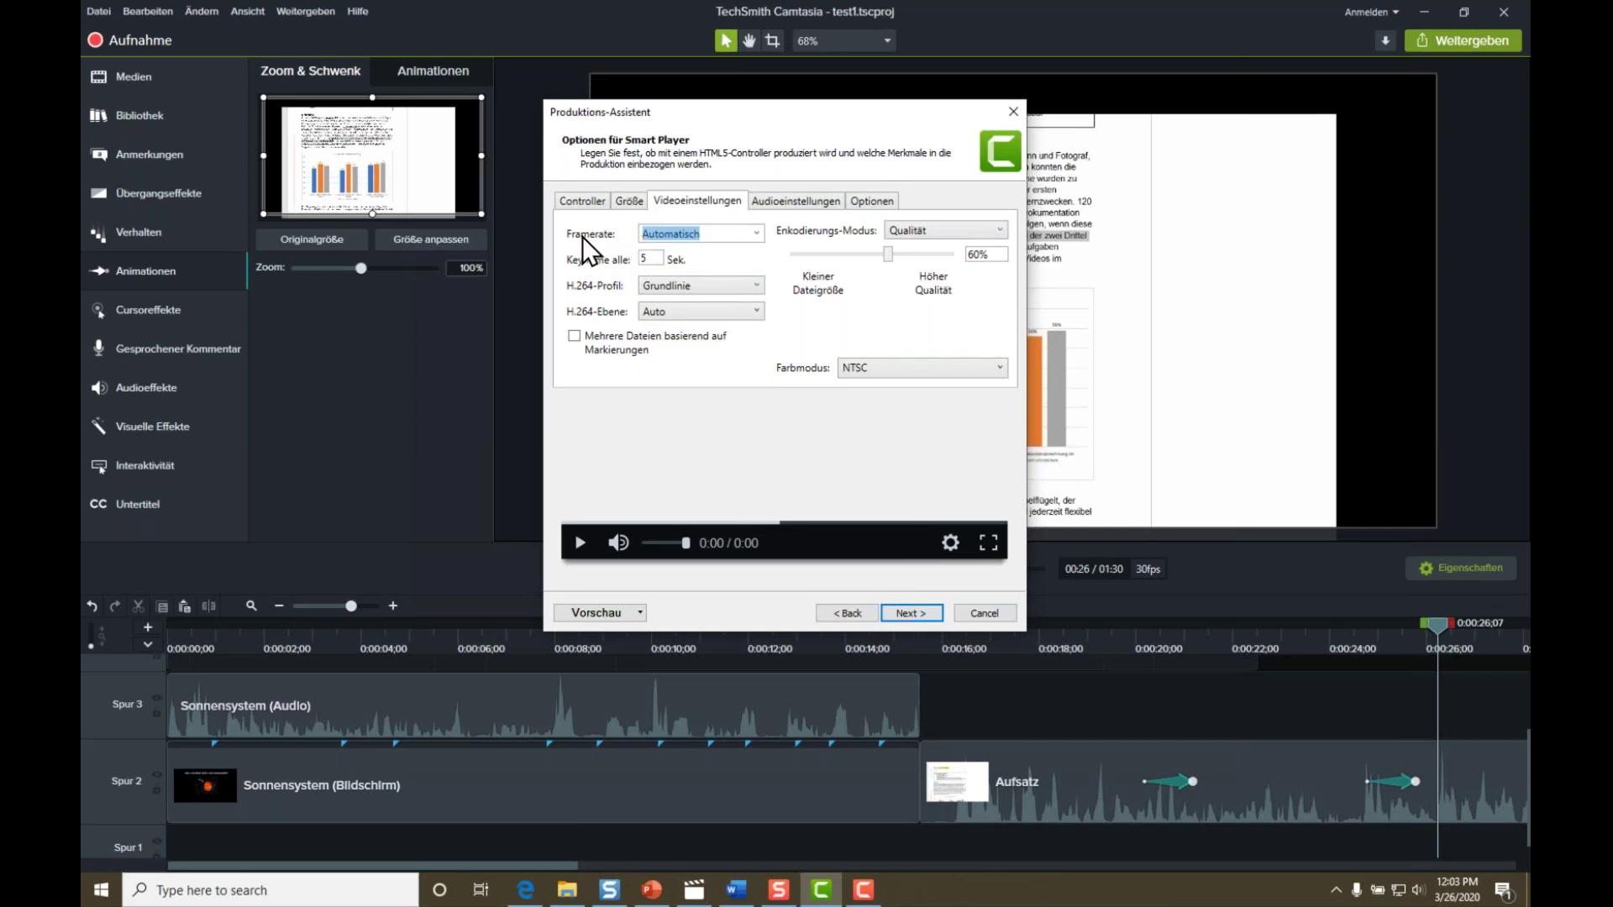
Change the encoding mode to Bitrate and try a higher value before lowering it to the smallest file size.
click(908, 234)
click(944, 265)
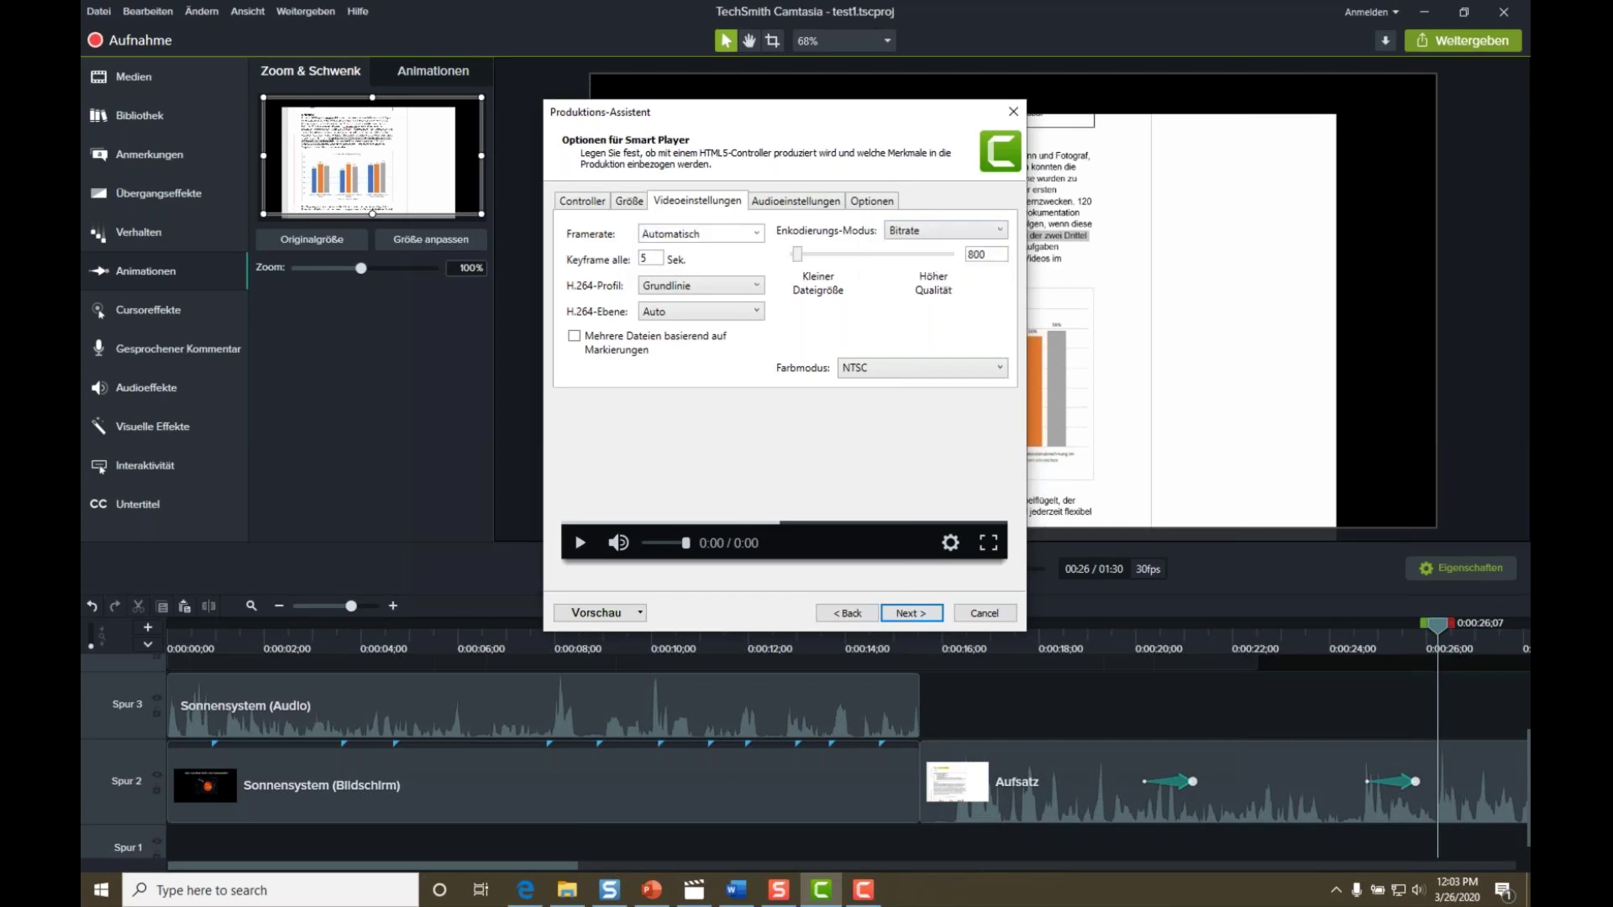
click(910, 254)
click(792, 259)
Set the encoding mode to Qualität, try a quality of 83%, and reduce it to 37%.
click(916, 234)
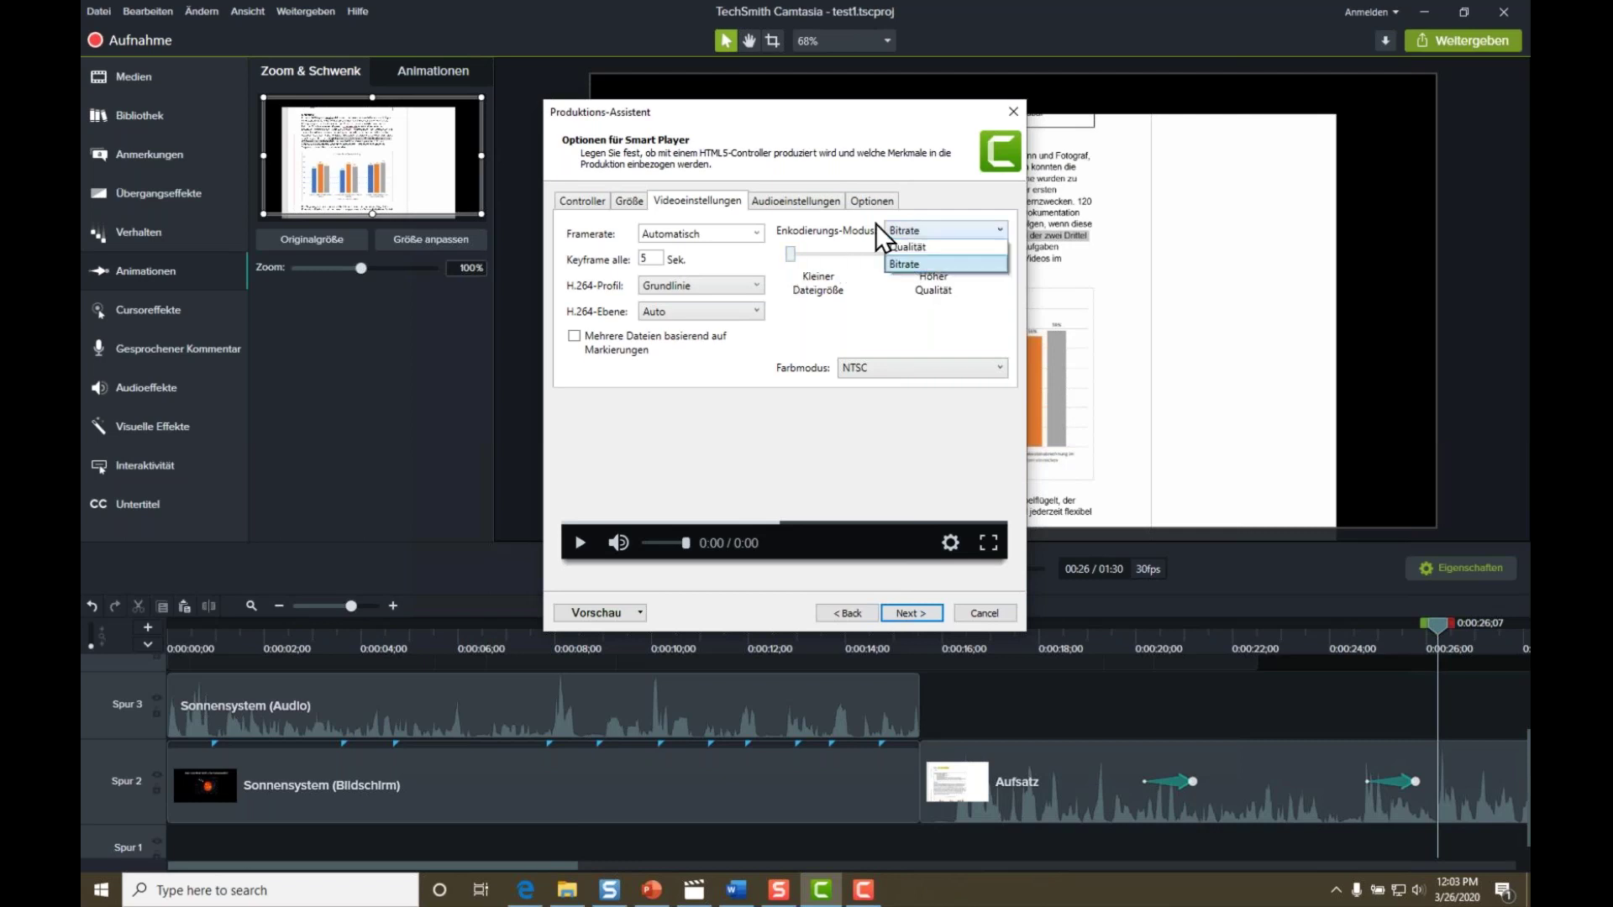
click(928, 250)
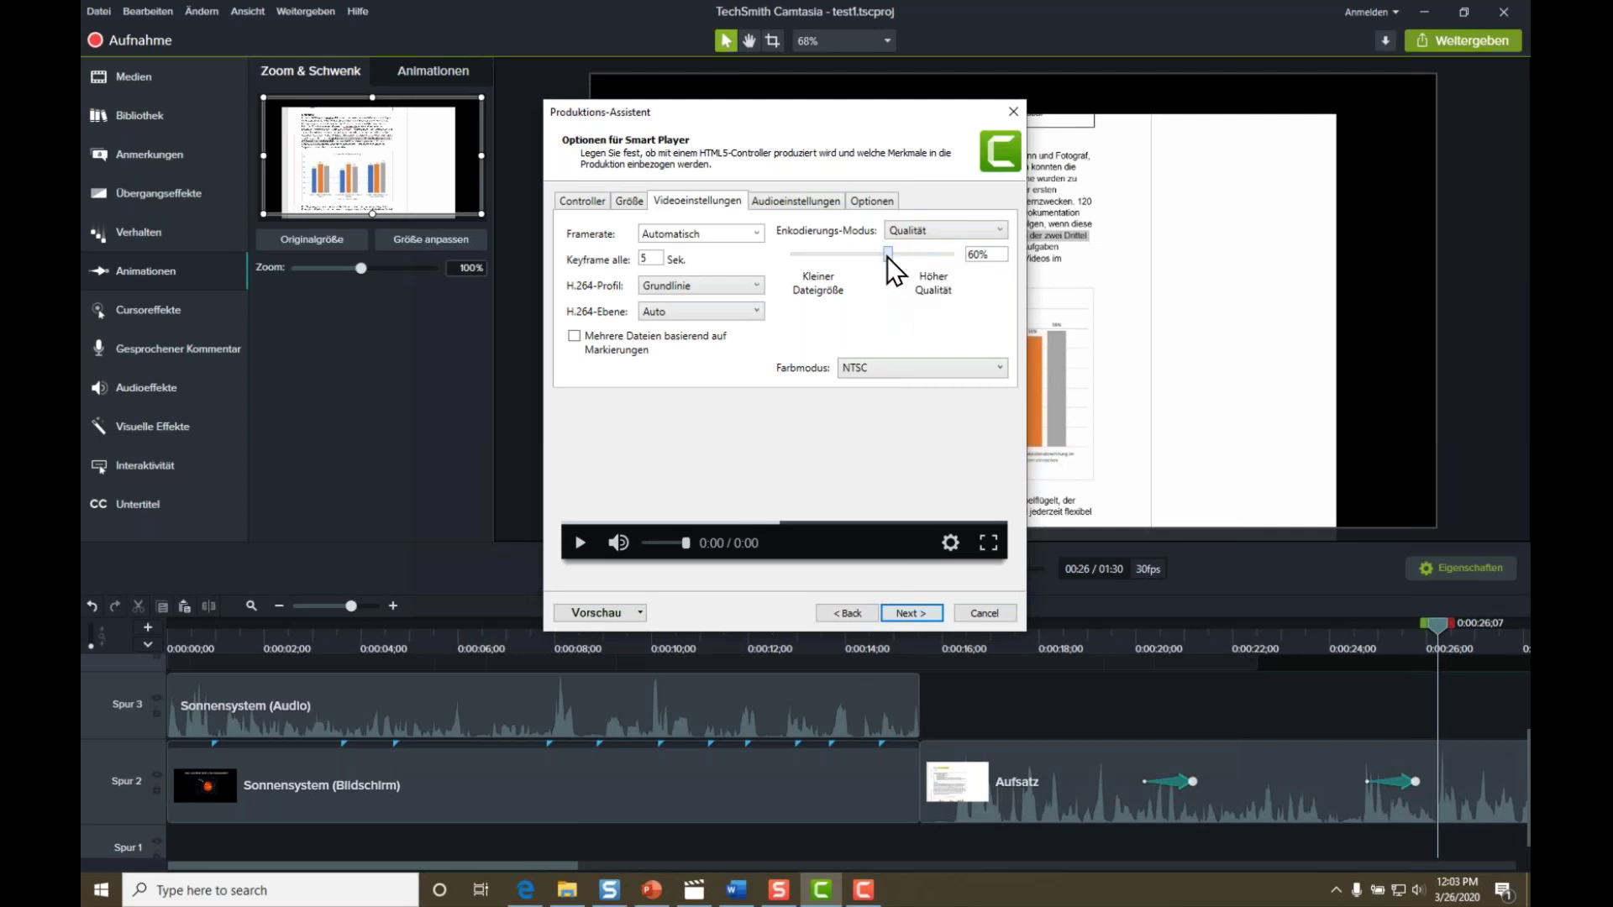
drag(885, 256, 927, 251)
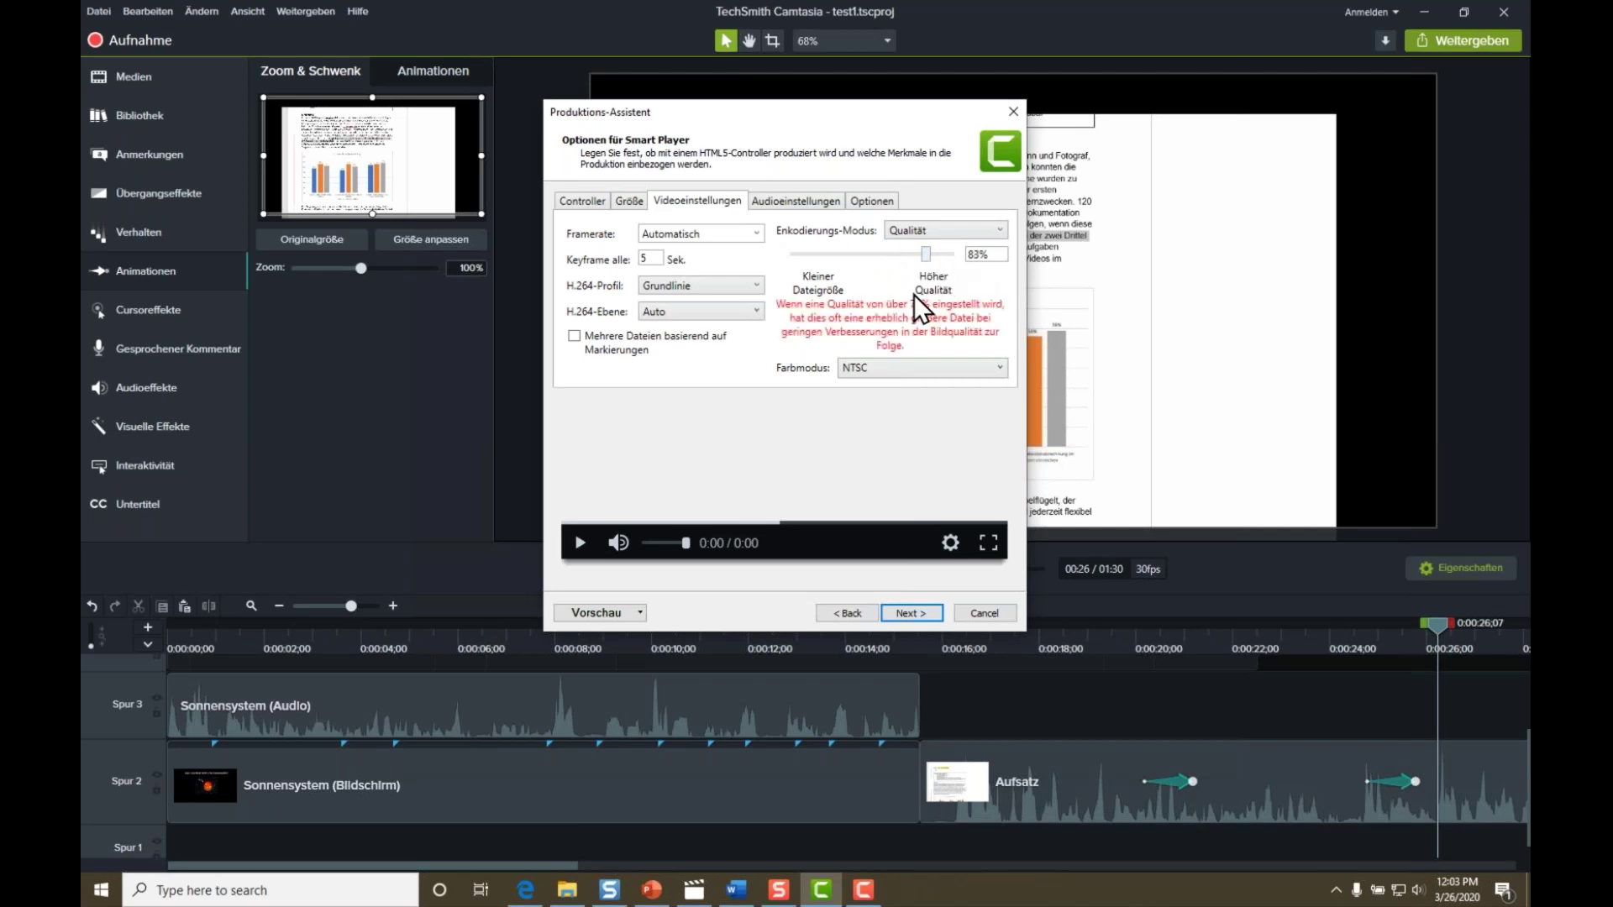
drag(926, 259, 846, 262)
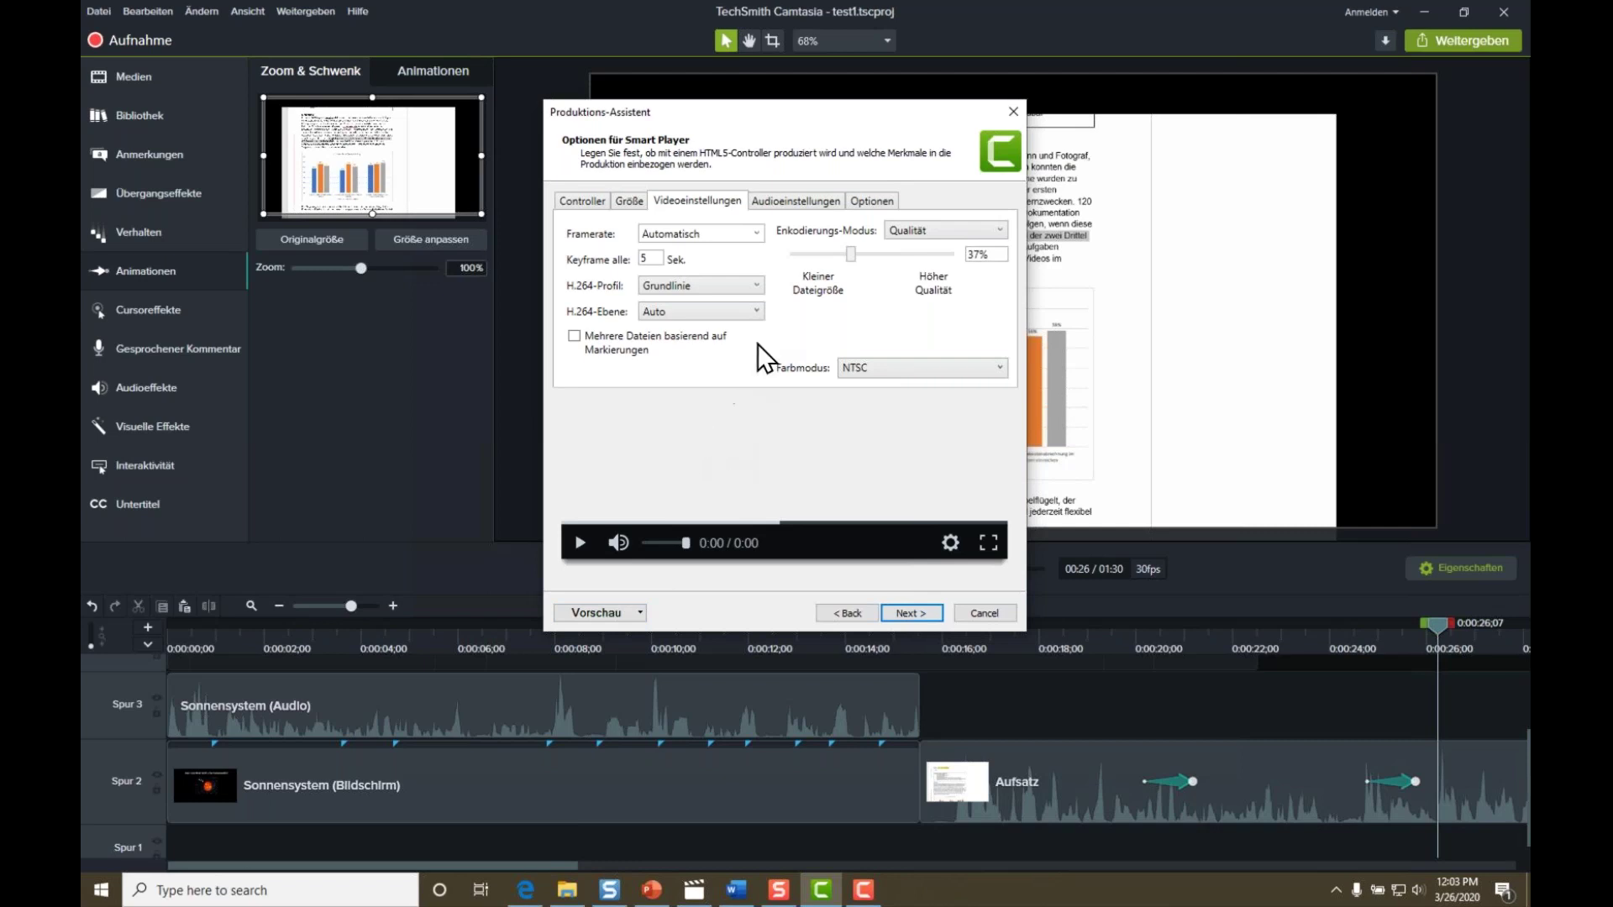
Review the available audio bitrates in the Smart Player options and cancel the production assistant.
click(772, 203)
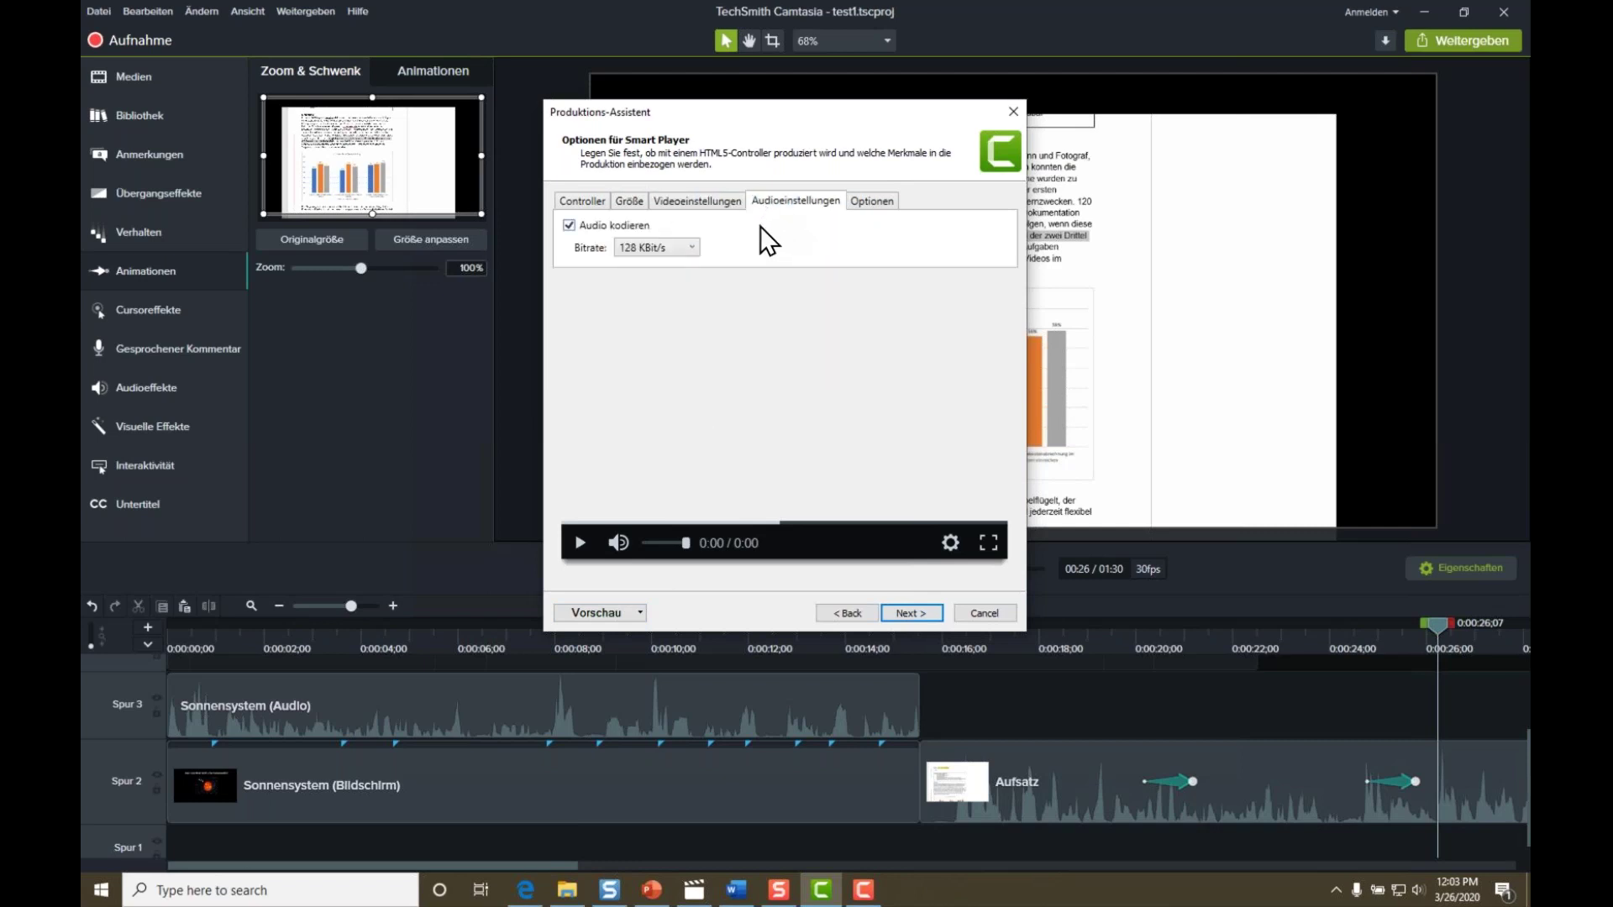
click(656, 248)
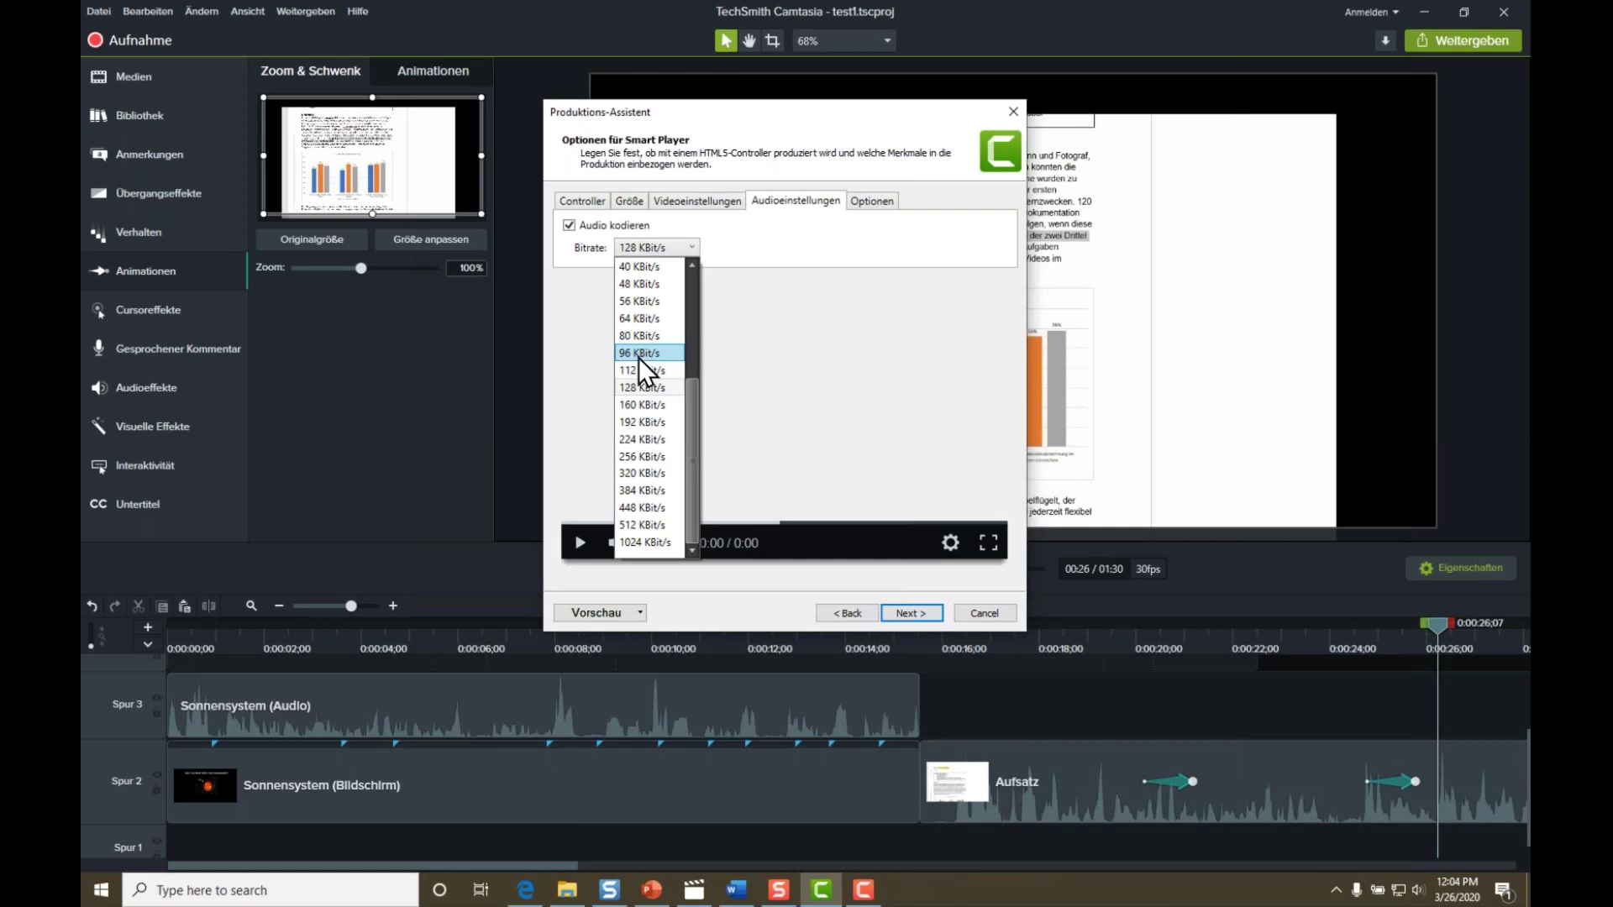
click(764, 226)
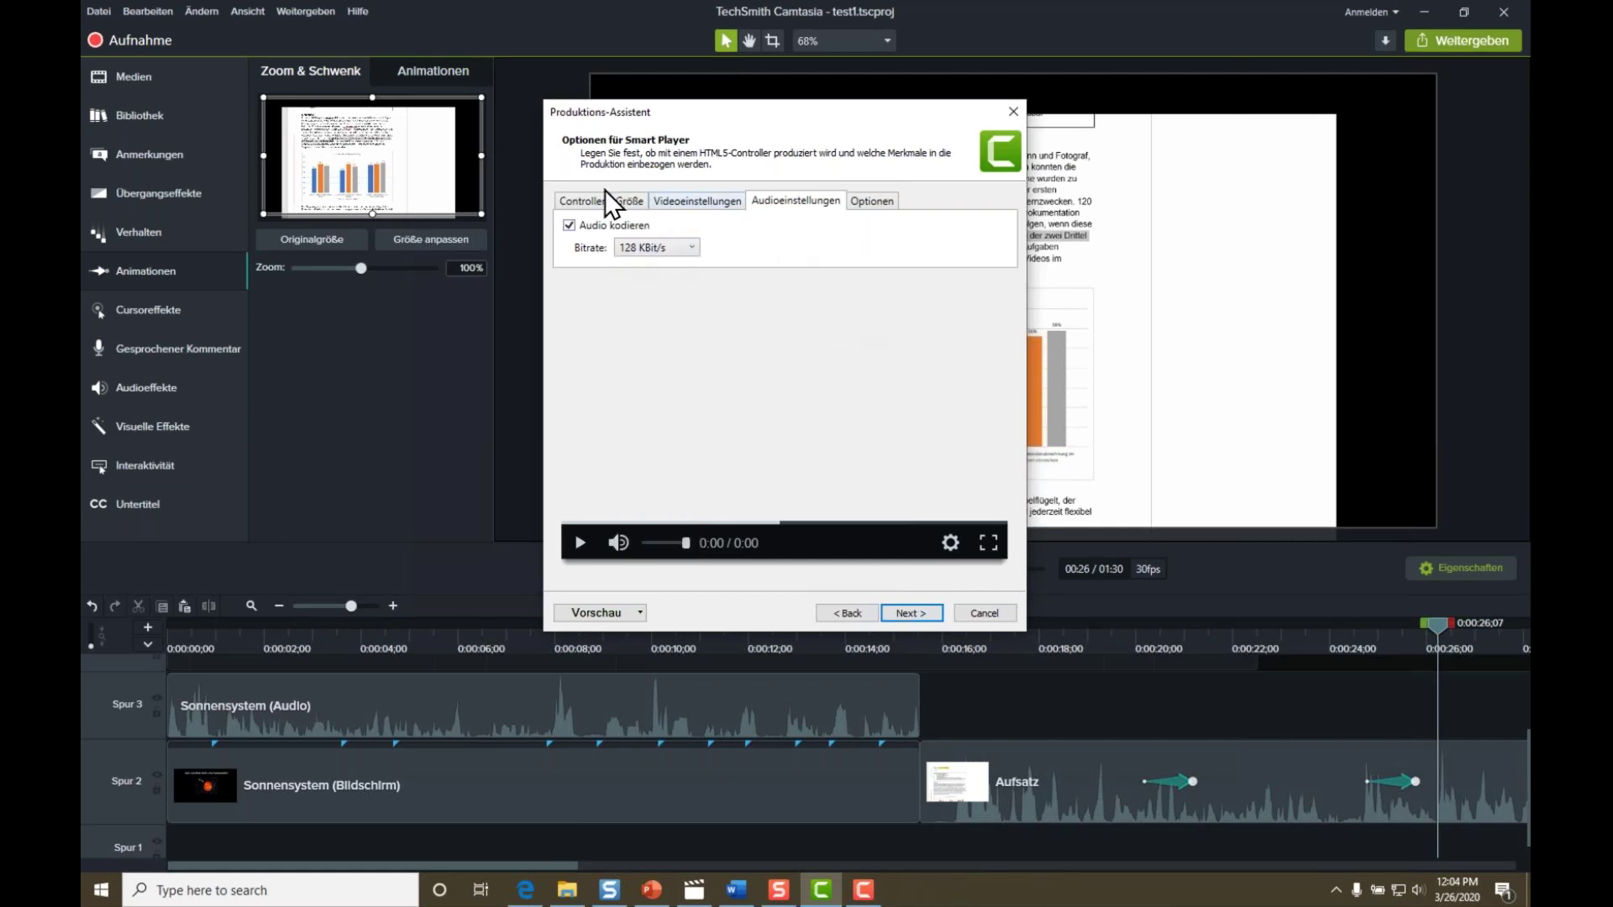
click(984, 612)
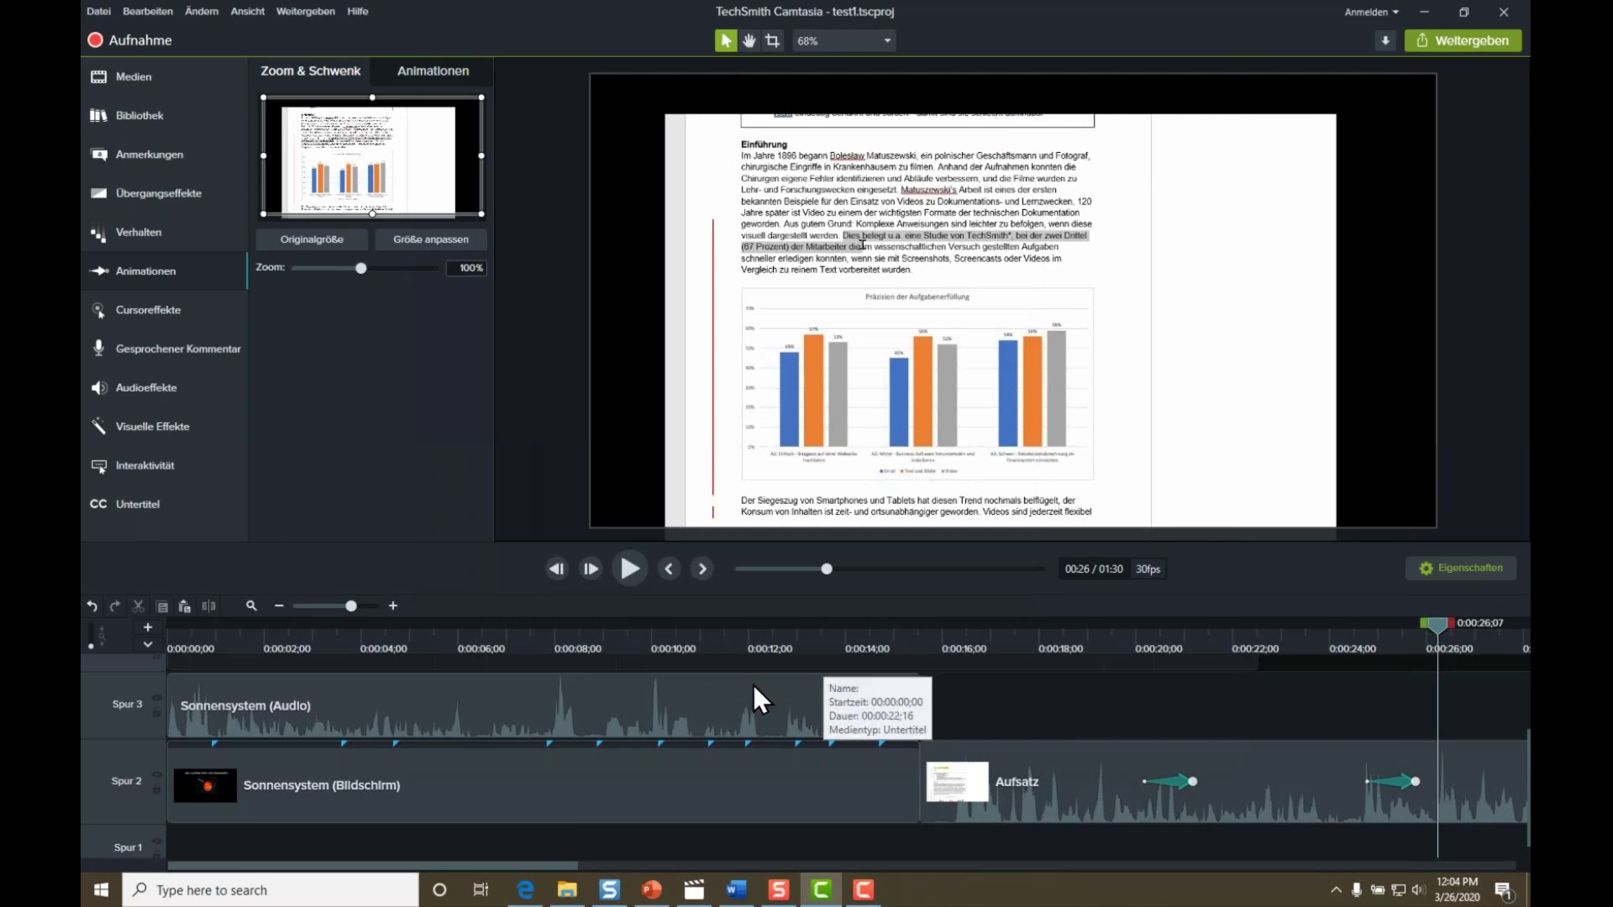
Switch to Edge, open handbrake.fr in a new tab to view the HandBrake site, and minimize the browser.
click(526, 889)
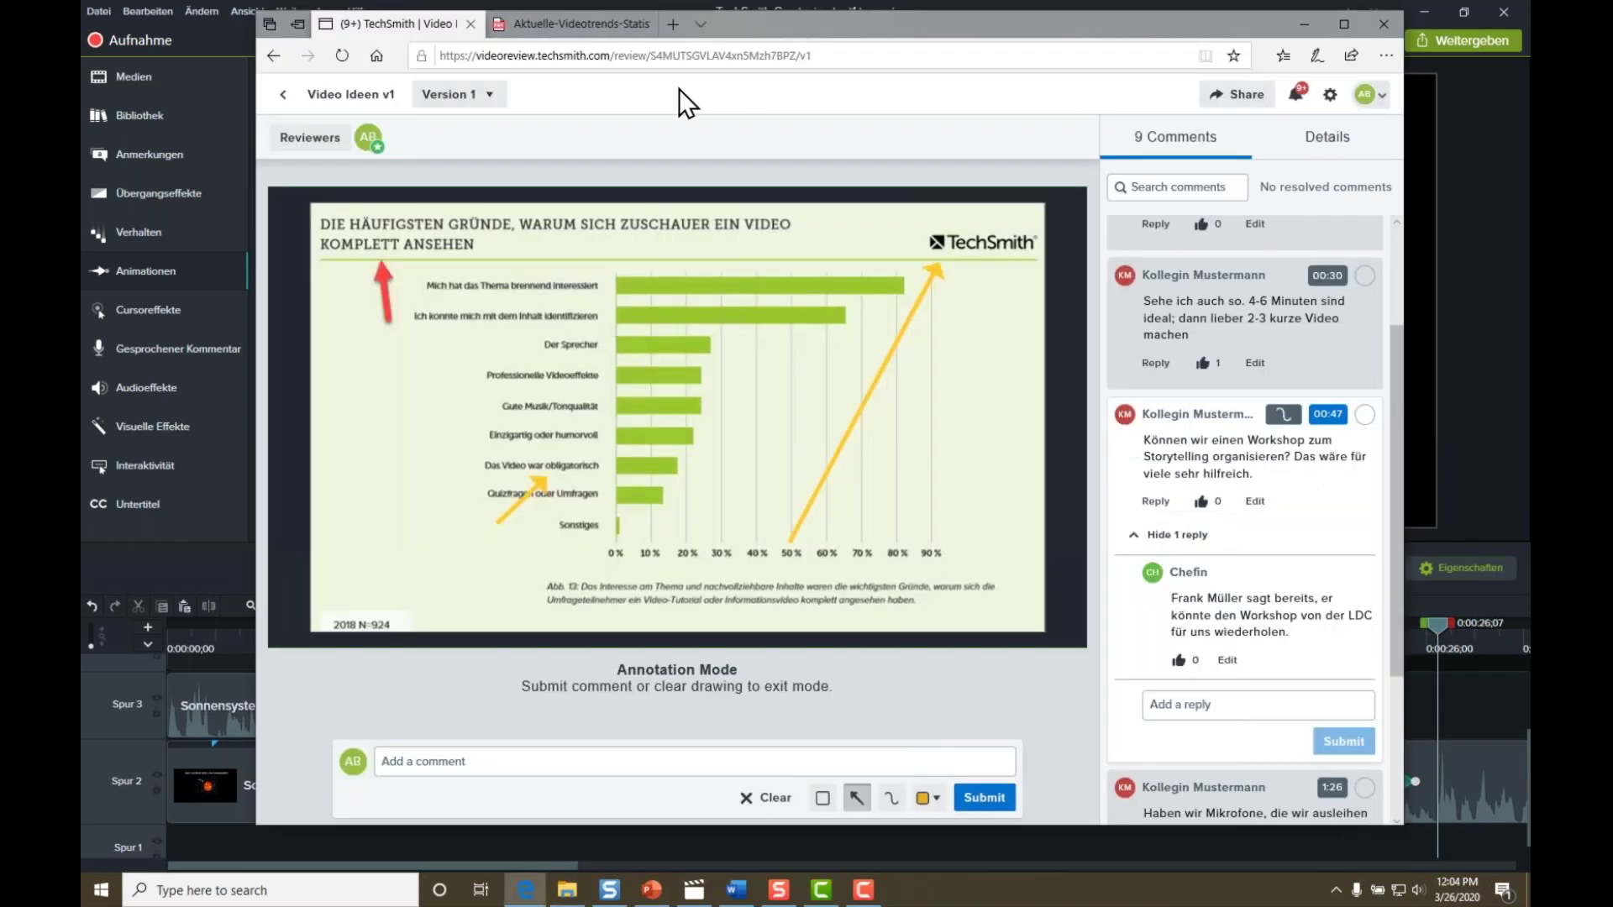
click(674, 26)
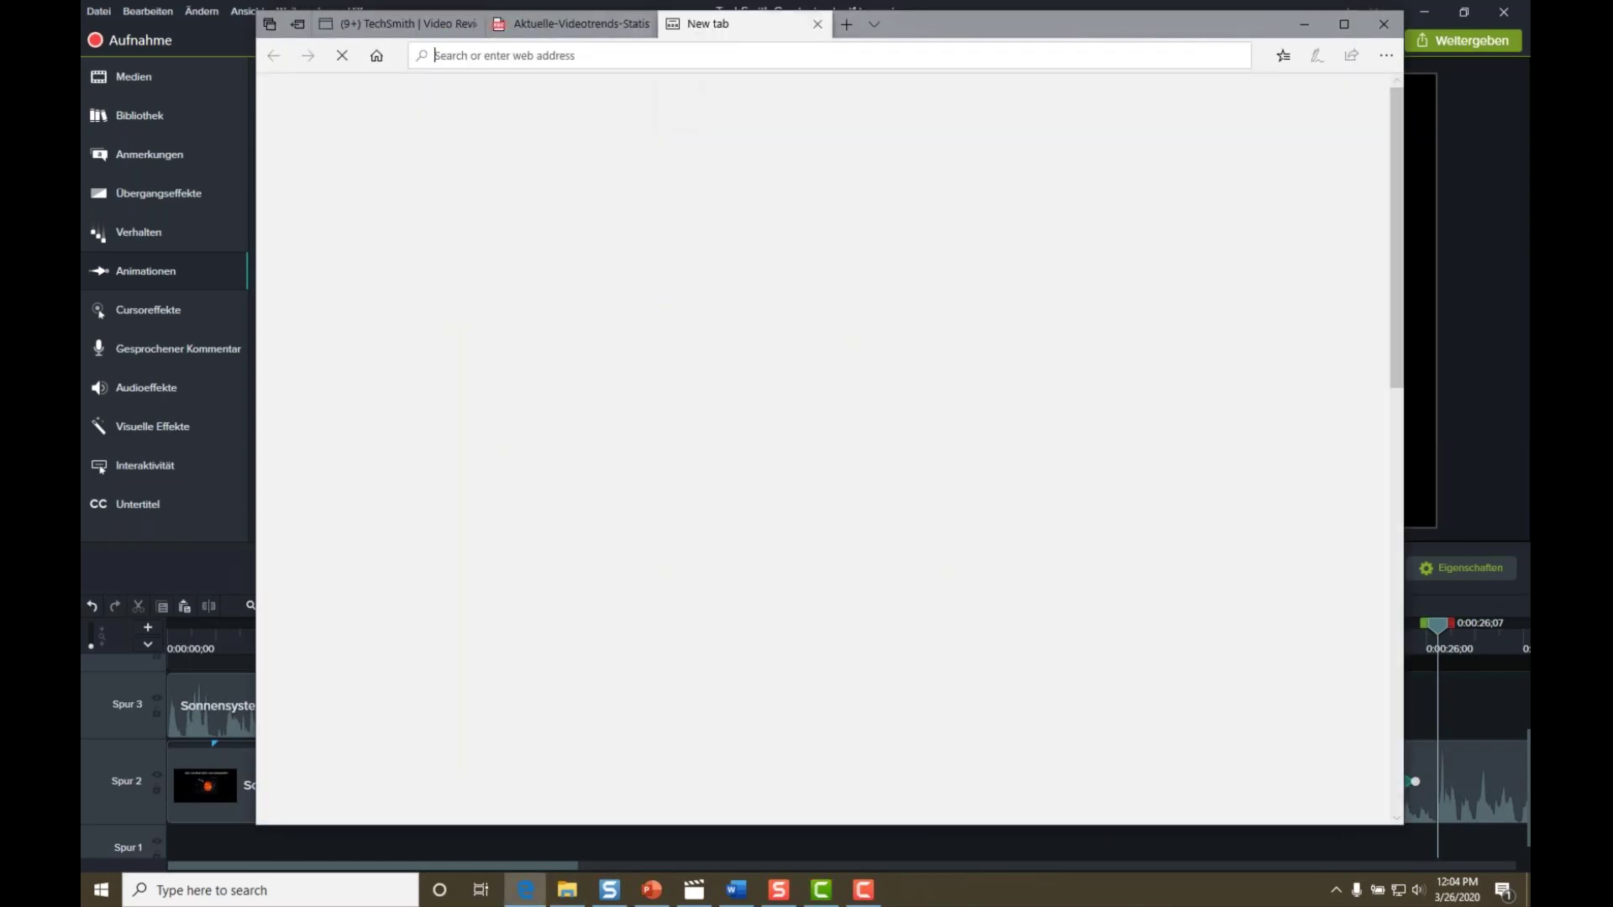
text(handbrake)
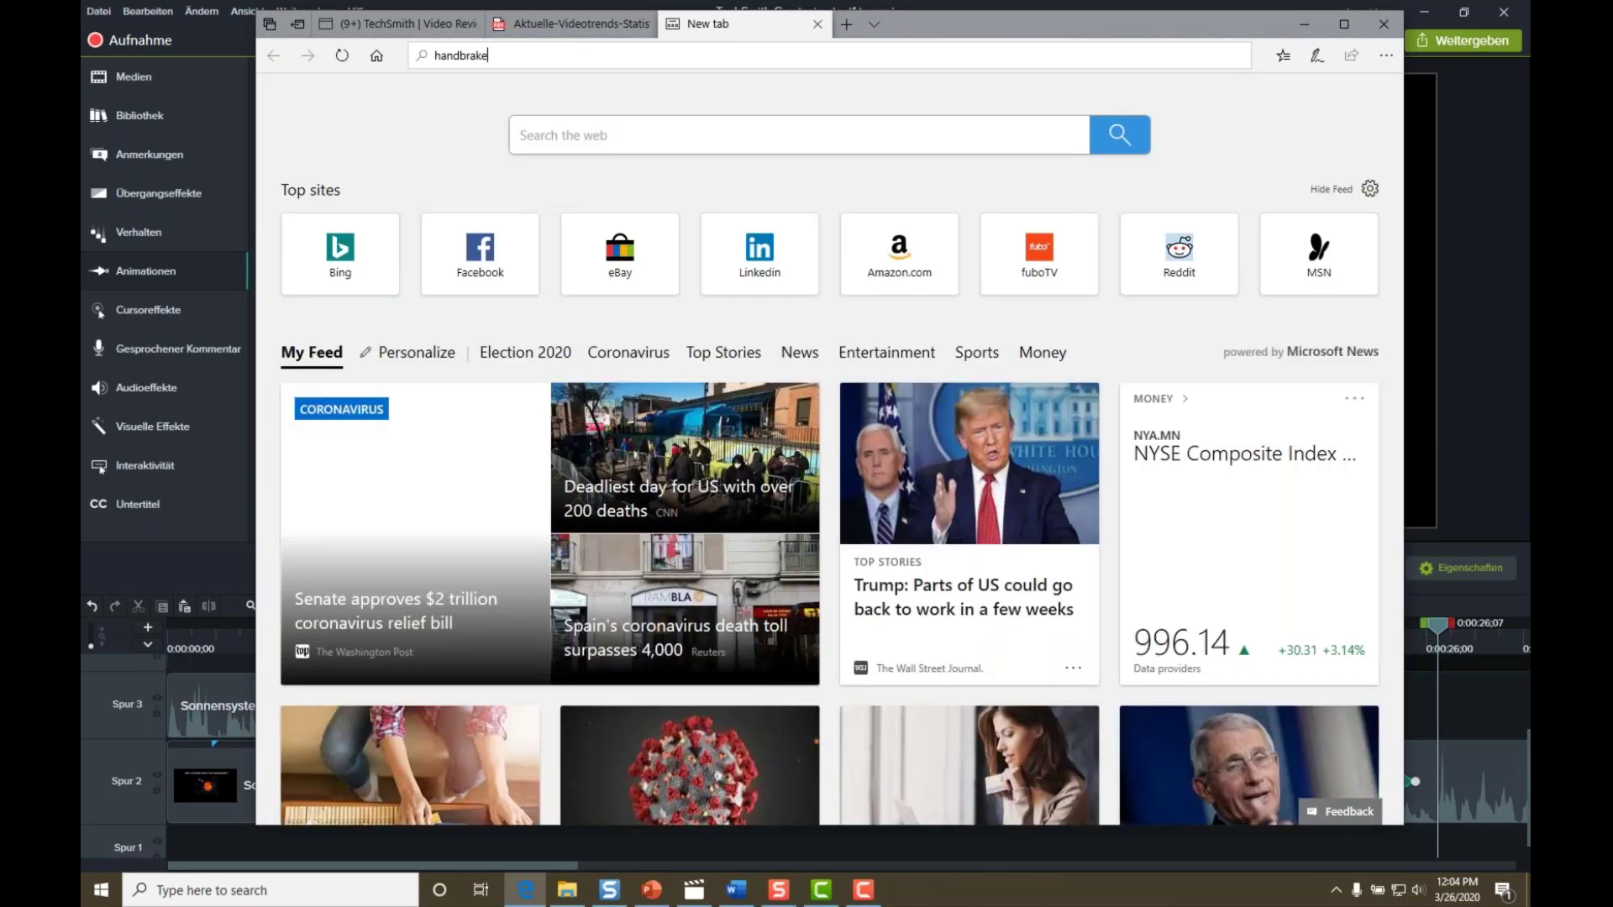
text(.fr)
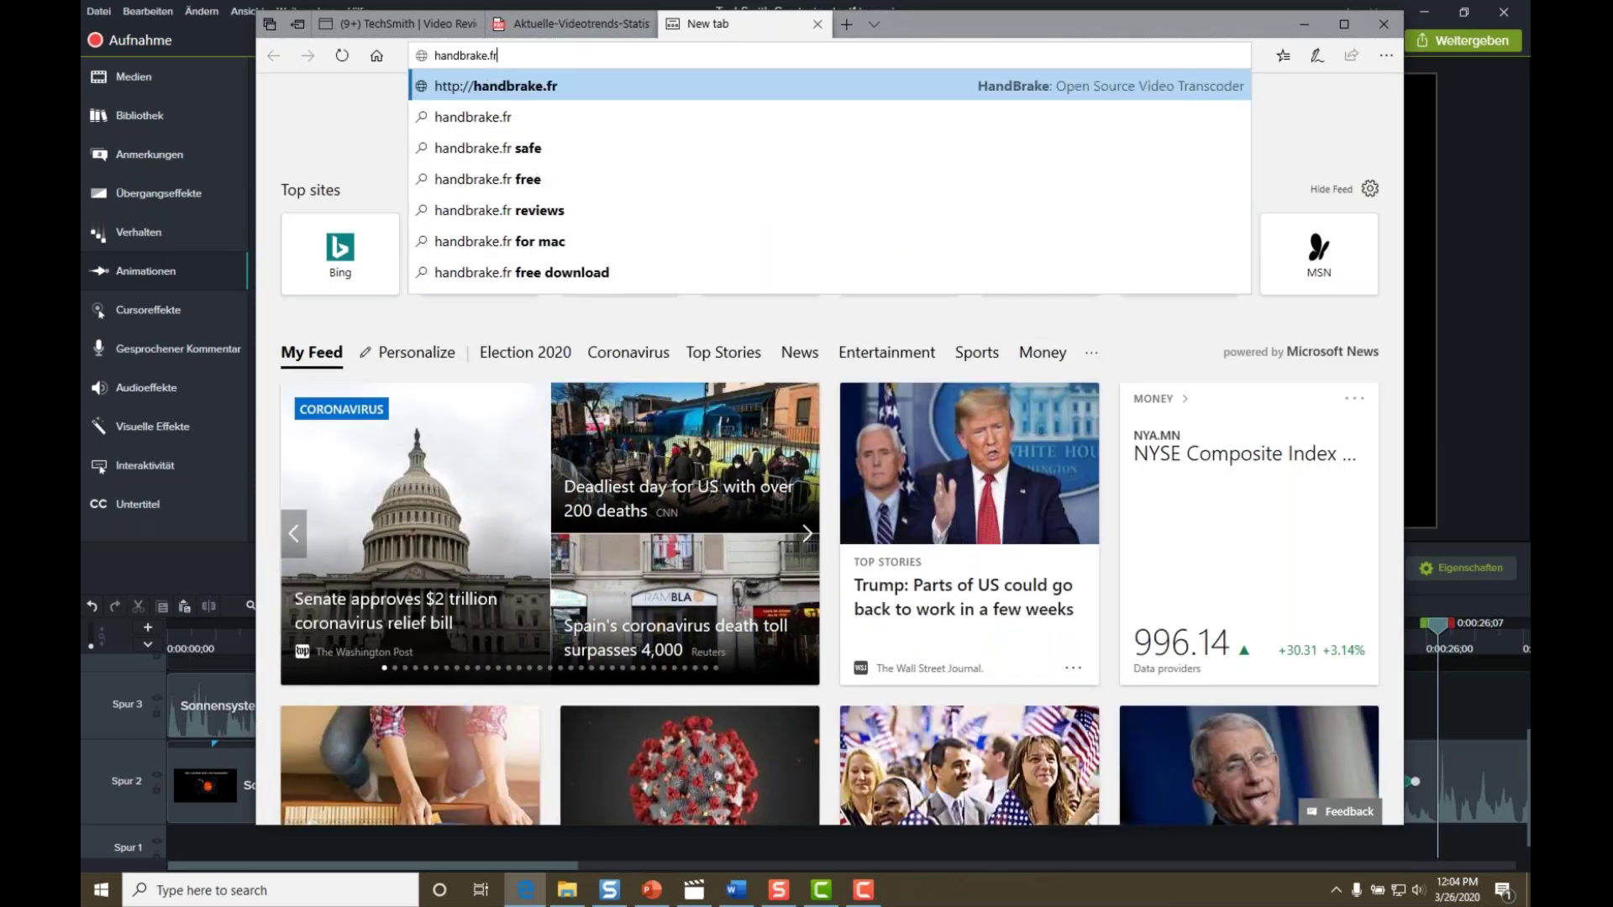
key(Return)
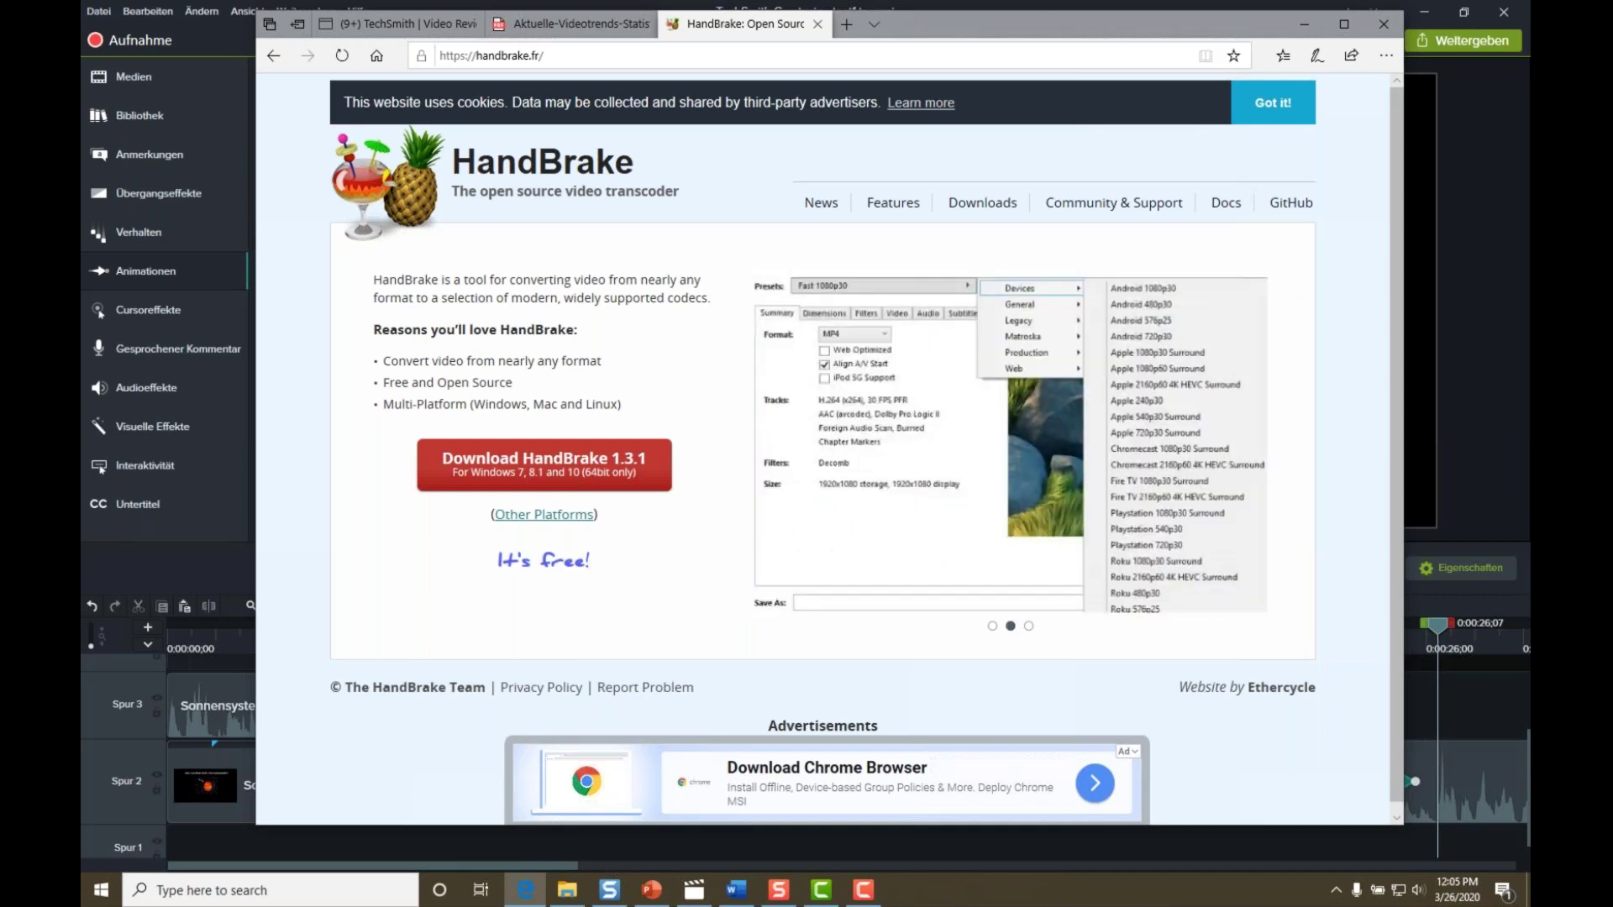
click(1302, 26)
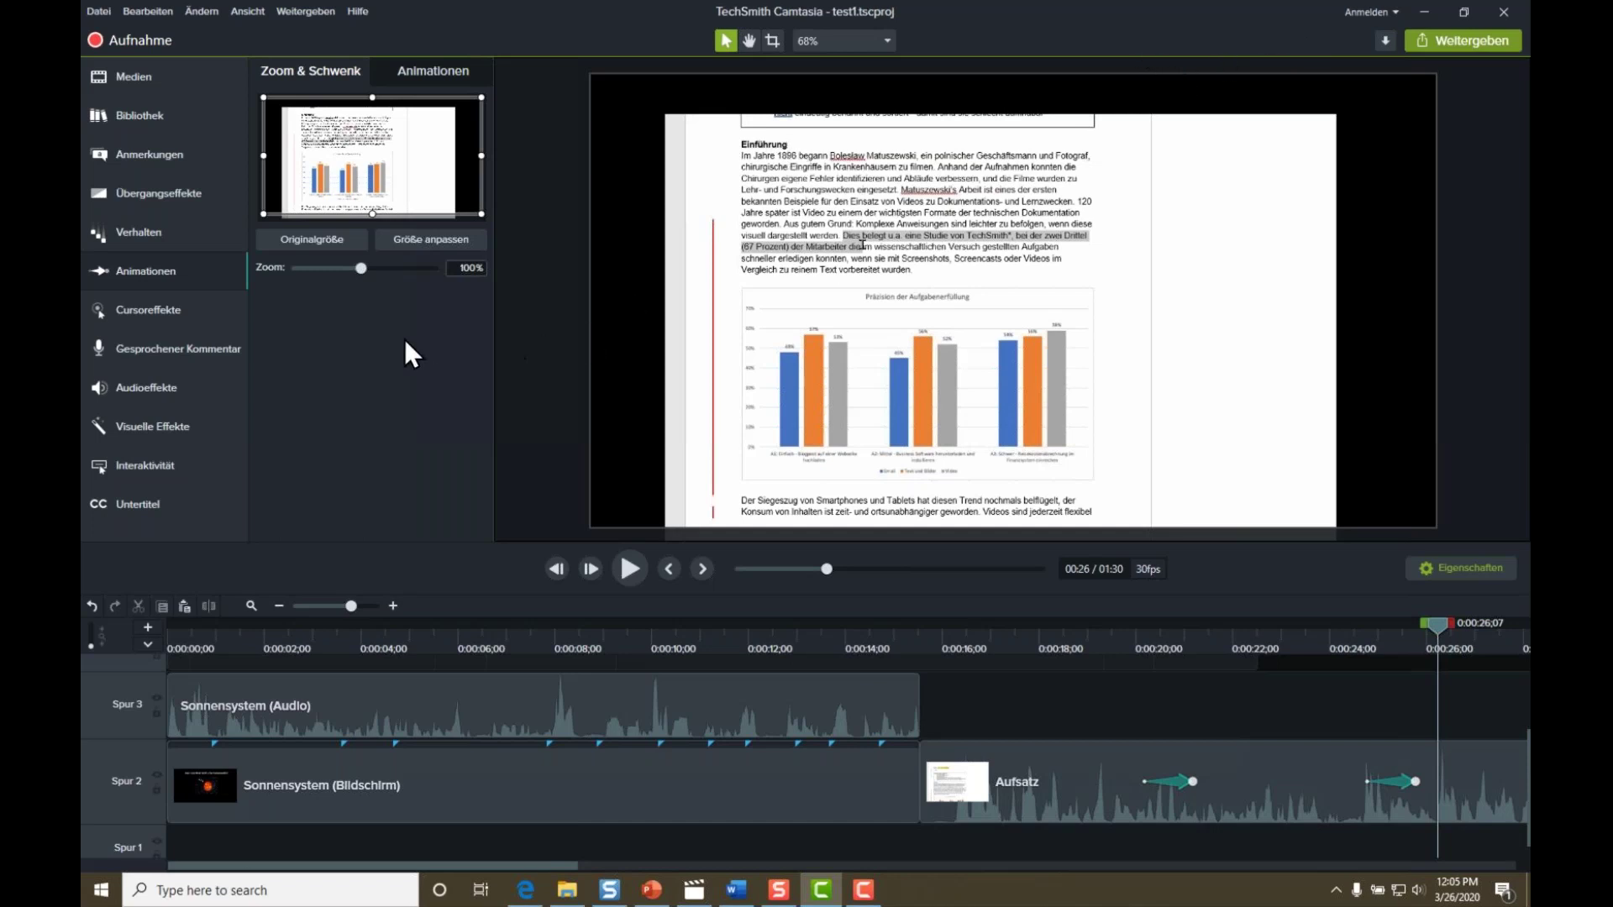
View the Camtasia 2019 library folders and the project's media clips.
click(188, 274)
click(189, 275)
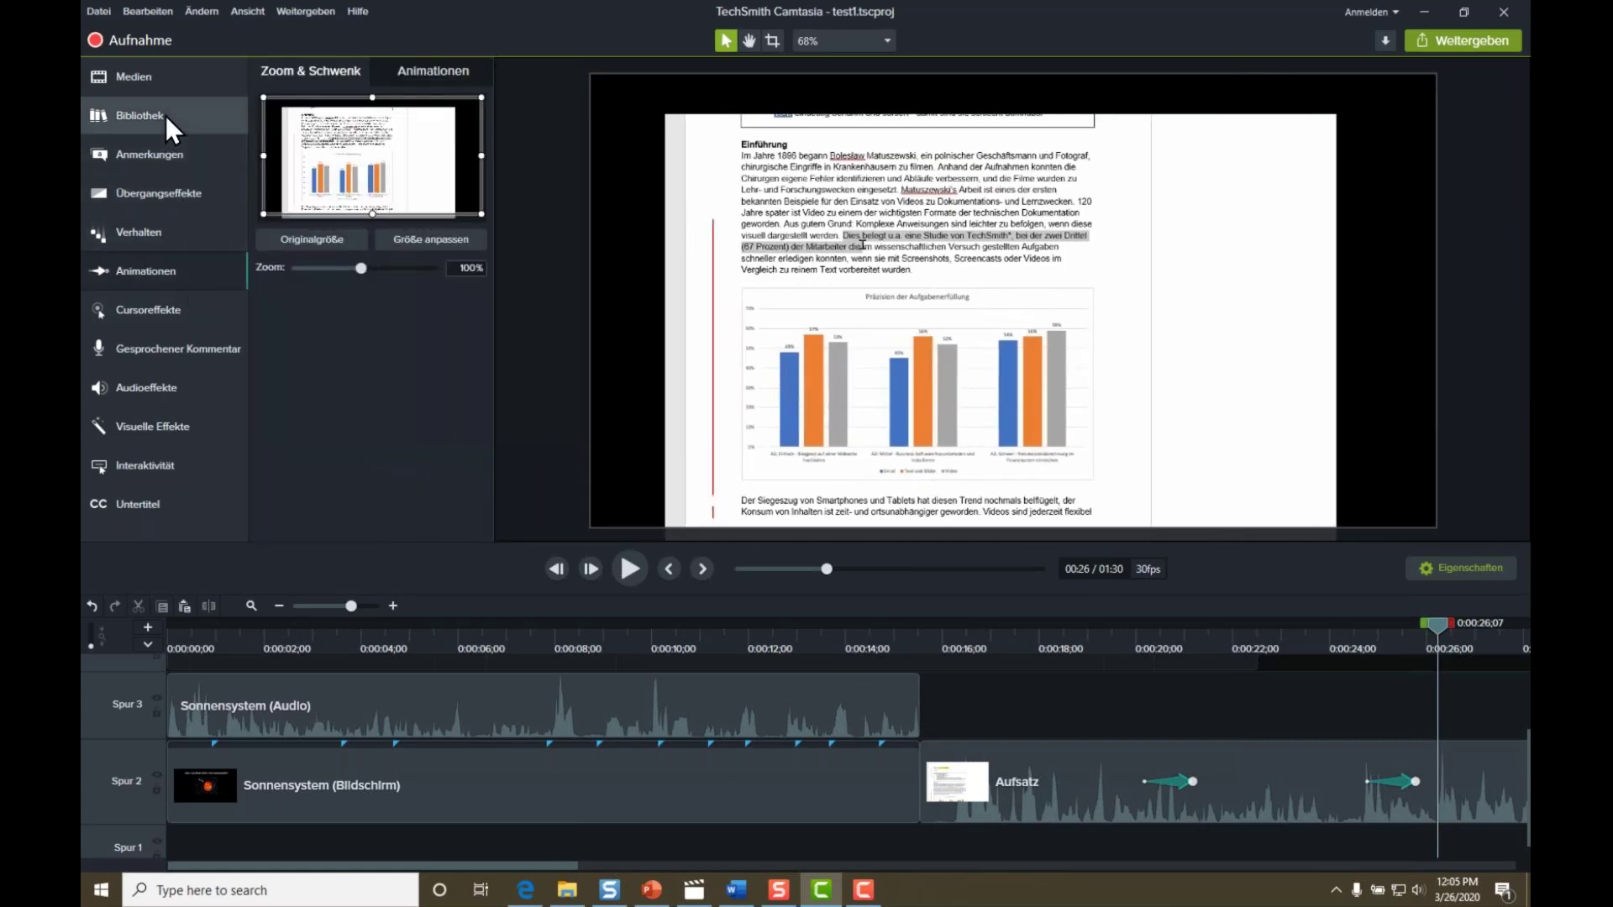
click(165, 114)
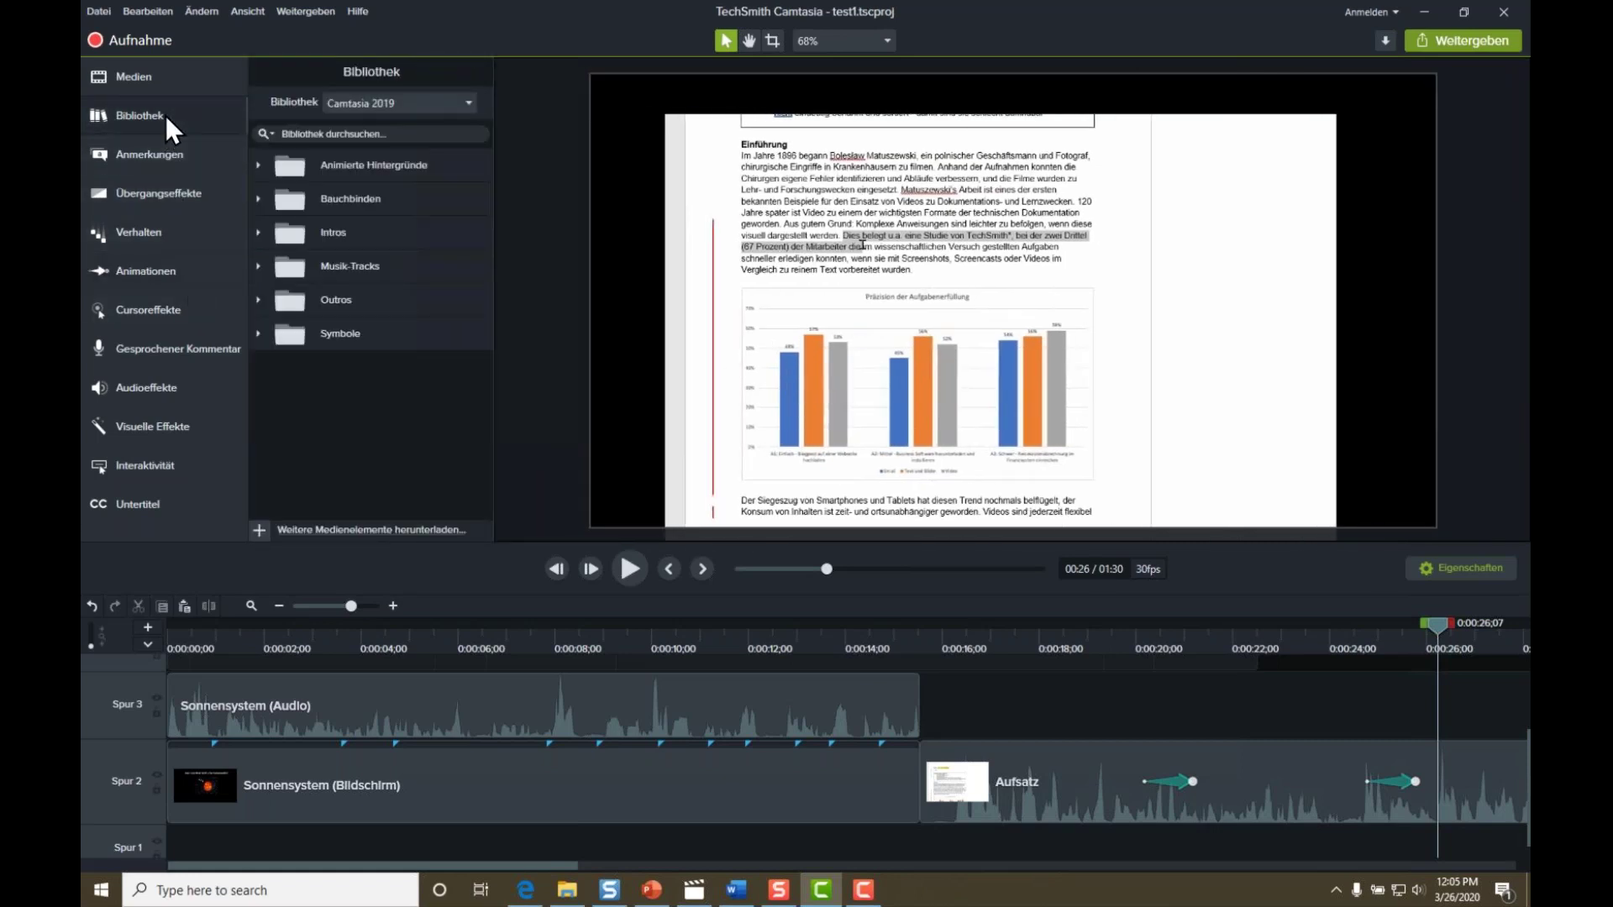
click(133, 75)
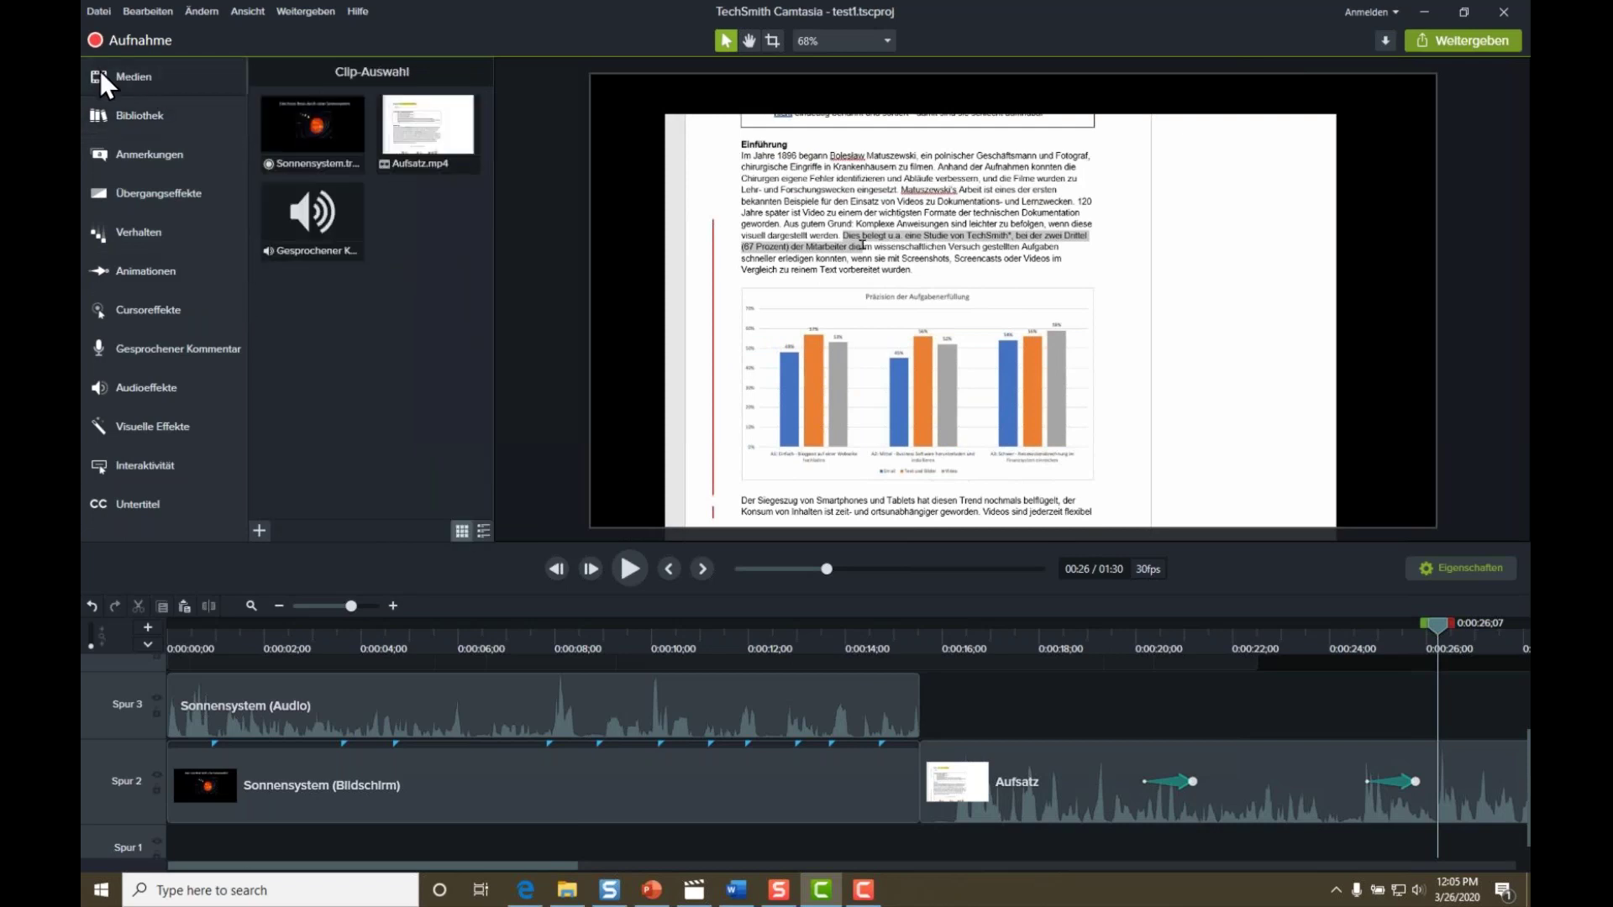
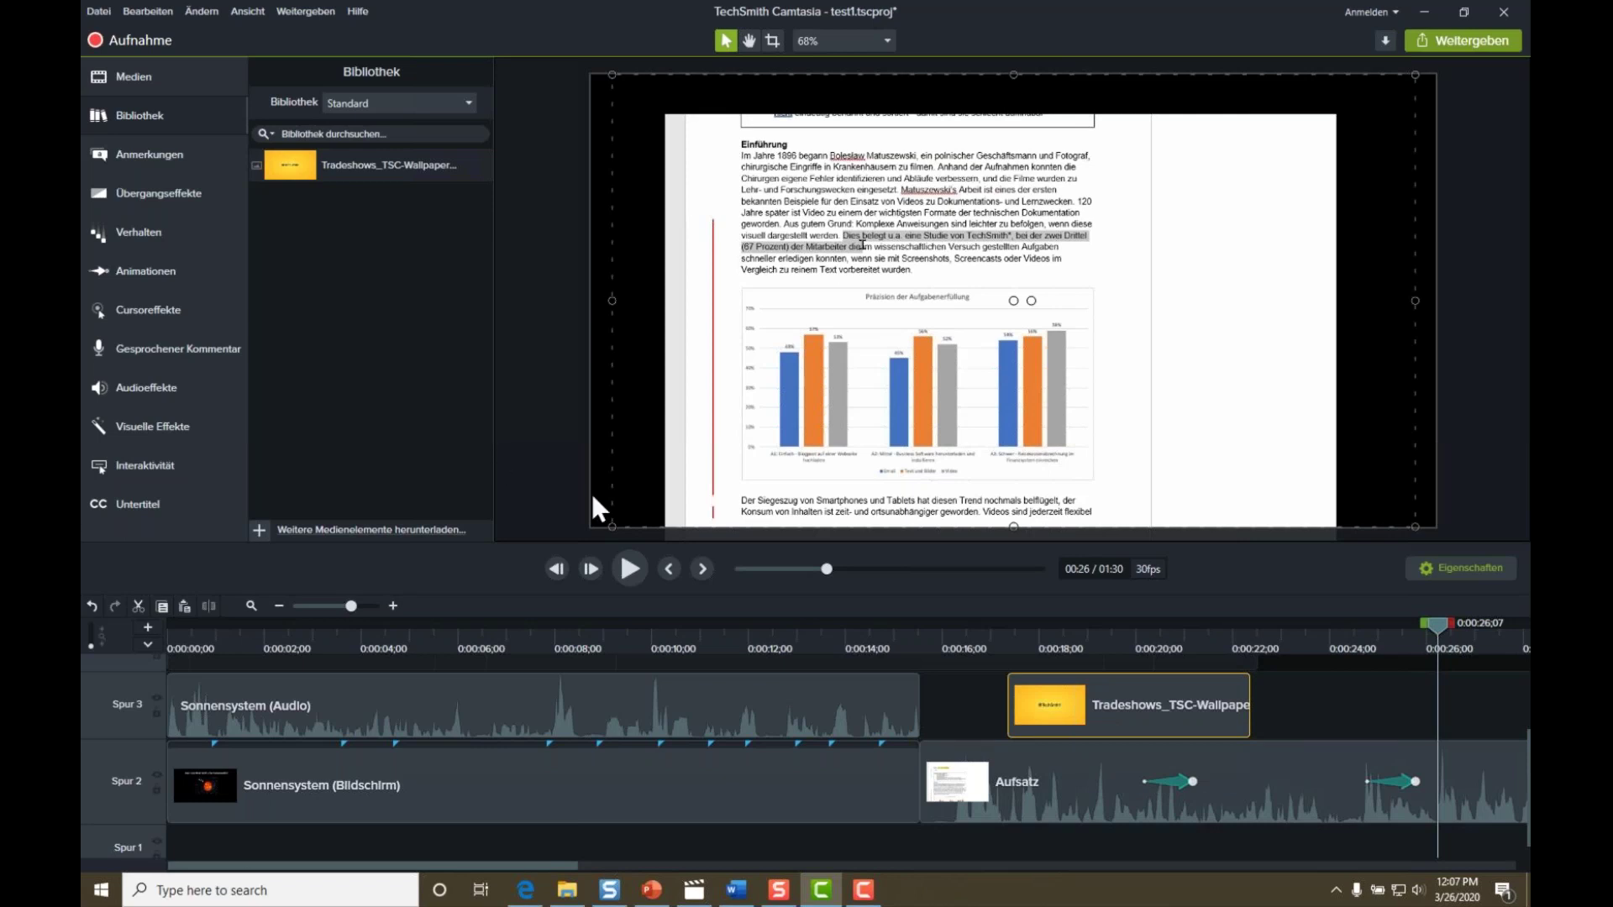
Open the production profile manager from the custom sharing options, review the Nur MP4 (bis 720p) profile's information, and close the manager.
click(1434, 42)
mouse_move(1459, 269)
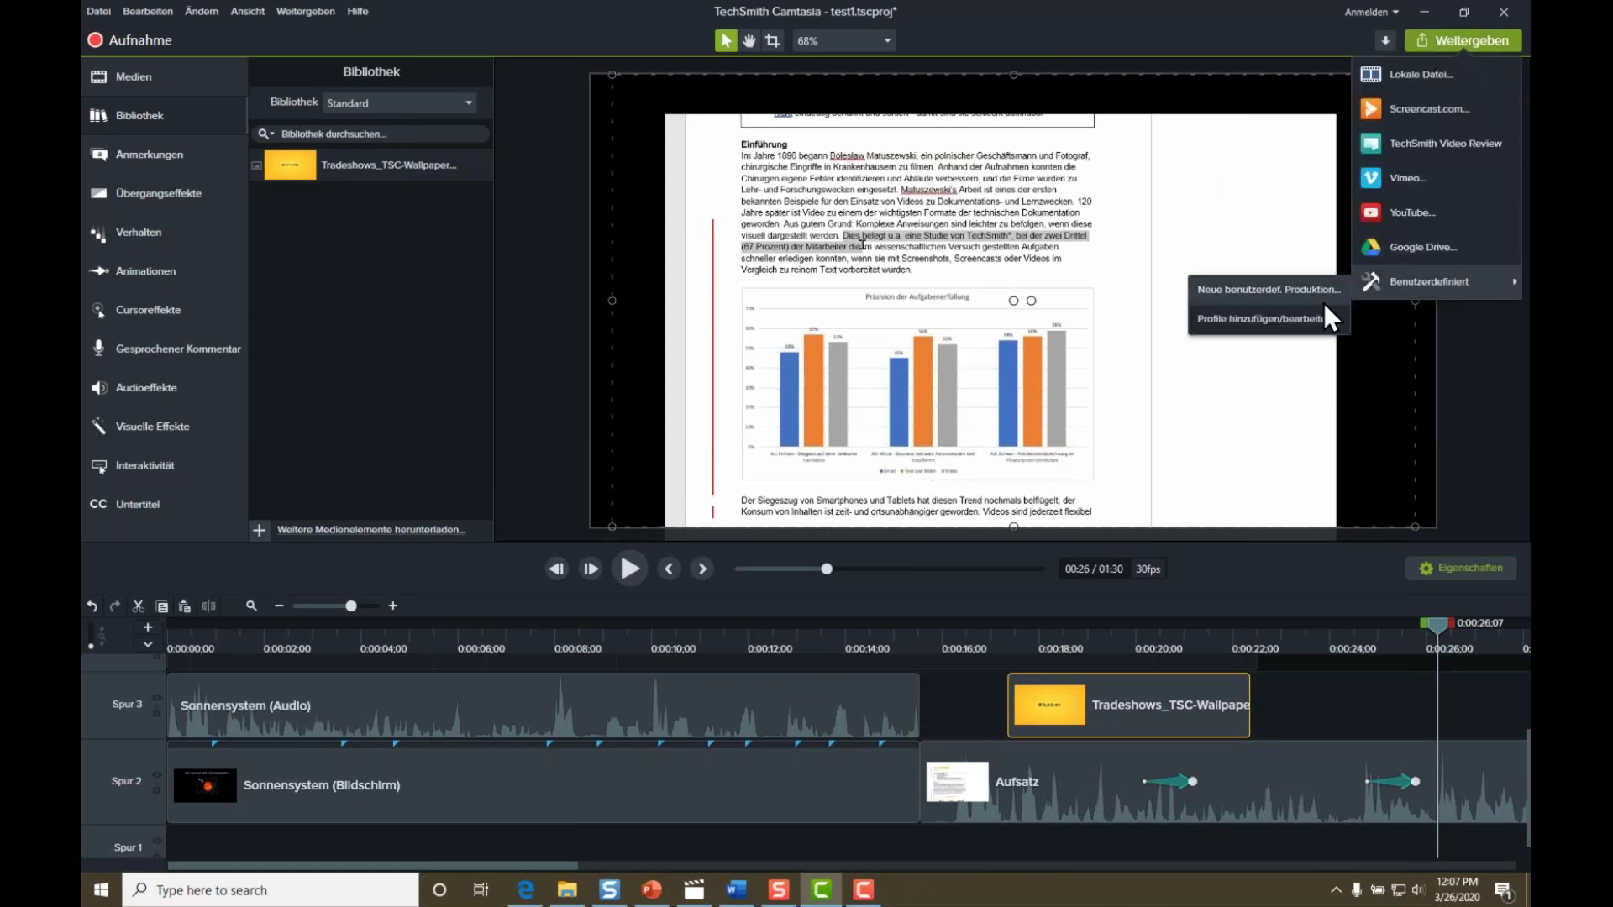
click(1282, 315)
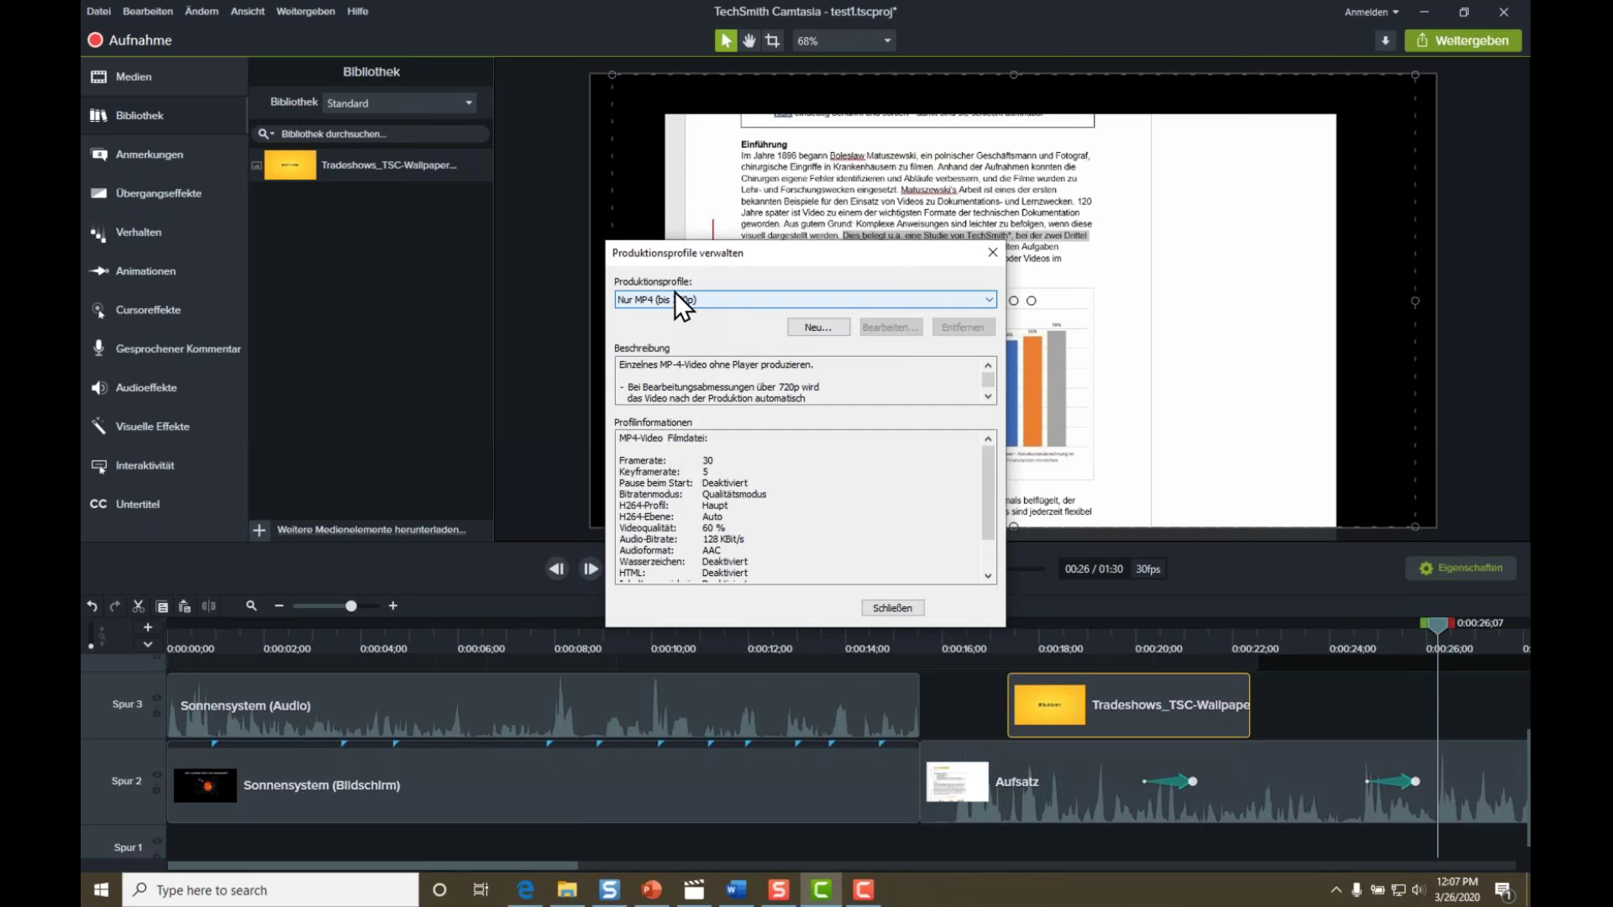
drag(767, 257, 774, 239)
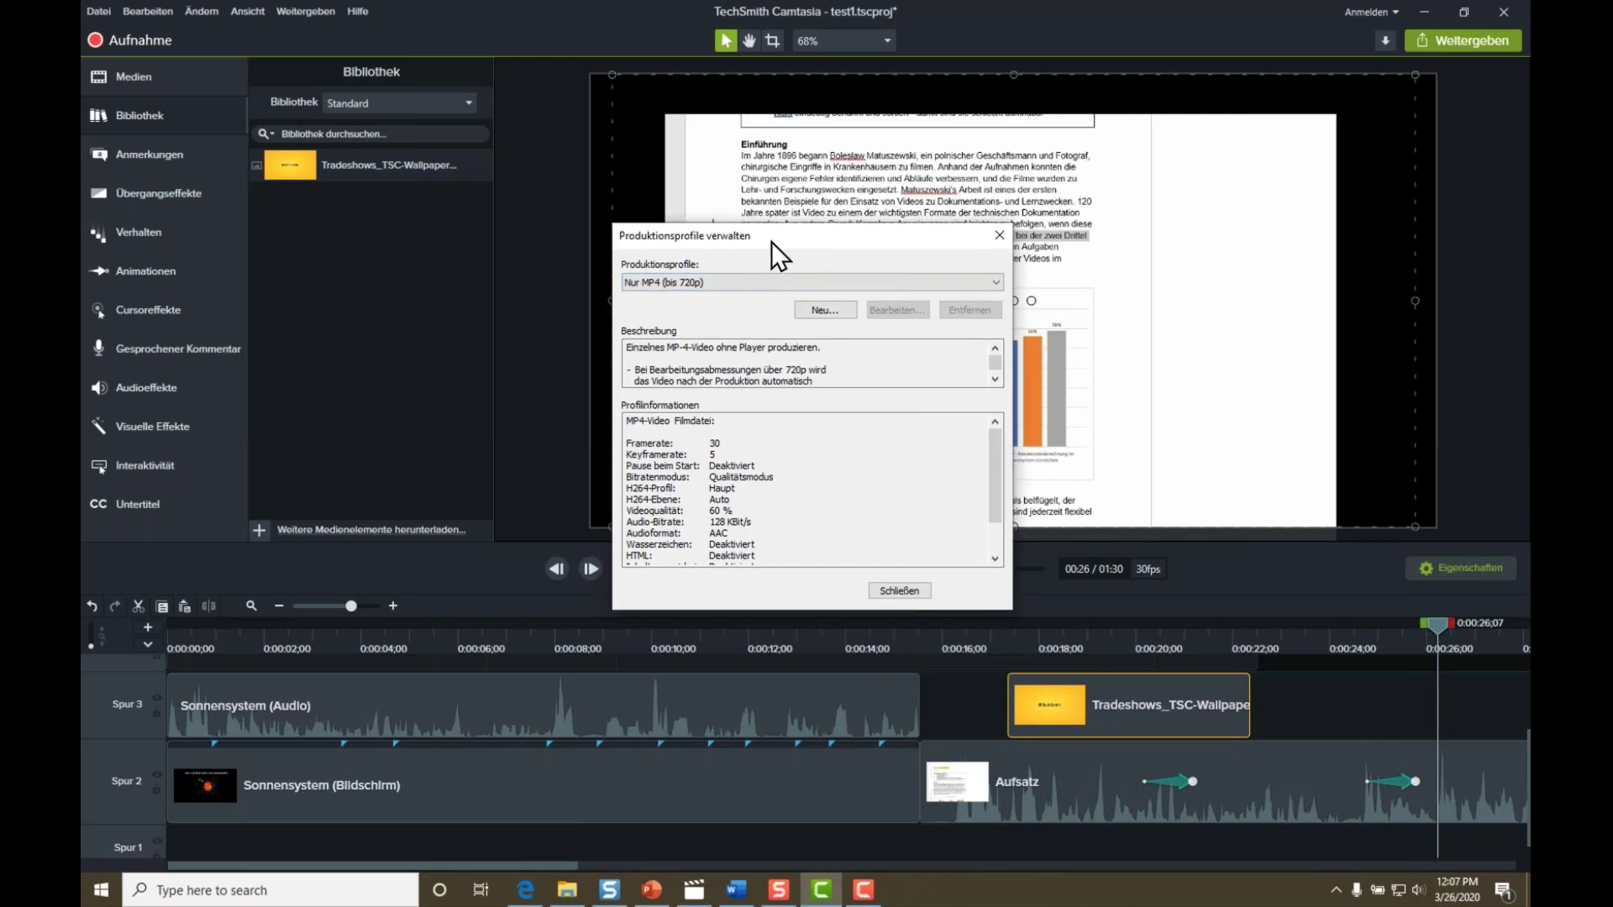
drag(773, 240, 773, 232)
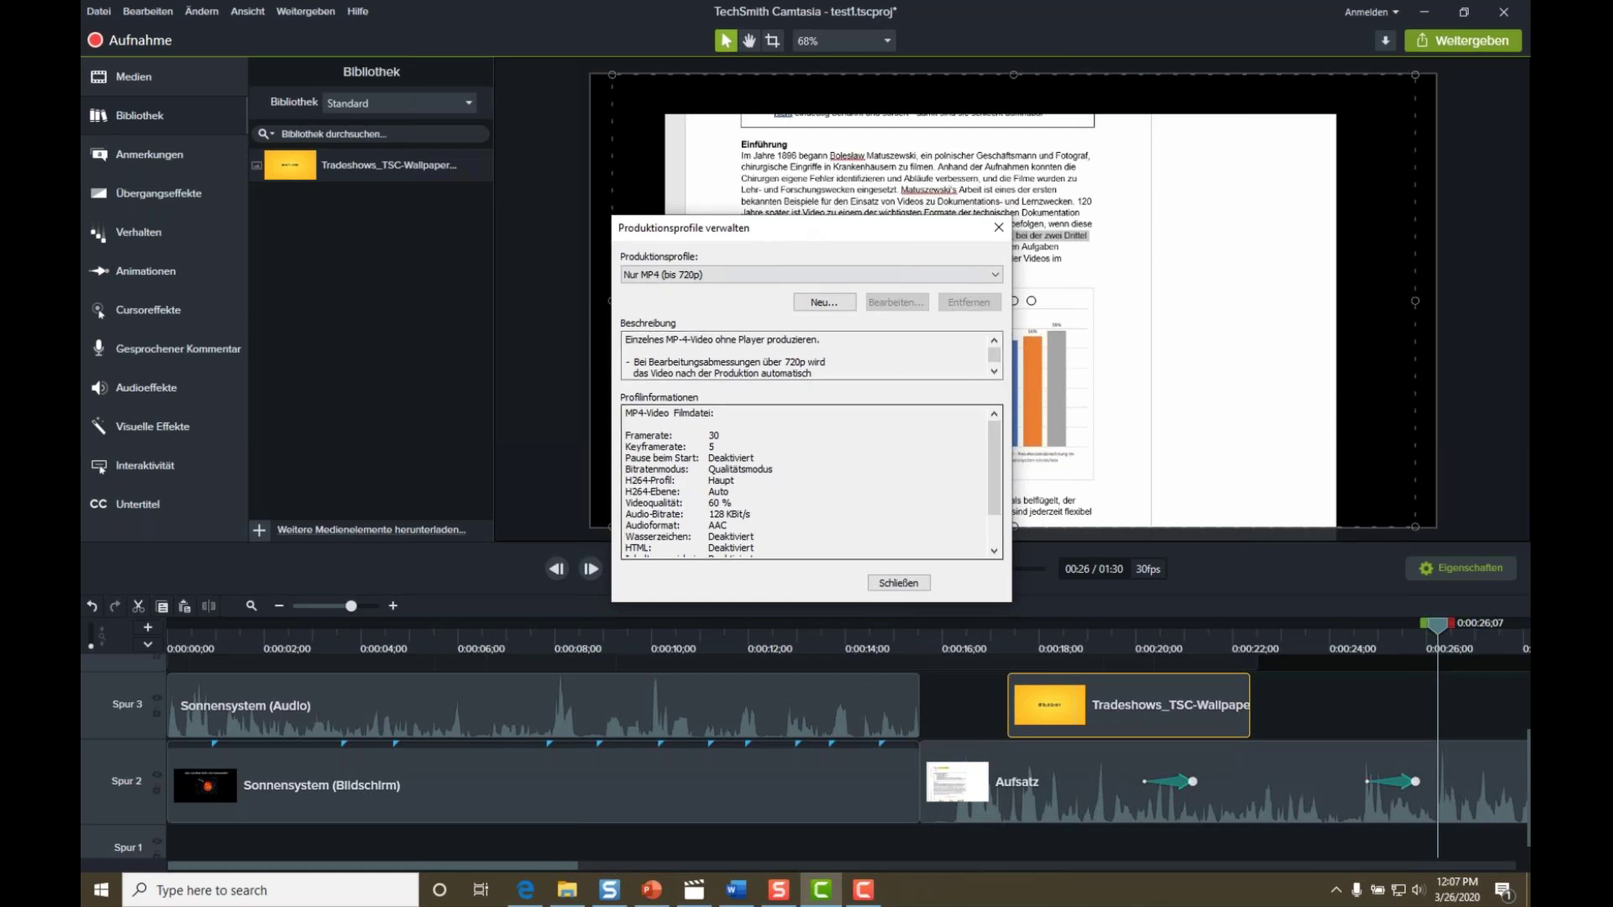
scroll(993, 450, down, 1)
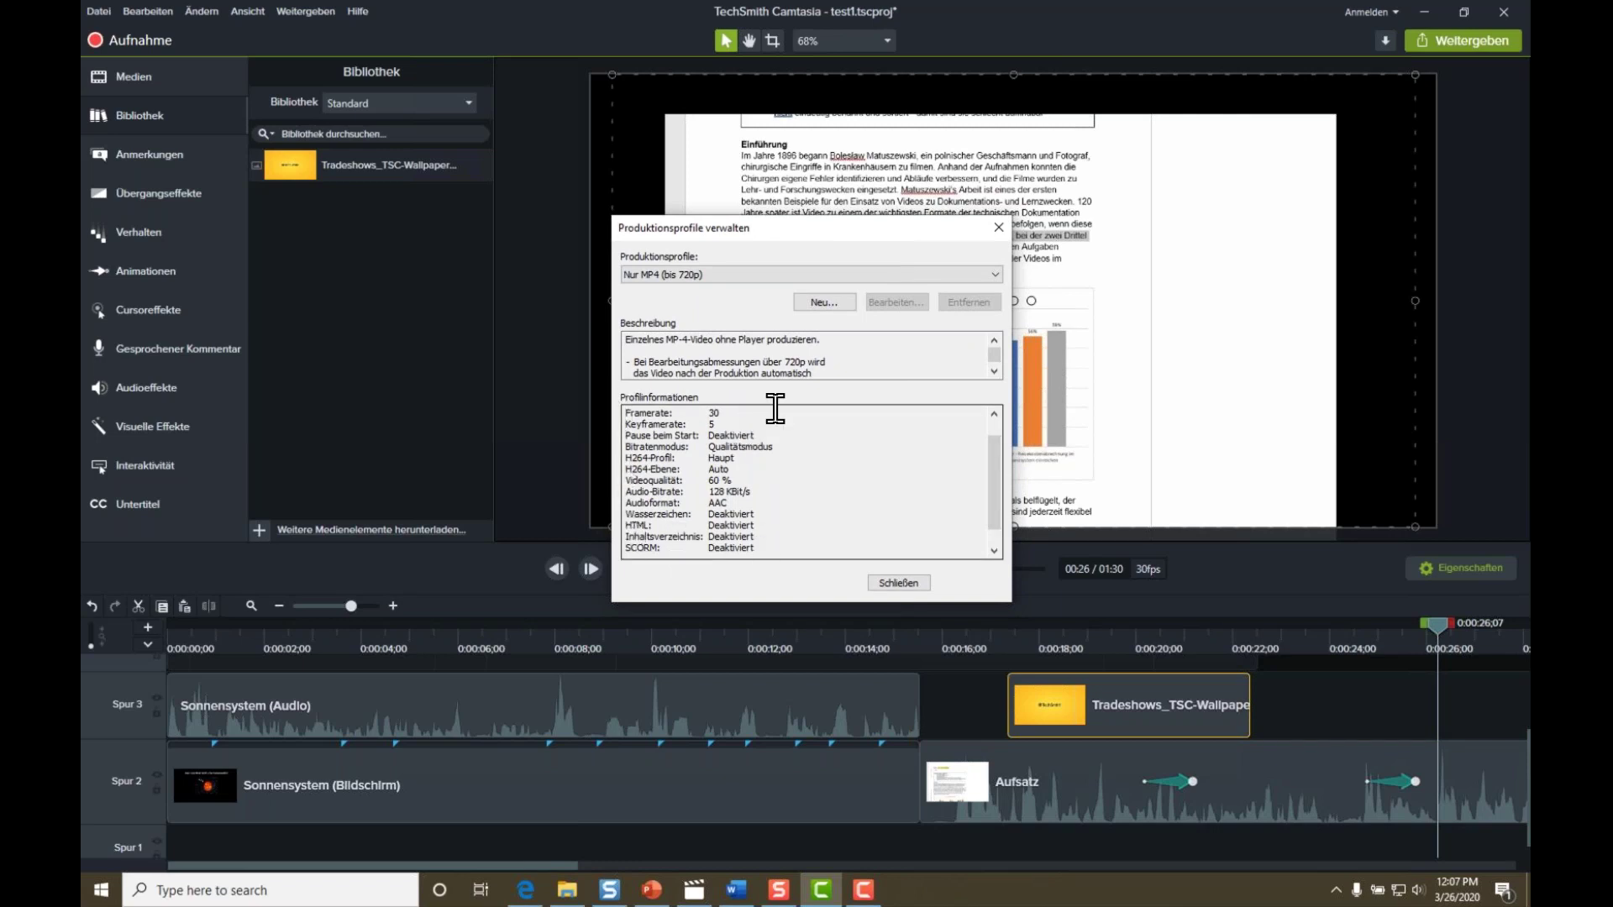
drag(648, 424, 660, 424)
click(889, 580)
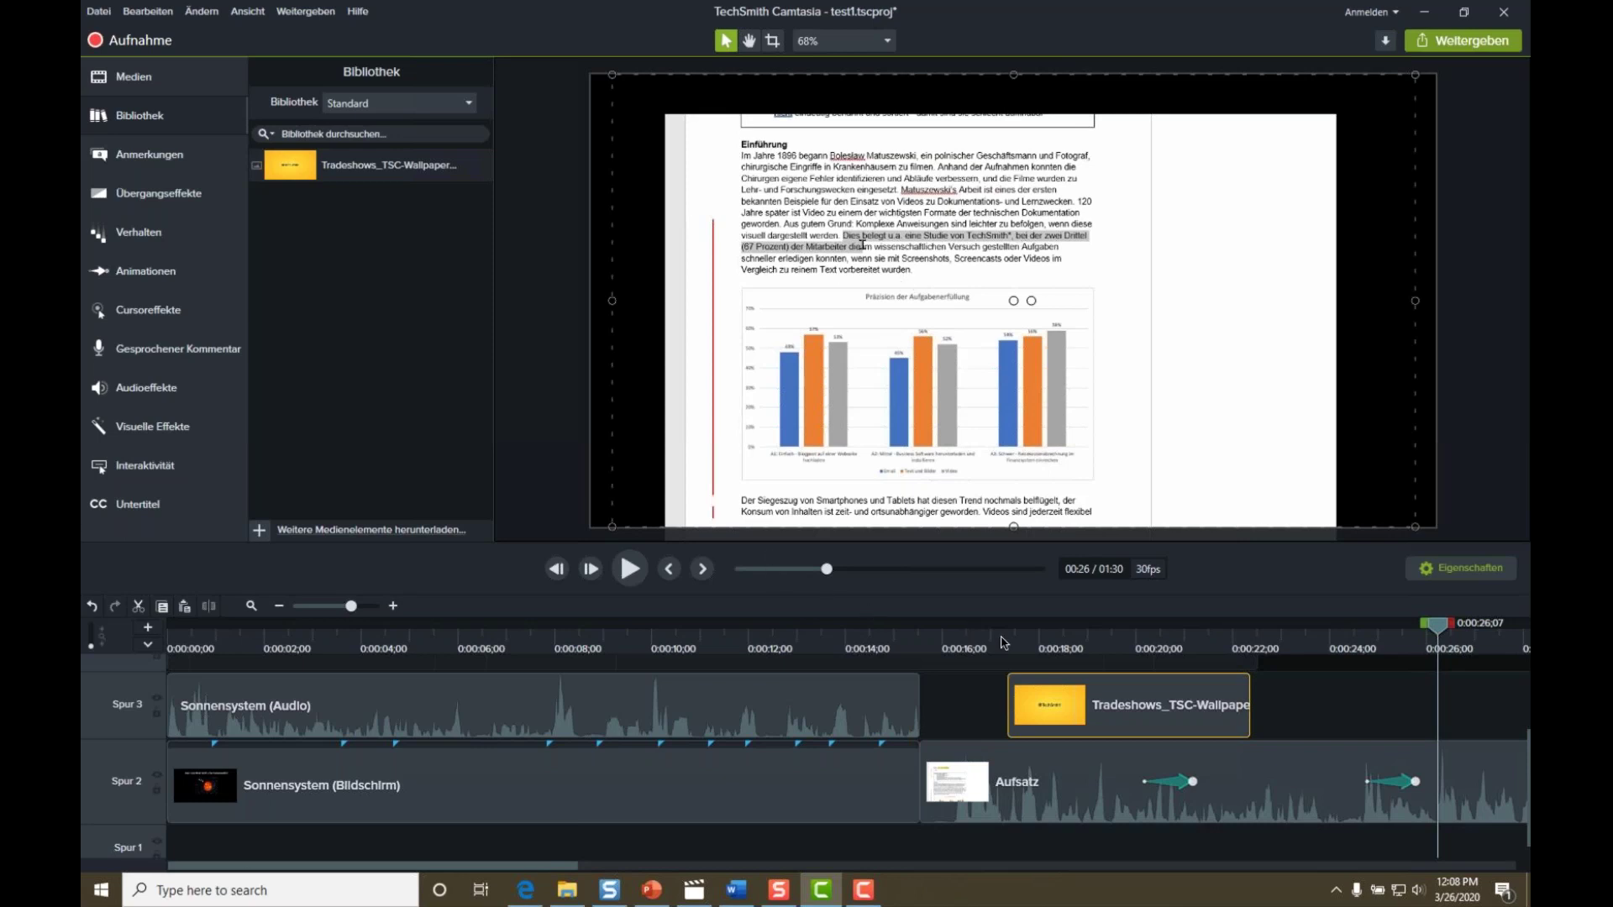
Display the project's media clips and scrub through the Sonnensystem recording, leaving the playhead at 0:00:02;08.
click(138, 84)
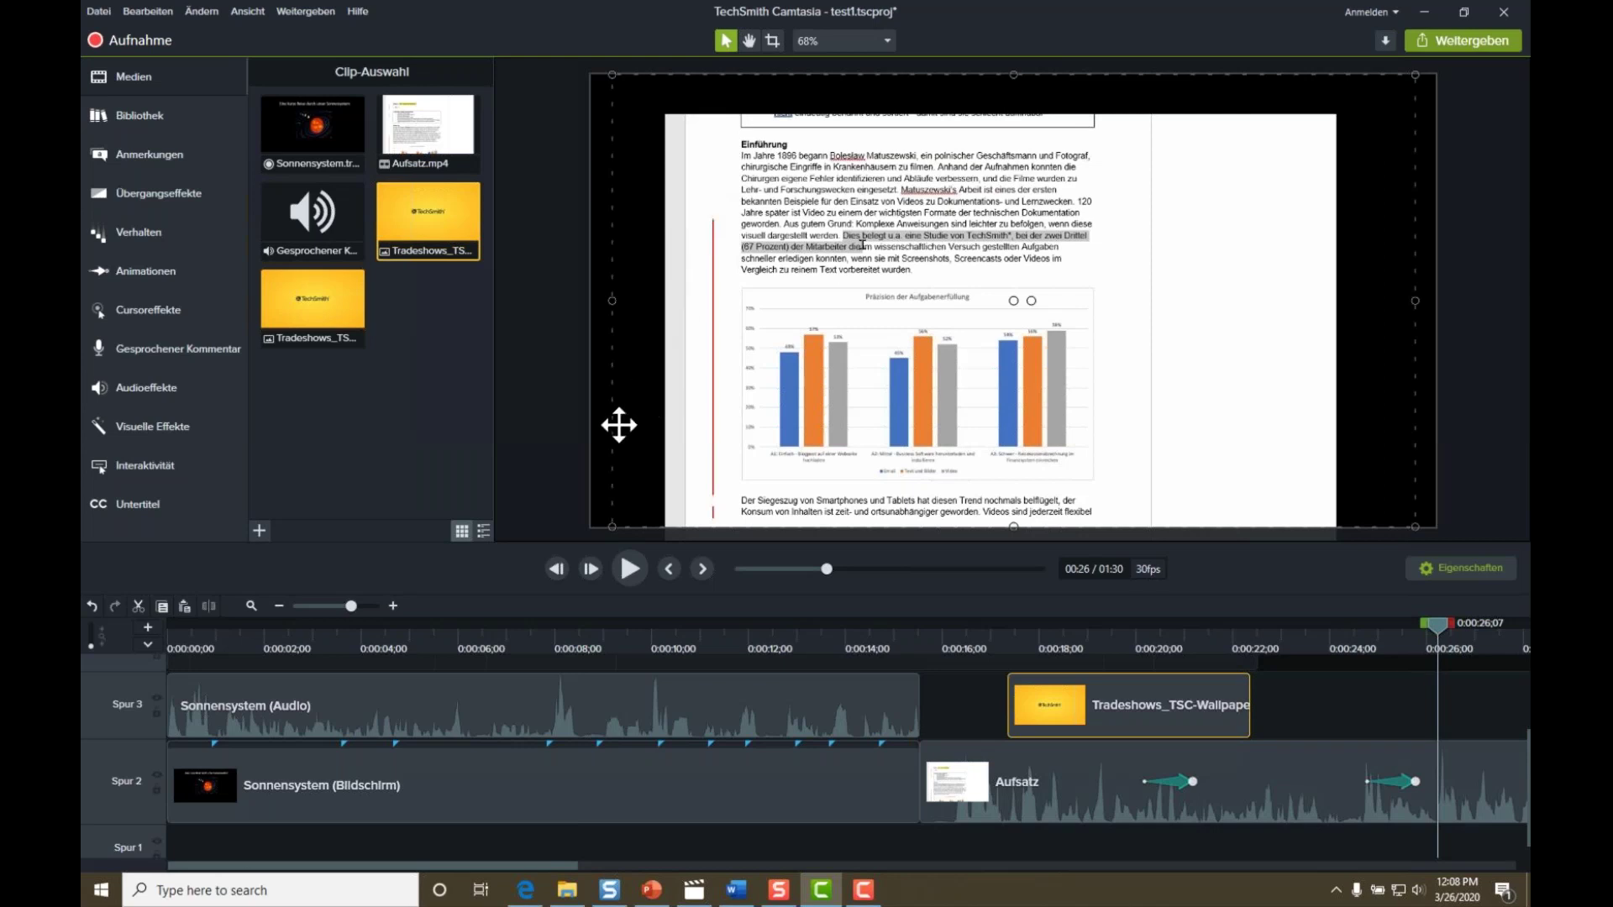
click(445, 643)
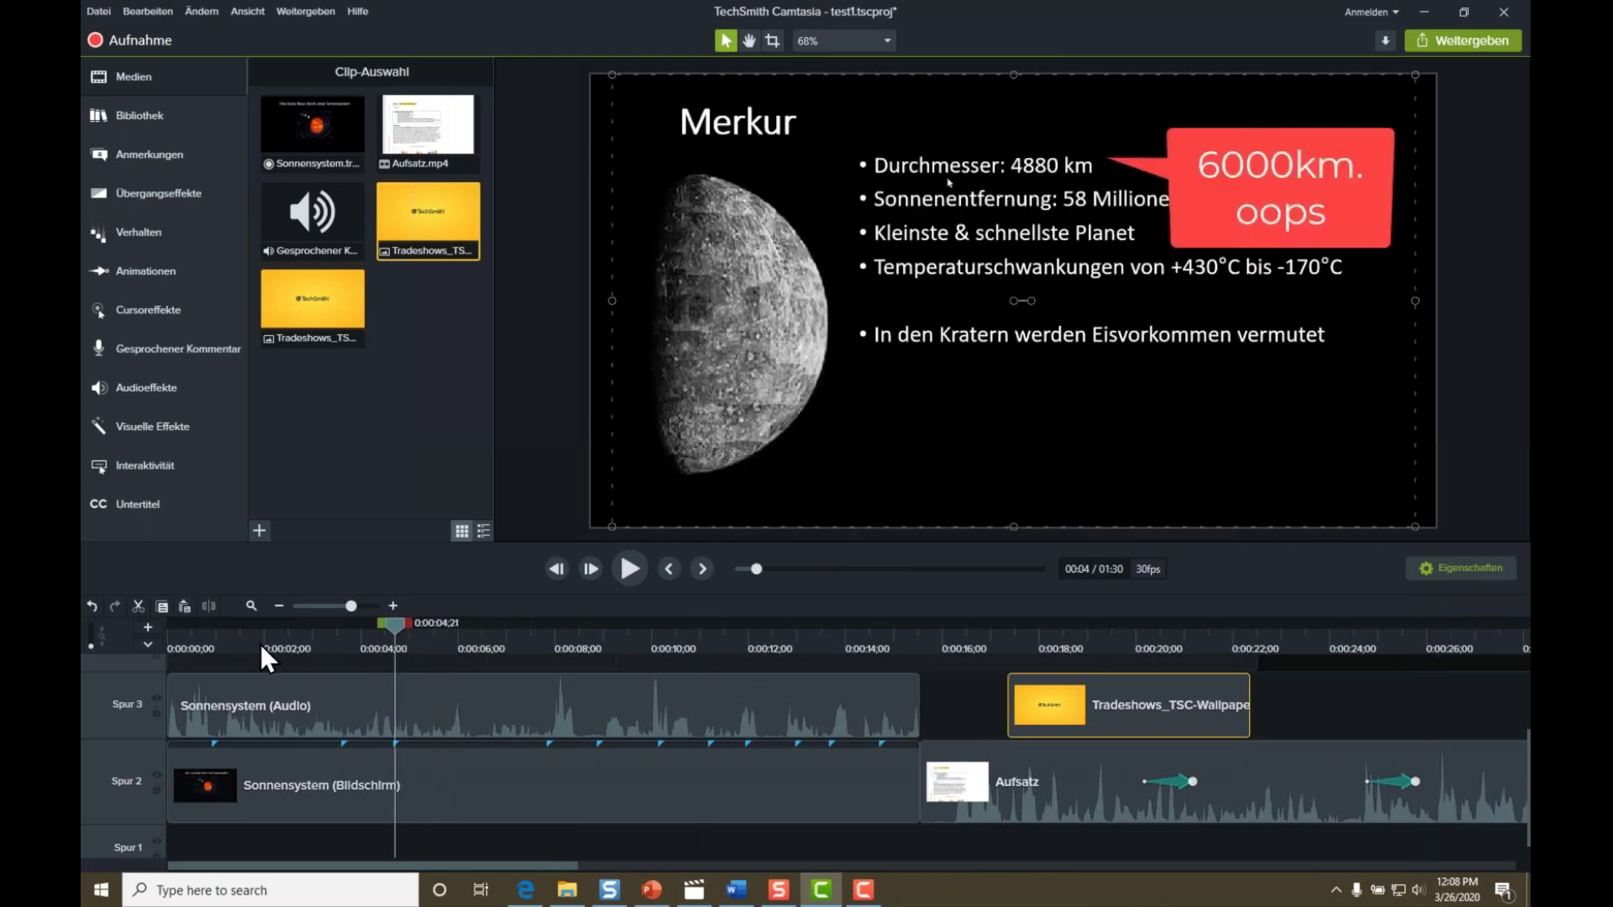
drag(260, 644, 242, 647)
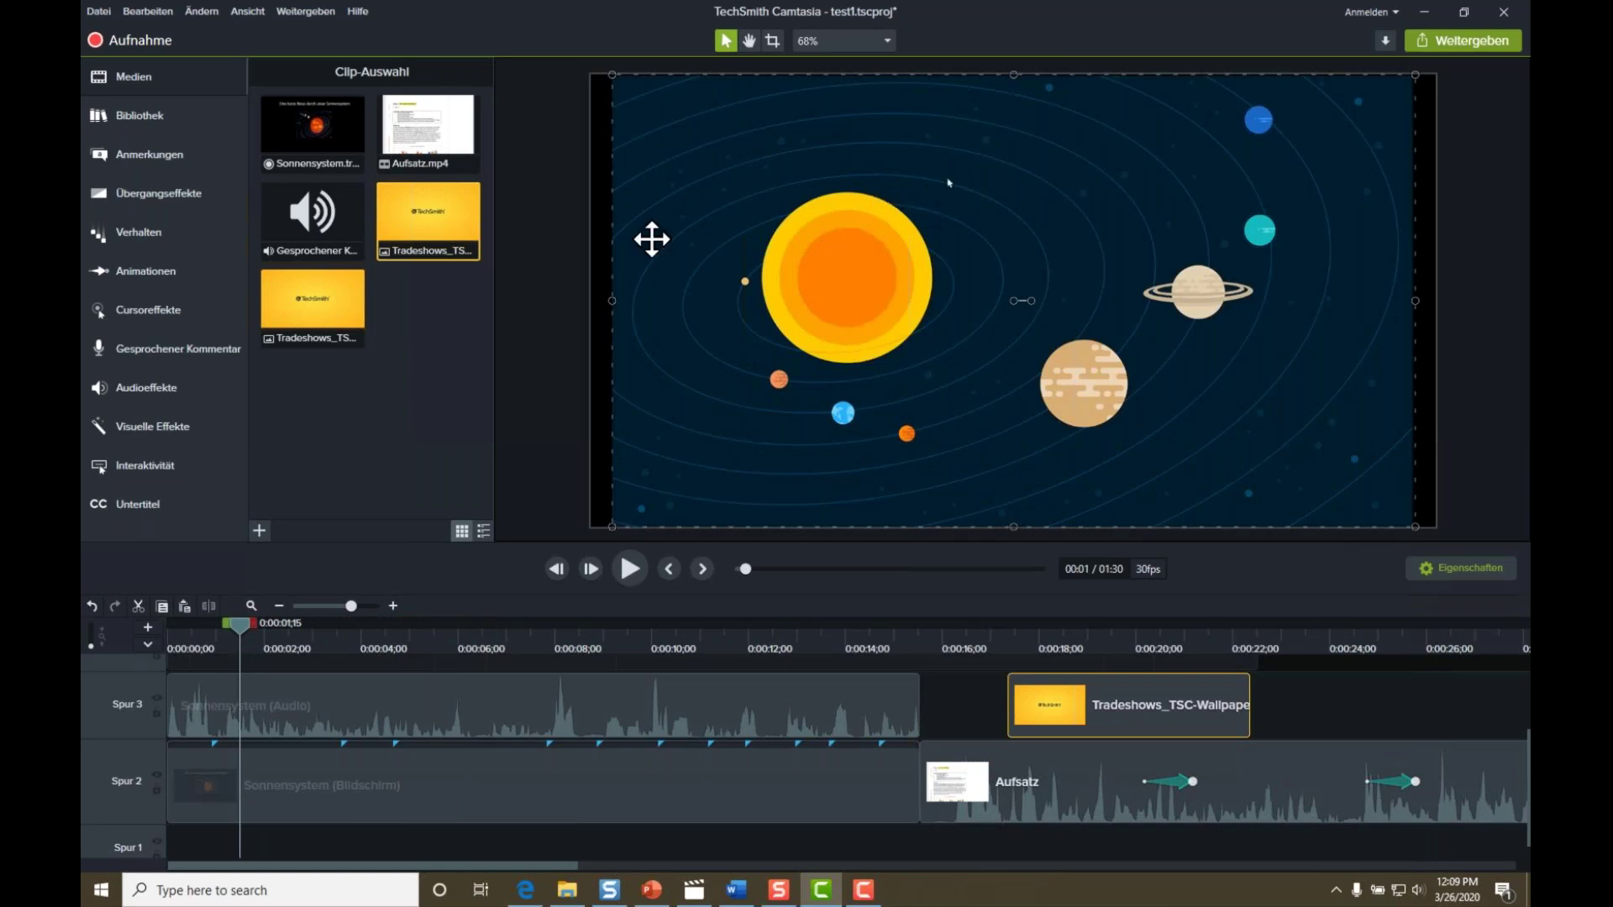
drag(247, 632, 274, 655)
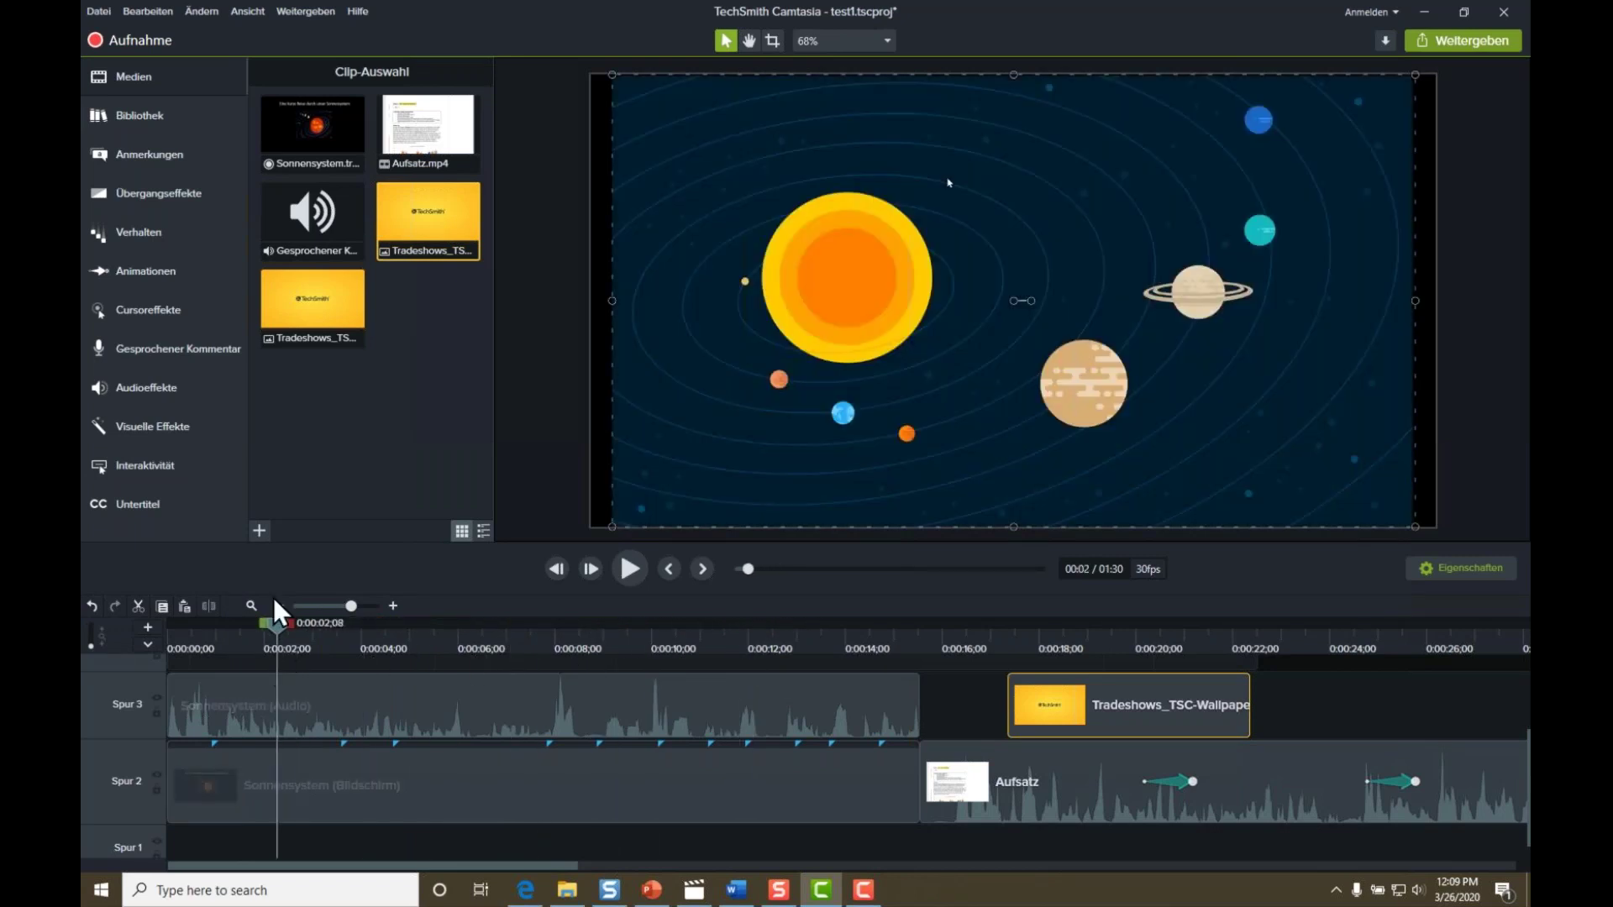
Browse the cursor and left-click effects and apply the Hervorheben cursor effect to the Sonnensystem screen recording on Spur 2.
click(154, 312)
drag(288, 165, 336, 210)
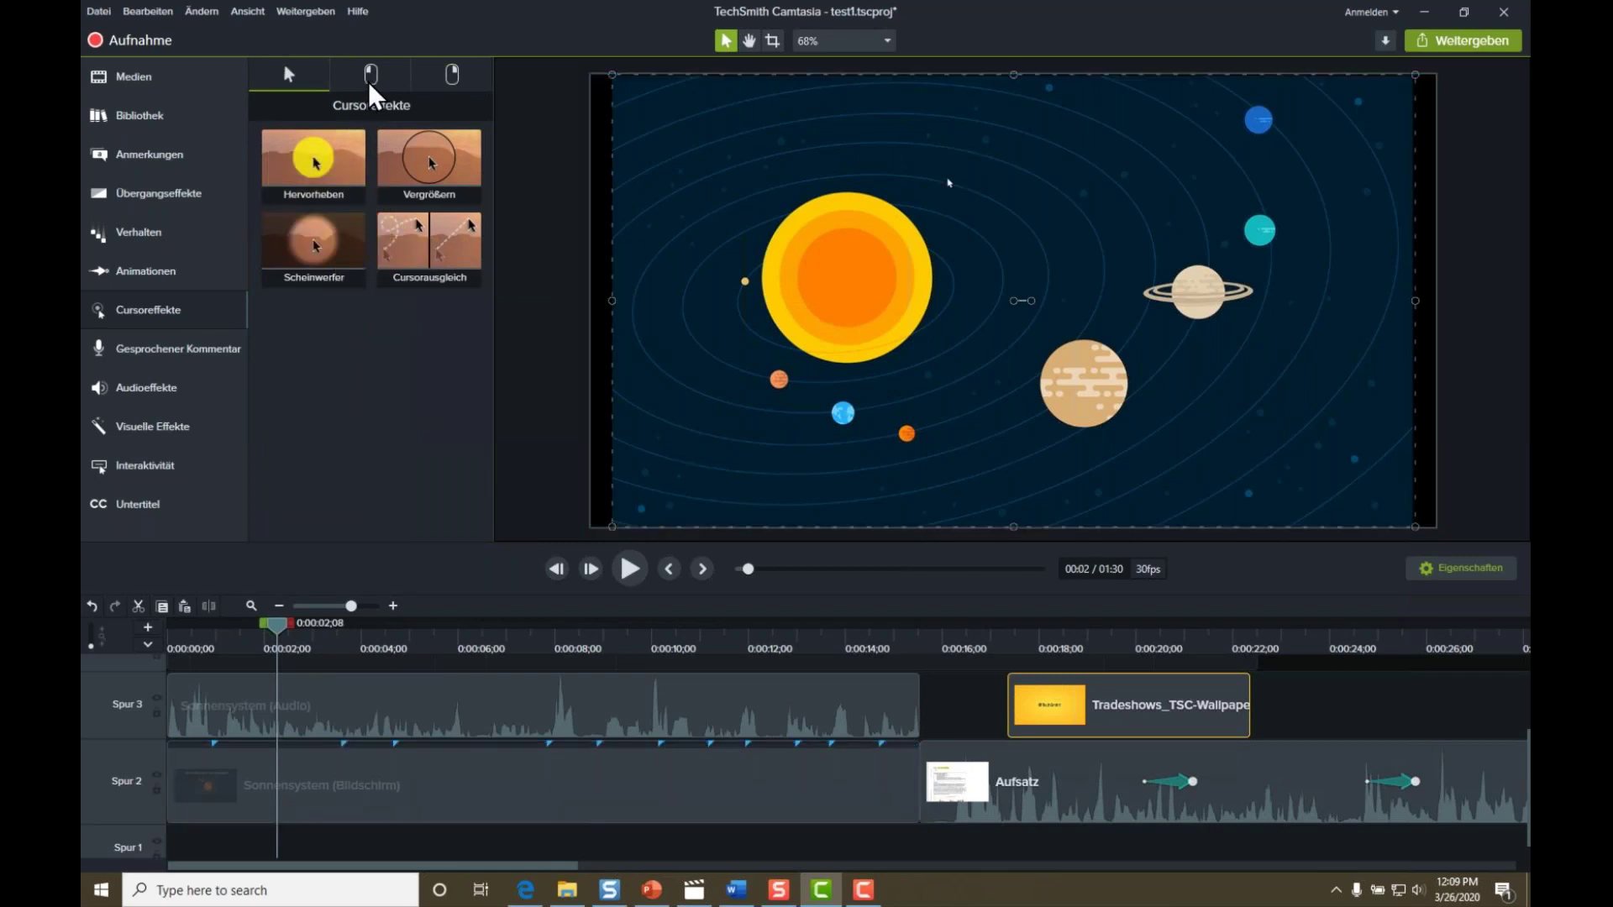
click(370, 83)
drag(426, 151, 302, 105)
click(290, 76)
drag(299, 169, 940, 152)
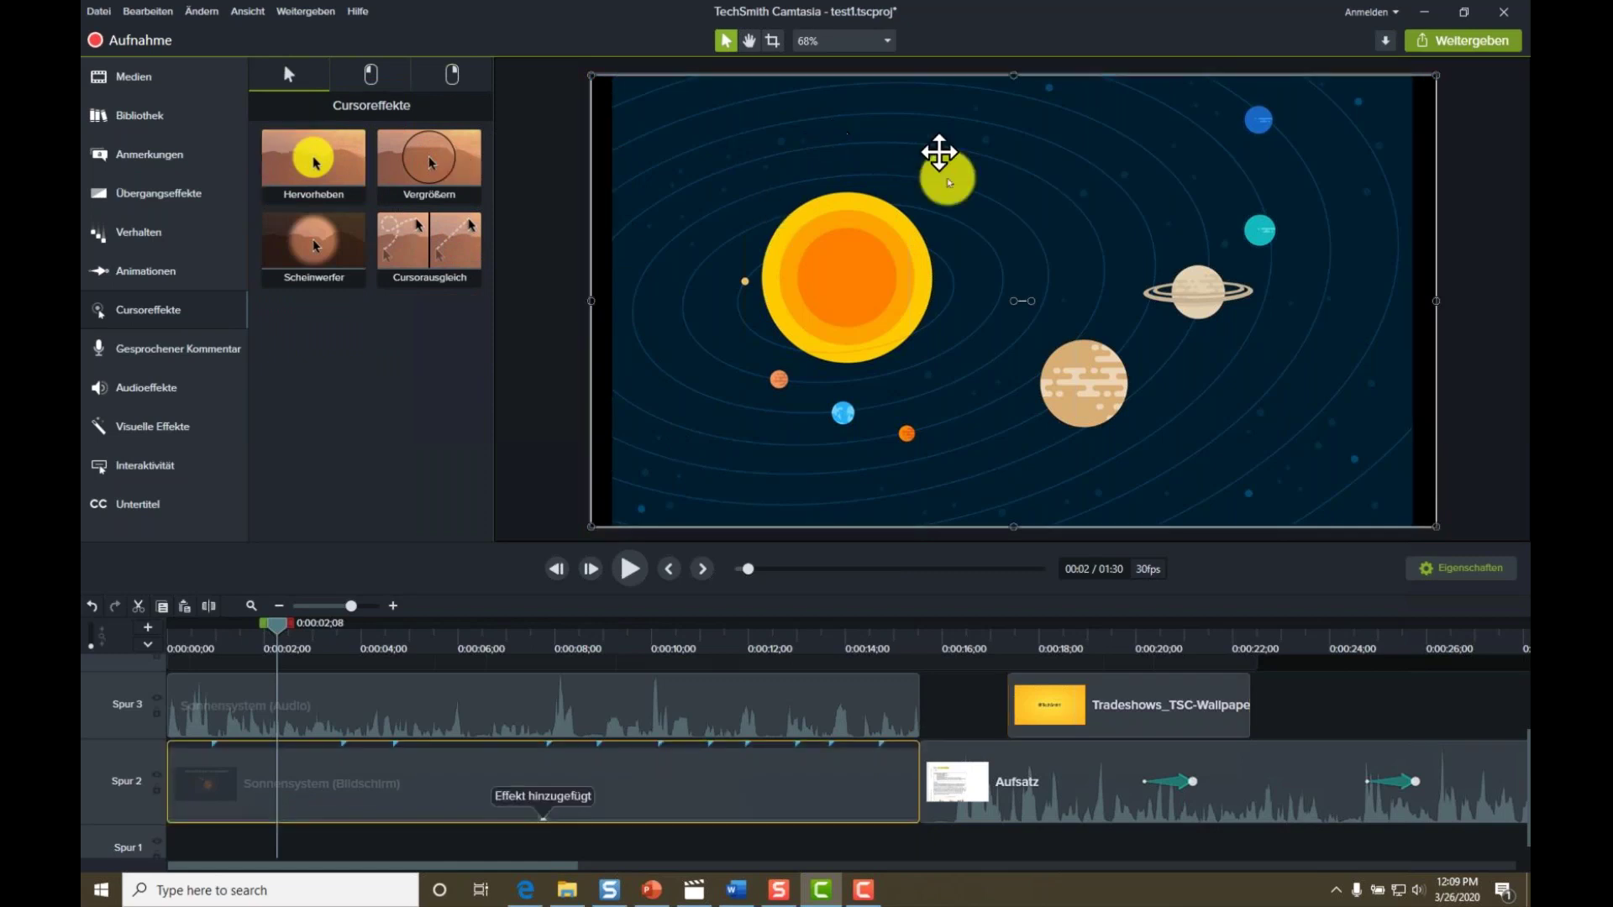
View the cursor highlight properties of the Sonnensystem screen recording and the audio properties of the Sonnensystem audio clip.
click(1462, 579)
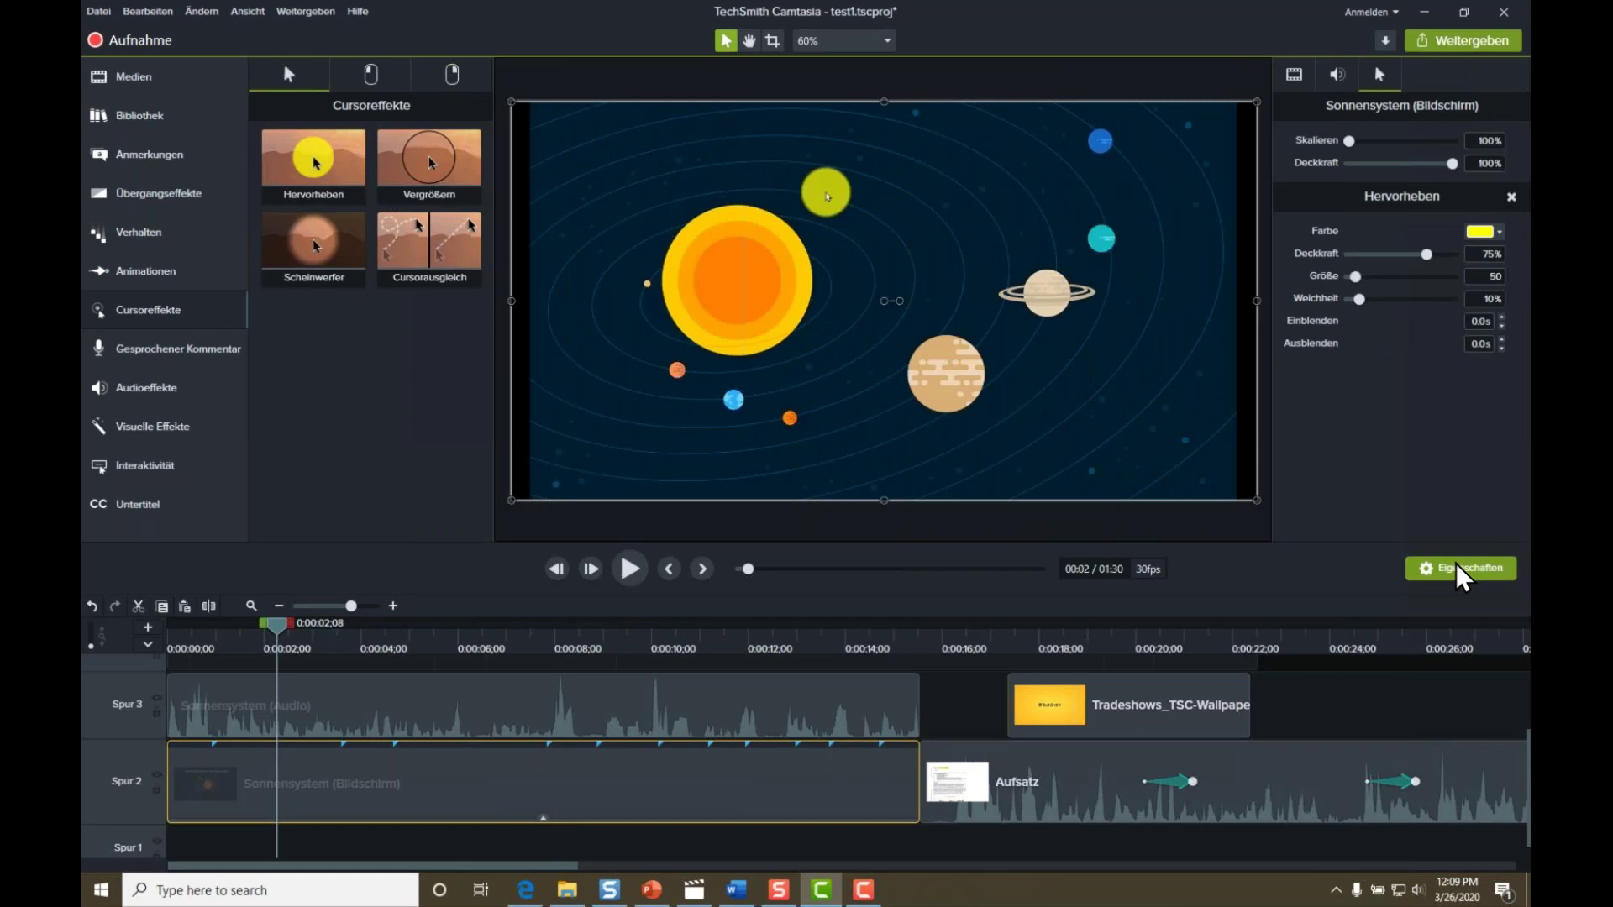
click(1463, 579)
click(1062, 716)
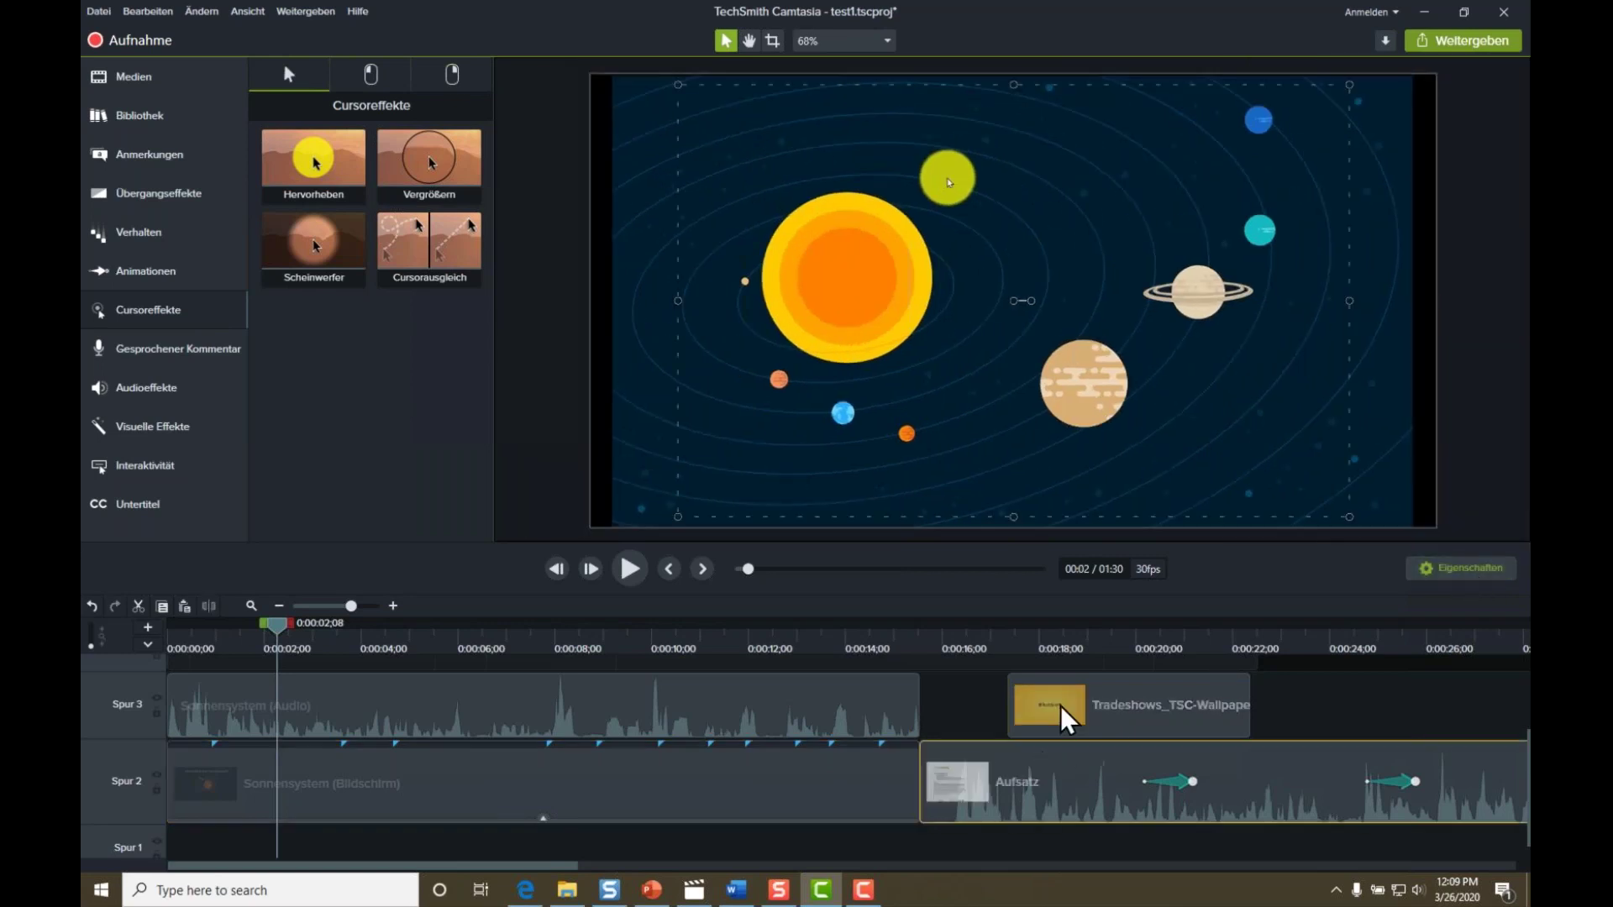
click(870, 721)
click(1434, 574)
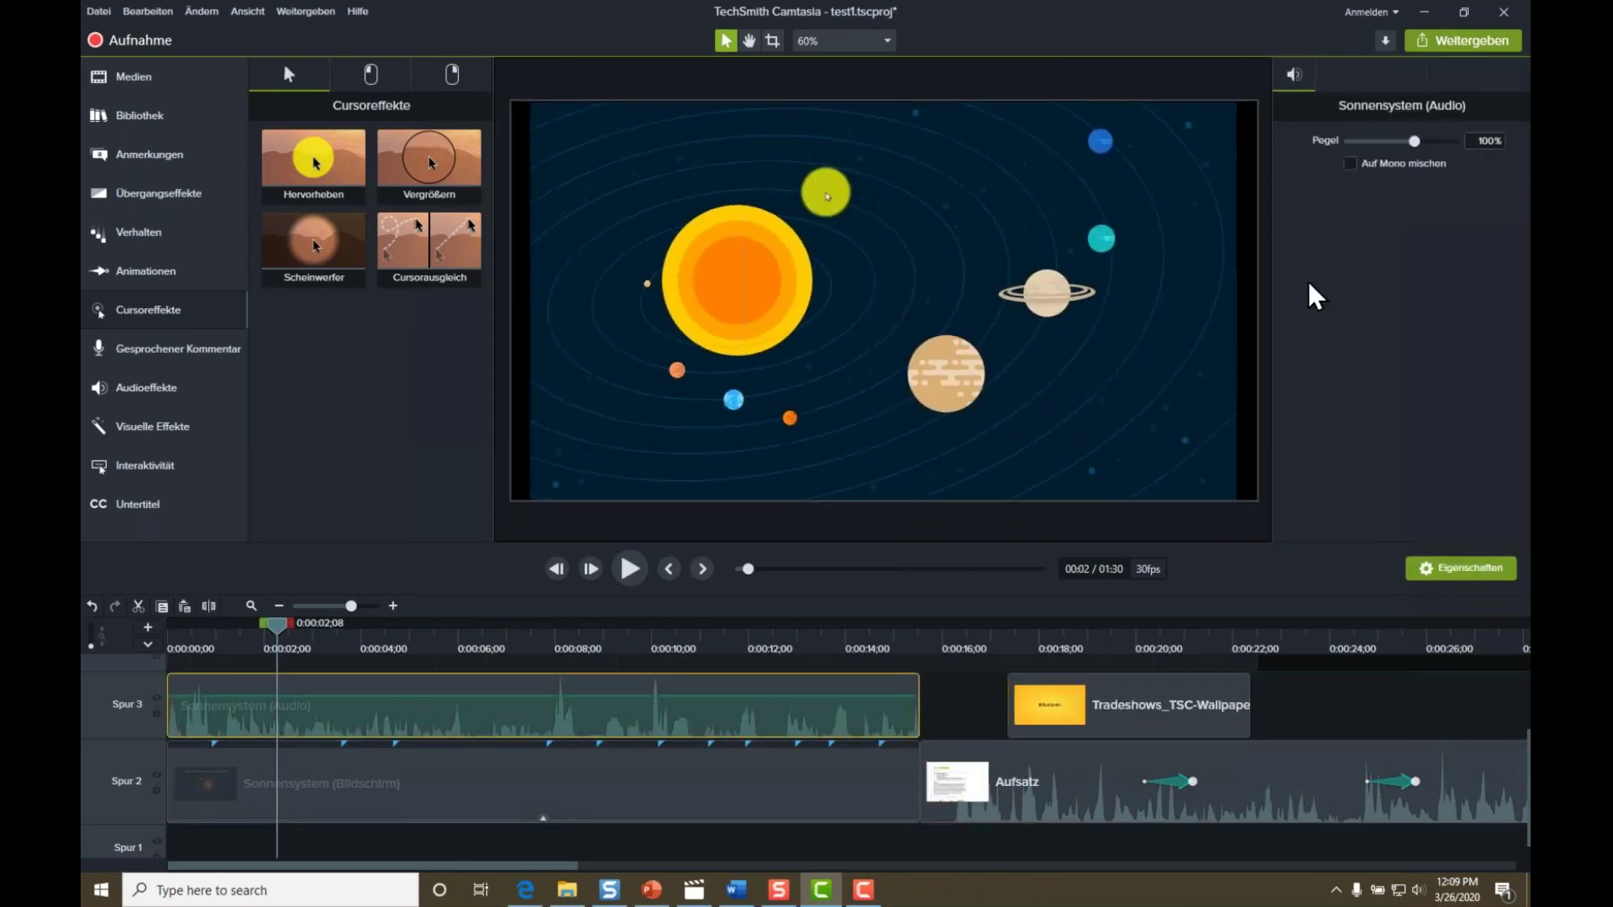
Set the cursor highlight colour of the Sonnensystem screen recording to #989748 and display the left-click effects.
click(776, 779)
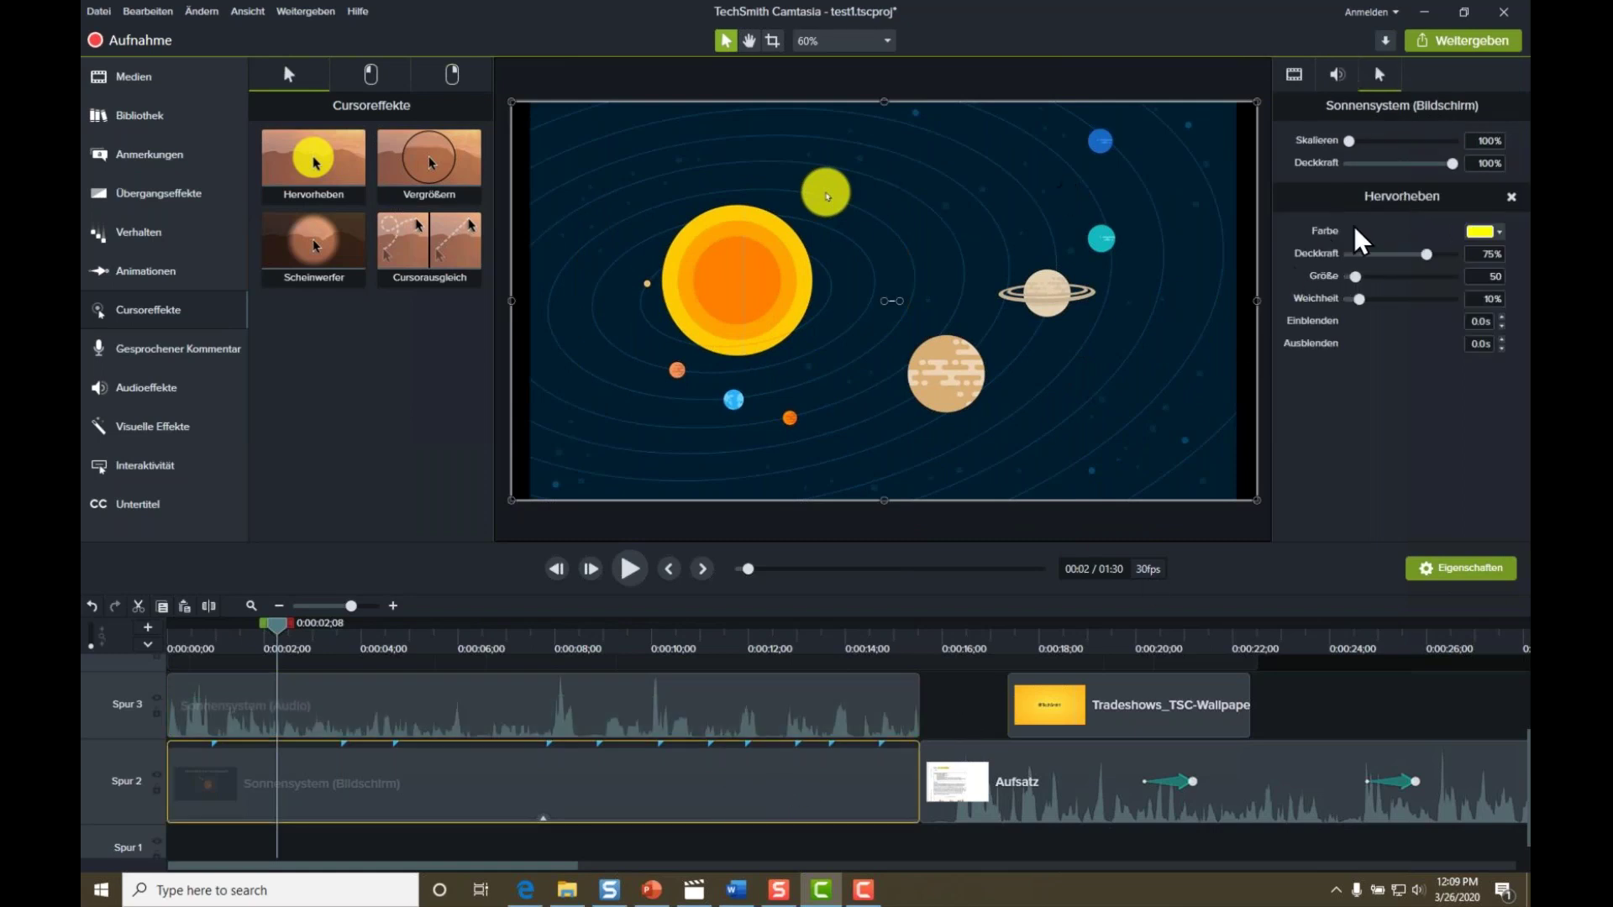
click(1483, 232)
drag(1445, 332, 1413, 347)
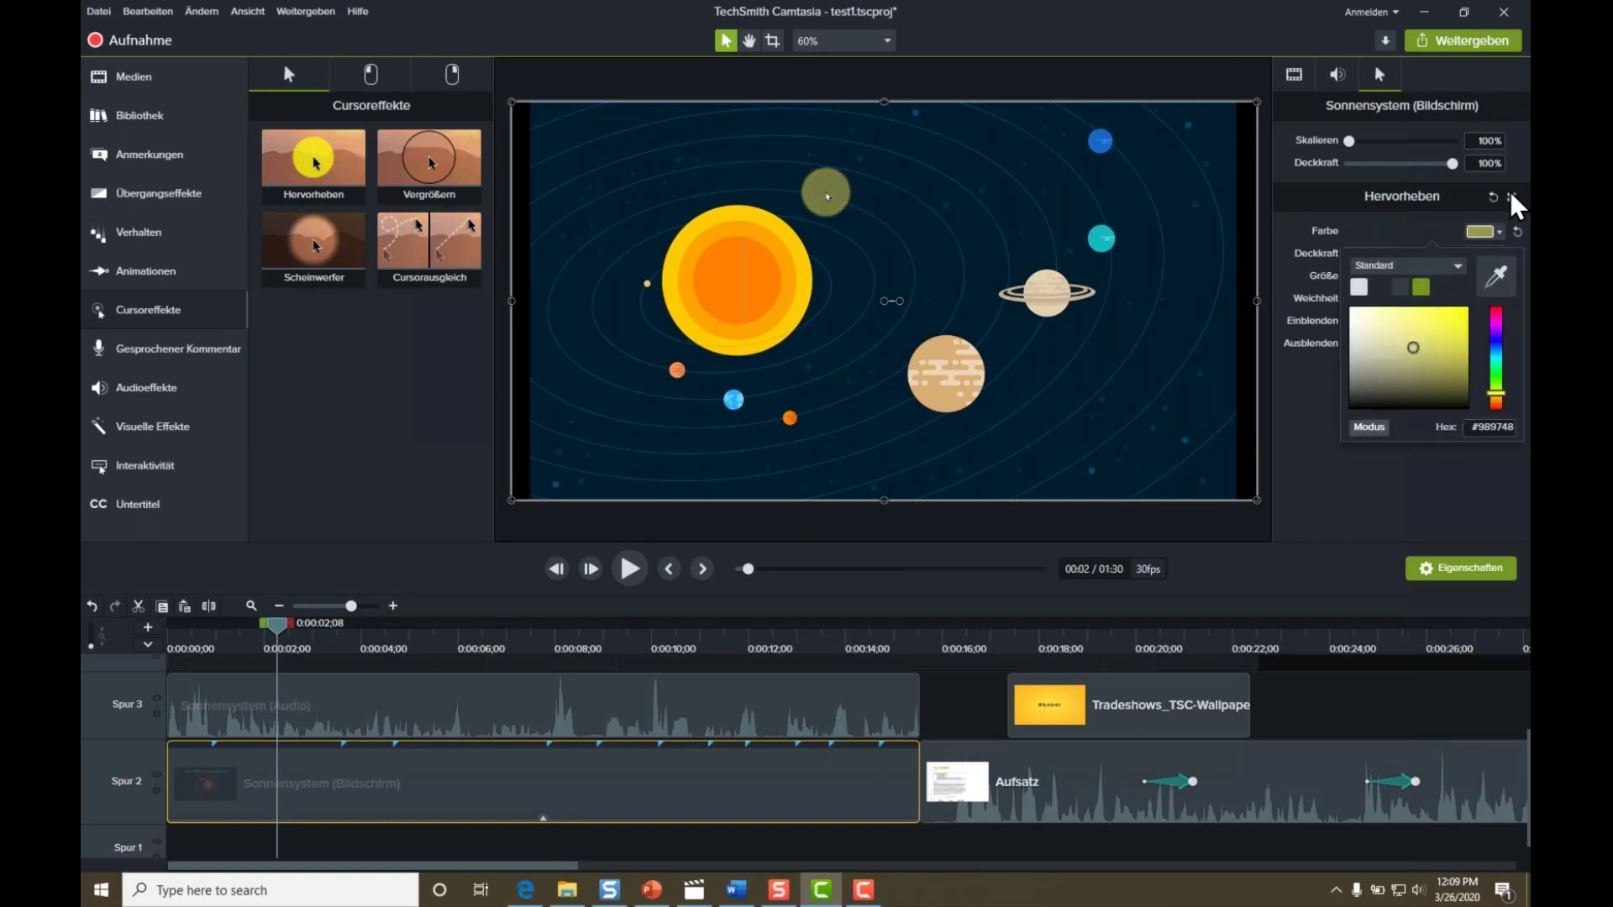
key(Escape)
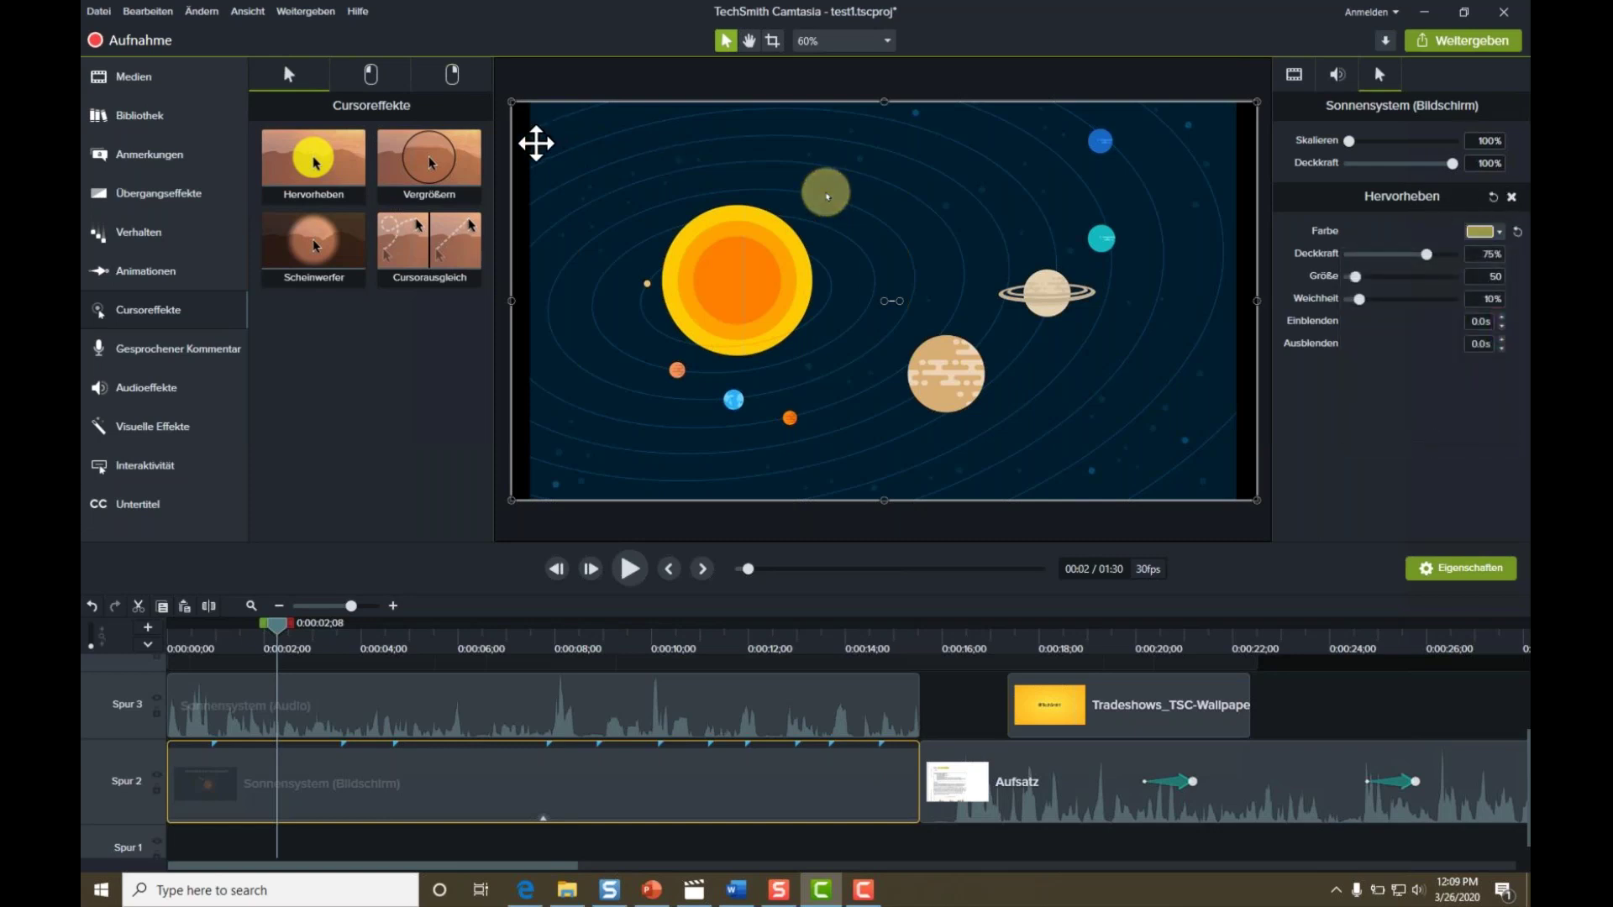
click(371, 74)
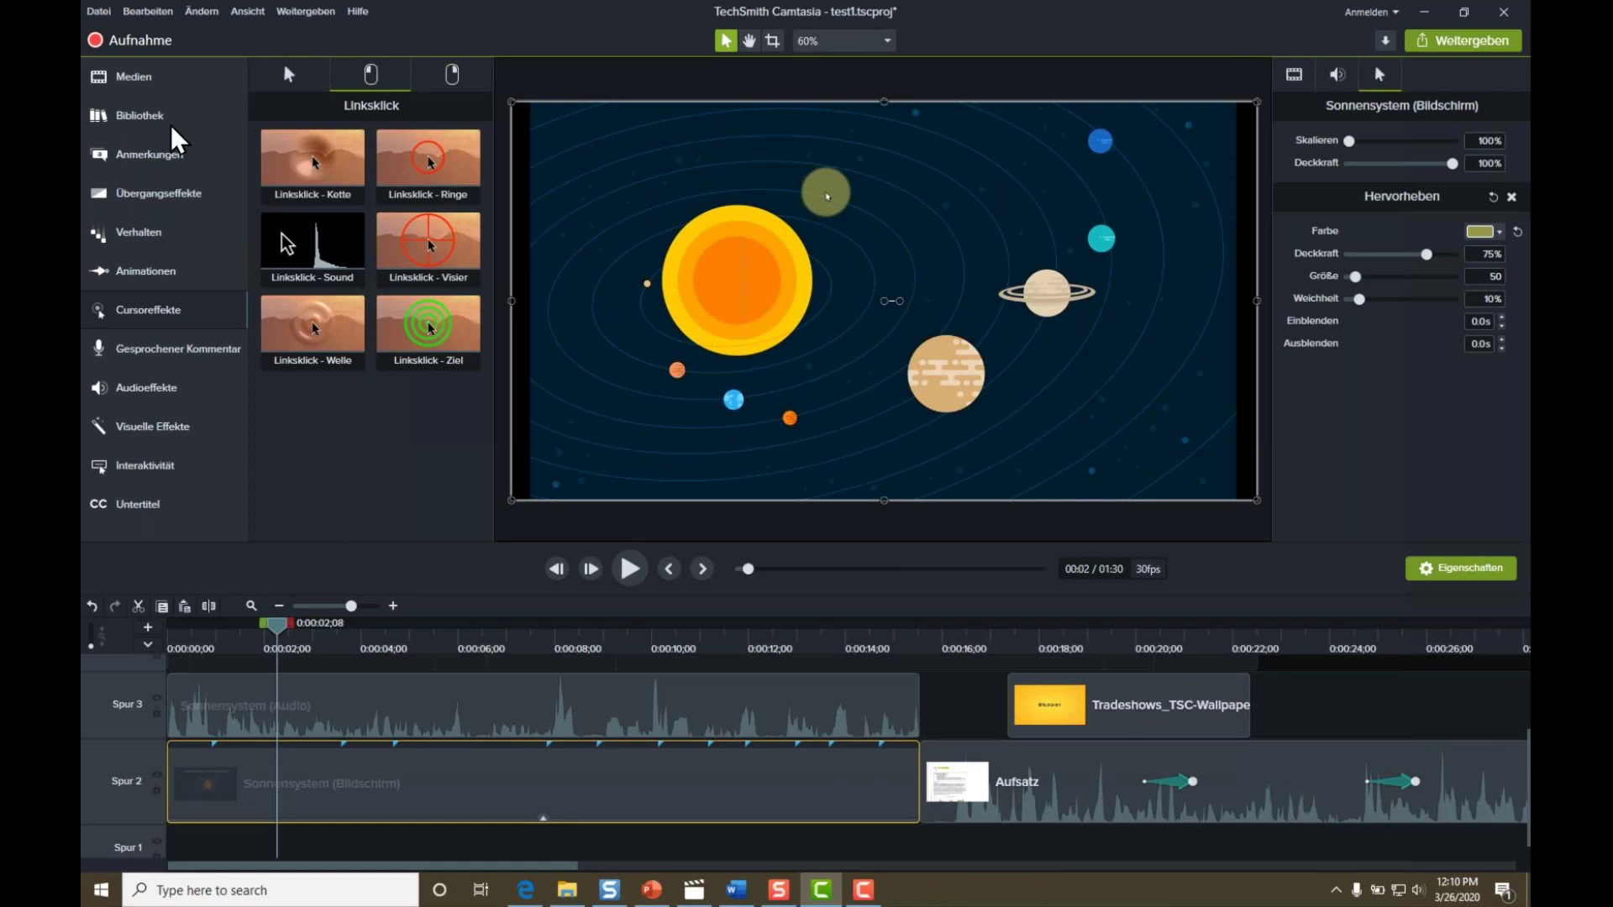
Open the media import dialog from the project's clips, review the selectable file types, and cancel the import.
click(168, 77)
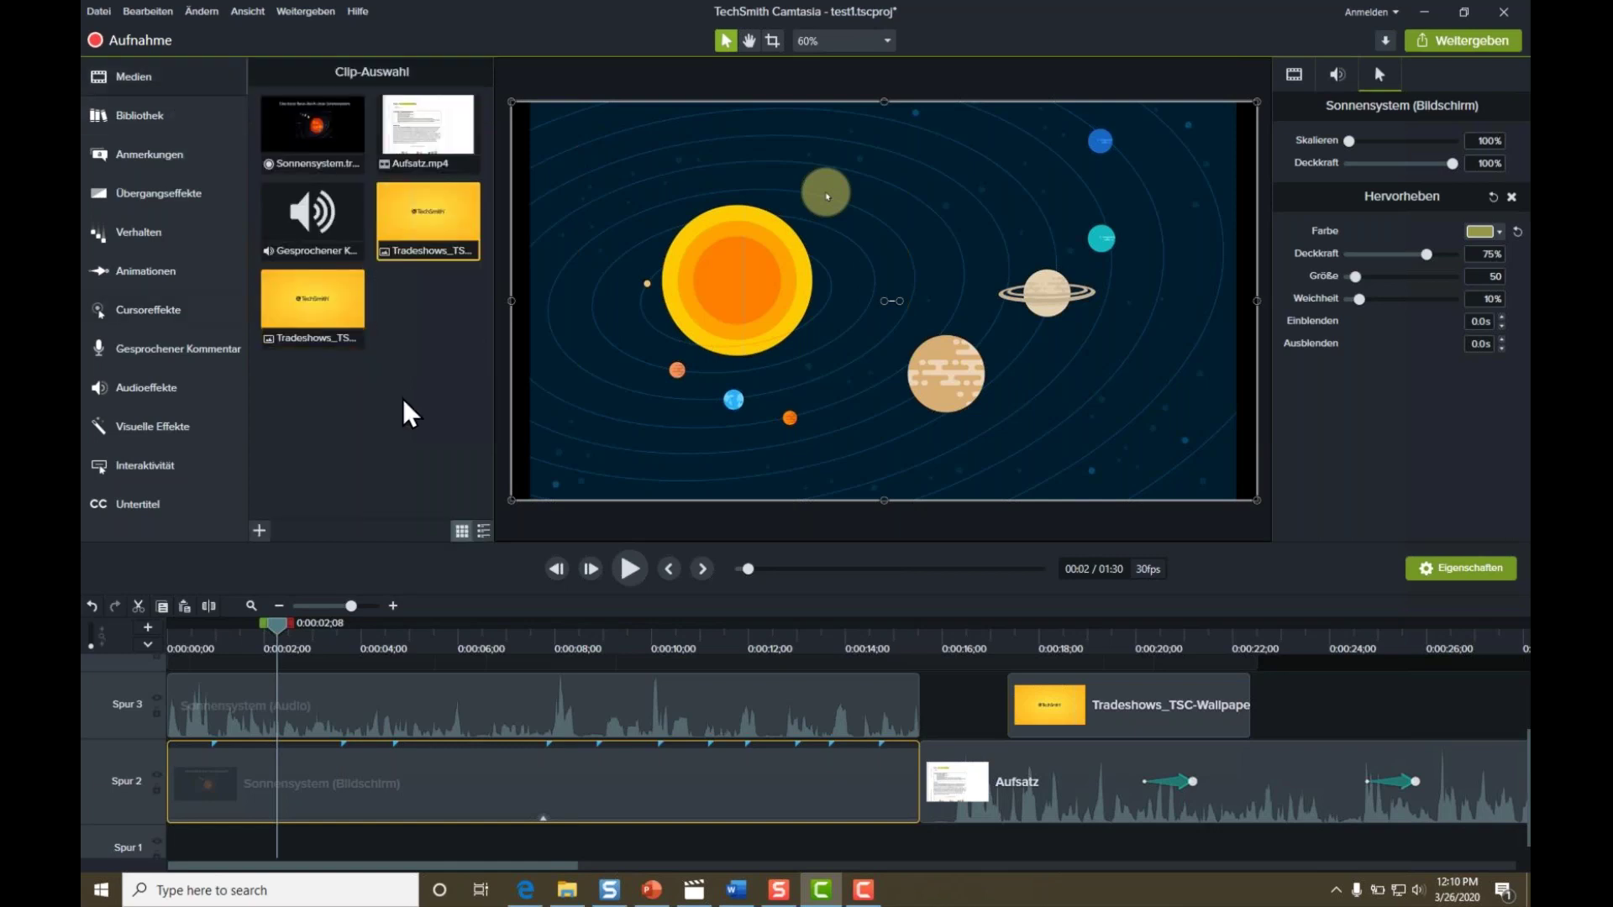
click(260, 531)
click(309, 474)
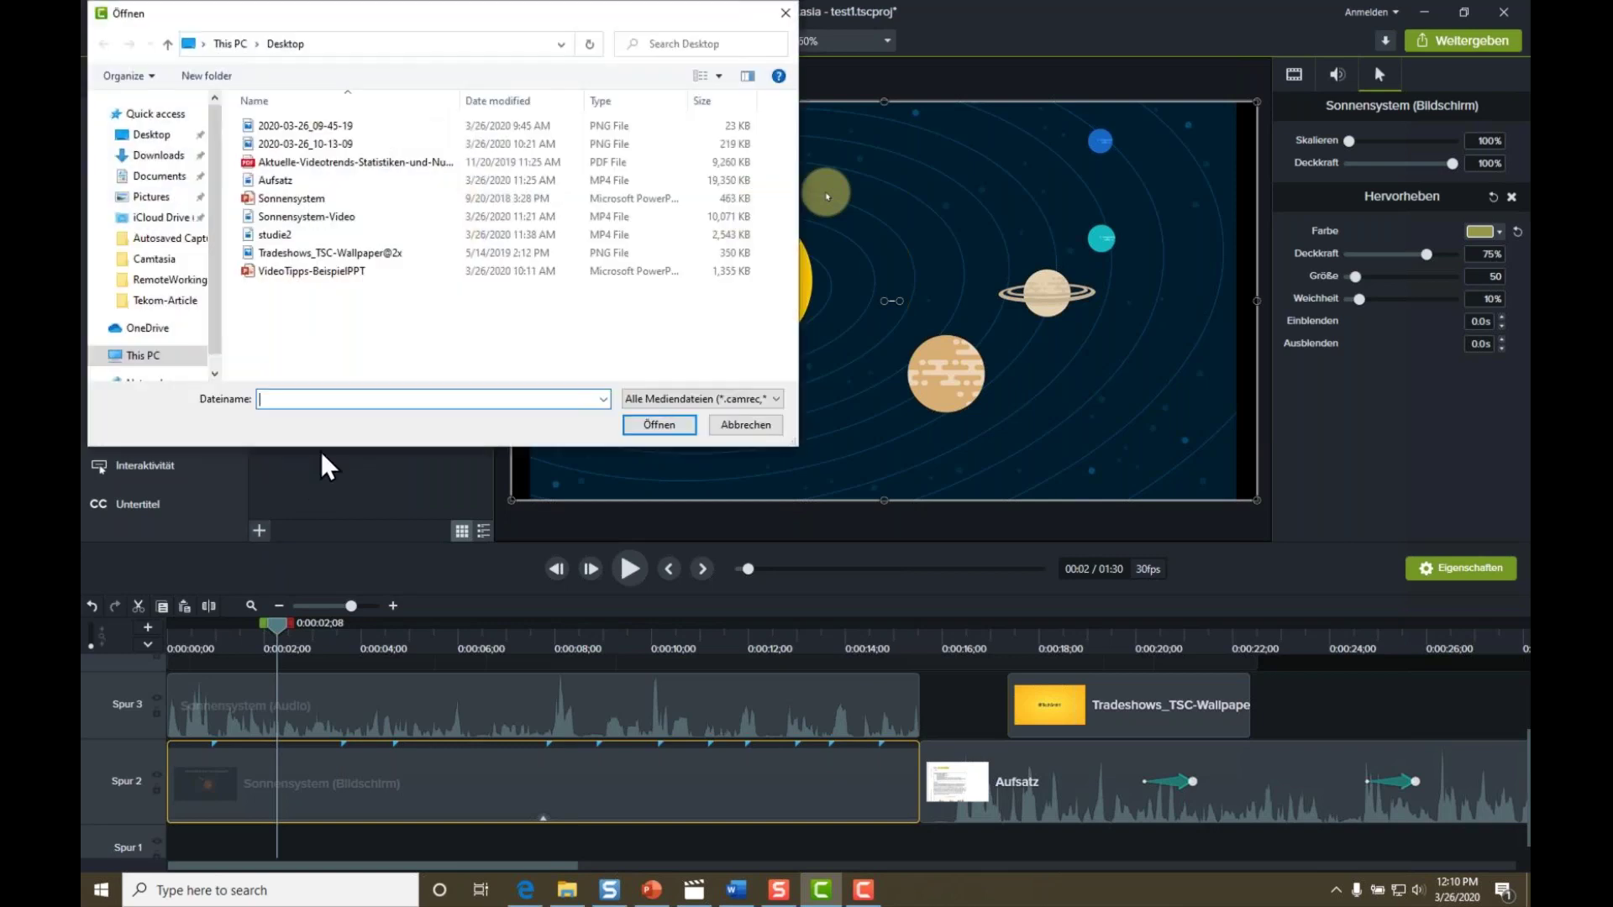
click(745, 425)
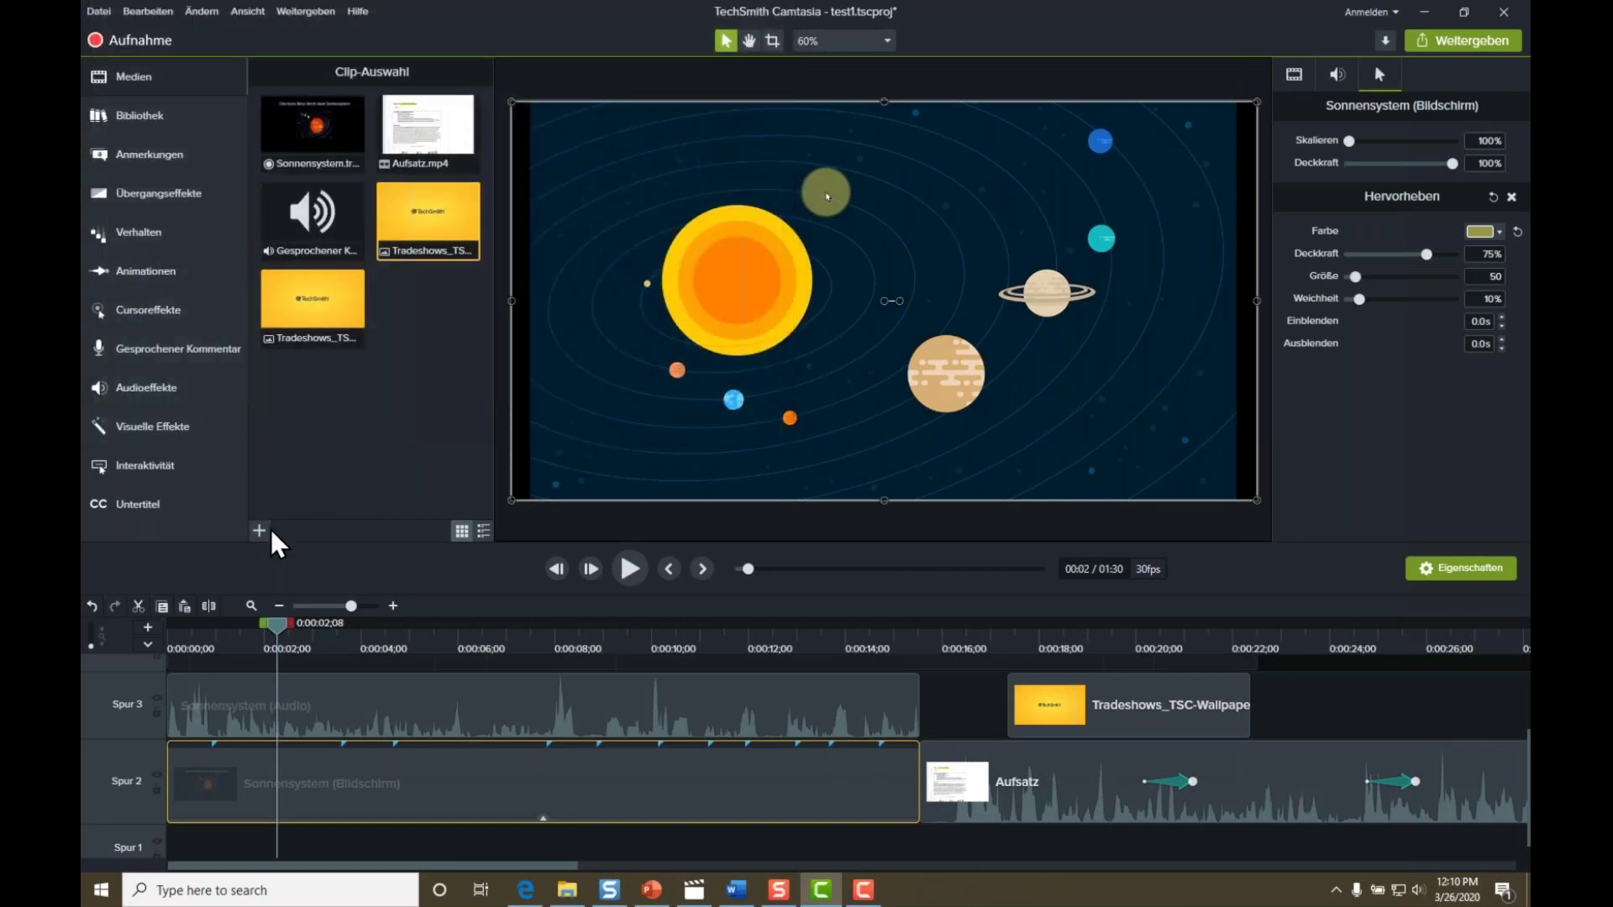
click(260, 531)
click(294, 474)
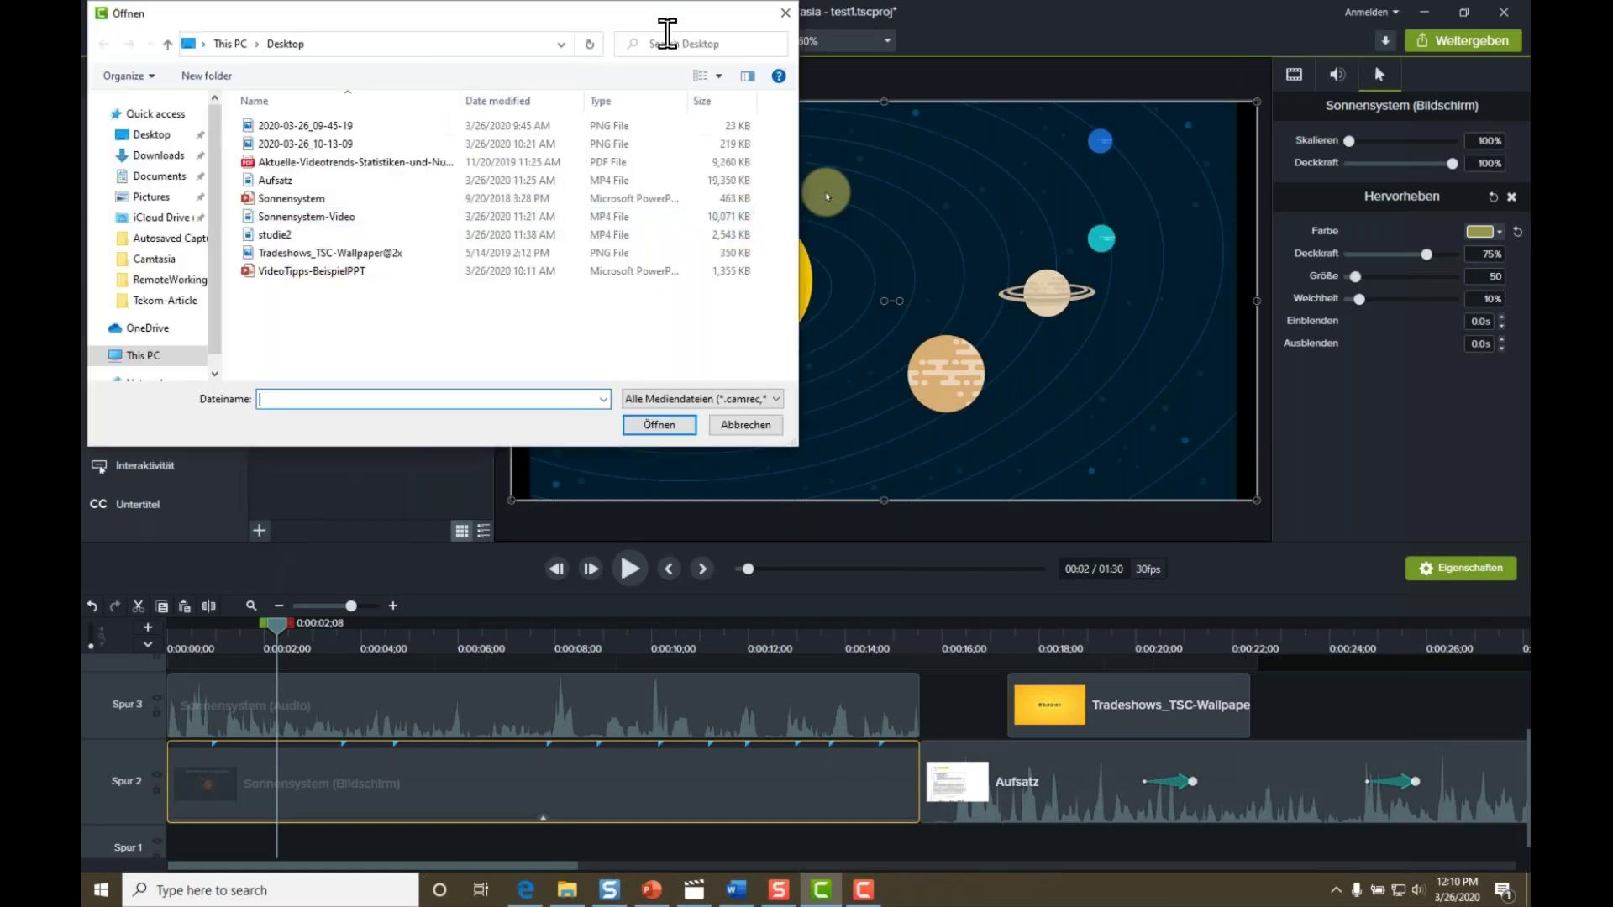
click(756, 400)
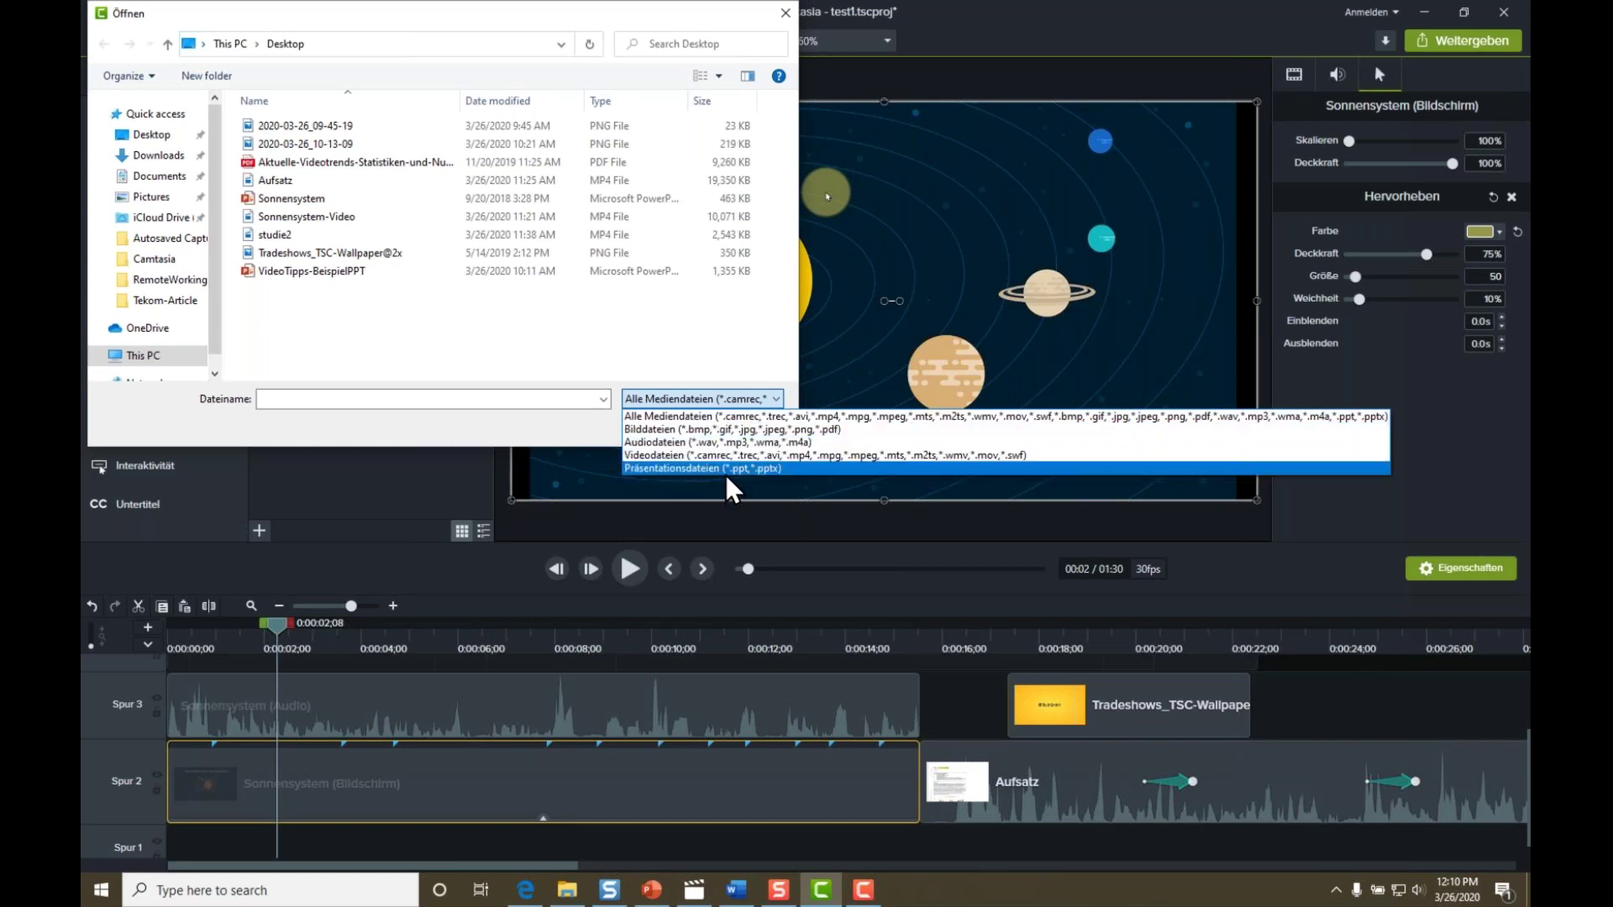
click(562, 436)
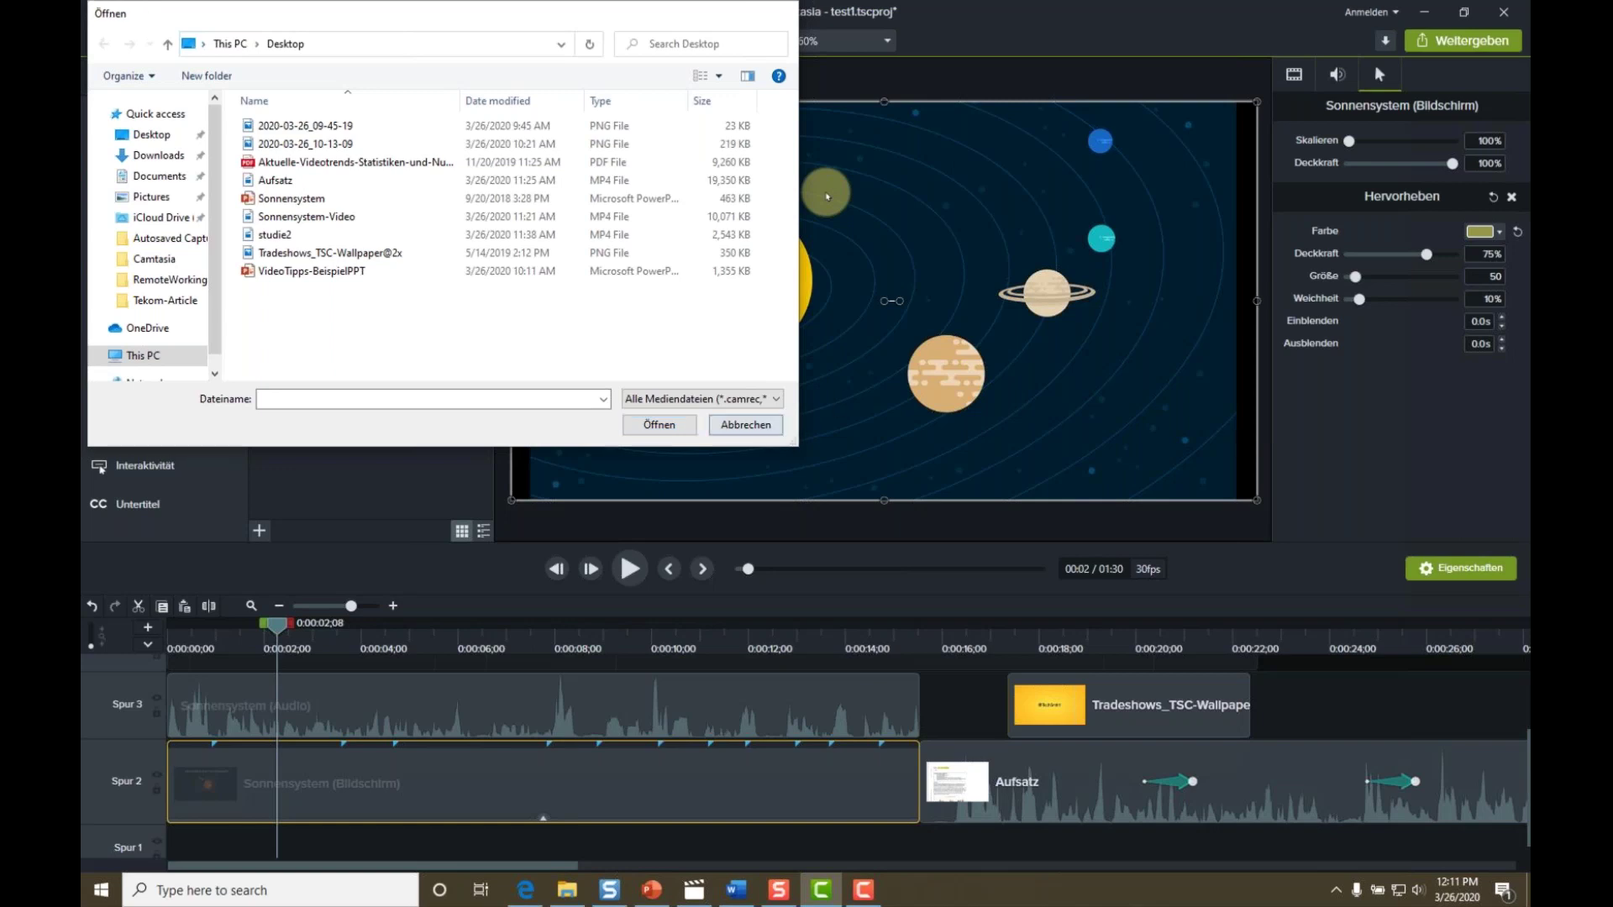
click(743, 424)
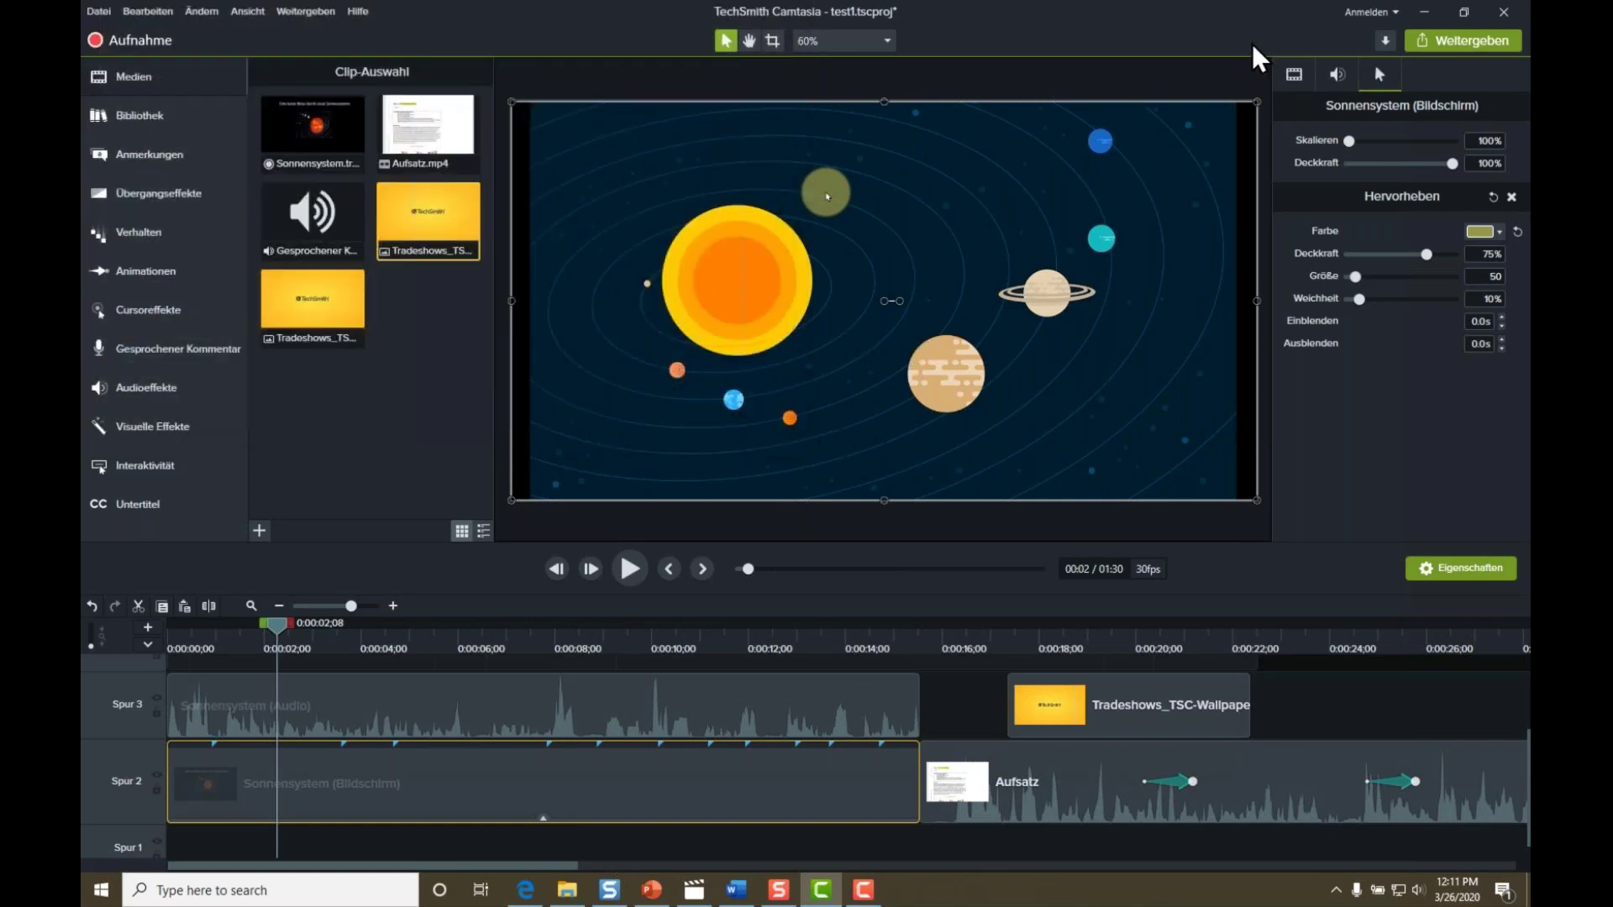
Switch to Snagit to view its video recording settings against the desktop, and return to Camtasia.
click(779, 888)
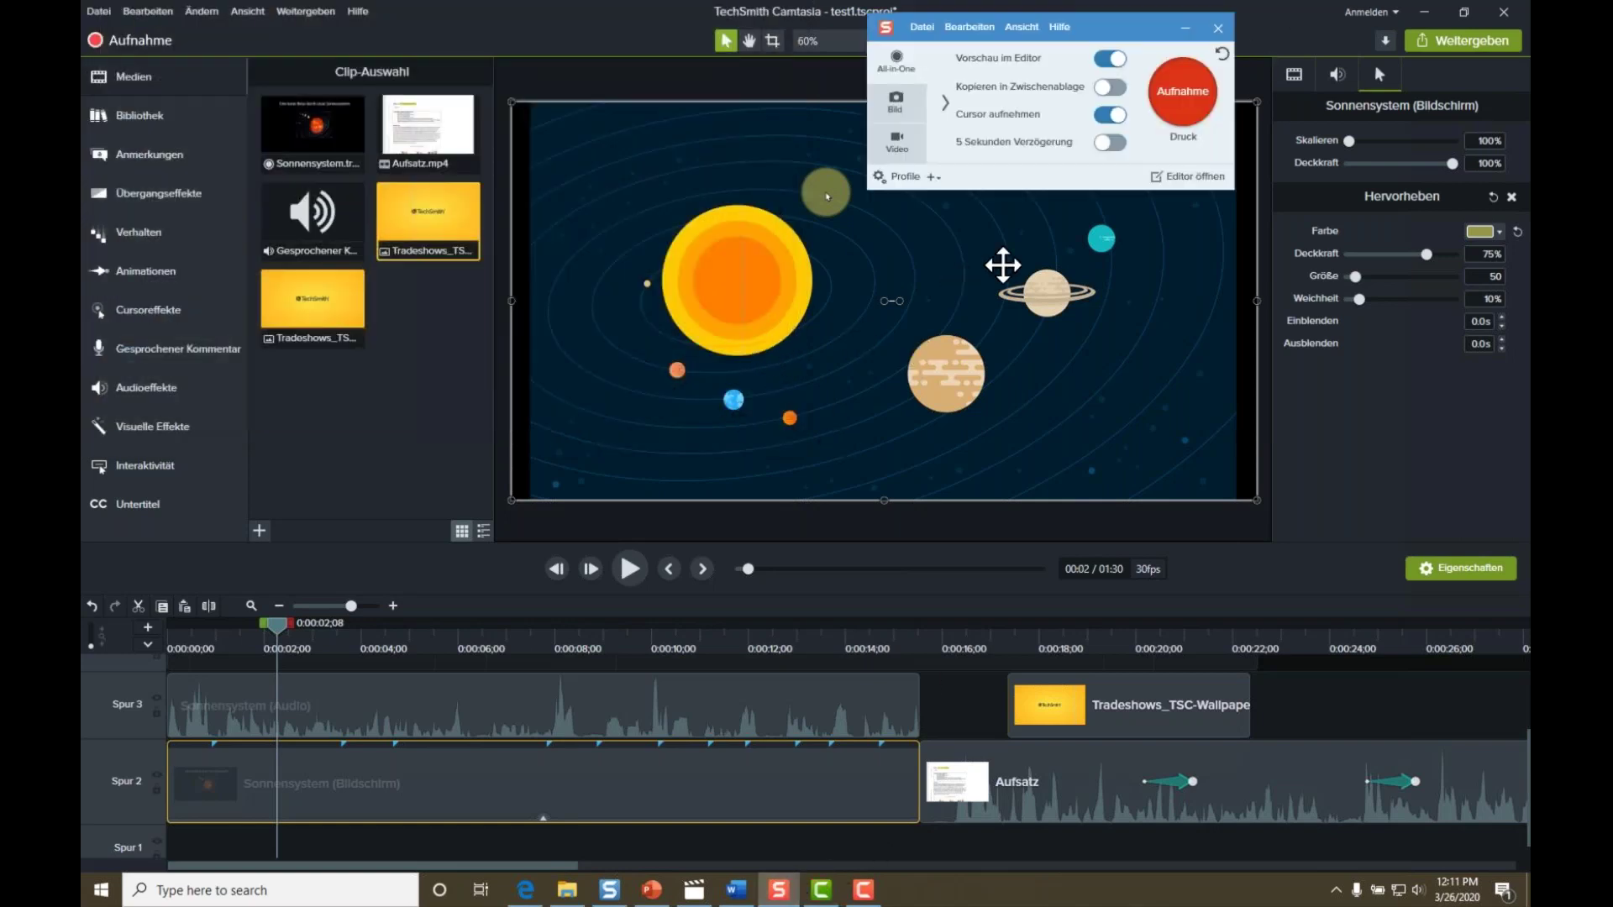
click(894, 133)
drag(1102, 23, 869, 94)
click(1425, 10)
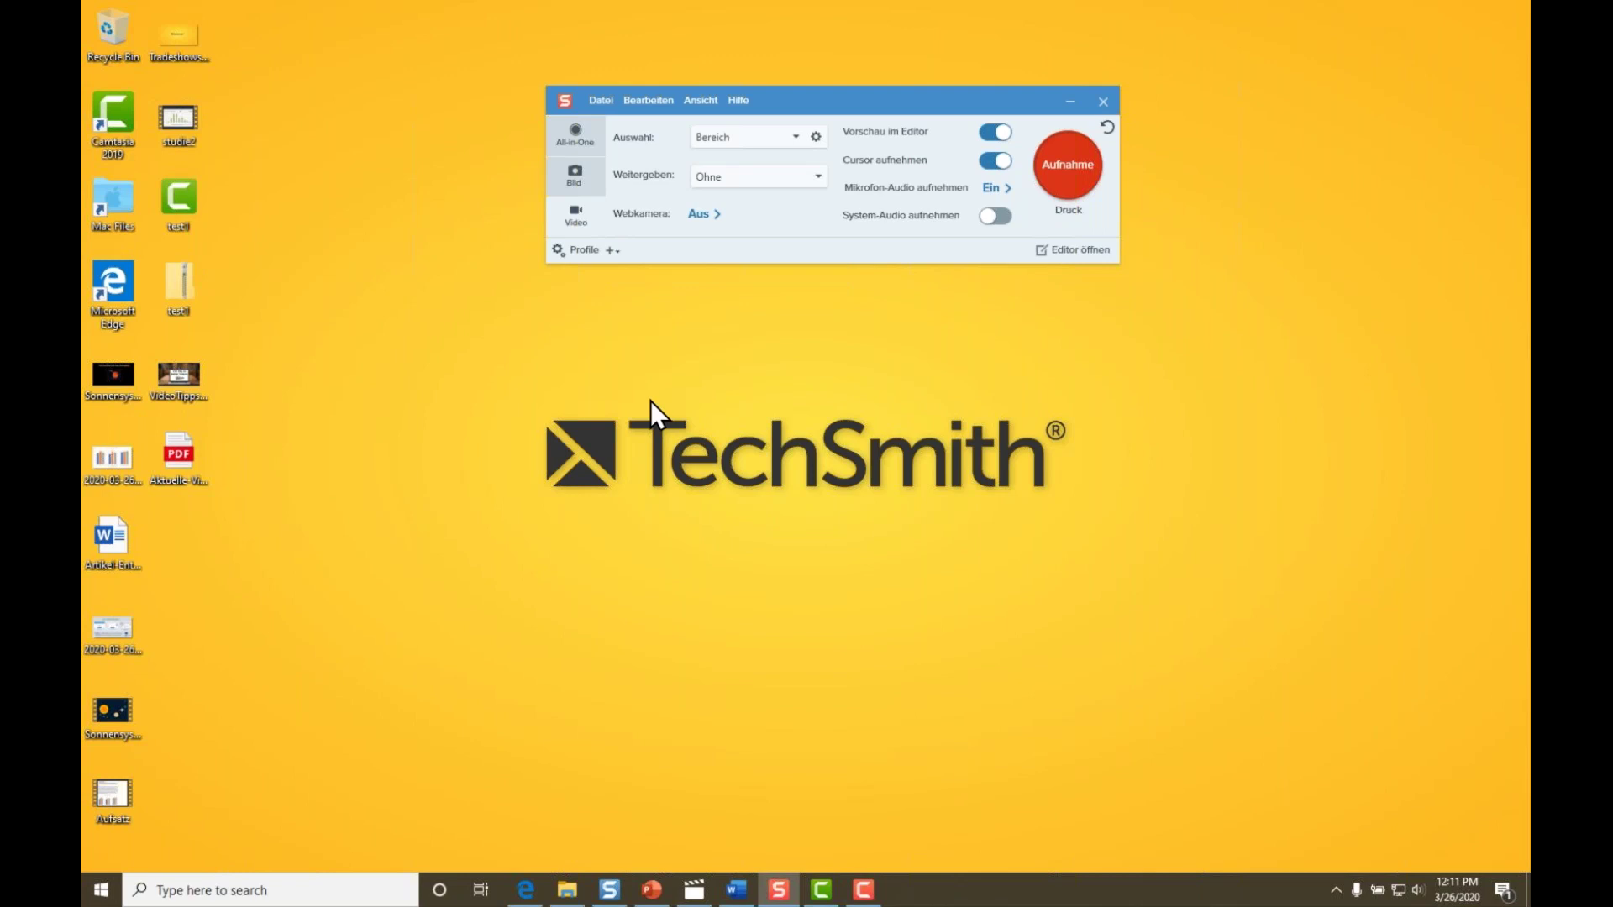
click(824, 892)
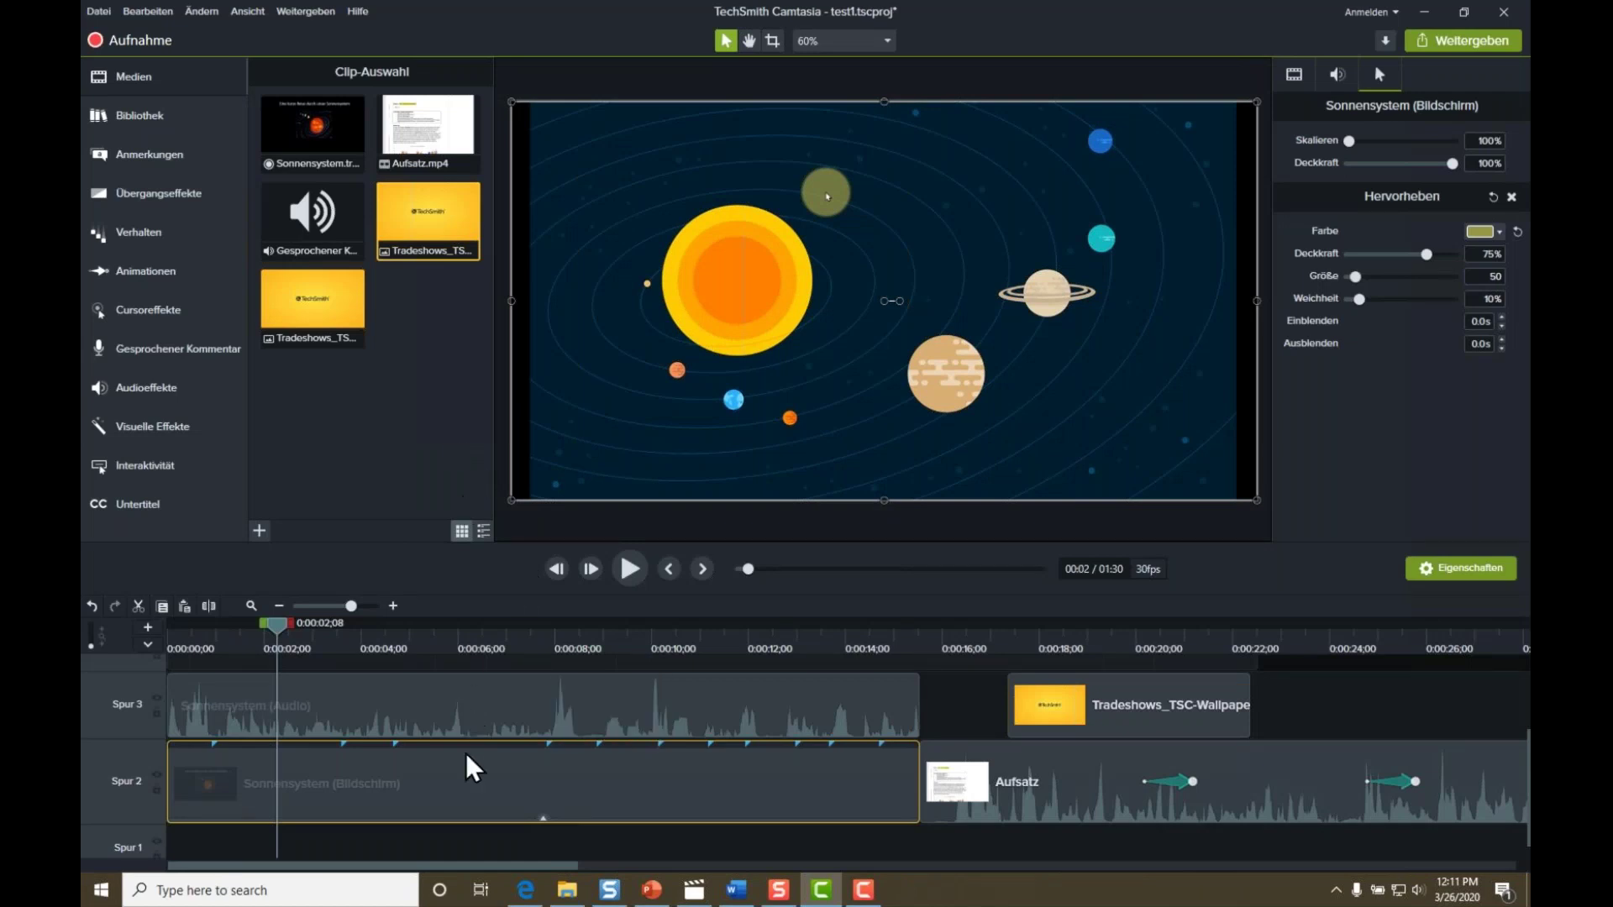
Select the Aufsatz clip on Spur 2 and scrub through its zoom animation, leaving the playhead at 0:00:23;28.
drag(286, 645, 317, 631)
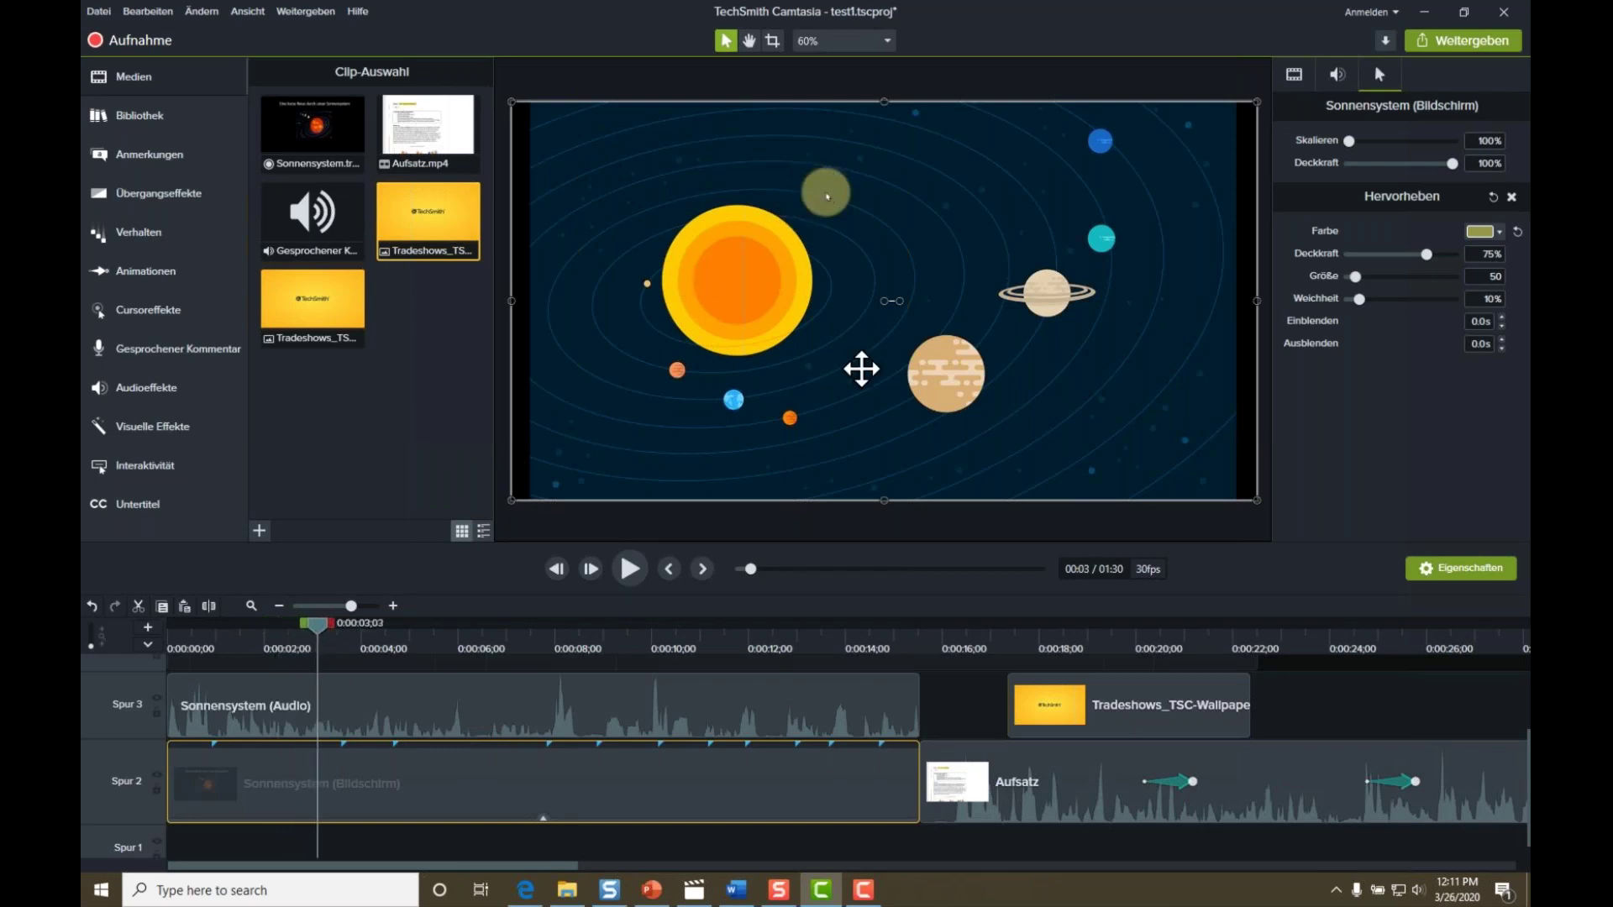
click(1008, 802)
click(979, 630)
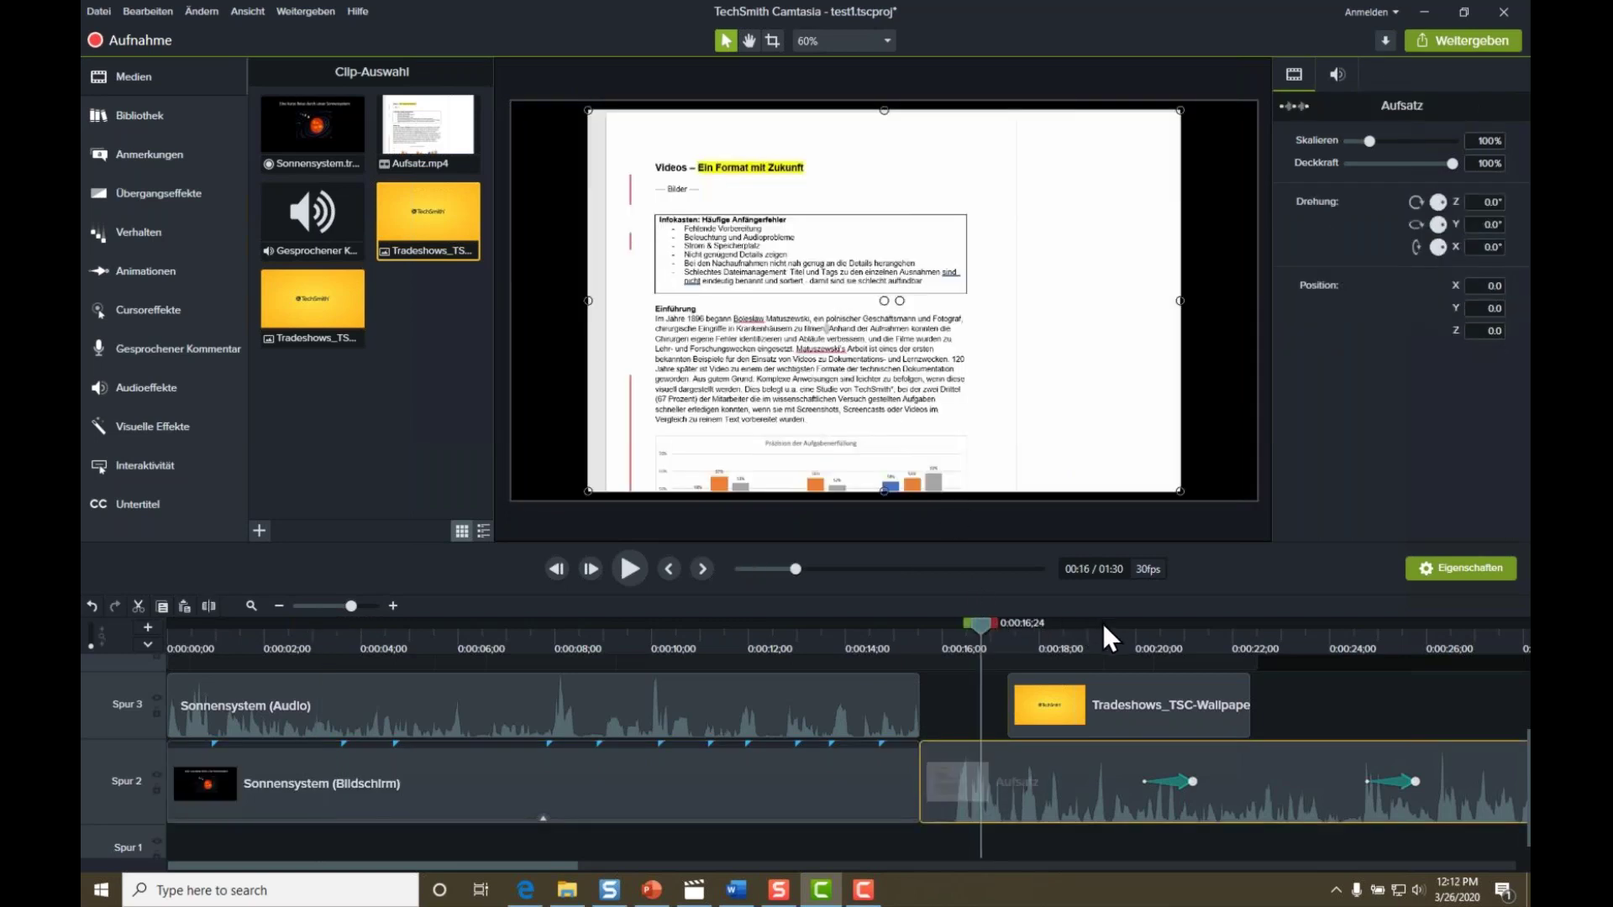
drag(986, 624, 1329, 632)
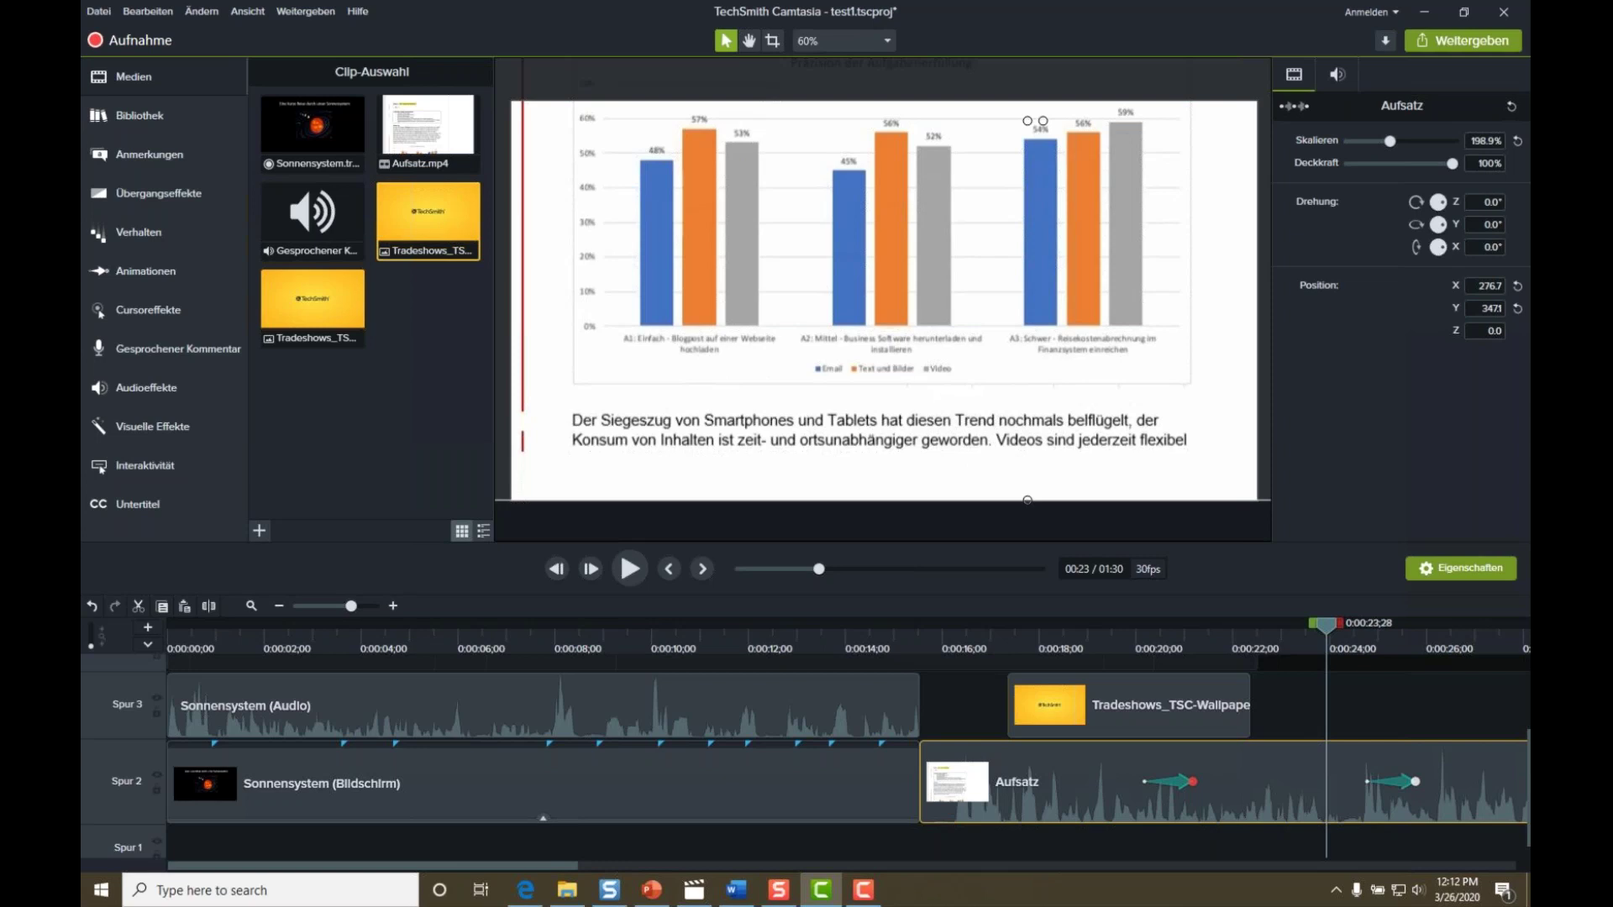
click(400, 456)
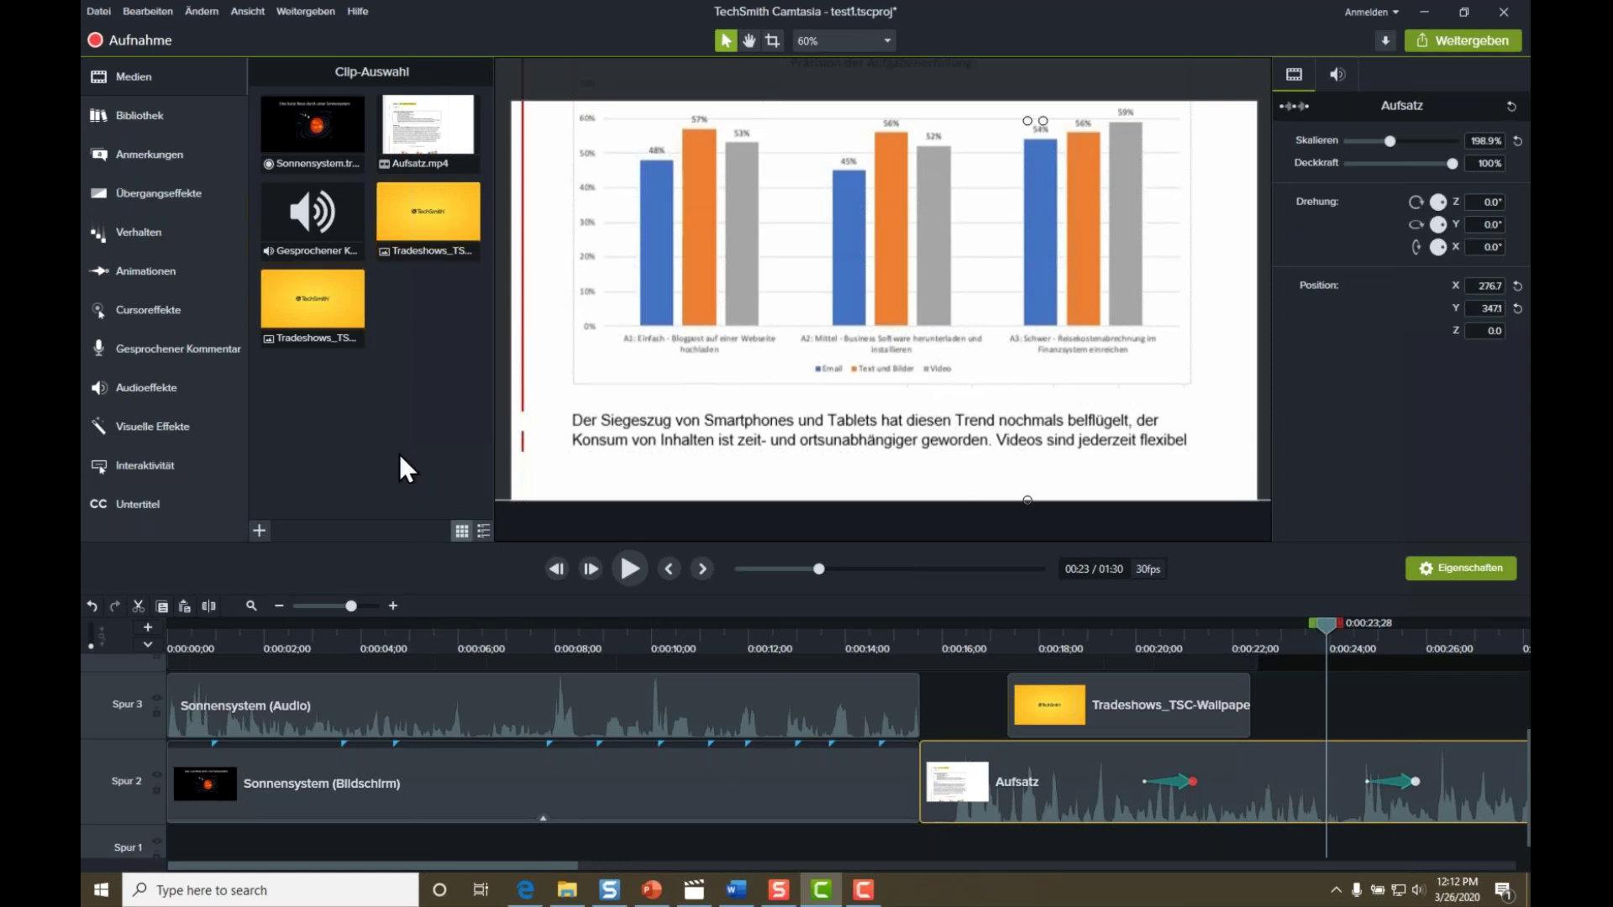